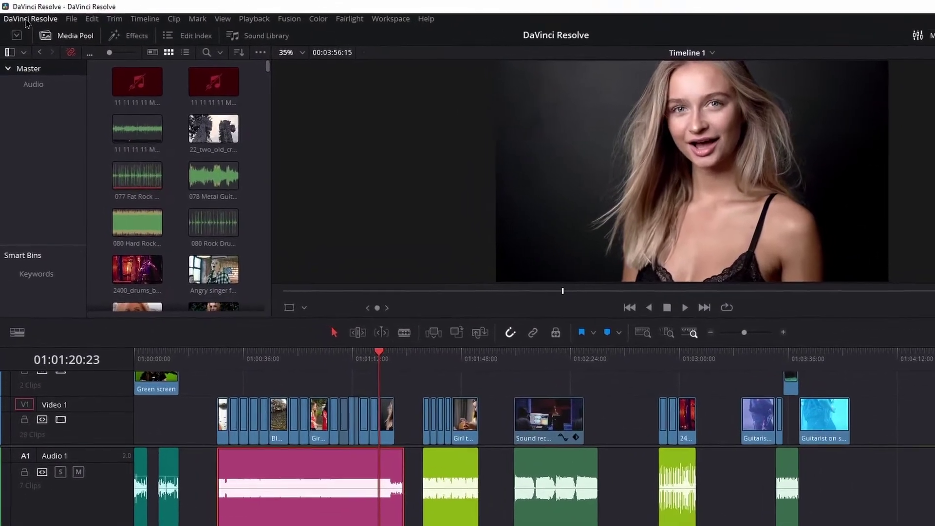
# Step: Open the Audio Plugins system preferences, check the VST3 folder used for VST effects, and save the preferences
pyautogui.click(22, 16)
pyautogui.click(42, 85)
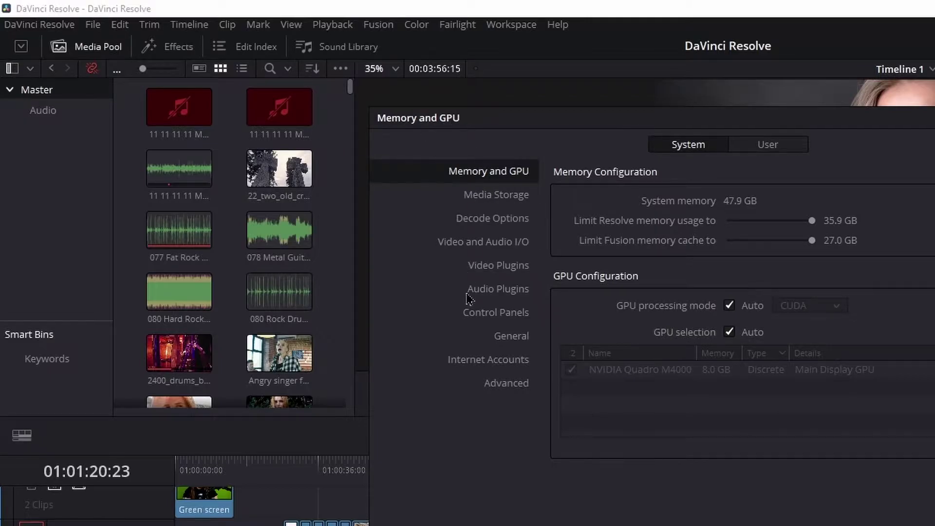
pyautogui.click(479, 294)
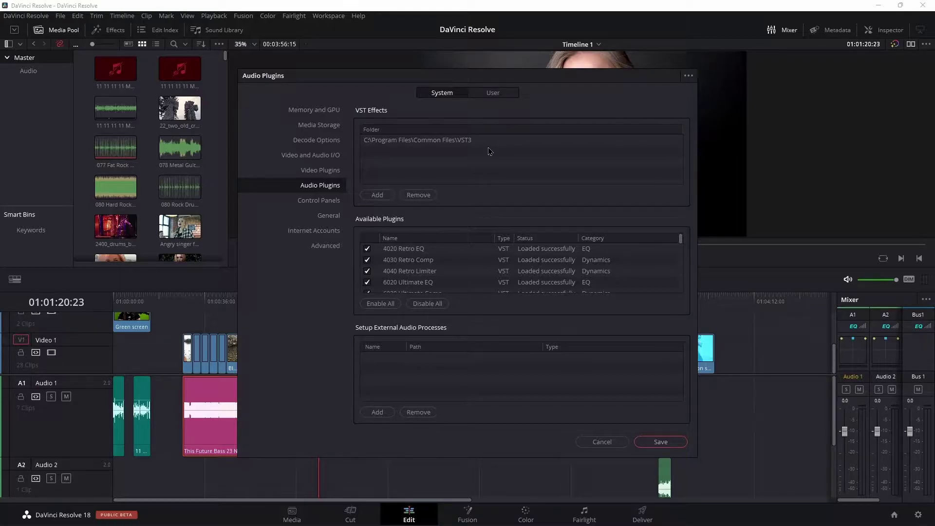
pyautogui.click(378, 195)
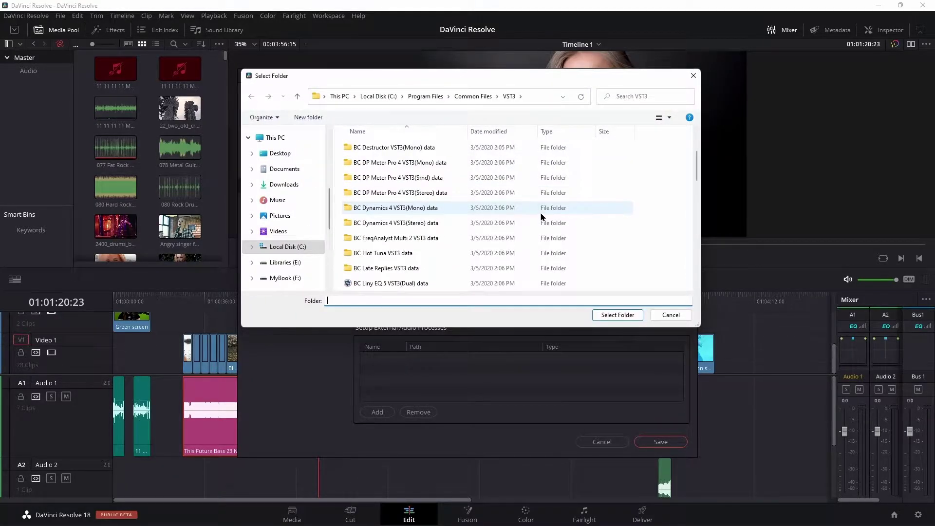
pyautogui.click(664, 317)
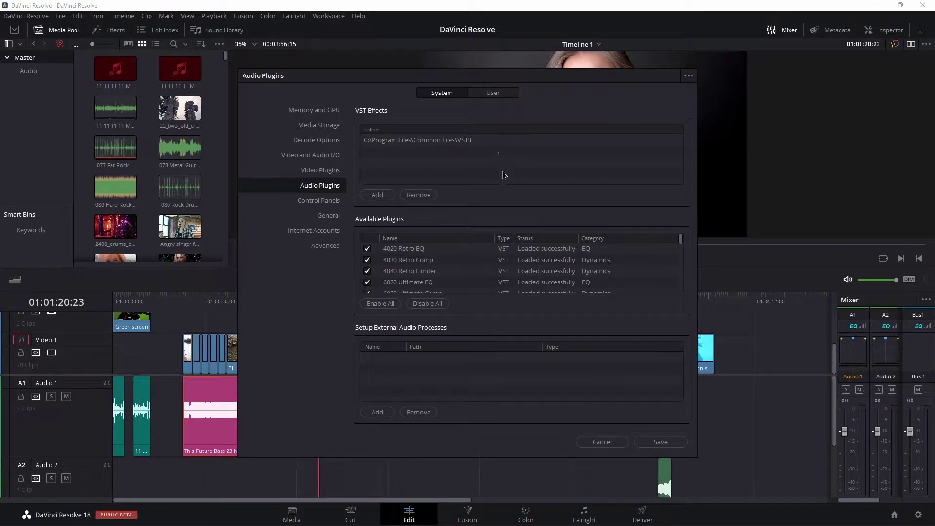
pyautogui.click(658, 441)
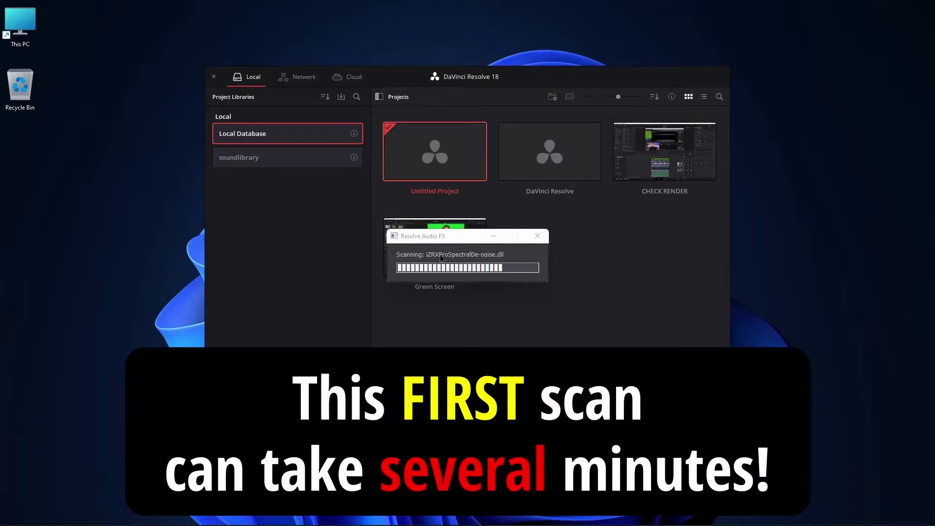
pyautogui.click(448, 236)
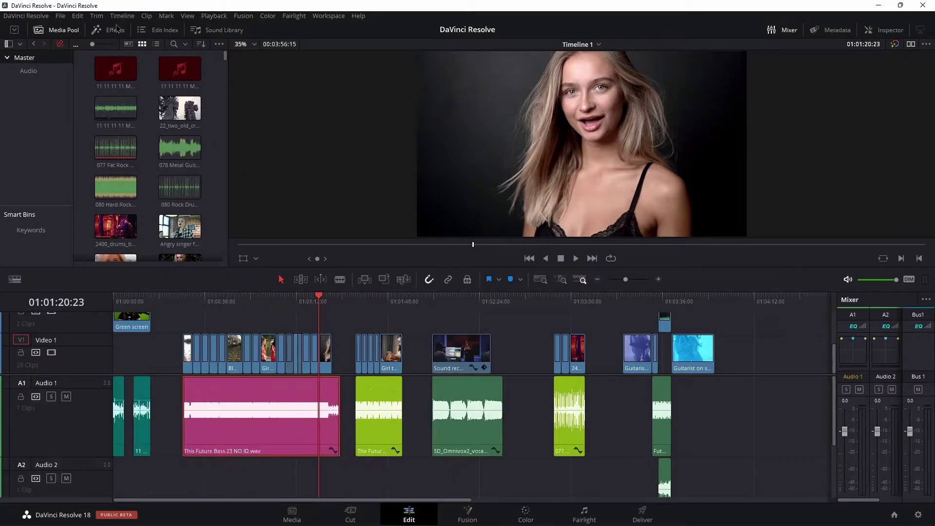
# Step: Open the Effects library, browse the Fairlight FX audio effects and hide the library's search field
pyautogui.click(115, 31)
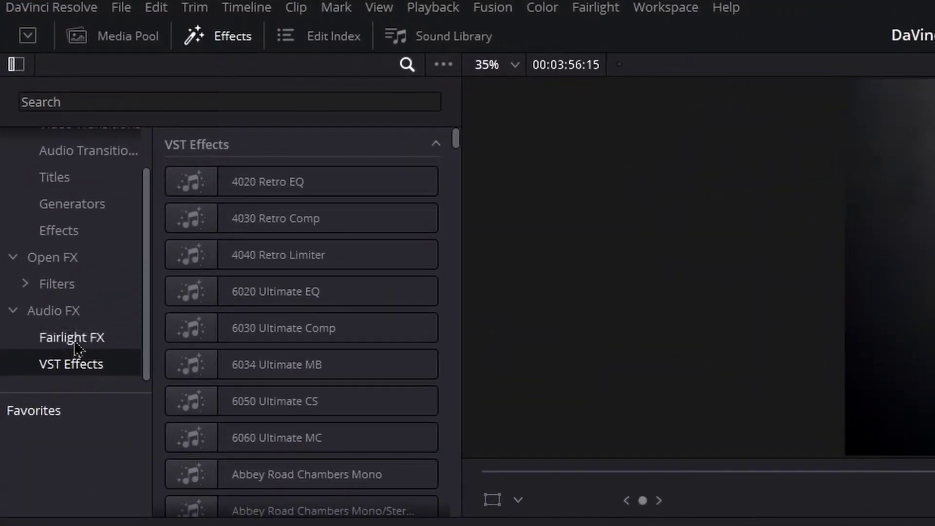
pyautogui.click(75, 344)
pyautogui.scroll(-5, 263, 375)
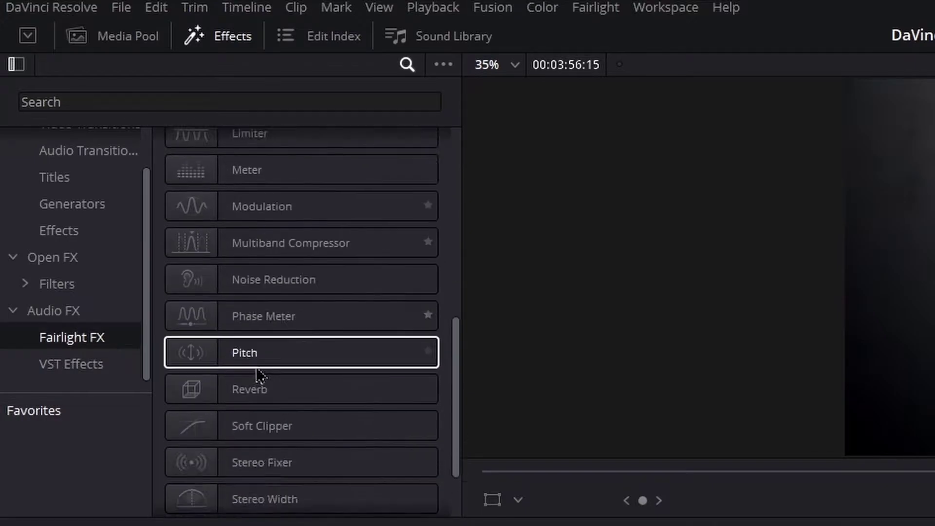
pyautogui.scroll(6, 258, 375)
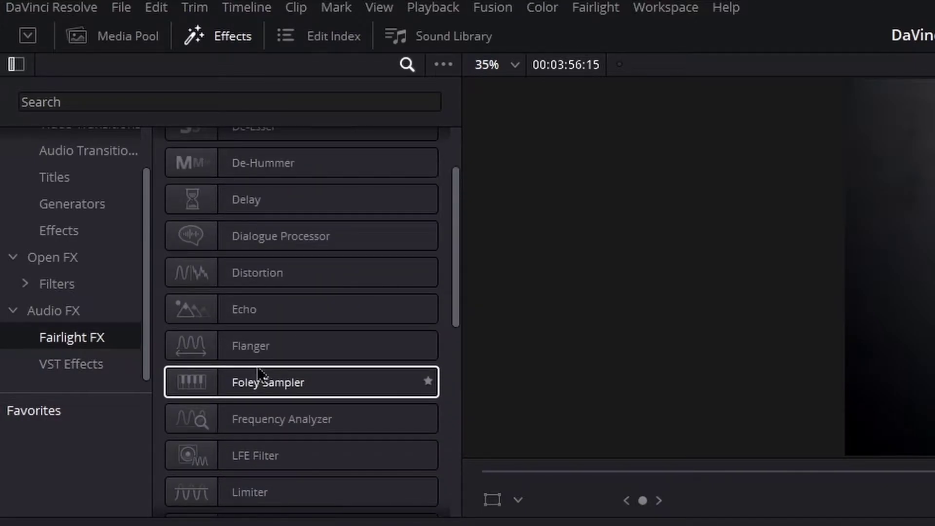
pyautogui.click(408, 65)
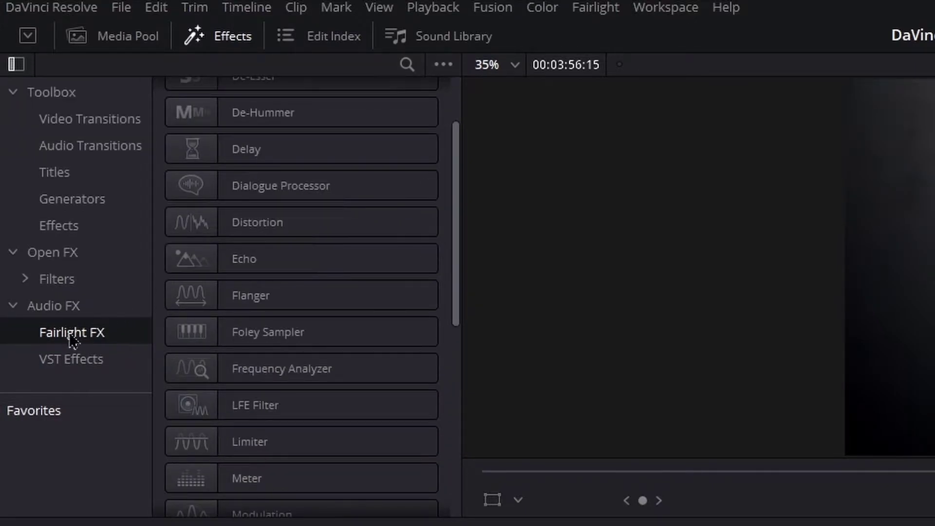
pyautogui.scroll(-5, 336, 354)
pyautogui.scroll(5, 327, 359)
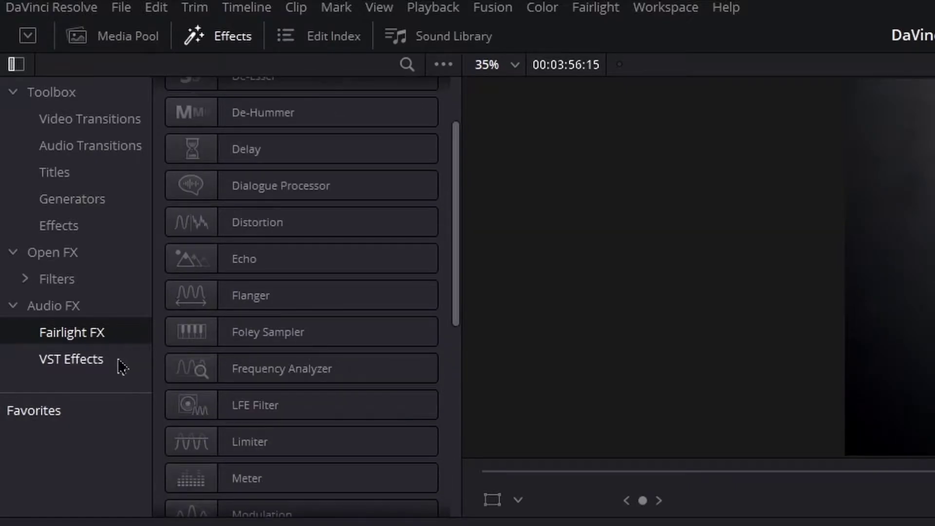
# Step: Browse the installed plug-ins under VST Effects in the Effects library
pyautogui.click(80, 367)
pyautogui.moveTo(456, 98)
pyautogui.mouseDown()
pyautogui.moveTo(445, 382)
pyautogui.moveTo(453, 445)
pyautogui.moveTo(459, 169)
pyautogui.moveTo(451, 105)
pyautogui.mouseUp()
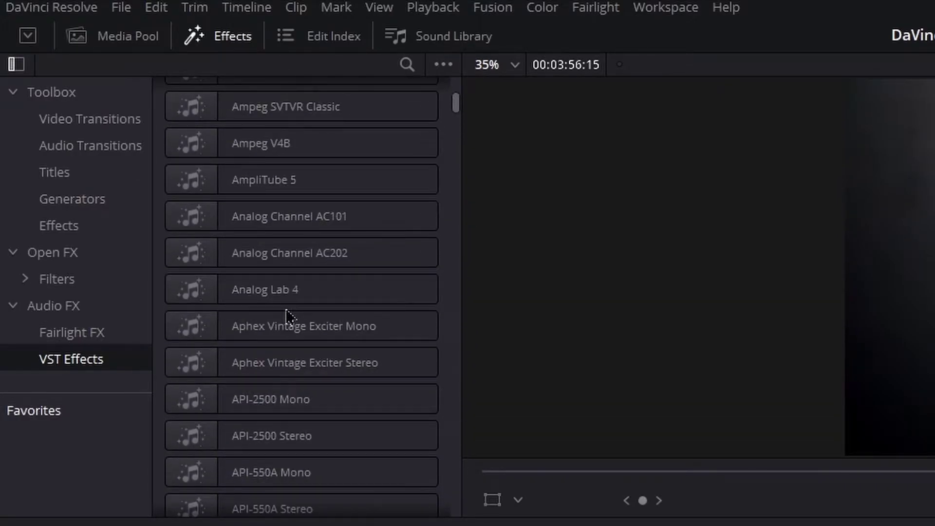
pyautogui.scroll(-15, 288, 317)
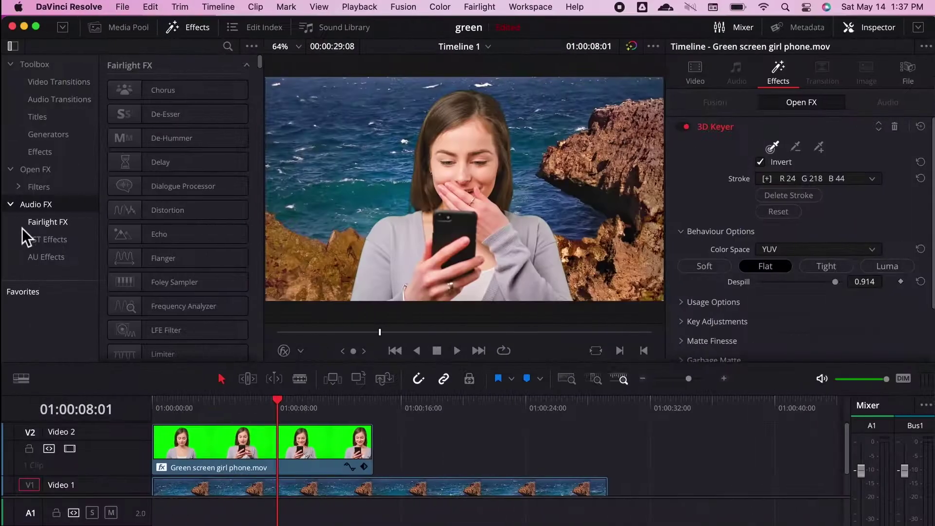
# Step: Browse the plug-ins under AU Effects in the Effects library of the Mac version
pyautogui.click(46, 258)
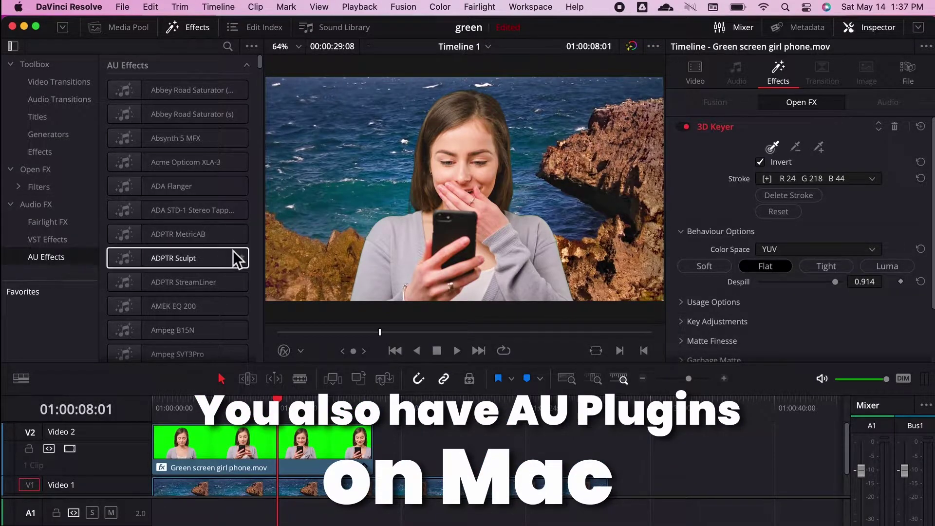
pyautogui.scroll(-2, 233, 250)
pyautogui.scroll(-8, 233, 251)
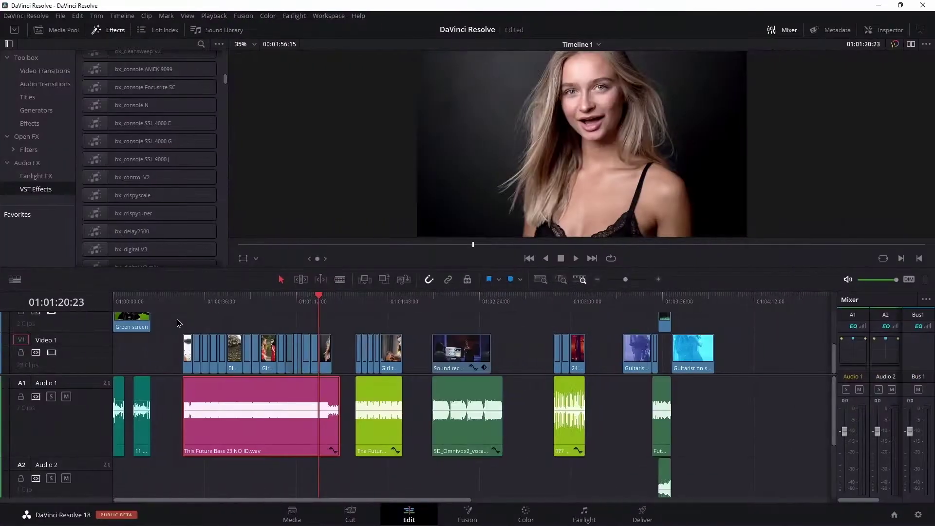
# Step: Open the Effects library on the Cut page, browse its audio effects and select a Blue Cat's MB-5 Dynamix 2 plug-in
pyautogui.click(351, 516)
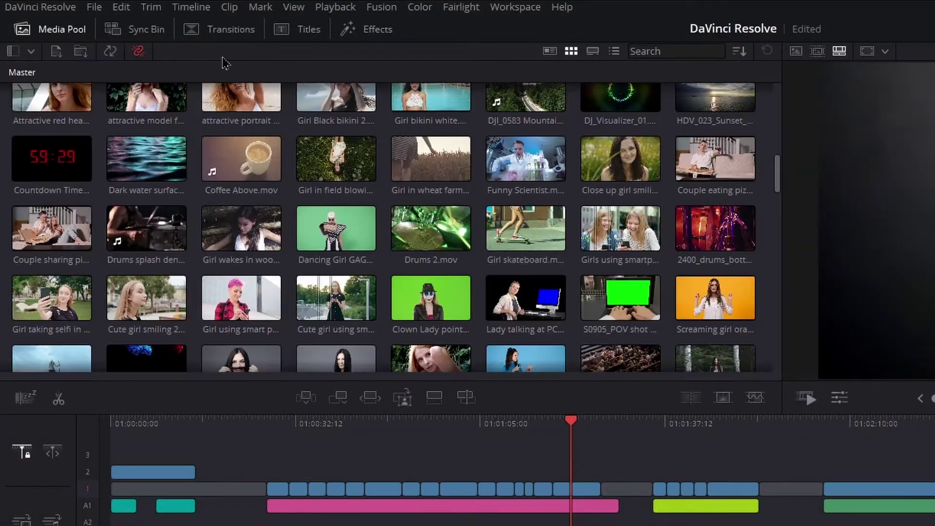
pyautogui.click(372, 31)
pyautogui.click(26, 52)
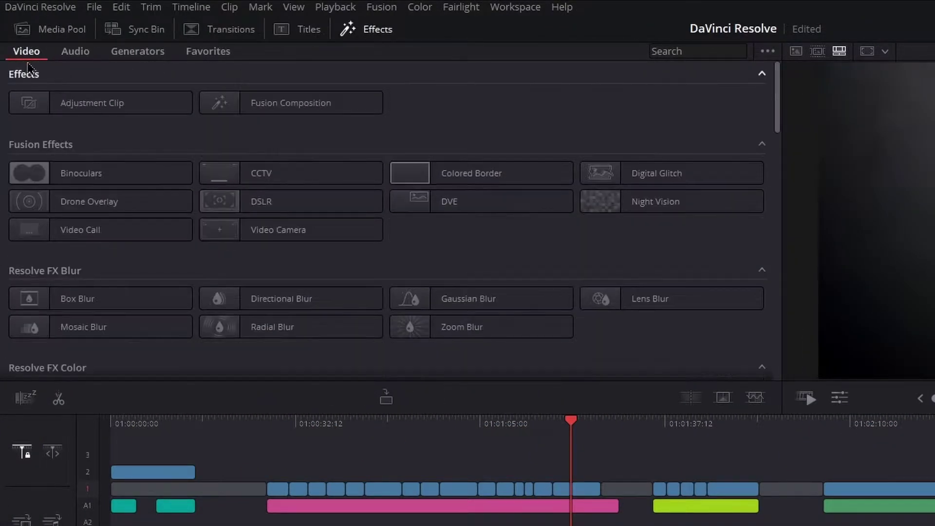
pyautogui.click(77, 54)
pyautogui.scroll(-15, 205, 253)
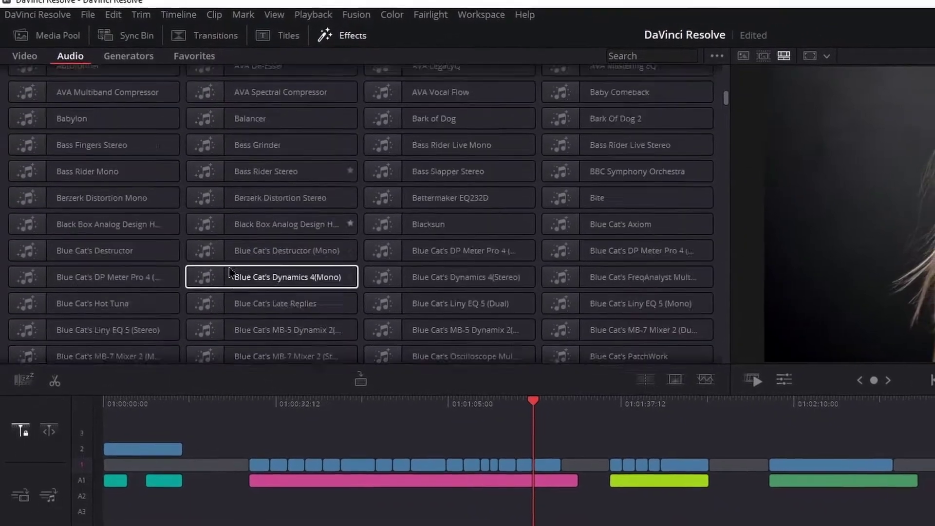
pyautogui.scroll(-3, 229, 272)
pyautogui.moveTo(282, 247); pyautogui.dragTo(162, 245)
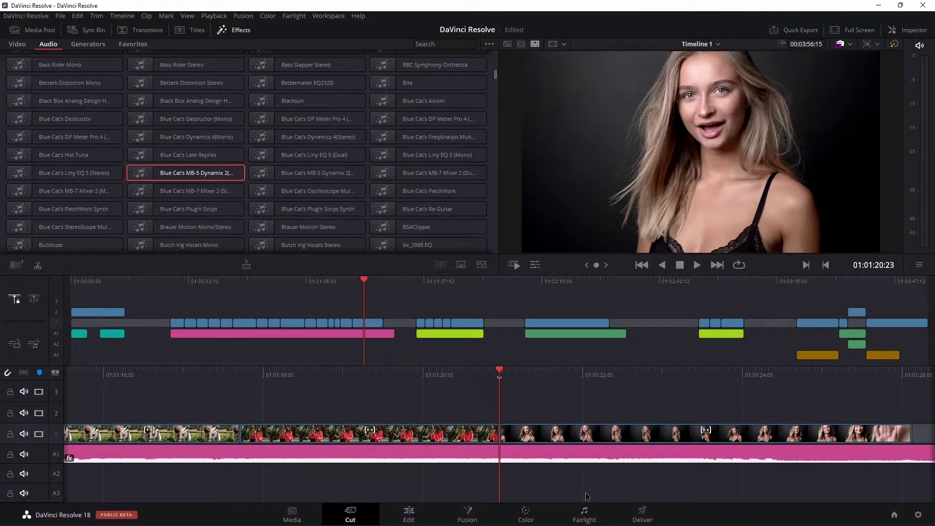
# Step: Open the Effects library on the Fairlight page and browse the VST Effects list down to the iZotope and JJP plug-ins
pyautogui.click(584, 515)
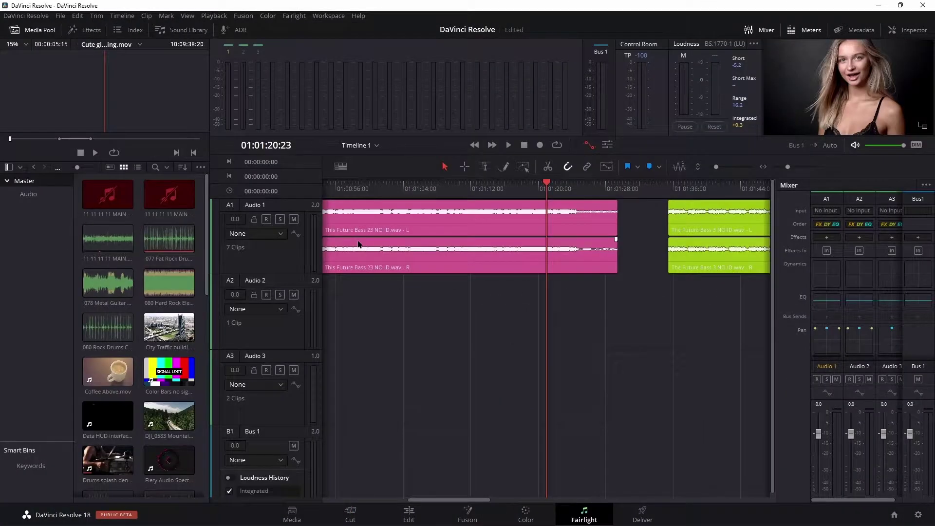
pyautogui.click(87, 30)
pyautogui.click(10, 276)
pyautogui.click(10, 275)
pyautogui.click(19, 31)
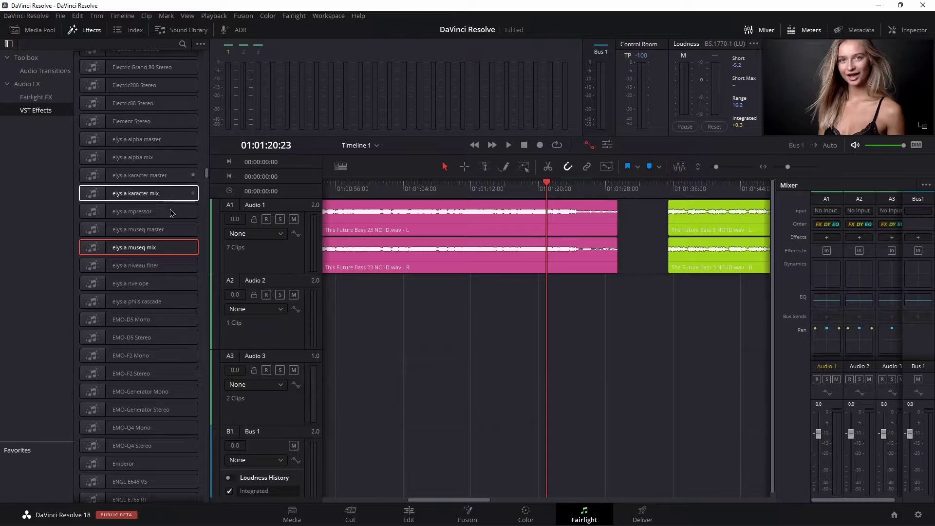
pyautogui.moveTo(206, 175); pyautogui.dragTo(203, 241)
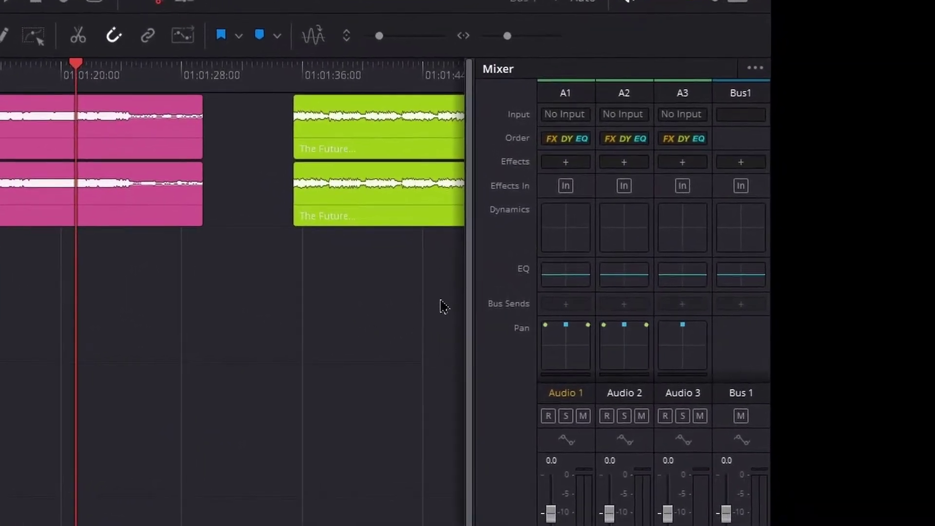
# Step: Examine the plug-in categories offered for track A1's effects slot in the Fairlight mixer and the track inserts in Pro Tools
pyautogui.click(567, 162)
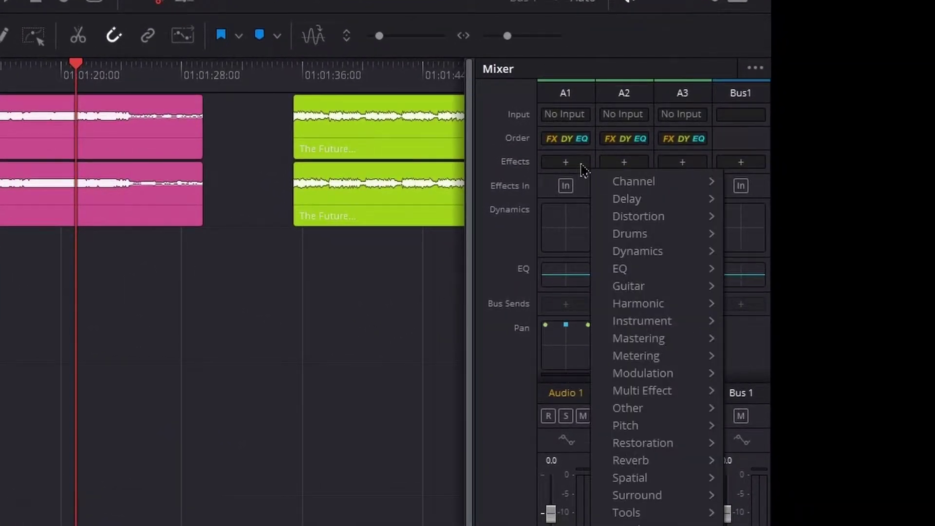
pyautogui.moveTo(628, 217)
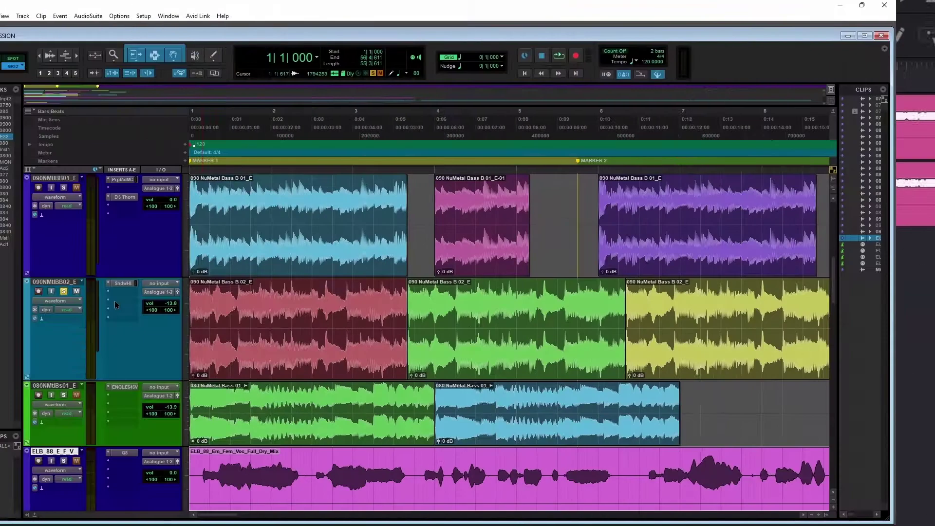
pyautogui.click(161, 291)
pyautogui.moveTo(194, 329)
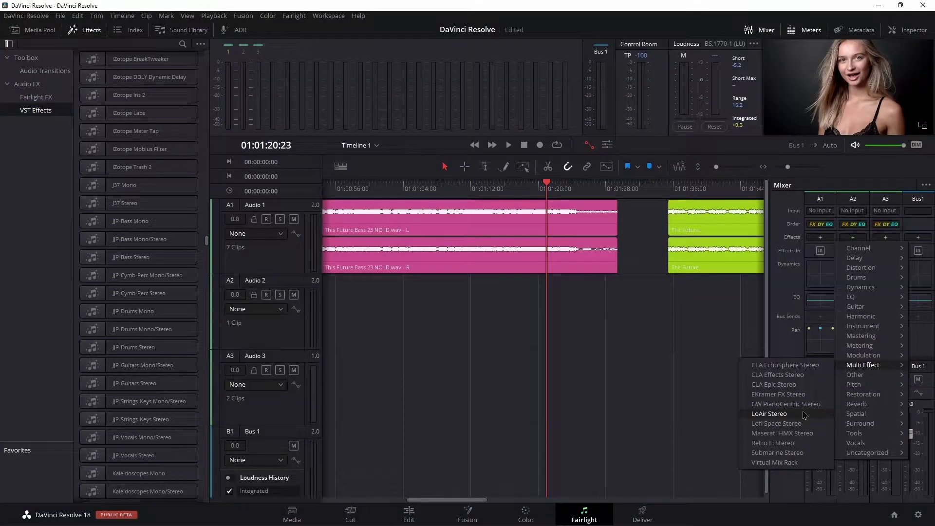
# Step: Try applying a plug-in from Studio One's effects browser to a track, and JJP-Drums Mono to the Audio 1 clip in DaVinci Resolve
pyautogui.moveTo(136, 311); pyautogui.dragTo(104, 313)
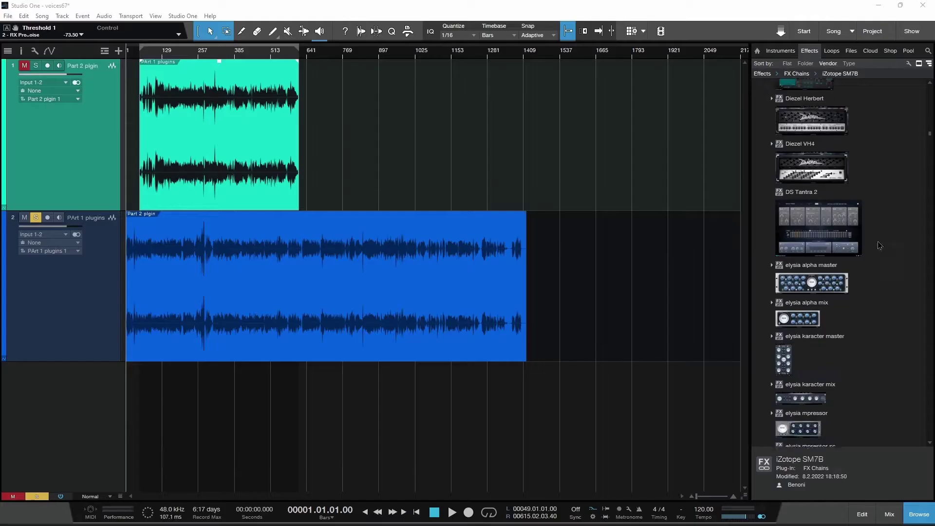
pyautogui.moveTo(812, 241); pyautogui.dragTo(445, 269)
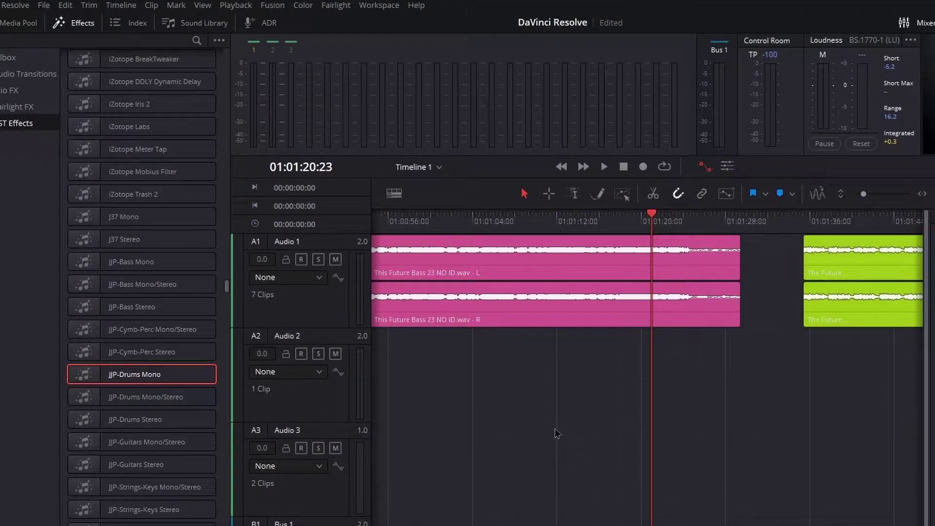
pyautogui.moveTo(141, 374); pyautogui.dragTo(560, 315)
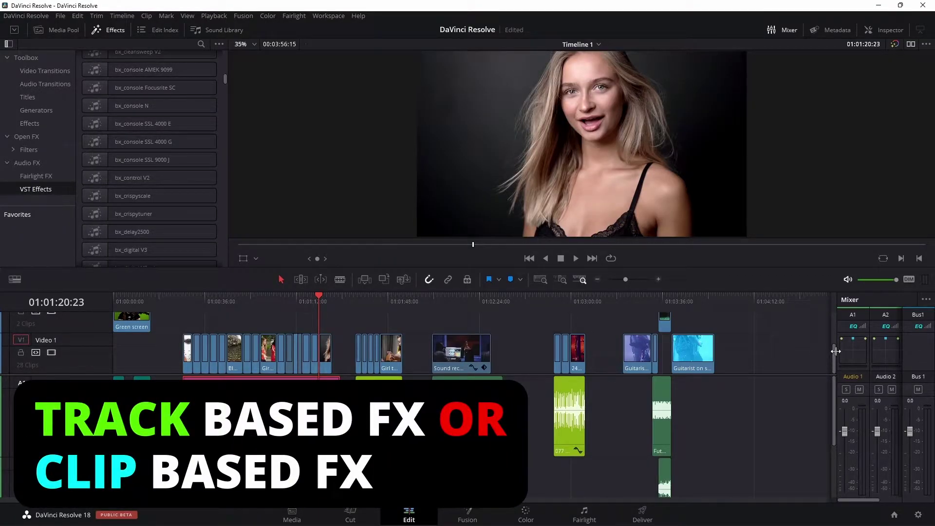
# Step: Widen the mixer on the Edit page so that A1, A2, A3 and Bus 1 all fit
pyautogui.moveTo(836, 351); pyautogui.dragTo(797, 348)
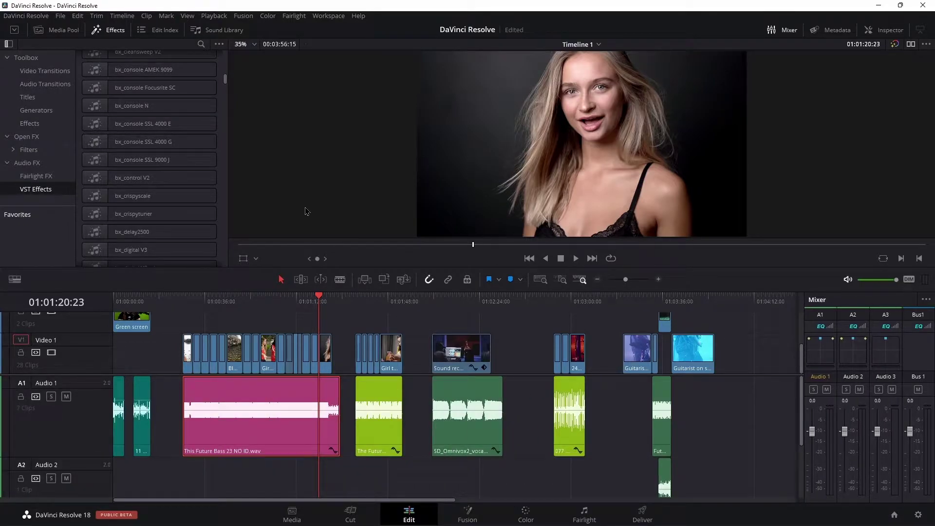
pyautogui.scroll(-10, 150, 171)
pyautogui.scroll(10, 150, 171)
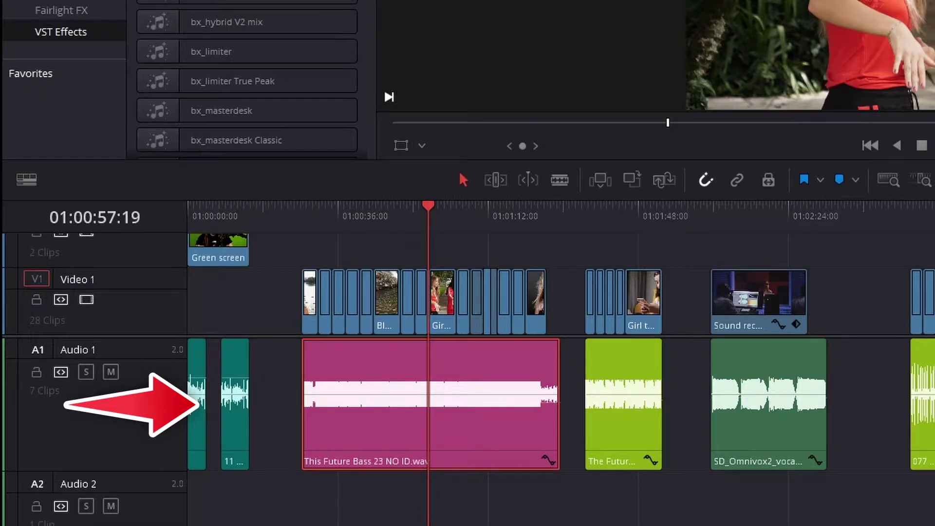
# Step: Select the bx_masterdesk plug-in and scrub the playhead over the music clip on Audio 1, back towards the timeline start
pyautogui.moveTo(147, 110); pyautogui.dragTo(229, 122)
pyautogui.moveTo(401, 218); pyautogui.dragTo(432, 244)
pyautogui.click(747, 216)
pyautogui.moveTo(372, 219)
pyautogui.mouseDown()
pyautogui.moveTo(361, 218)
pyautogui.moveTo(374, 219)
pyautogui.mouseUp()
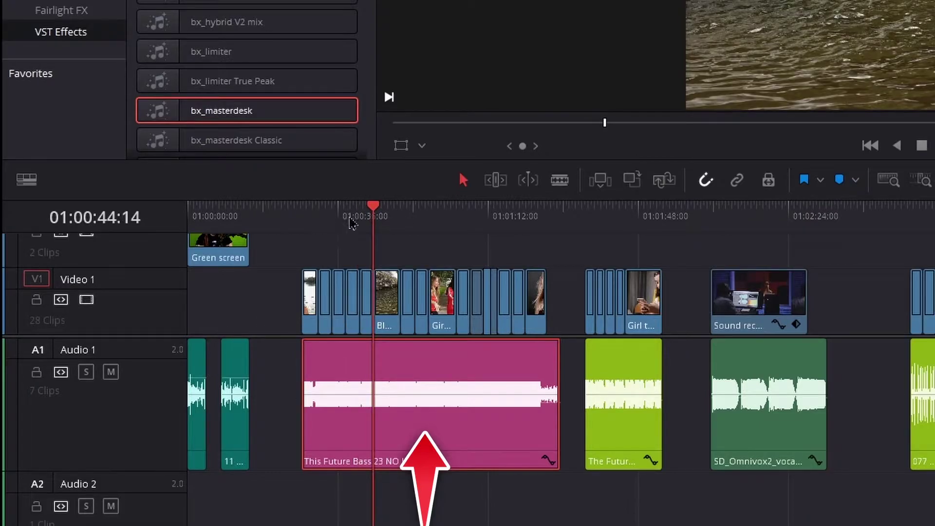
pyautogui.click(345, 219)
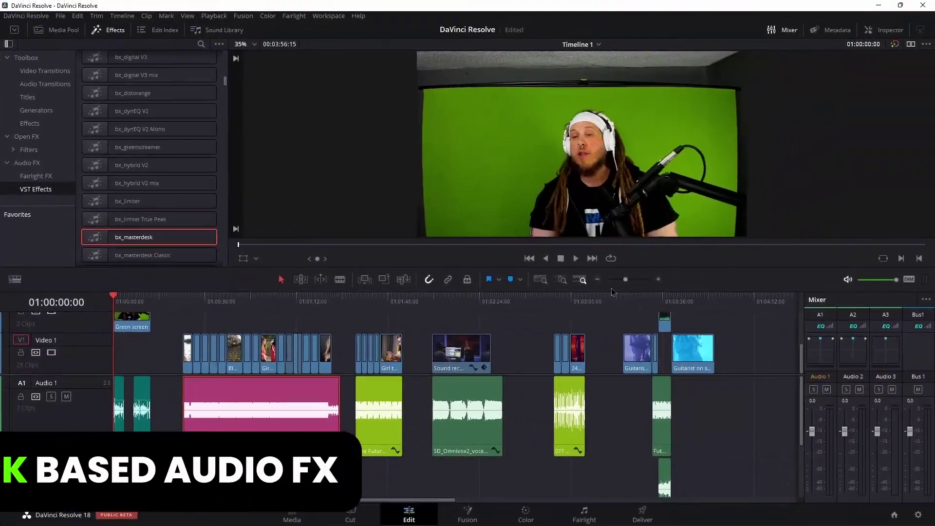
# Step: Zoom in on the first voice clip on Audio 1, play the opening and return the playhead to the timeline start
pyautogui.moveTo(612, 280); pyautogui.dragTo(641, 281)
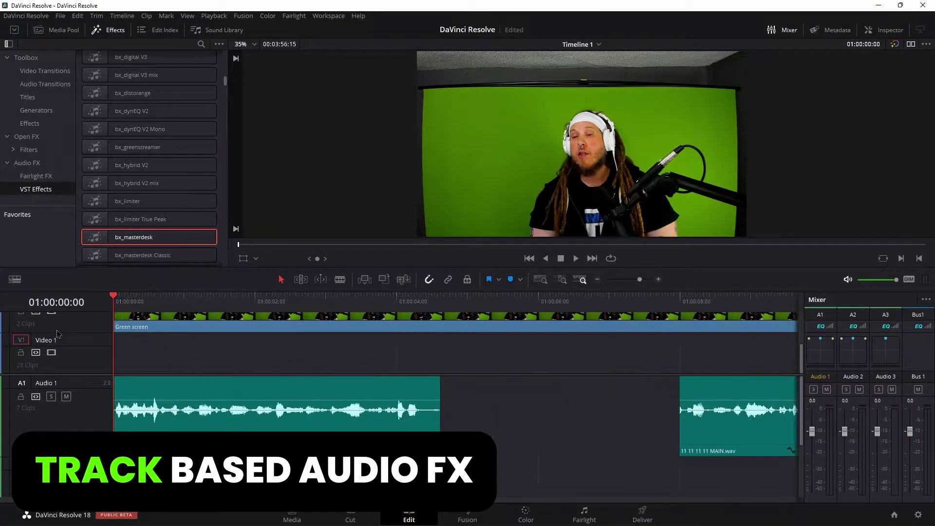
pyautogui.press('space')
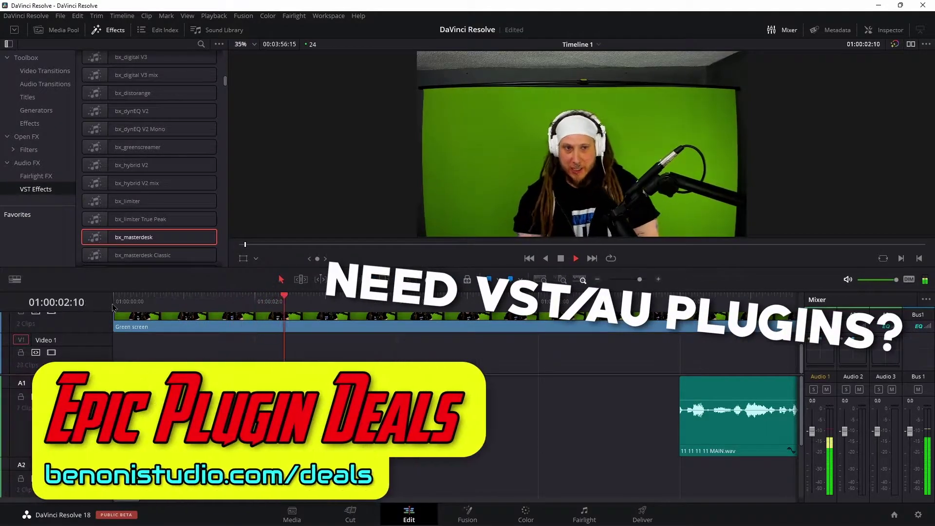
pyautogui.press('space')
pyautogui.moveTo(337, 302); pyautogui.dragTo(113, 302)
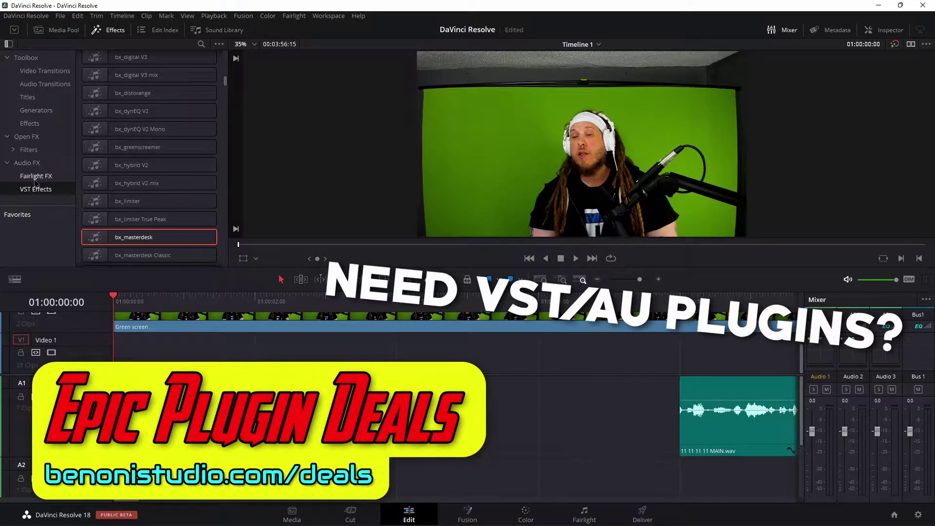
# Step: Search the effects library for "nec" and apply the Nectar Pro plug-in to the Audio 1 track in the mixer
pyautogui.click(201, 43)
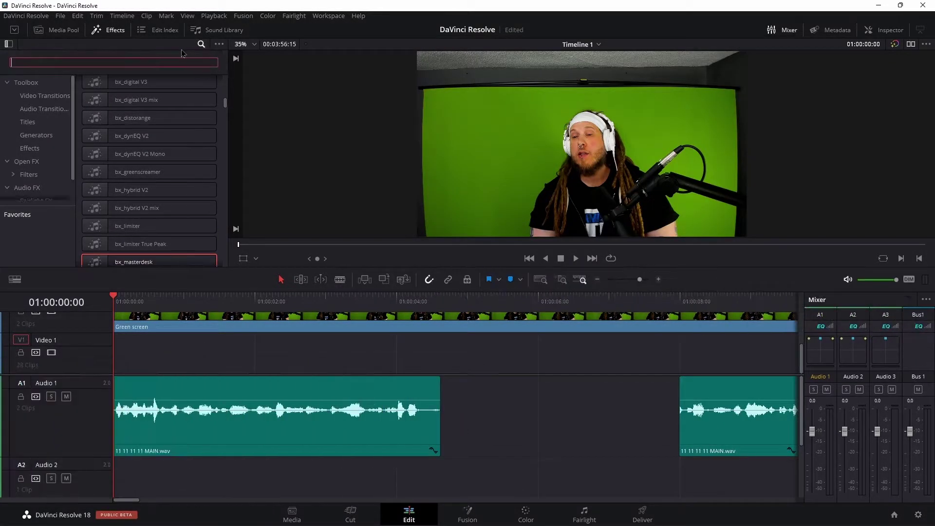
pyautogui.write('ne')
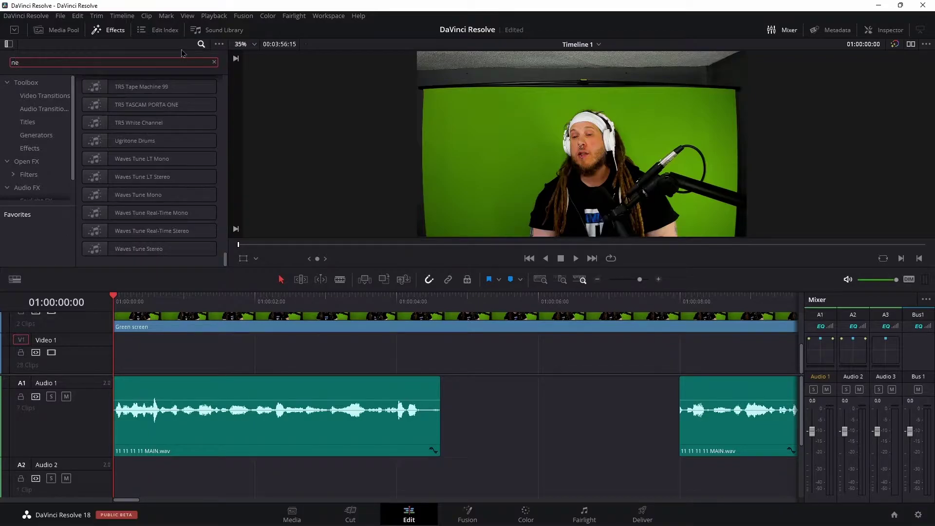
pyautogui.write('c')
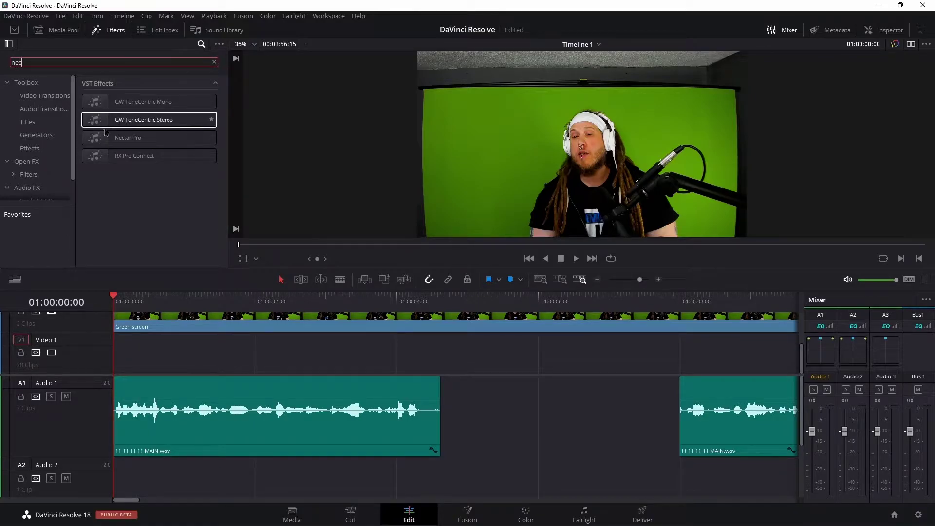
pyautogui.click(92, 143)
pyautogui.moveTo(96, 144); pyautogui.dragTo(819, 360)
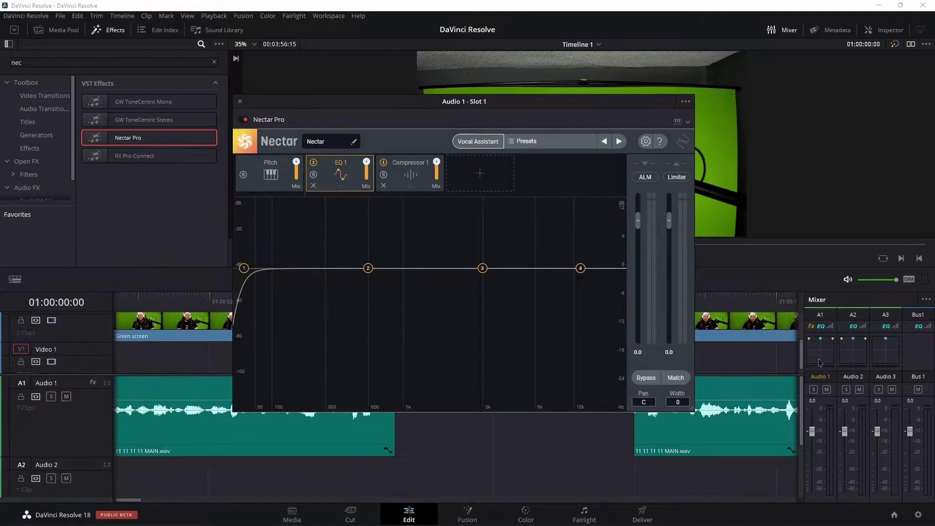
# Step: Load the custom preset benoni SM7B in Nectar Pro and move the plug-in window clear of the start of the timeline
pyautogui.click(524, 141)
pyautogui.click(457, 182)
pyautogui.click(346, 223)
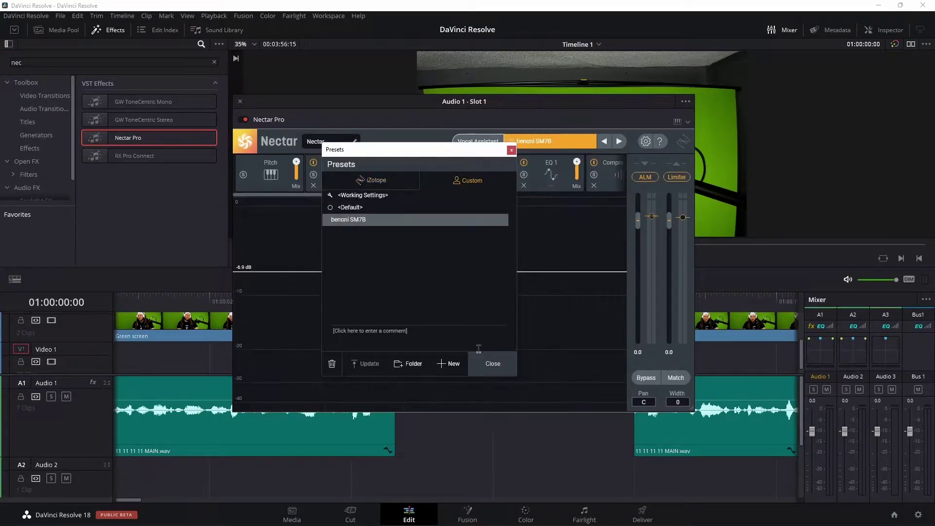
pyautogui.click(490, 365)
pyautogui.click(385, 164)
pyautogui.moveTo(431, 96); pyautogui.dragTo(634, 185)
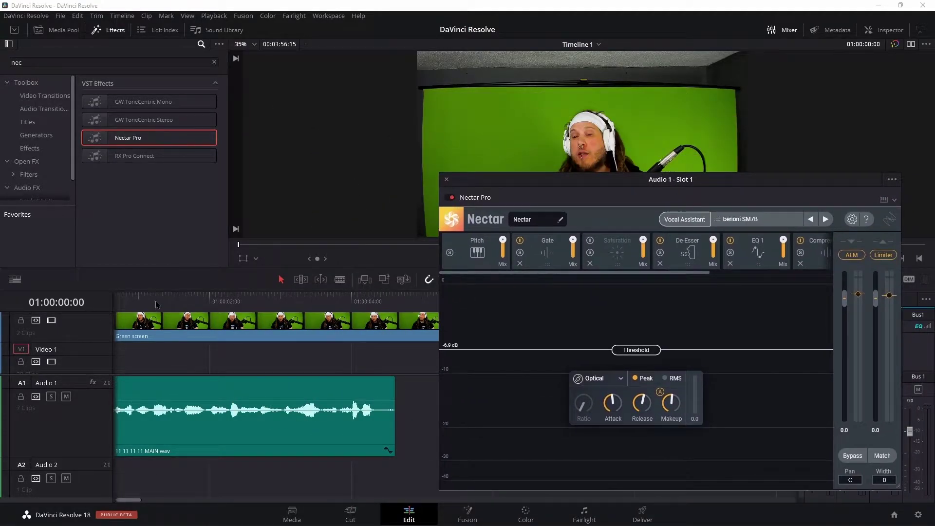
# Step: Play the voice clip from the timeline start and set Nectar's EQ 1 bell band at 192 Hz to -3.2 dB
pyautogui.moveTo(155, 302); pyautogui.dragTo(101, 297)
pyautogui.press('space')
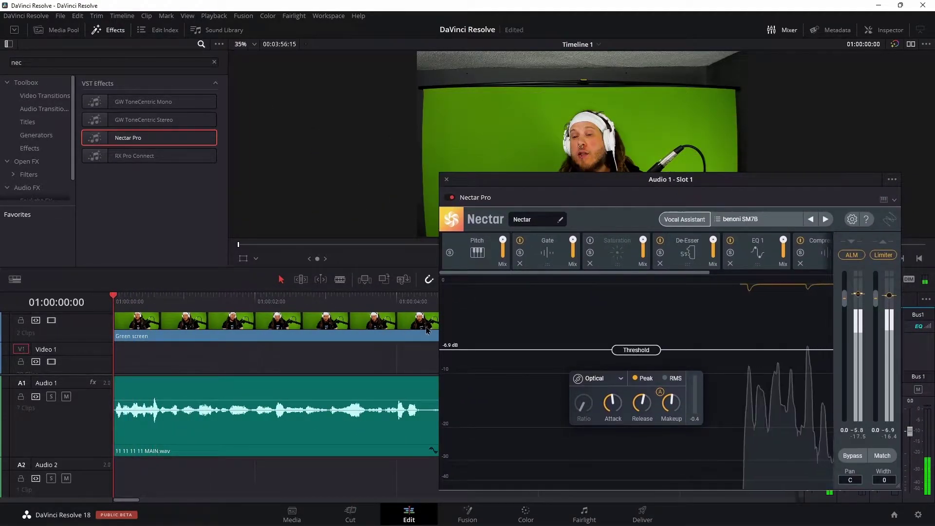
pyautogui.click(758, 252)
pyautogui.moveTo(501, 359); pyautogui.dragTo(509, 365)
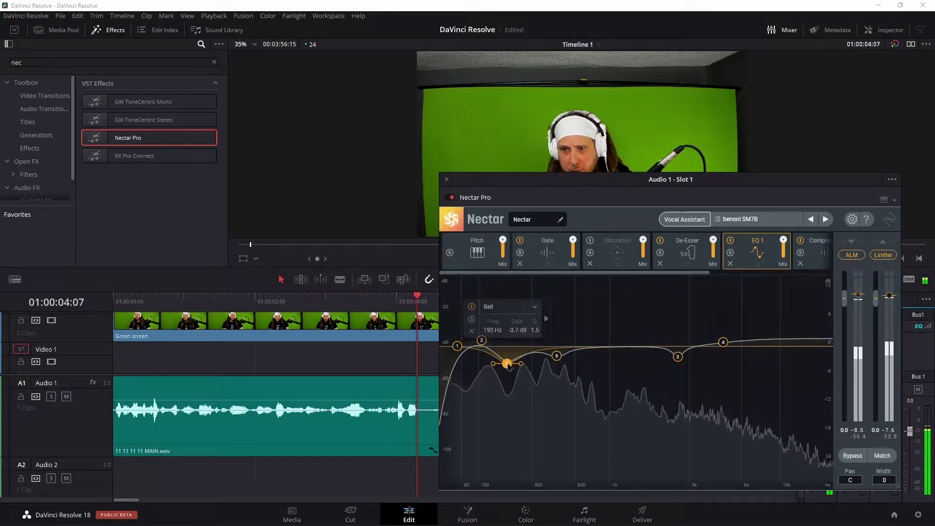
# Step: Replay from the timeline start, set Nectar's Compressor 1 threshold to -12.8 dB and raise the input gain to 2.6
pyautogui.moveTo(288, 301); pyautogui.dragTo(80, 332)
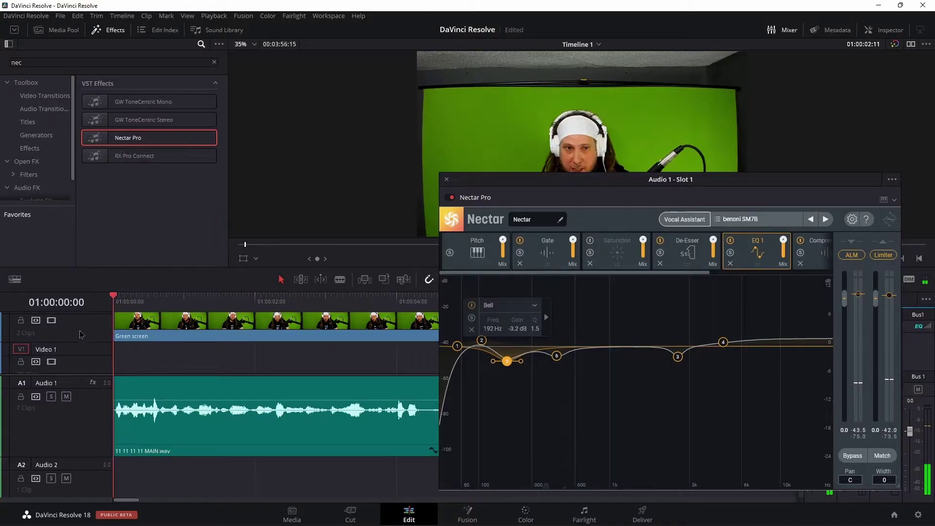
pyautogui.press('space')
pyautogui.moveTo(622, 273); pyautogui.dragTo(694, 281)
pyautogui.click(729, 257)
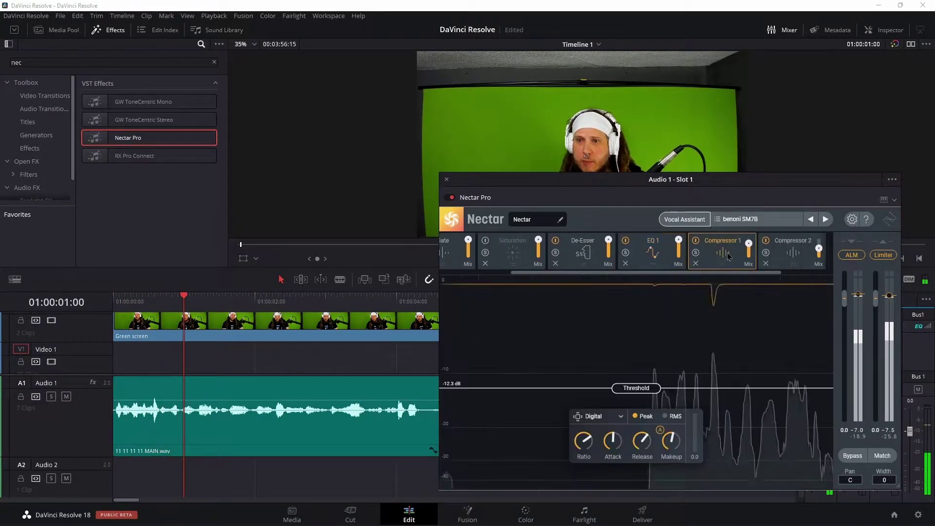
pyautogui.moveTo(658, 391); pyautogui.dragTo(657, 394)
pyautogui.moveTo(845, 298); pyautogui.dragTo(845, 305)
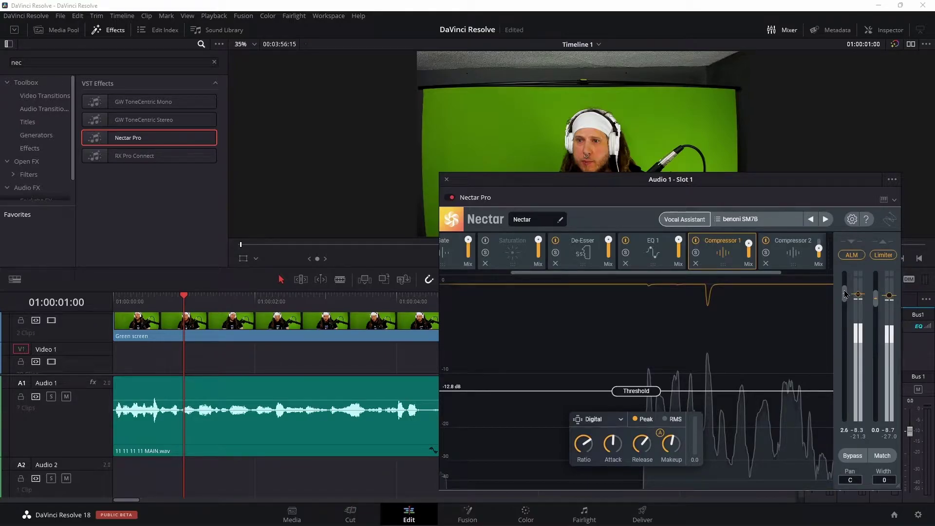
# Step: Listen to the voice clip from the timeline start with the adjusted Nectar settings, and return the playhead to the start
pyautogui.moveTo(190, 303); pyautogui.dragTo(113, 303)
pyautogui.press('space')
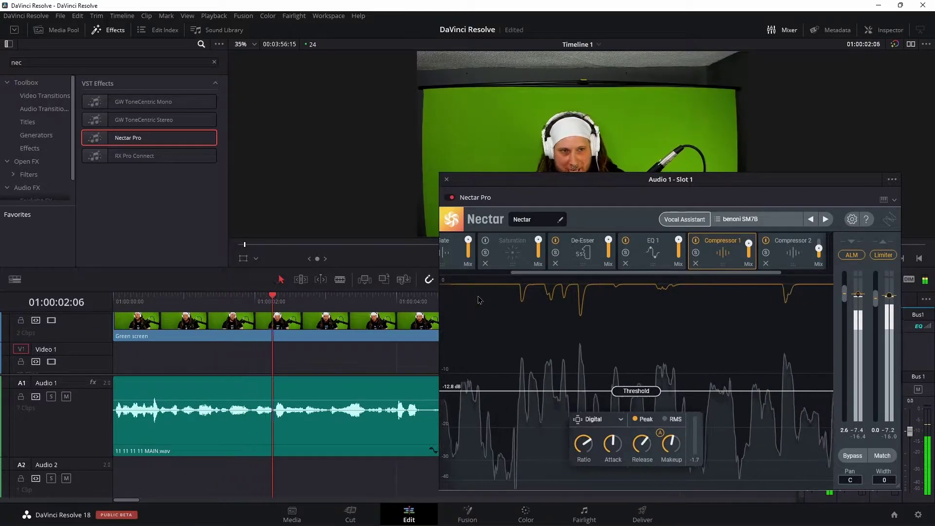
pyautogui.press('space')
pyautogui.moveTo(351, 306); pyautogui.dragTo(114, 303)
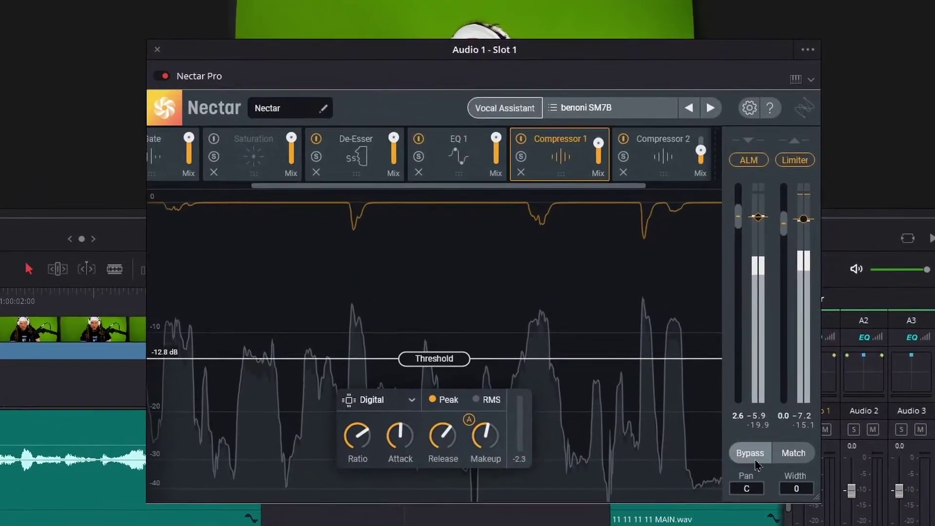
# Step: Compare the voice with Nectar Pro bypassed and active, moving its window as needed and leaving the plug-in enabled
pyautogui.click(748, 454)
pyautogui.click(748, 454)
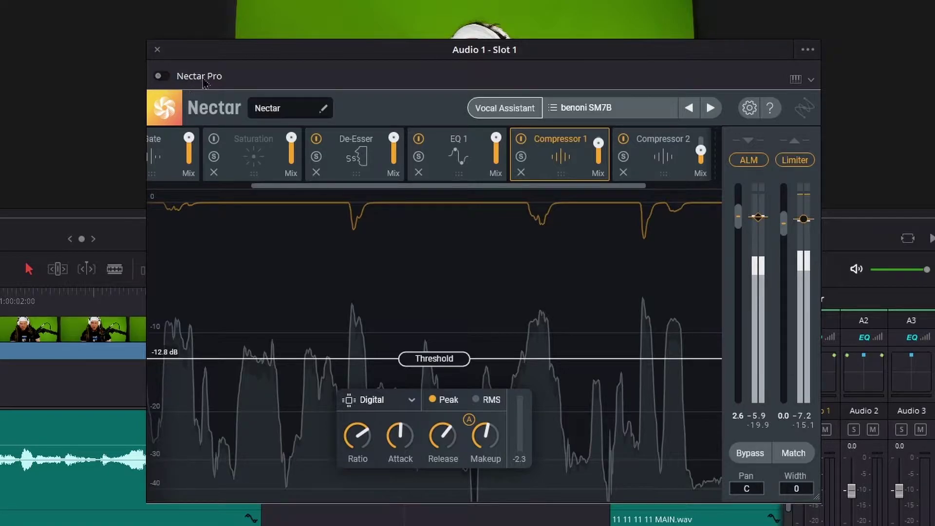
pyautogui.moveTo(234, 66); pyautogui.dragTo(282, 40)
pyautogui.click(799, 428)
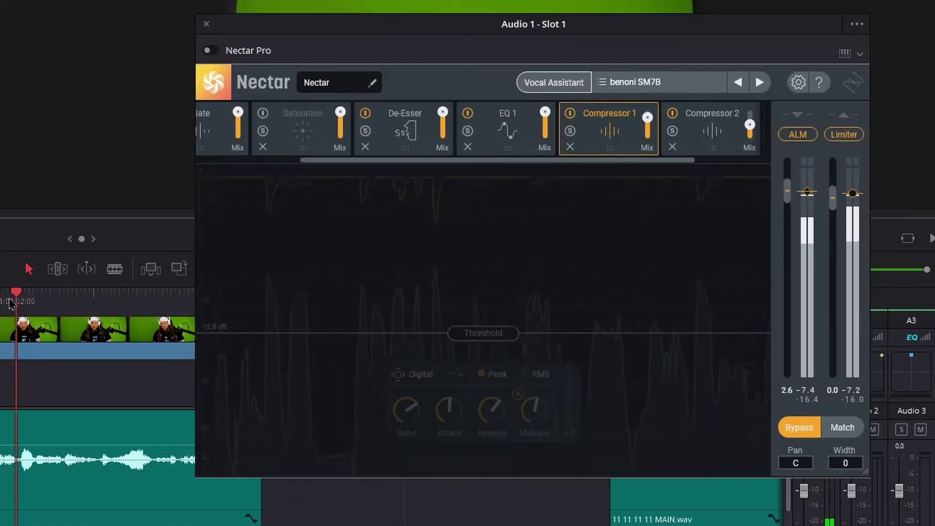
pyautogui.click(208, 50)
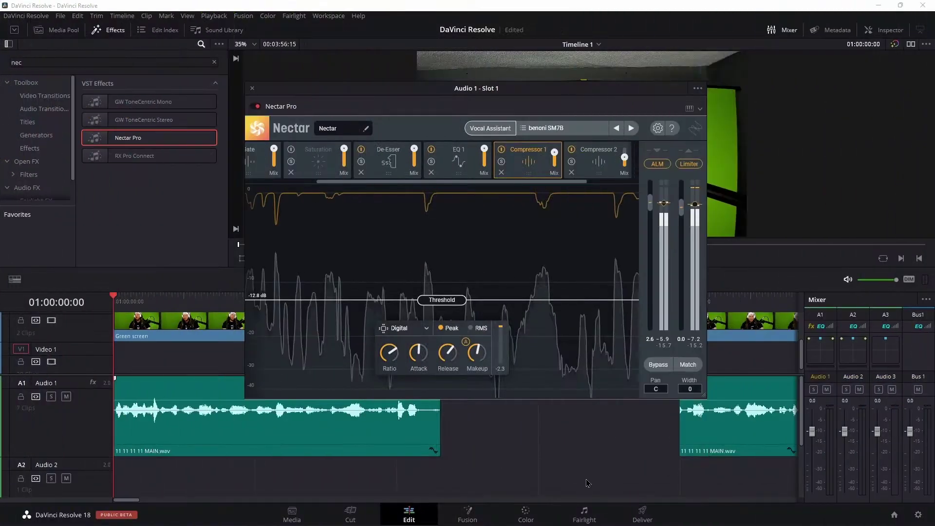
# Step: Switch to the Fairlight page, view Nectar Pro's controls from the Audio 1 effects slot, and close the plug-in window
pyautogui.click(584, 514)
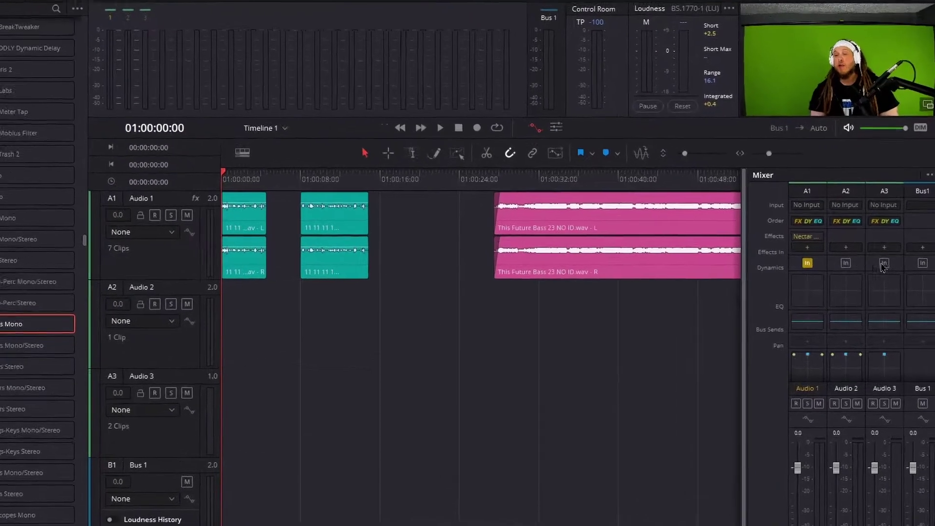
pyautogui.moveTo(821, 239)
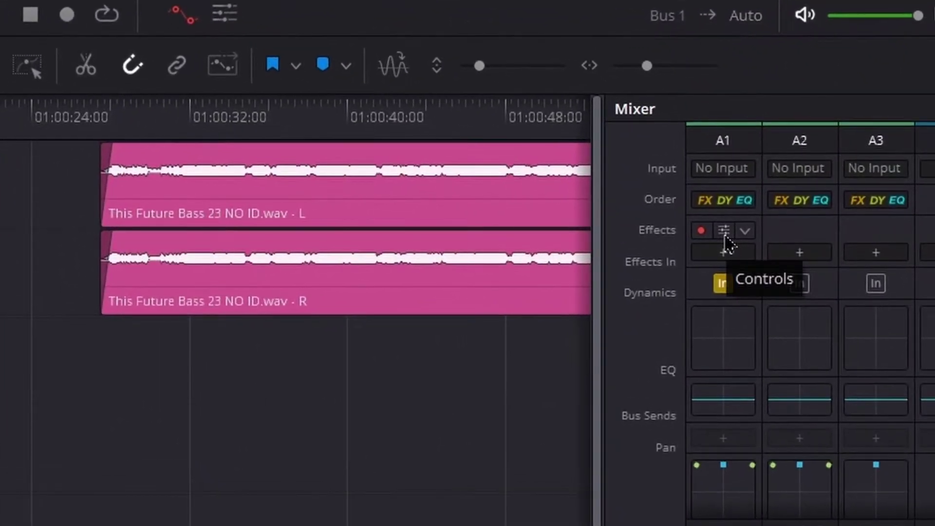
pyautogui.click(724, 230)
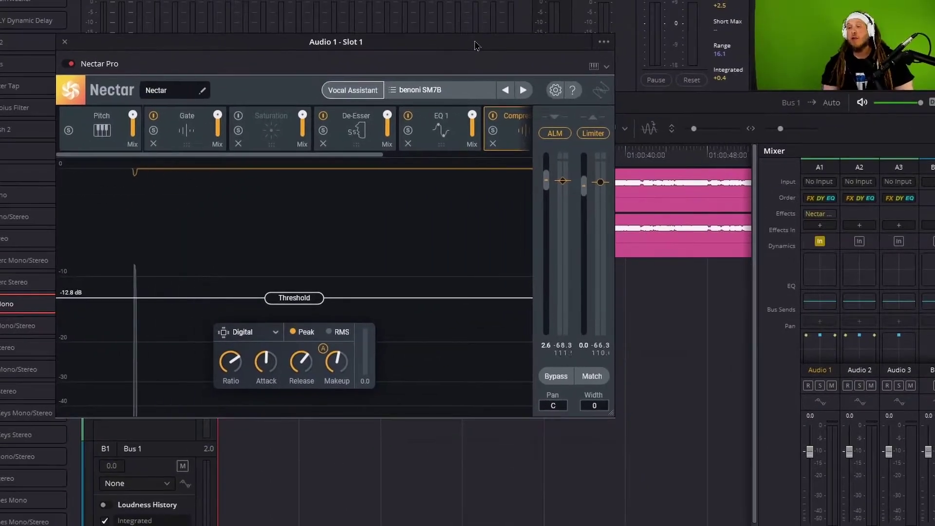
pyautogui.click(65, 43)
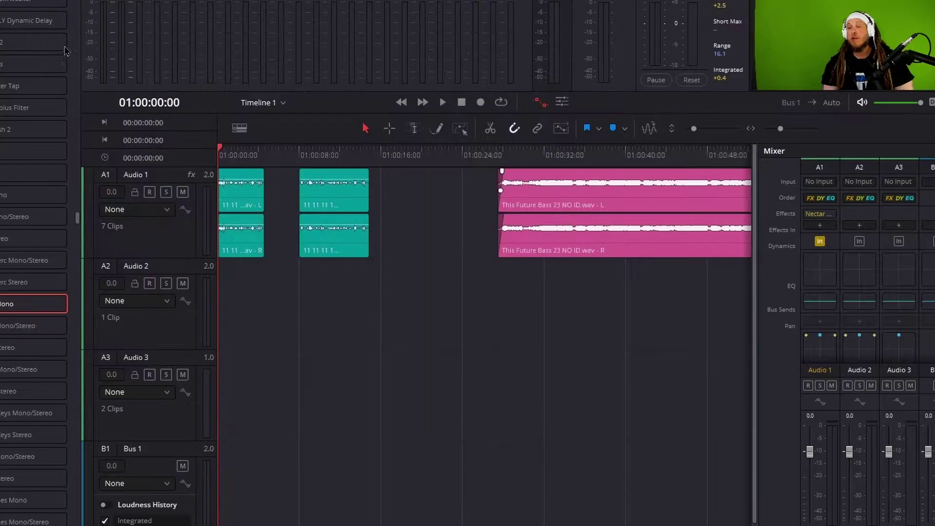
# Step: Toggle Nectar Pro off and on from the Audio 1 effects slot and its own window, leaving it enabled and closed
pyautogui.click(822, 216)
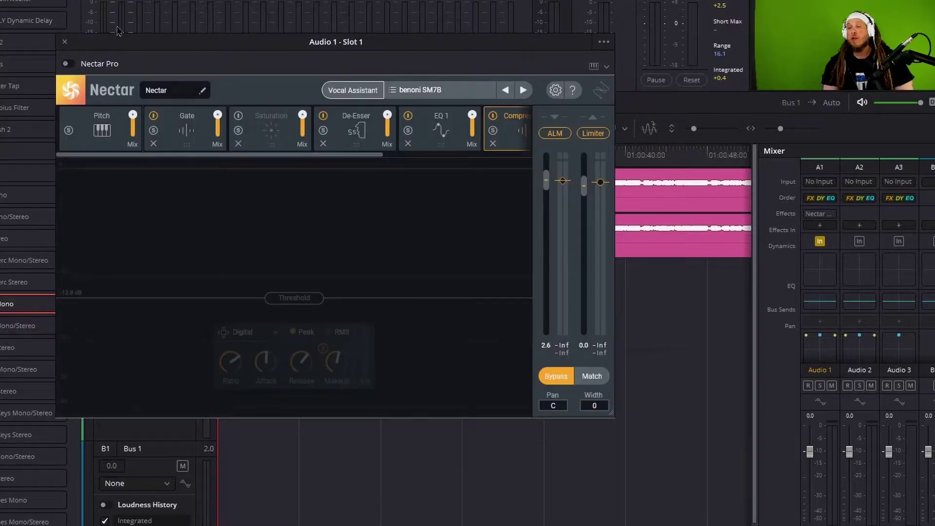
pyautogui.click(68, 65)
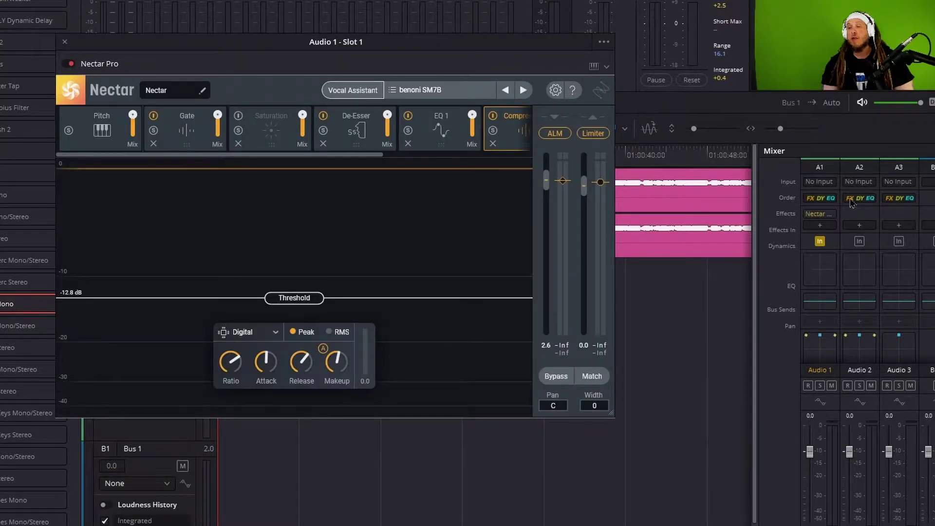
pyautogui.click(808, 214)
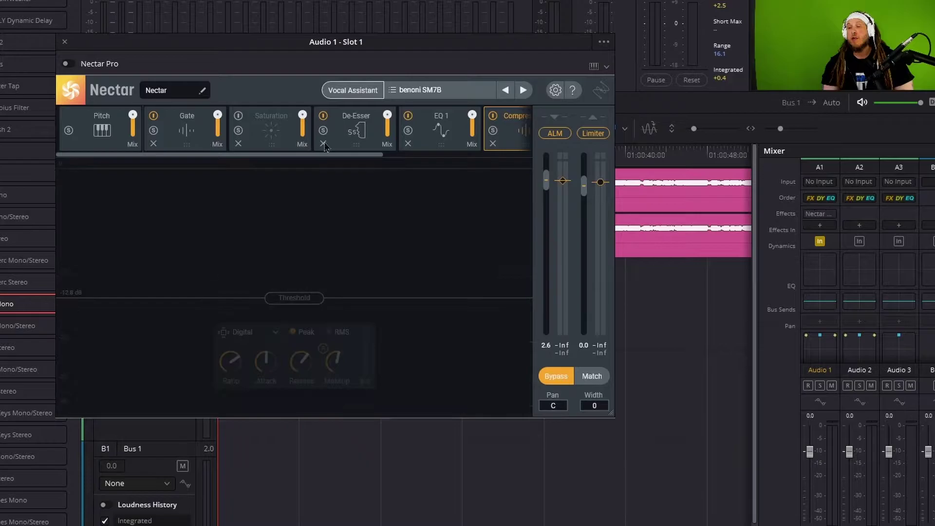
pyautogui.click(67, 65)
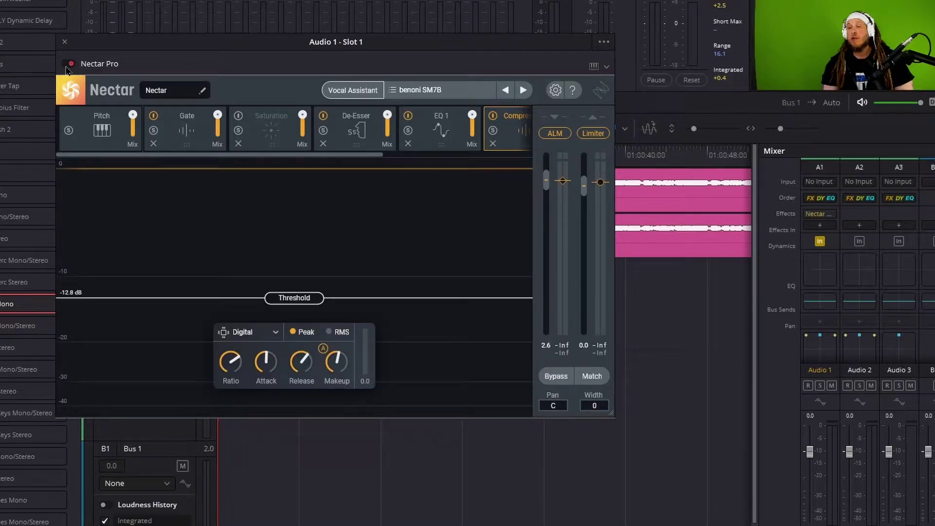
pyautogui.click(64, 42)
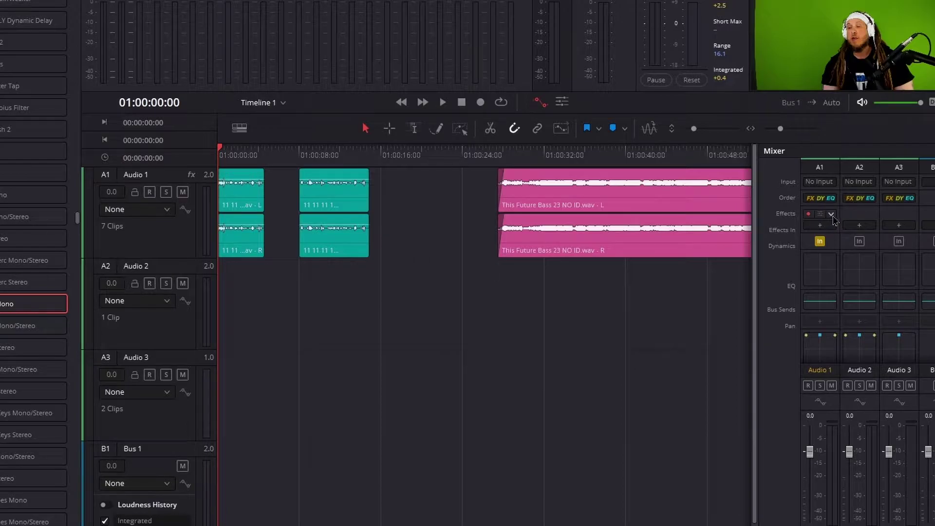
# Step: Examine the delete, disable and replacement plug-in options for Nectar Pro on Audio 1, including the EQ and Mastering categories
pyautogui.click(834, 218)
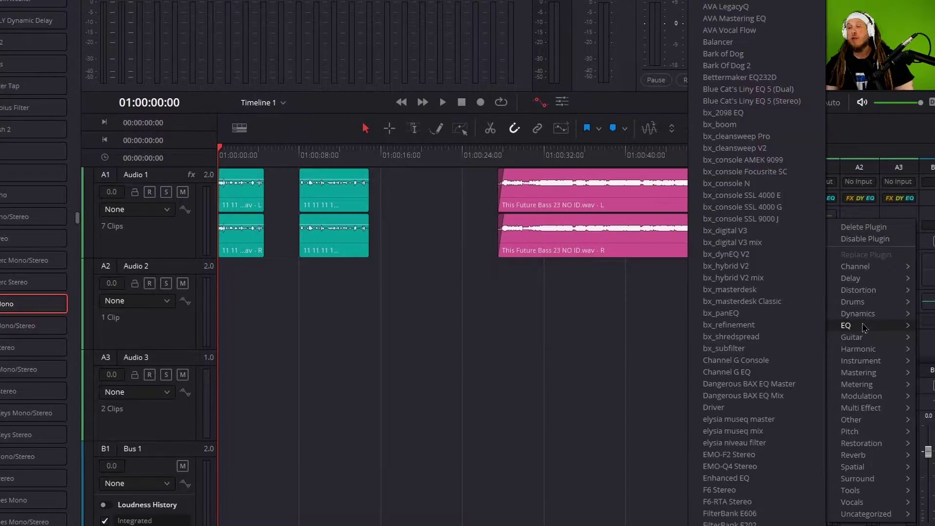
pyautogui.moveTo(853, 389)
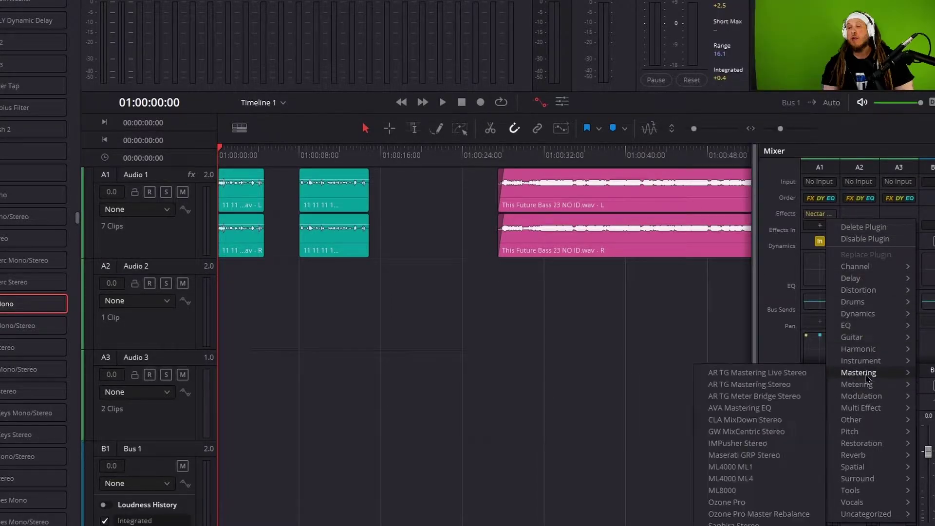
pyautogui.click(777, 277)
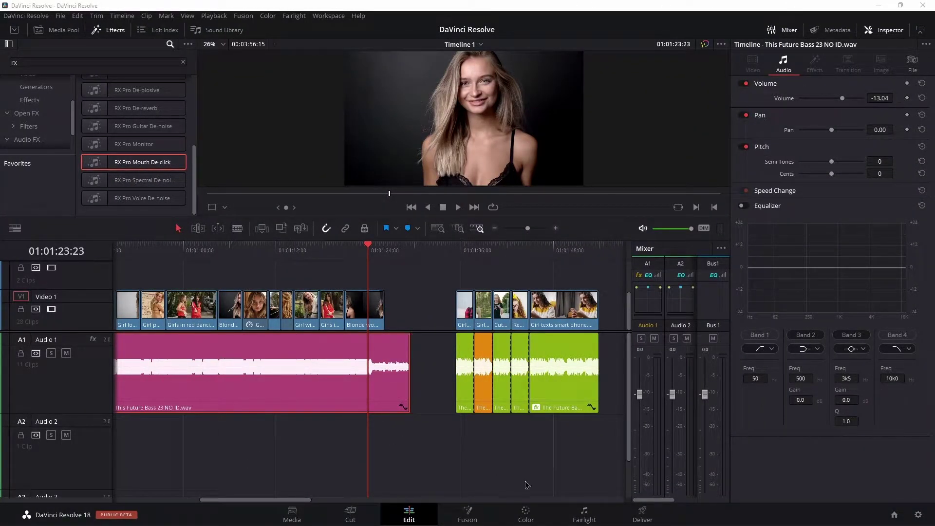
# Step: Return to the Fairlight page, view the Abbey Road Vinyl Stereo plug-in on Audio 1, and close its window
pyautogui.click(584, 514)
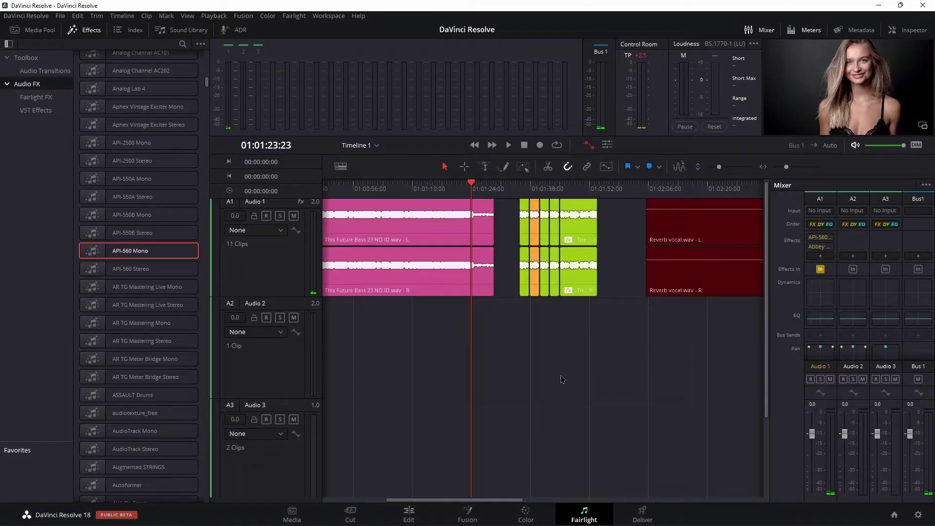
pyautogui.click(821, 247)
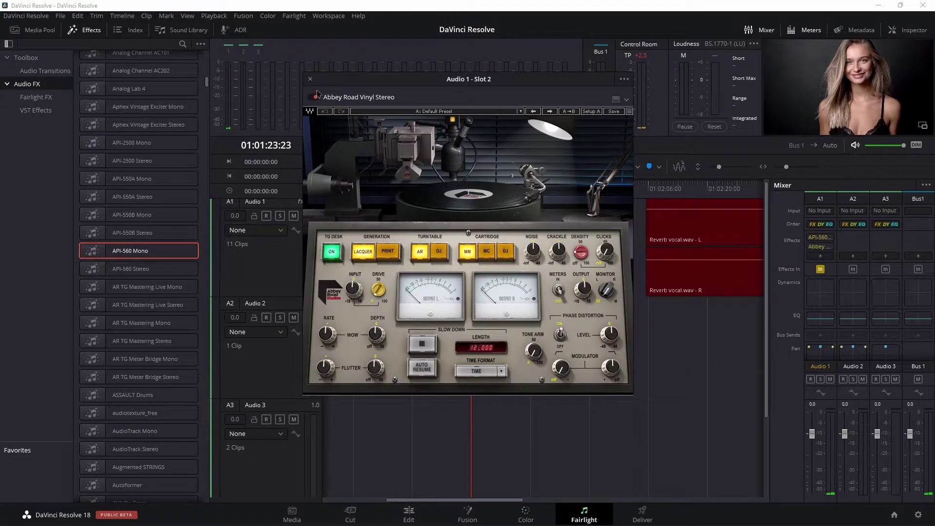
pyautogui.click(310, 79)
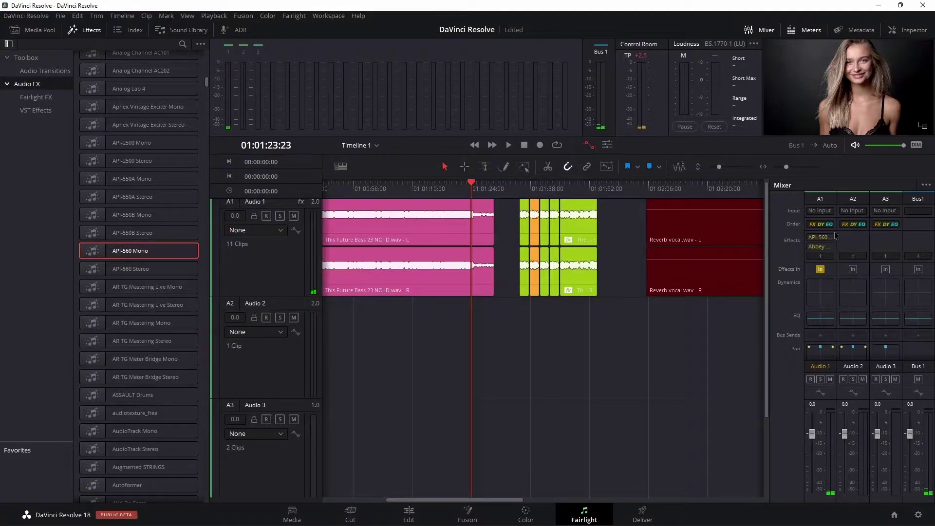
# Step: On the Edit page, select the Audio 1 track and examine its track-based plug-in settings in the Inspector
pyautogui.click(409, 516)
pyautogui.click(896, 32)
pyautogui.click(890, 33)
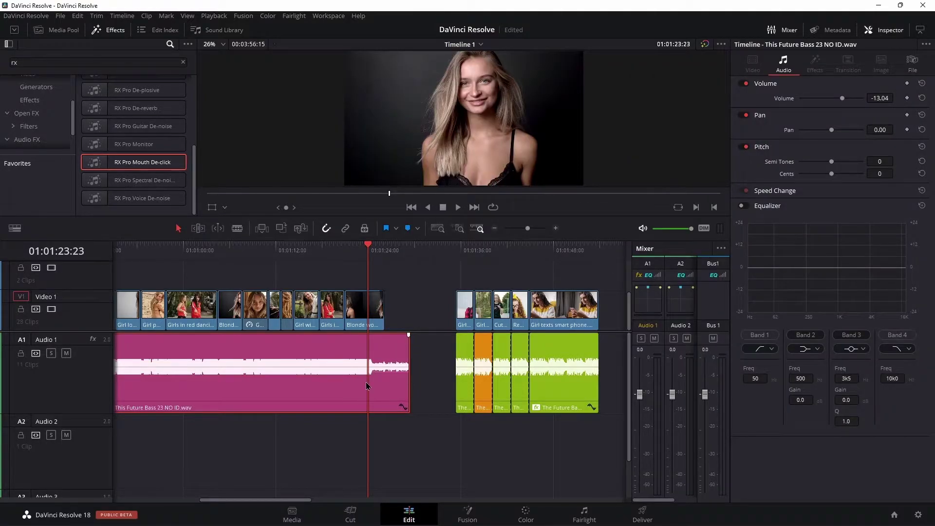
pyautogui.click(85, 360)
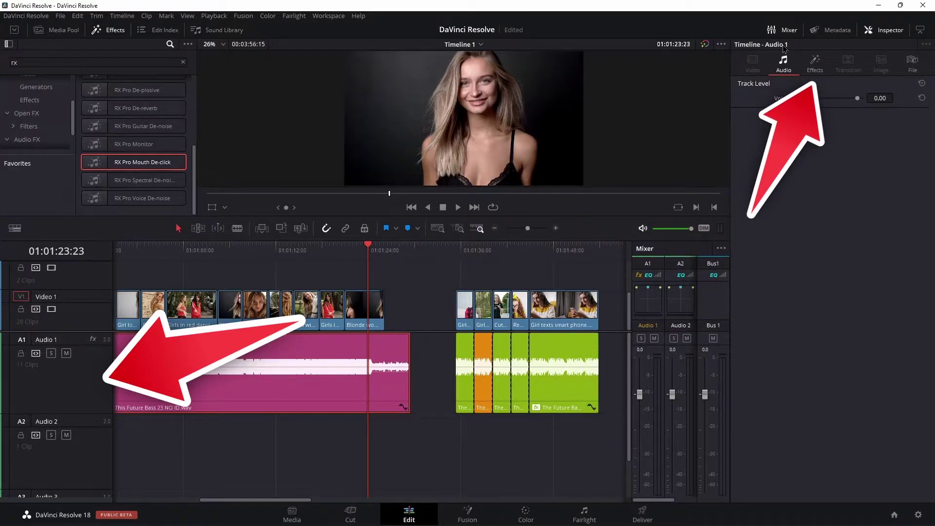
pyautogui.click(817, 66)
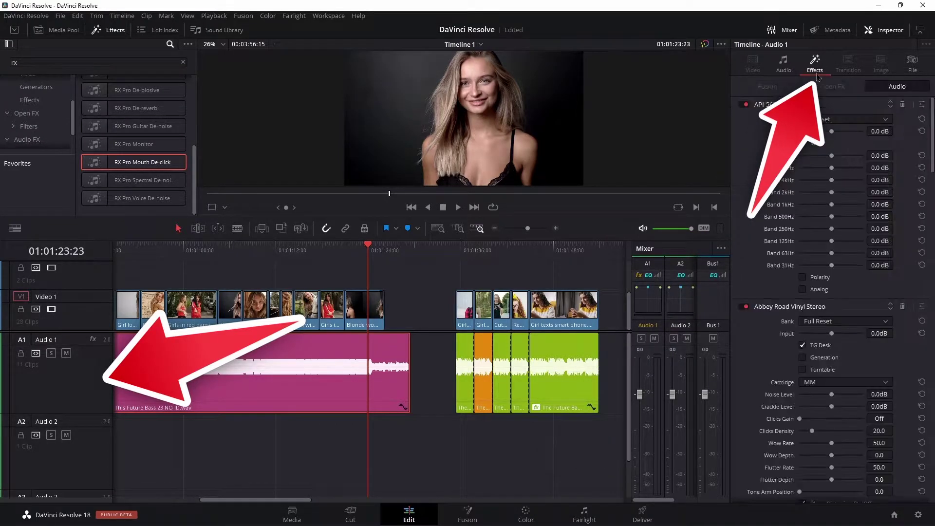
pyautogui.scroll(-10, 897, 101)
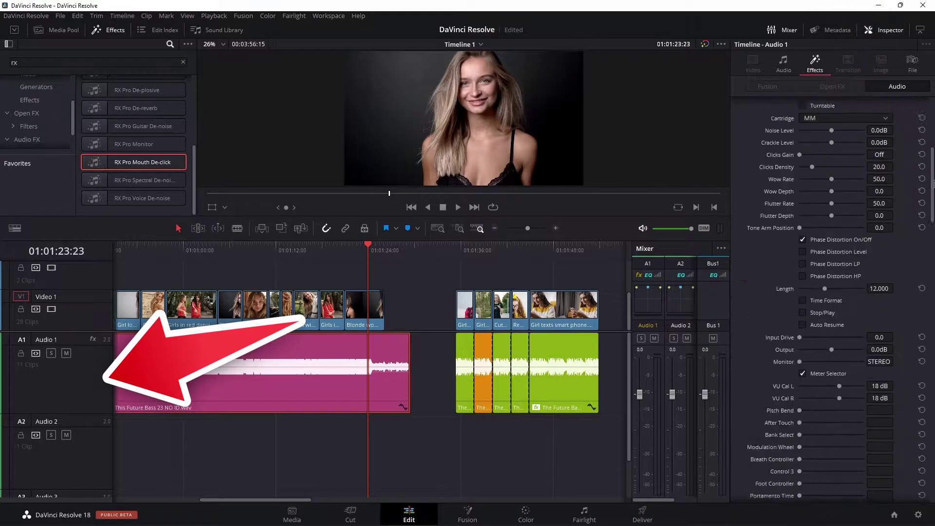
# Step: Set API-560 Mono's output to 1.4 dB in its own window on Audio 1, and open Abbey Road Vinyl Stereo's window moved aside
pyautogui.scroll(6, 828, 205)
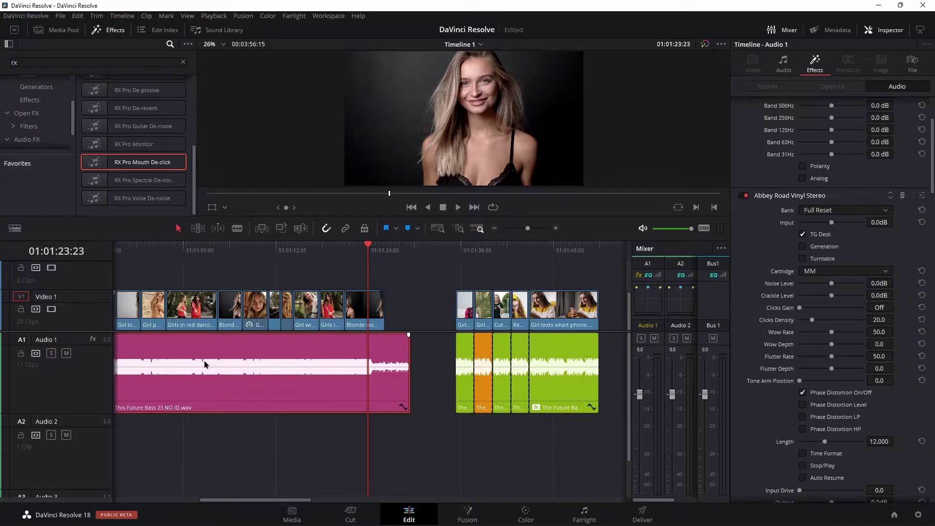
pyautogui.scroll(3, 932, 175)
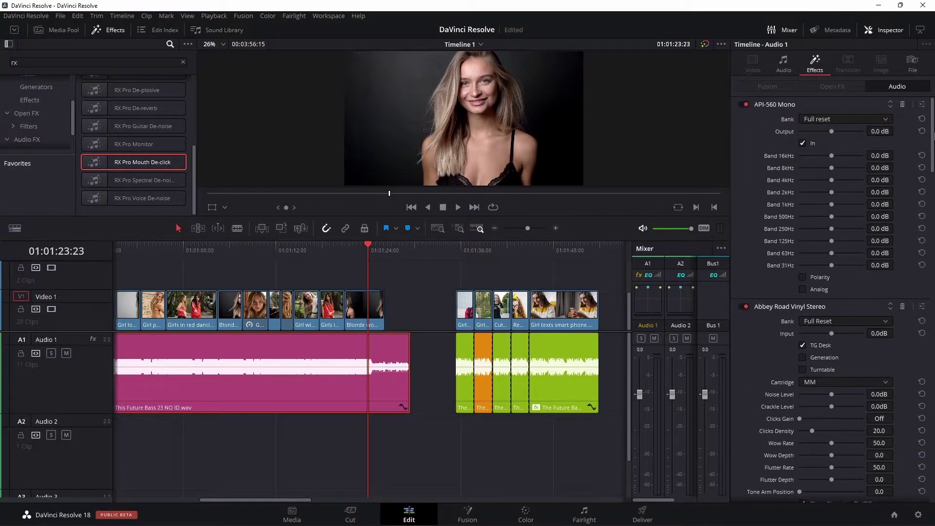
pyautogui.click(923, 105)
pyautogui.moveTo(509, 280); pyautogui.dragTo(507, 275)
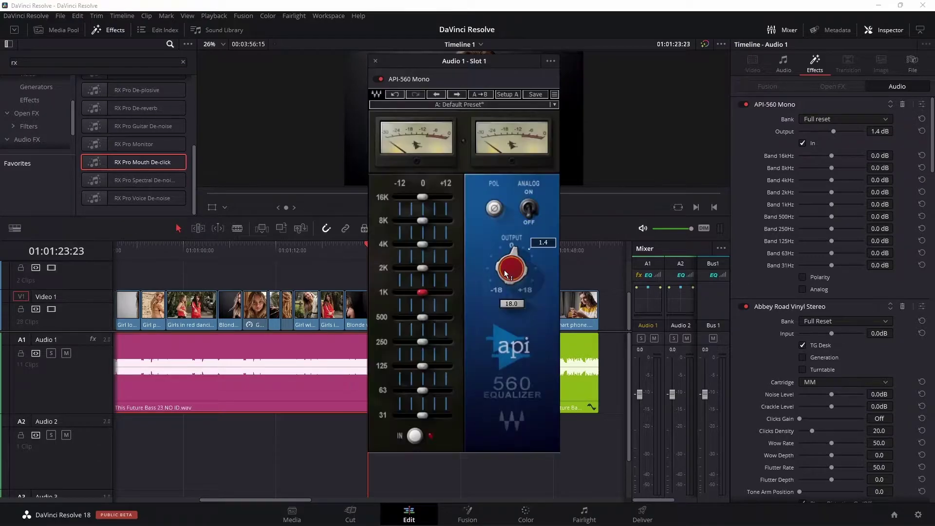
pyautogui.click(375, 61)
pyautogui.click(923, 306)
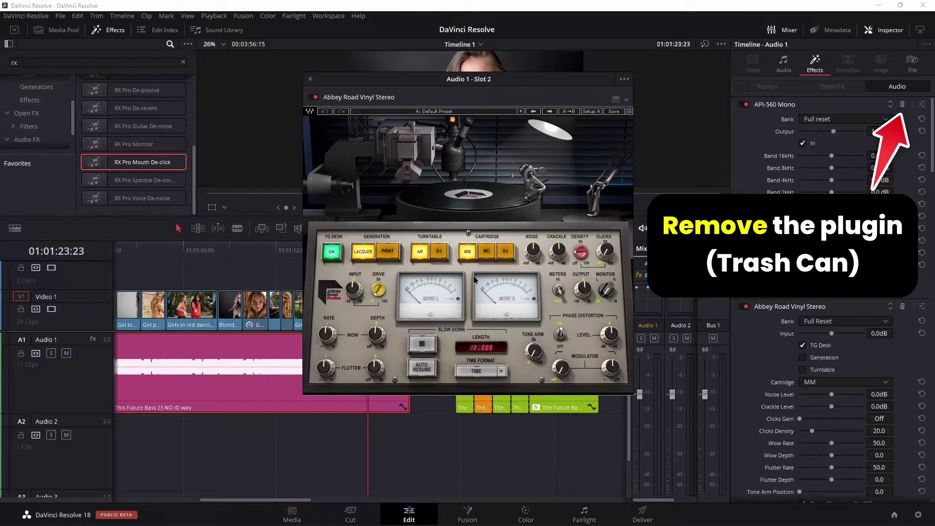
pyautogui.moveTo(519, 82); pyautogui.dragTo(275, 213)
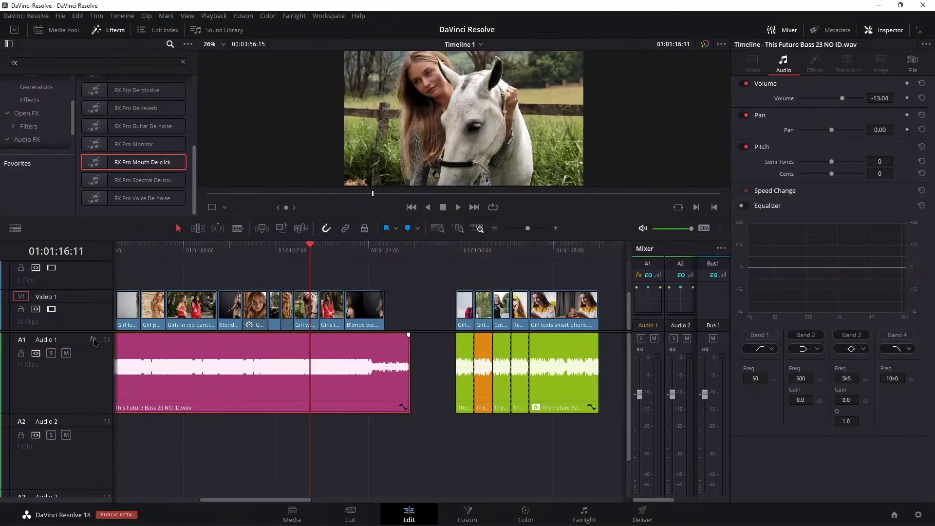
# Step: Move Abbey Road Vinyl Stereo above API-560 Mono in Audio 1's track effects and check the plug-in order down the list
pyautogui.click(94, 342)
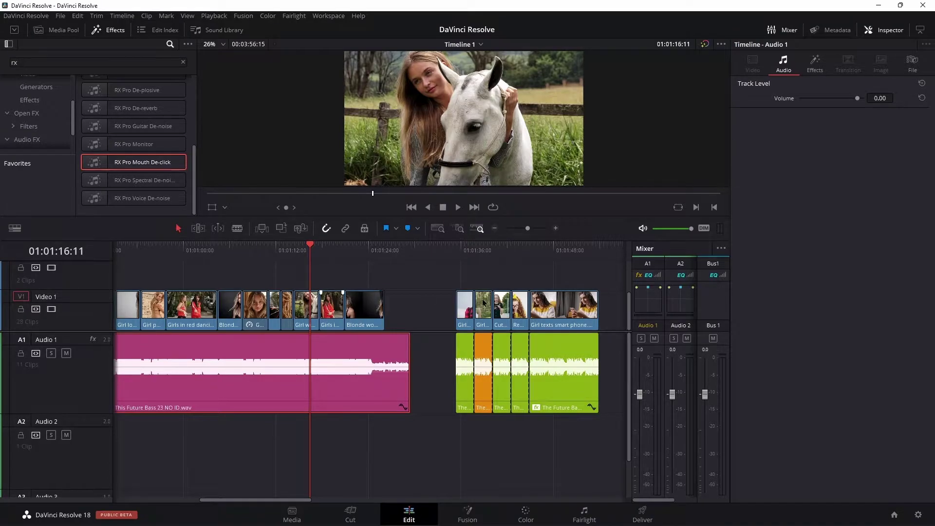
pyautogui.click(814, 64)
pyautogui.moveTo(933, 127); pyautogui.dragTo(934, 53)
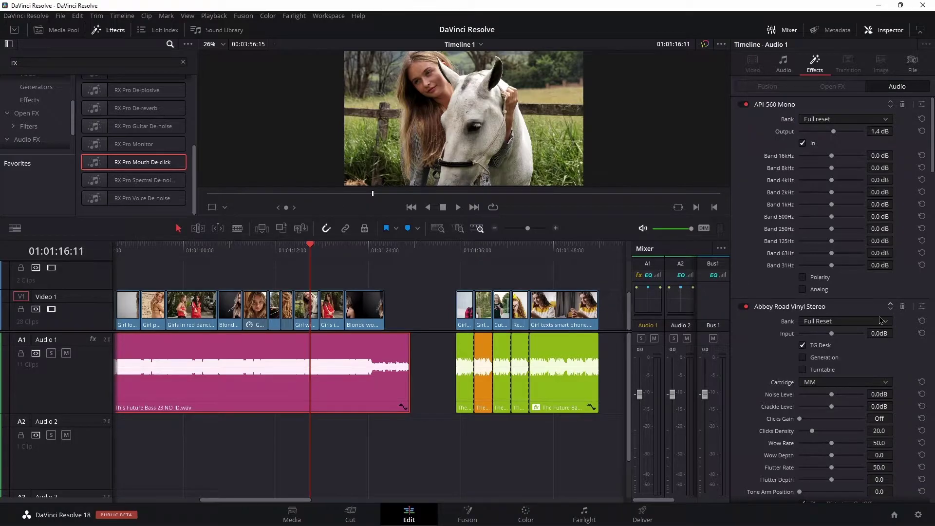
pyautogui.scroll(-5, 882, 320)
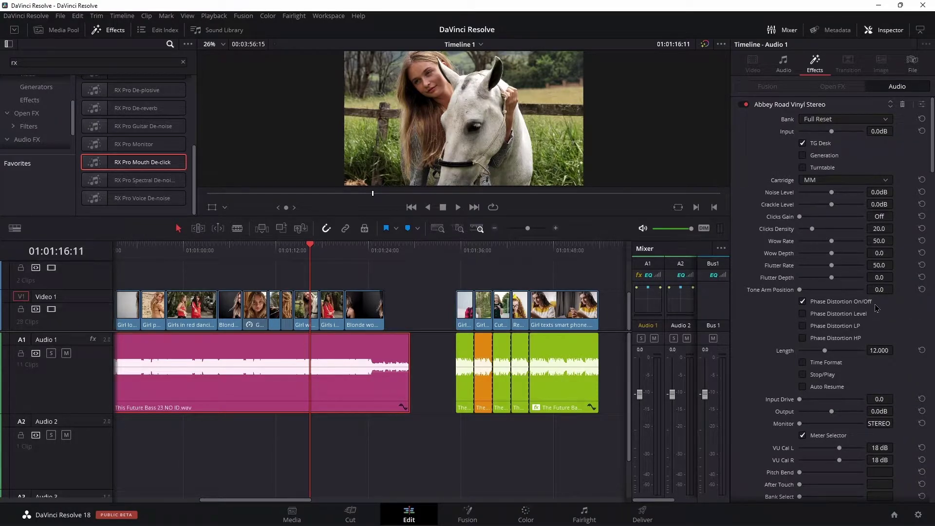
pyautogui.moveTo(934, 139); pyautogui.dragTo(930, 461)
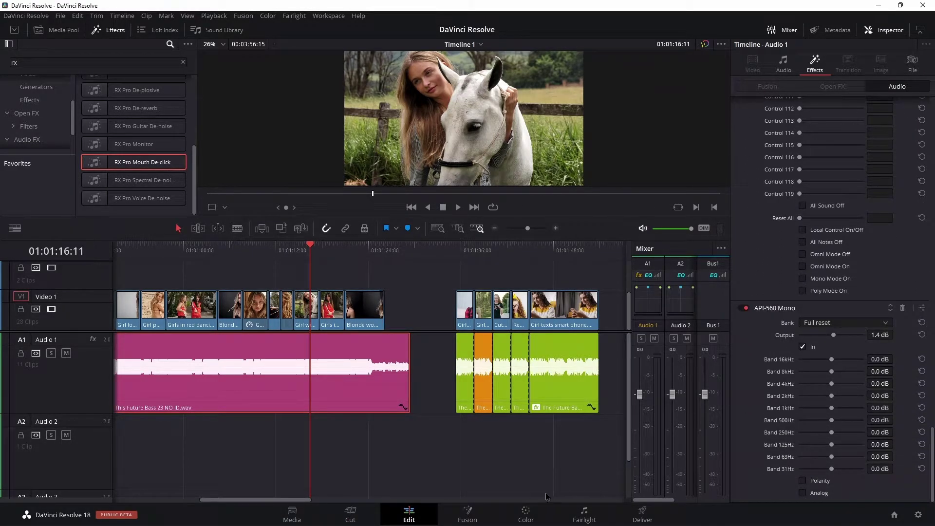
# Step: On the Fairlight page, reorder Audio 1's effects so API-560 Mono precedes Abbey Road Vinyl Stereo, and view the latter's plug-in window
pyautogui.click(584, 515)
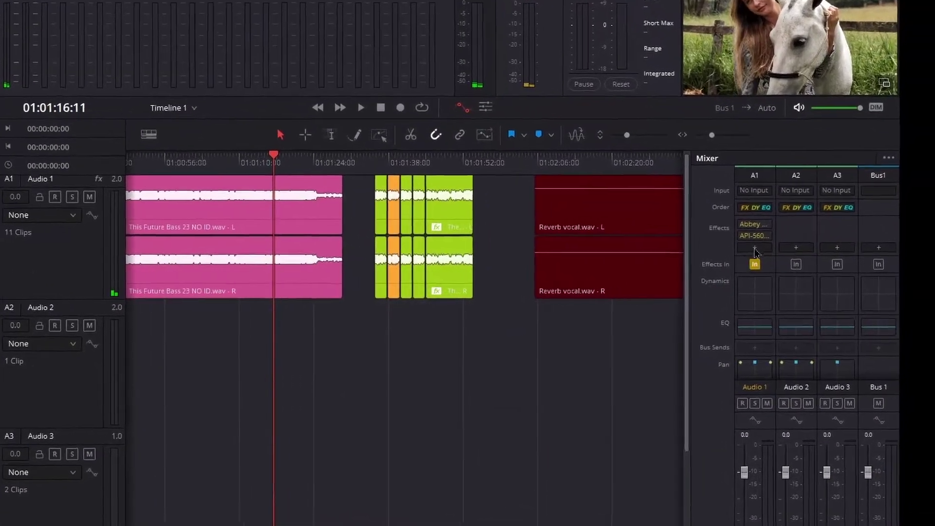
pyautogui.moveTo(822, 248)
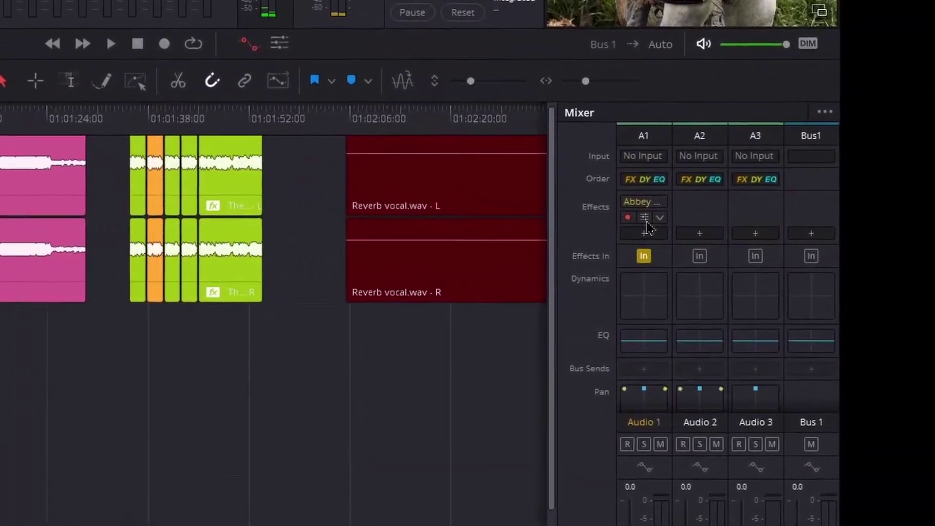
pyautogui.moveTo(650, 219); pyautogui.dragTo(650, 203)
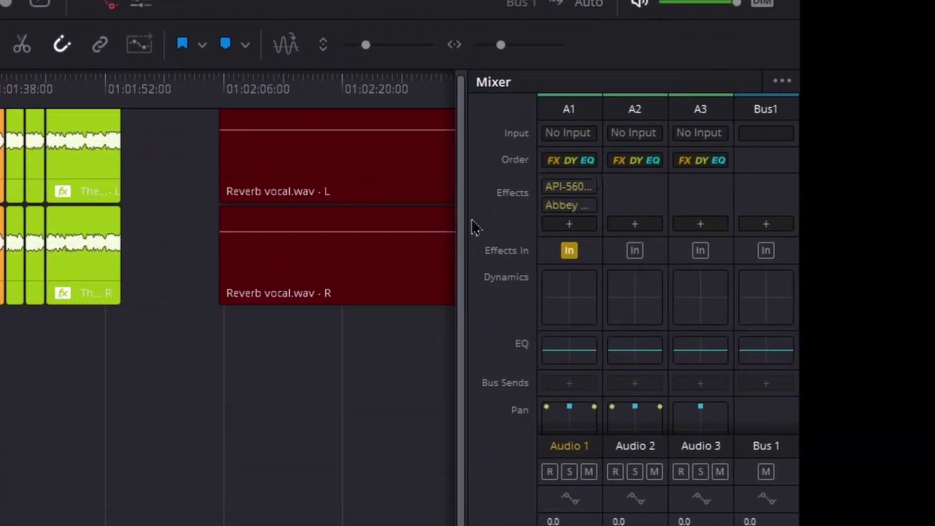
pyautogui.moveTo(569, 209); pyautogui.dragTo(576, 190)
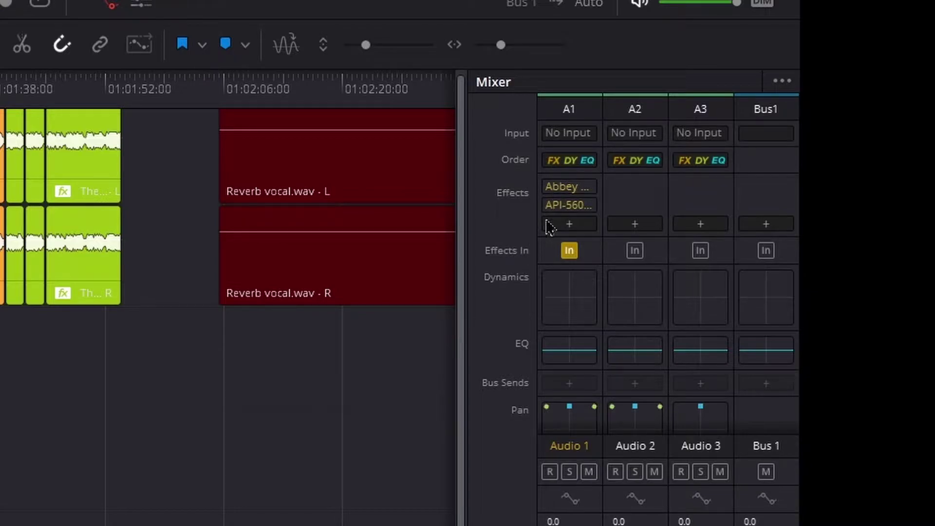
pyautogui.moveTo(568, 190); pyautogui.dragTo(572, 220)
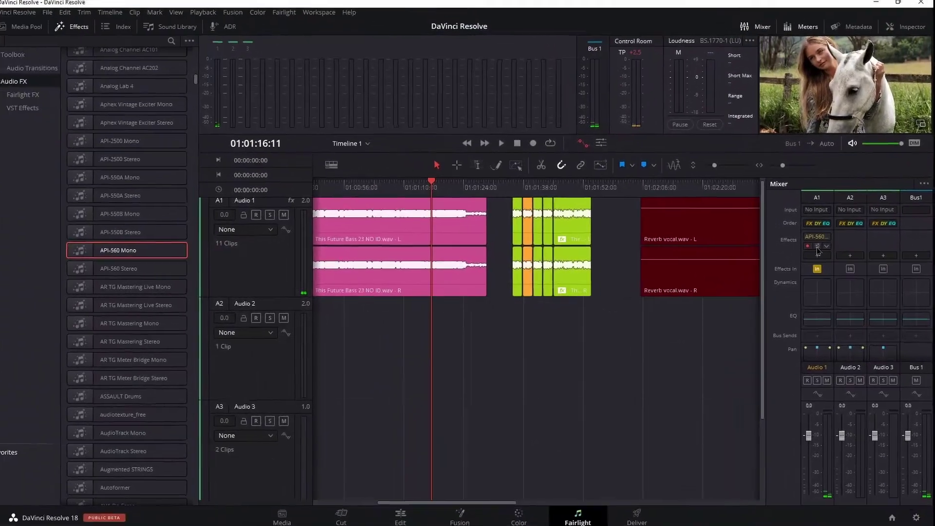
pyautogui.click(722, 230)
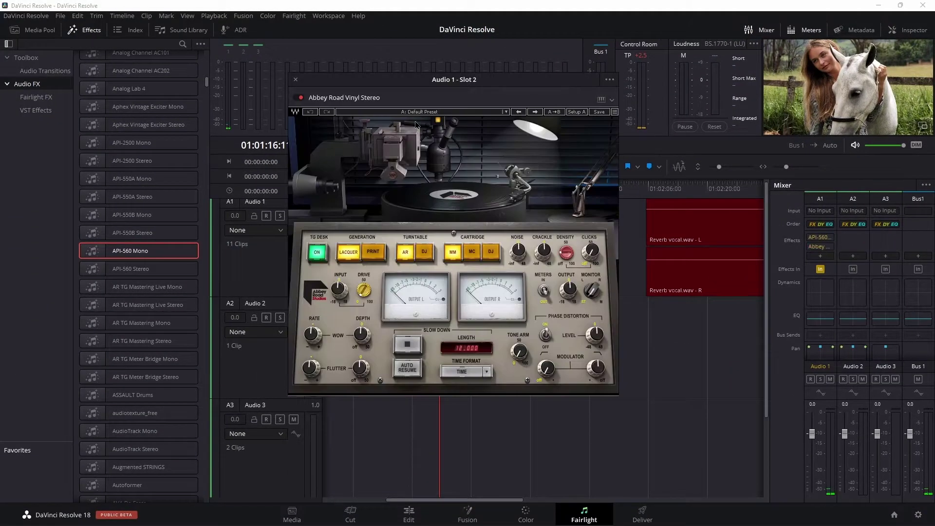
pyautogui.click(295, 80)
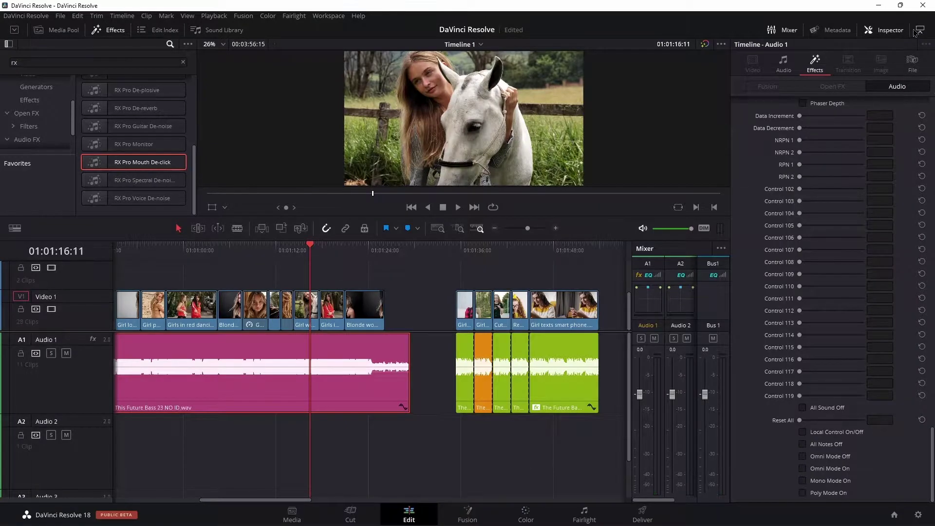
# Step: On the Edit page, return to the first plug-in in Audio 1's Inspector effects and view API-560 Mono's window moved aside
pyautogui.click(893, 36)
pyautogui.click(894, 35)
pyautogui.moveTo(933, 447); pyautogui.dragTo(934, 78)
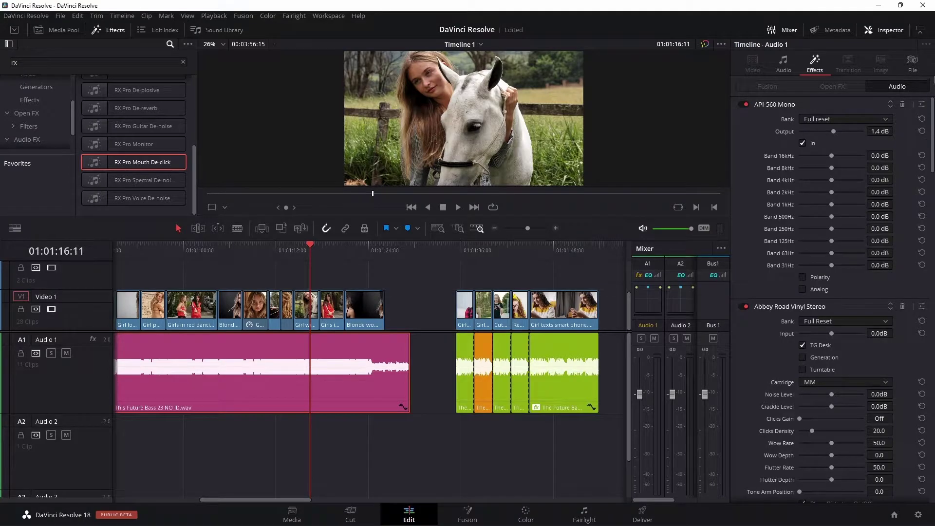
pyautogui.click(922, 105)
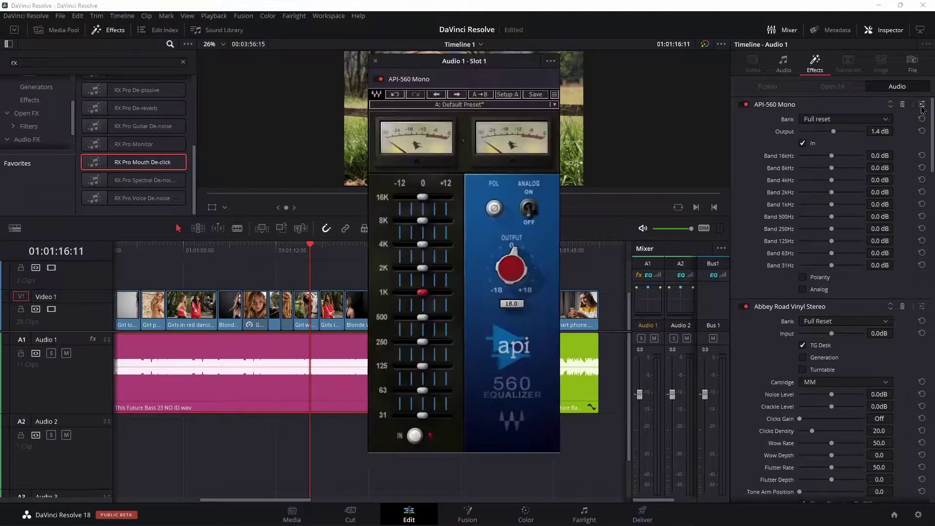
pyautogui.moveTo(487, 62); pyautogui.dragTo(675, 64)
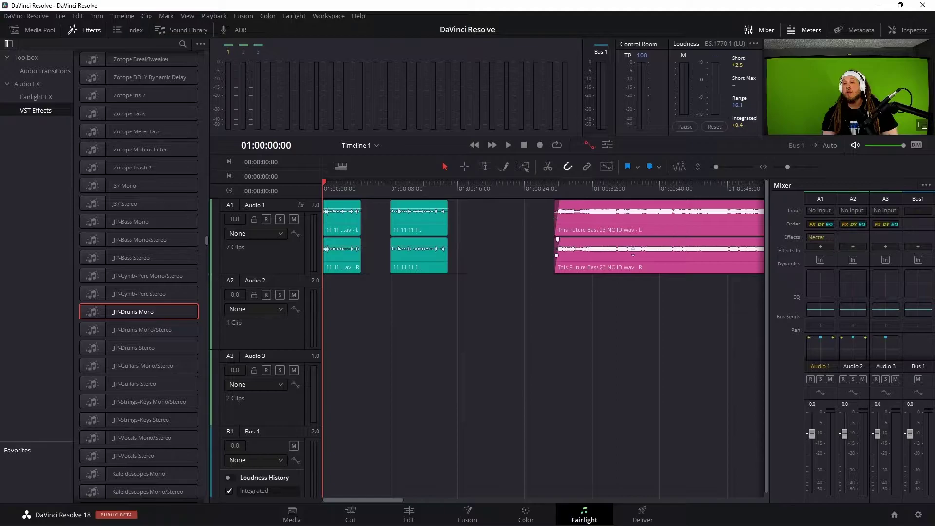
# Step: On the Fairlight page, enable Audio 1's effects and view the plug-in categories available for its next effects slot
pyautogui.click(820, 259)
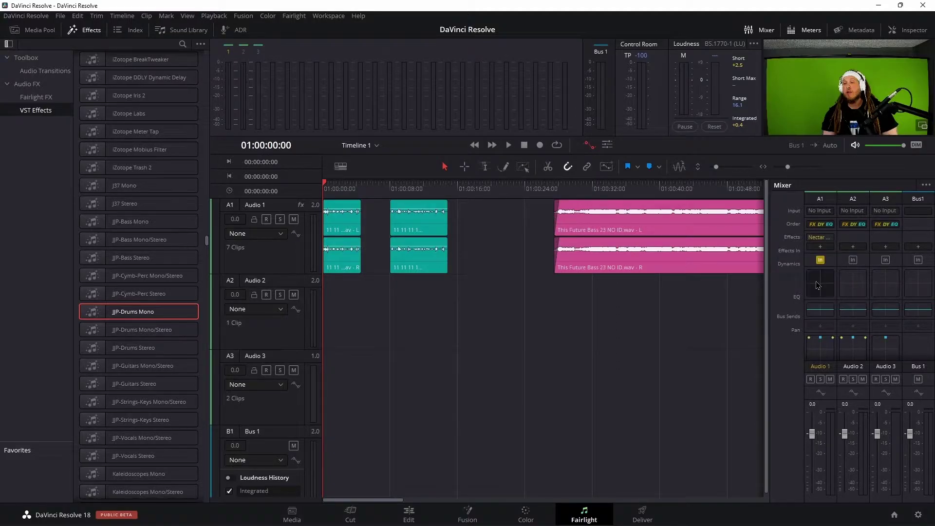
pyautogui.click(822, 250)
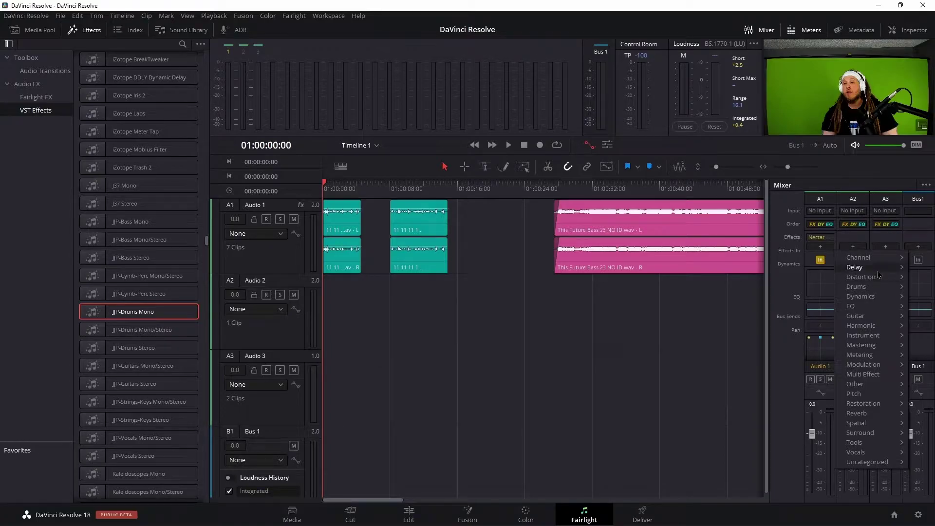
pyautogui.click(789, 305)
# Step: Search the VST effects for "chor" and add the Choral plug-in to Audio 1 after Nectar Pro
pyautogui.scroll(6, 142, 171)
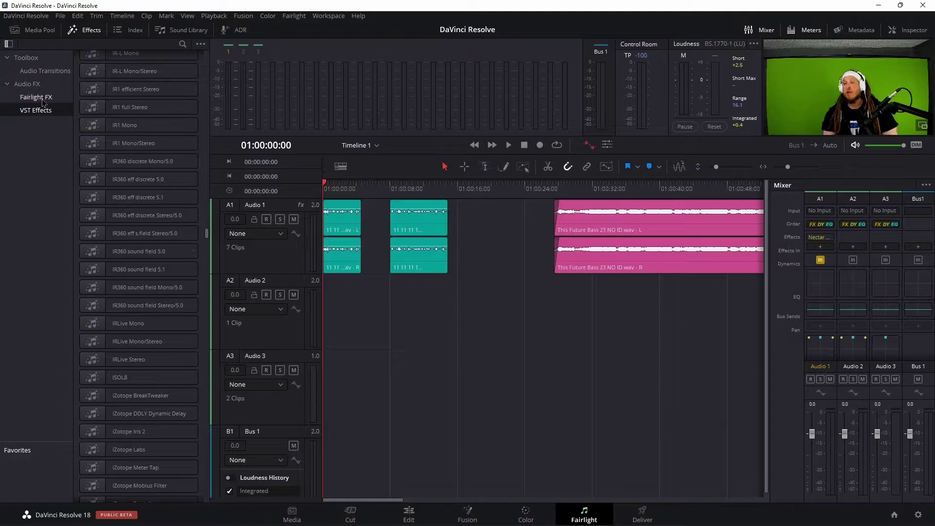
pyautogui.click(182, 44)
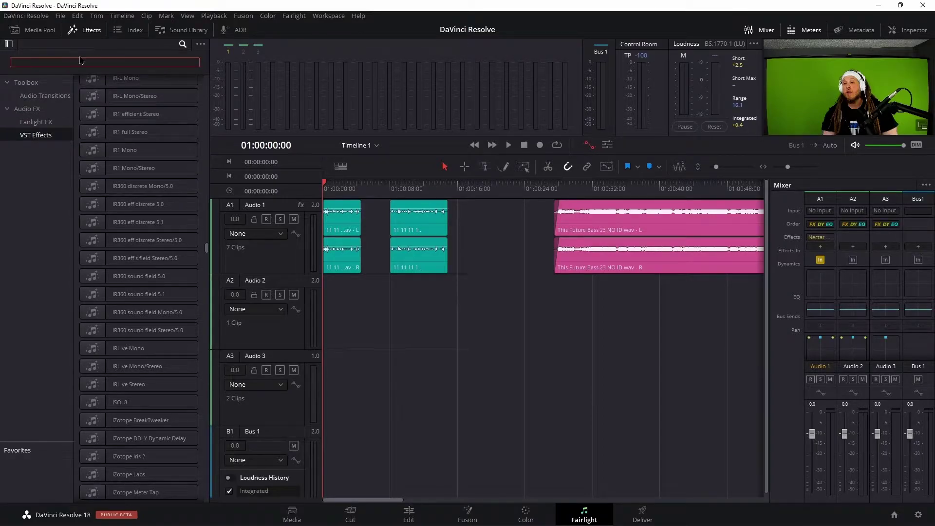
pyautogui.write('chor')
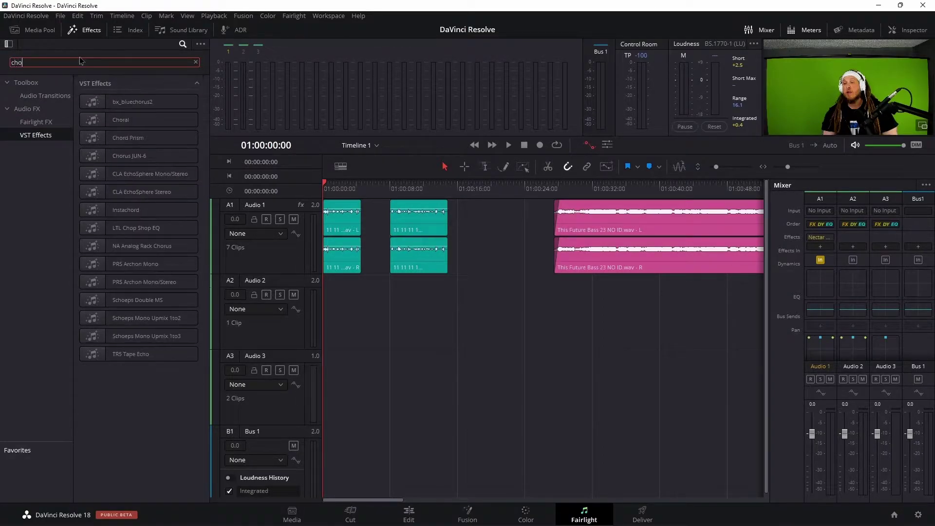
pyautogui.moveTo(127, 119); pyautogui.dragTo(930, 205)
pyautogui.moveTo(853, 235); pyautogui.dragTo(821, 251)
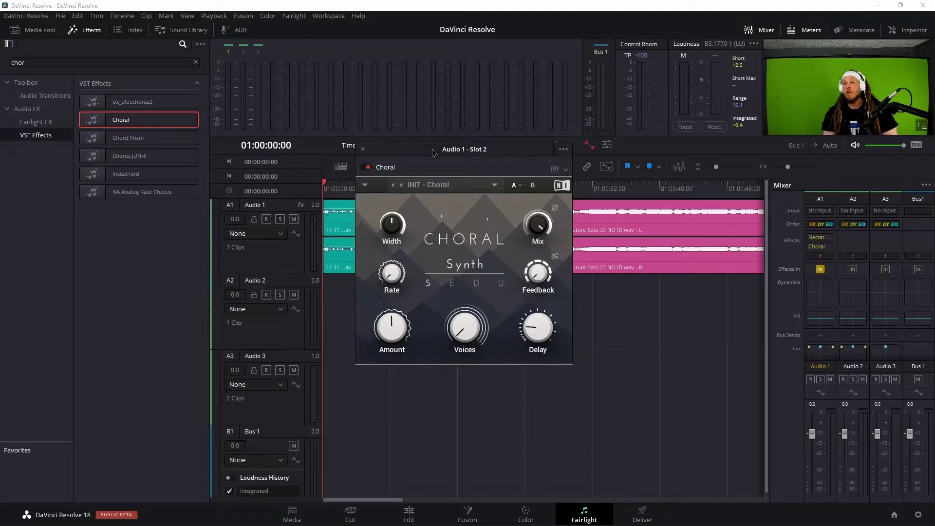
# Step: Raise Choral's Voices, Delay and Width while playing the timeline, with its plug-in window moved clear of the first clips
pyautogui.moveTo(432, 153); pyautogui.dragTo(515, 163)
pyautogui.click(474, 283)
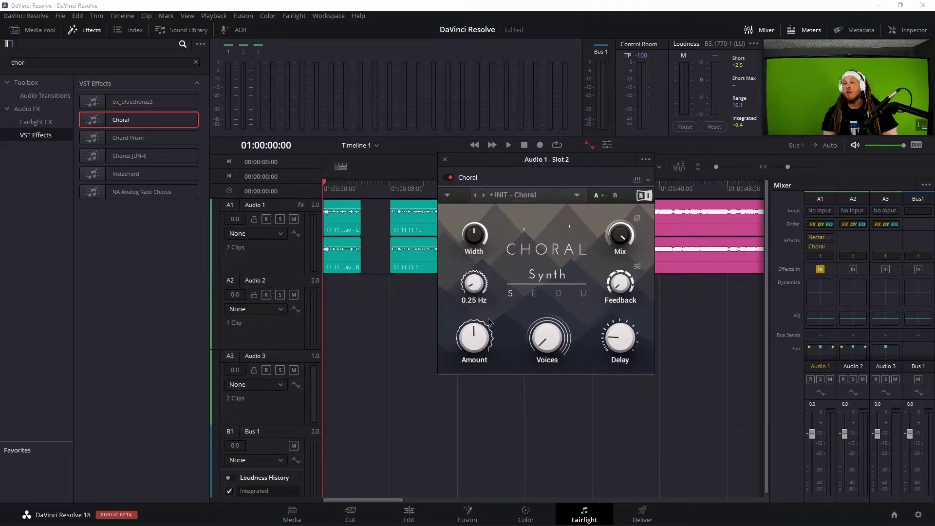
pyautogui.press('space')
pyautogui.moveTo(547, 344); pyautogui.dragTo(547, 297)
pyautogui.moveTo(617, 345); pyautogui.dragTo(617, 321)
pyautogui.moveTo(475, 237); pyautogui.dragTo(474, 215)
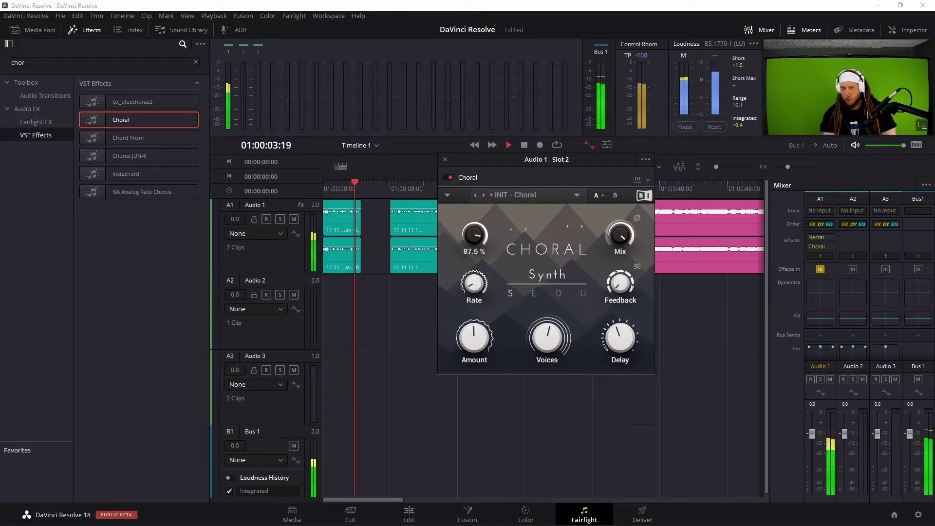
pyautogui.press('space')
# Step: Return the playhead to near the timeline's start and play Audio 1 with all its effects bypassed
pyautogui.click(335, 189)
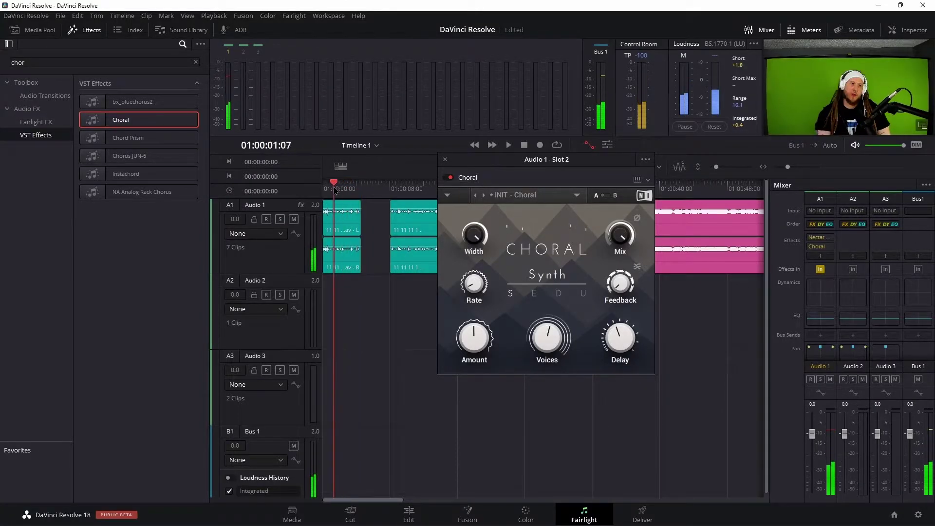
pyautogui.moveTo(334, 189); pyautogui.dragTo(330, 189)
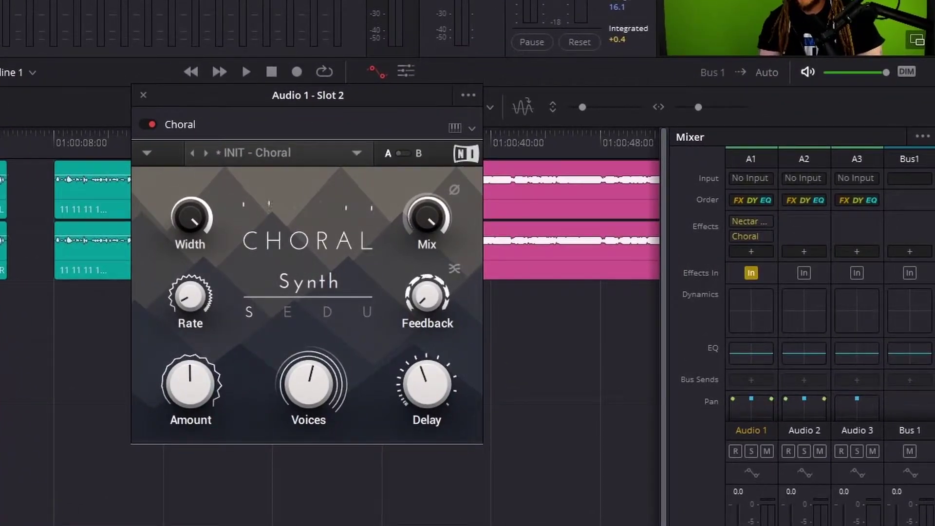
pyautogui.click(751, 274)
pyautogui.press('space')
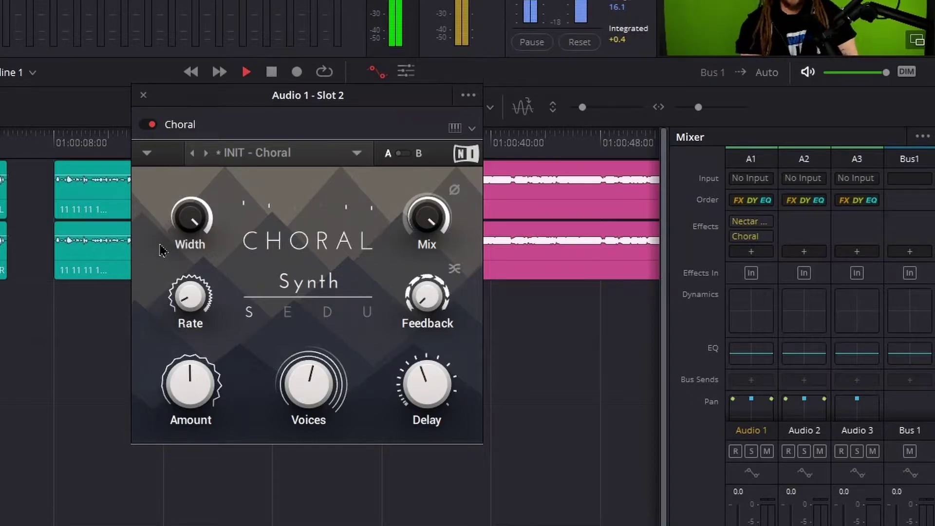
pyautogui.press('space')
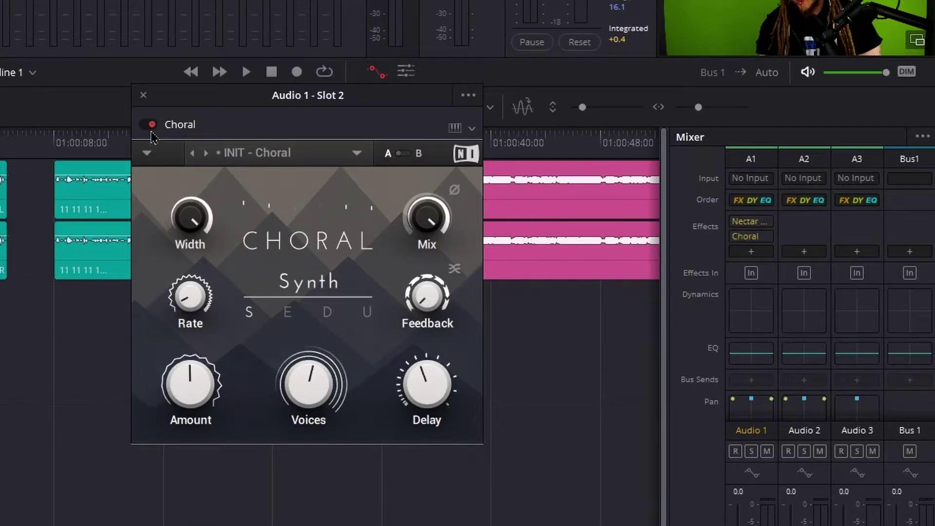
# Step: Close Choral's window, re-enable Audio 1's effects and keep its processing order as FX DY EQ
pyautogui.moveTo(261, 94); pyautogui.dragTo(242, 95)
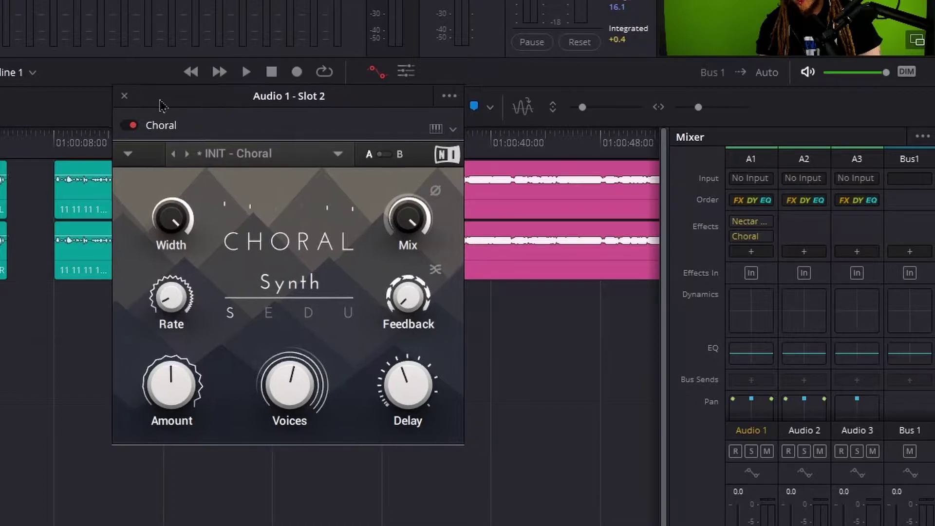
pyautogui.click(124, 96)
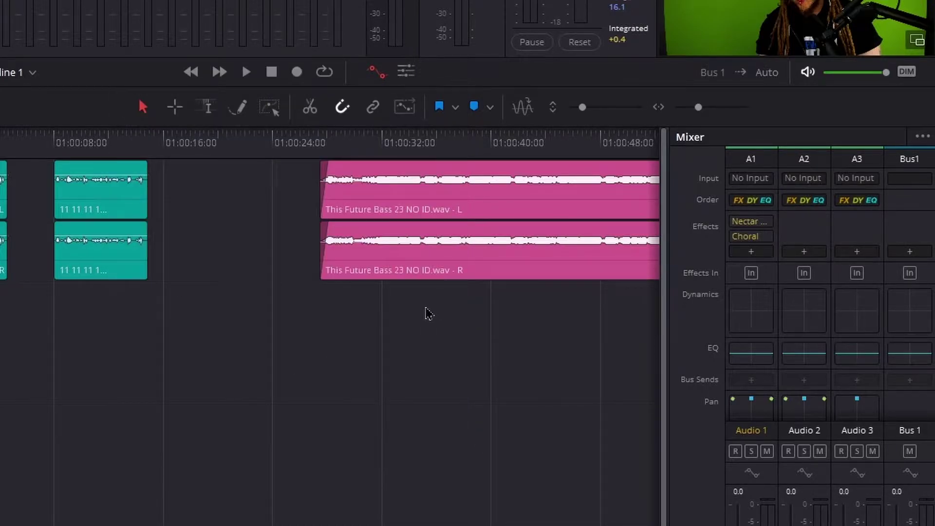
pyautogui.click(751, 273)
pyautogui.click(754, 201)
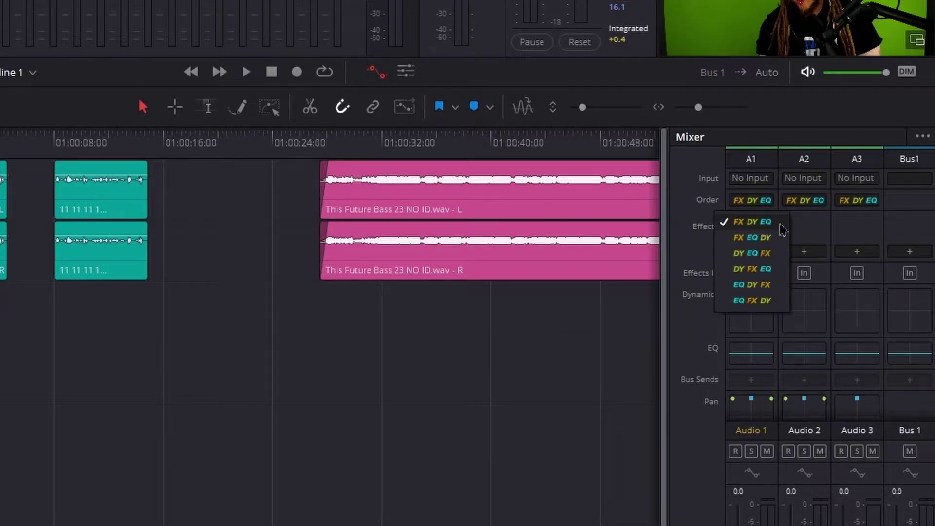
pyautogui.click(747, 227)
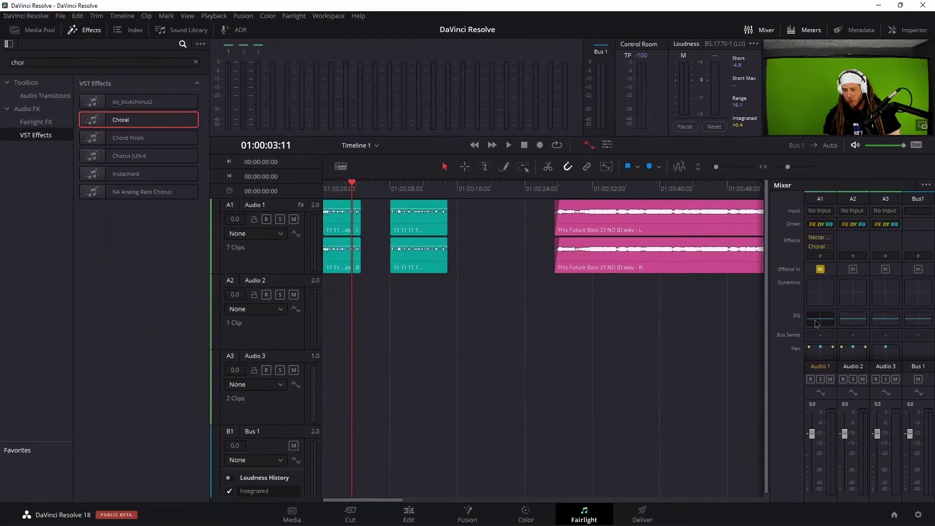
# Step: Inspect Audio 1's Dynamics, the available effect categories and its Equalizer, leaving all settings as they are
pyautogui.click(822, 295)
pyautogui.moveTo(367, 84); pyautogui.dragTo(392, 85)
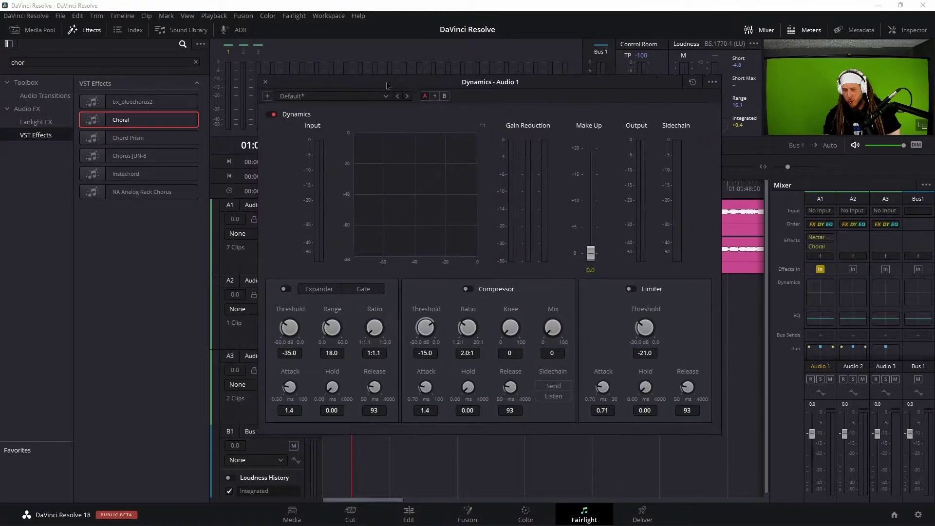
pyautogui.click(265, 83)
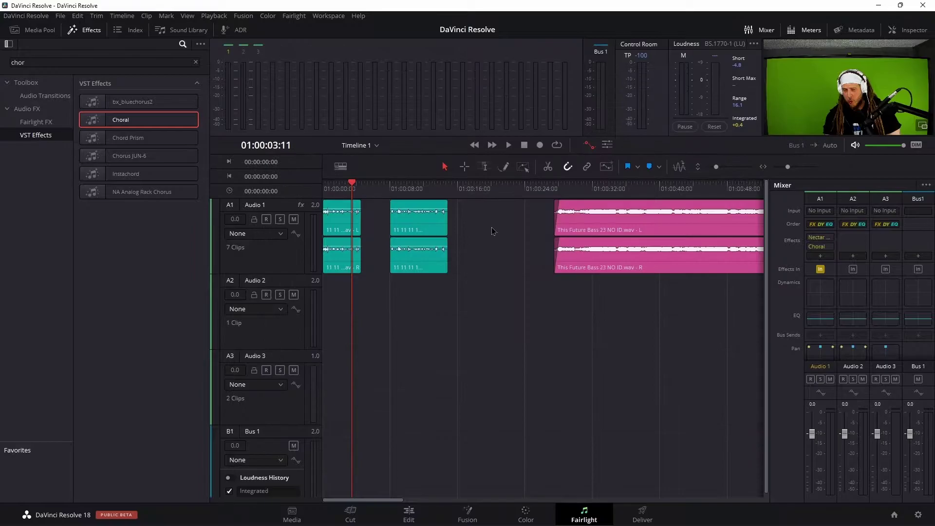
pyautogui.click(820, 257)
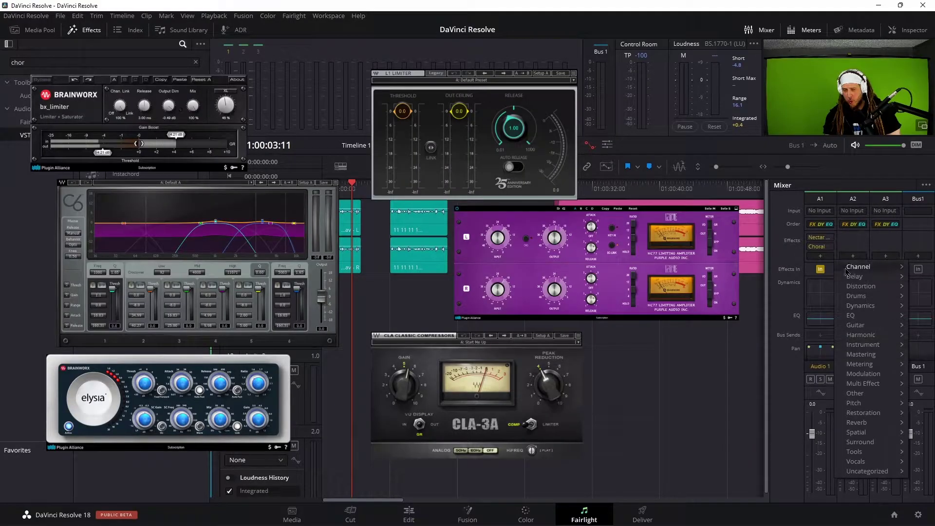
pyautogui.click(787, 253)
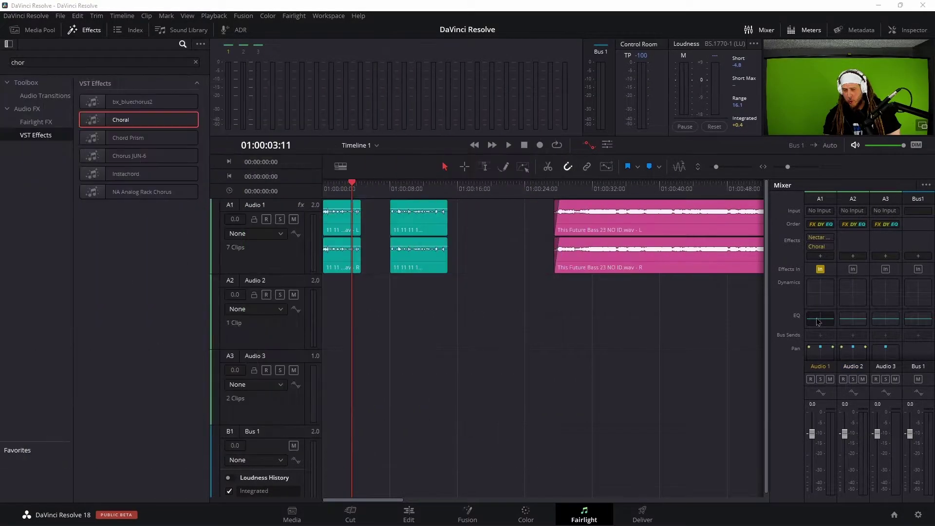
pyautogui.doubleClick(818, 326)
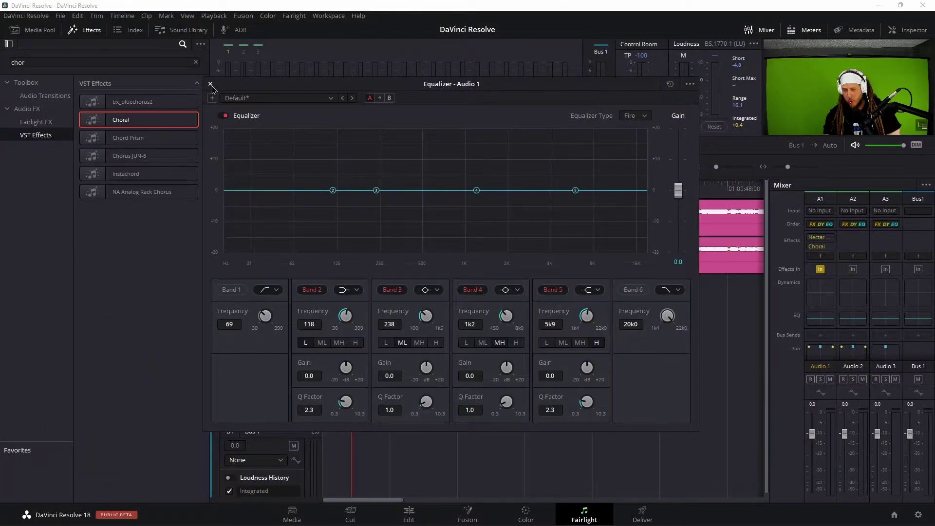
pyautogui.click(211, 84)
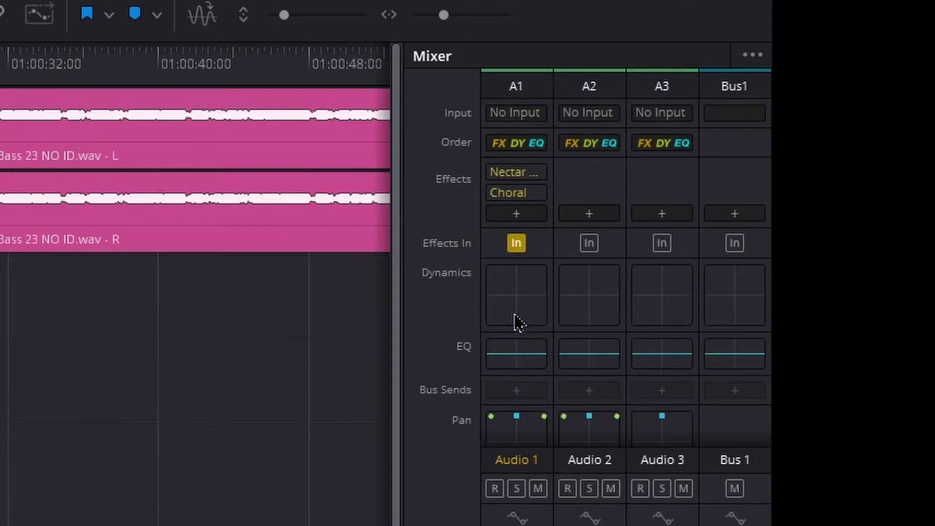
# Step: Switch Audio 1's processing order to EQ FX DY and return it to FX DY EQ
pyautogui.click(522, 152)
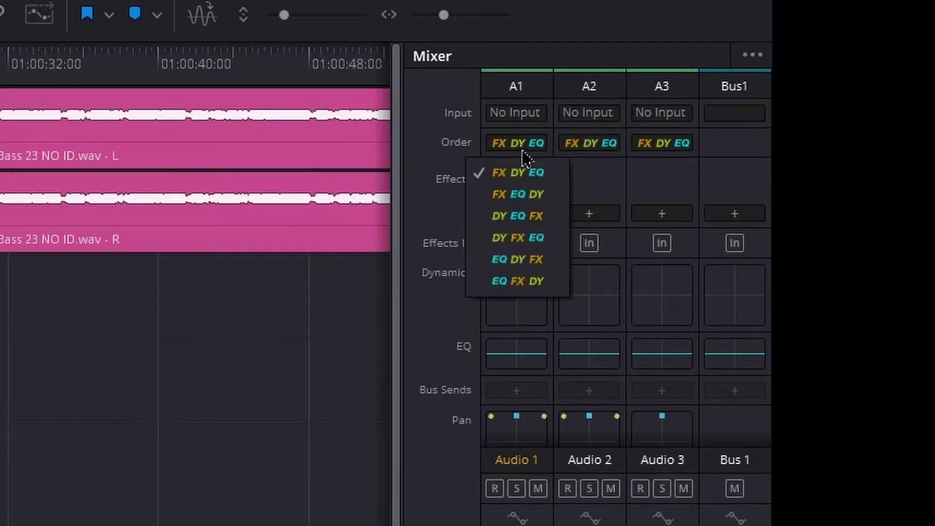
pyautogui.click(501, 285)
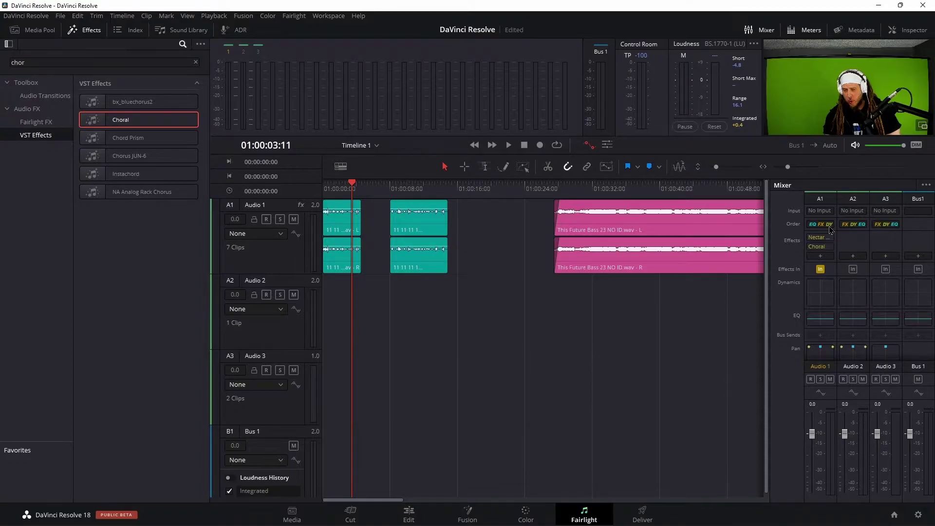
pyautogui.click(831, 230)
pyautogui.click(831, 242)
# Step: Switch to the Edit page and play the first voice clip on Audio 1 from the timeline's start
pyautogui.moveTo(352, 188); pyautogui.dragTo(343, 188)
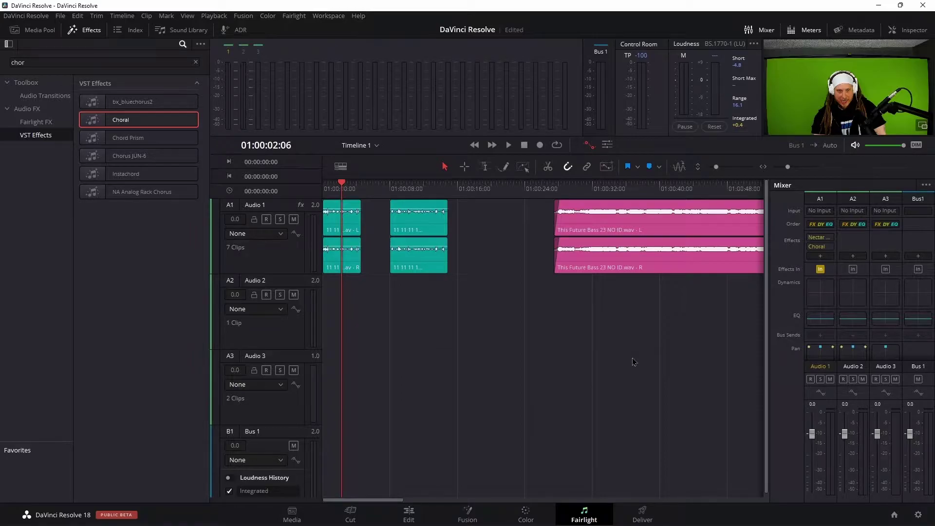
pyautogui.click(410, 516)
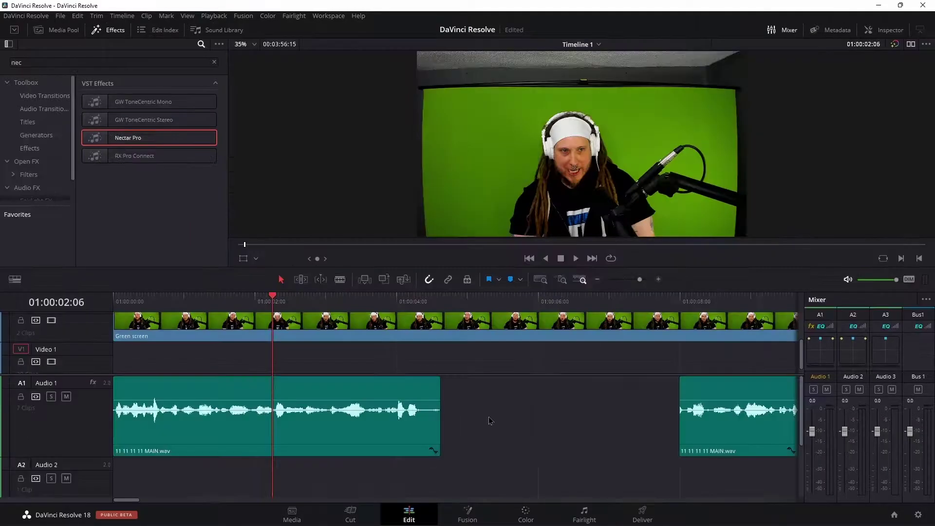
pyautogui.moveTo(321, 304); pyautogui.dragTo(93, 324)
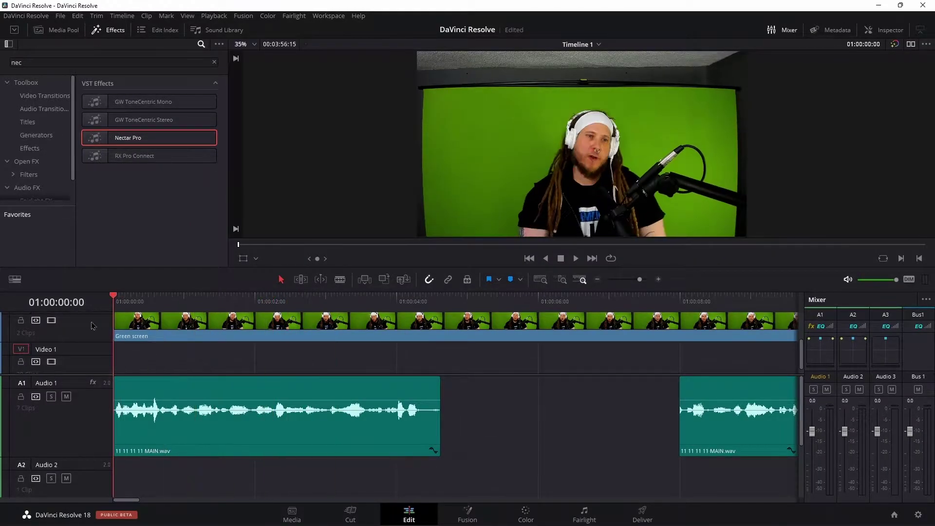
pyautogui.press('space')
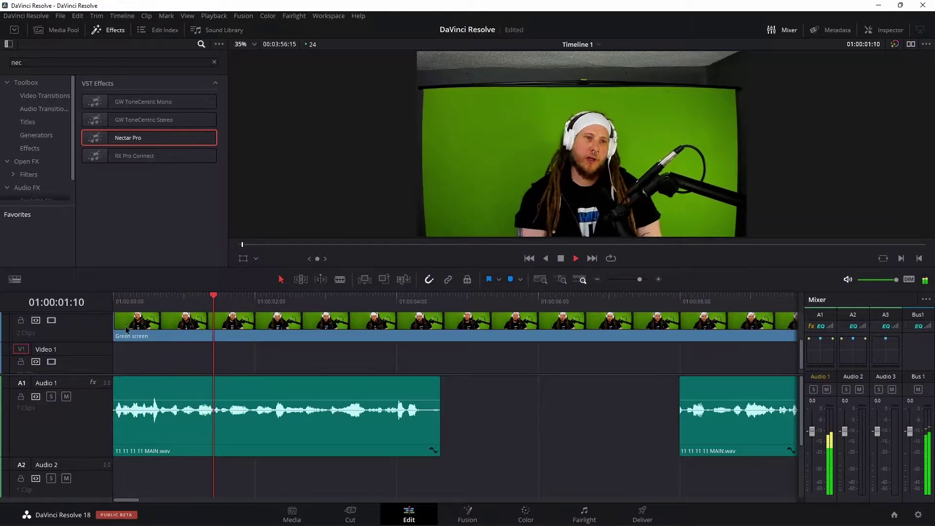
pyautogui.press('space')
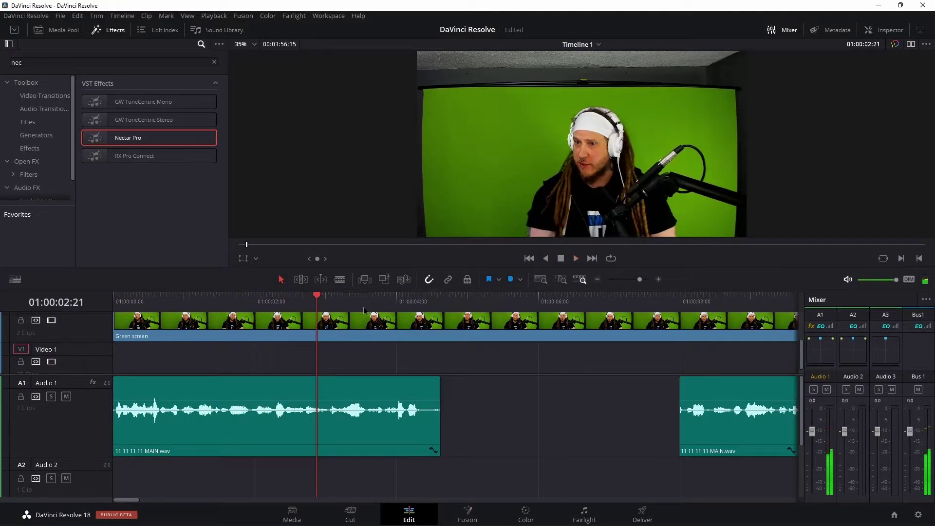
# Step: Zoom the timeline out and play part of The Future Bass 3 NO ID.wav on Audio 1
pyautogui.moveTo(642, 285); pyautogui.dragTo(635, 288)
pyautogui.moveTo(631, 285); pyautogui.dragTo(629, 286)
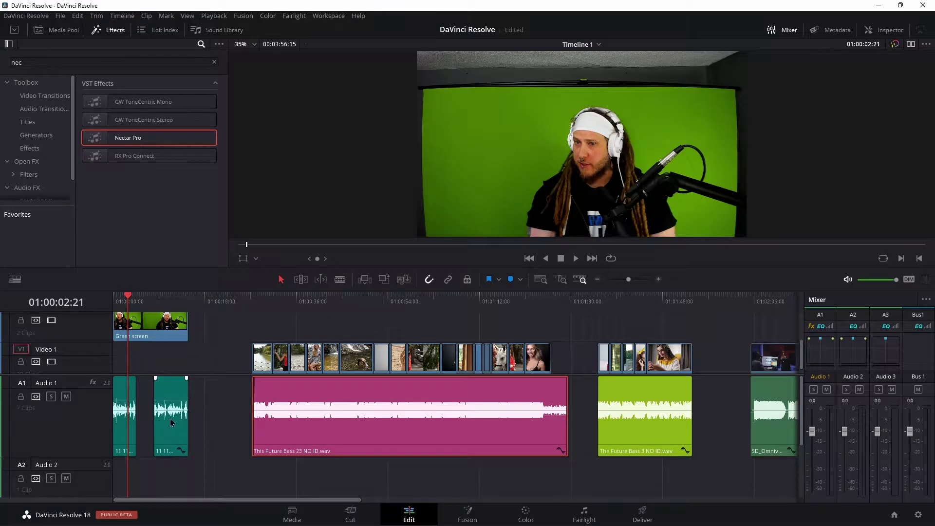
pyautogui.moveTo(354, 298); pyautogui.dragTo(409, 312)
pyautogui.moveTo(647, 300)
pyautogui.mouseDown()
pyautogui.moveTo(661, 301)
pyautogui.moveTo(636, 306)
pyautogui.mouseUp()
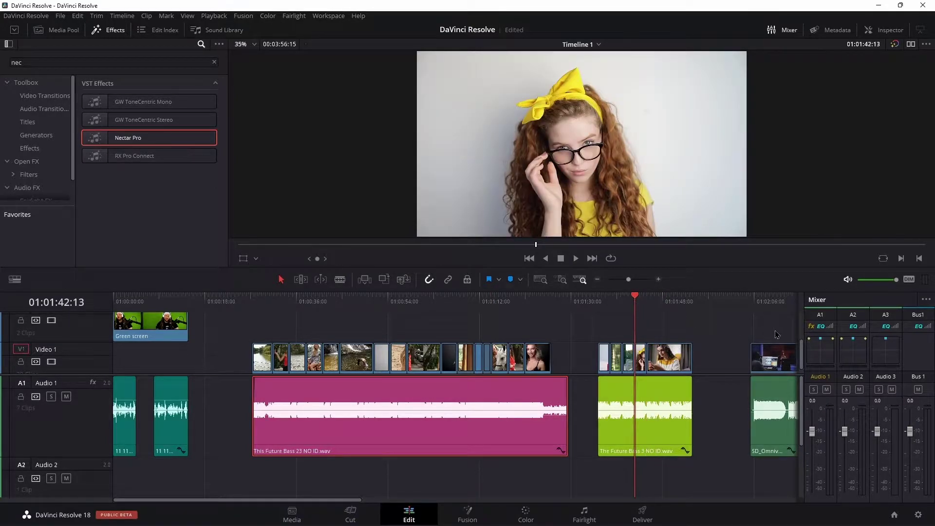
pyautogui.hscroll(5, 561, 368)
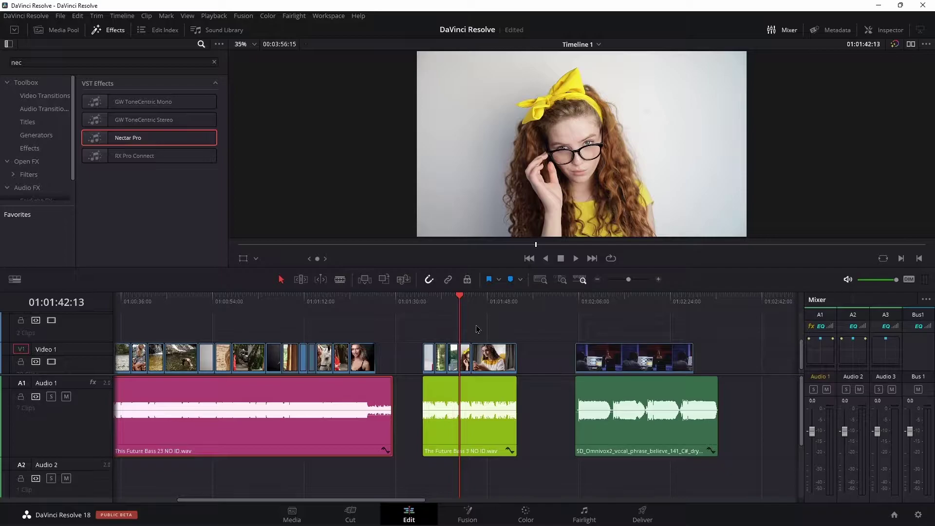
pyautogui.moveTo(456, 305); pyautogui.dragTo(451, 305)
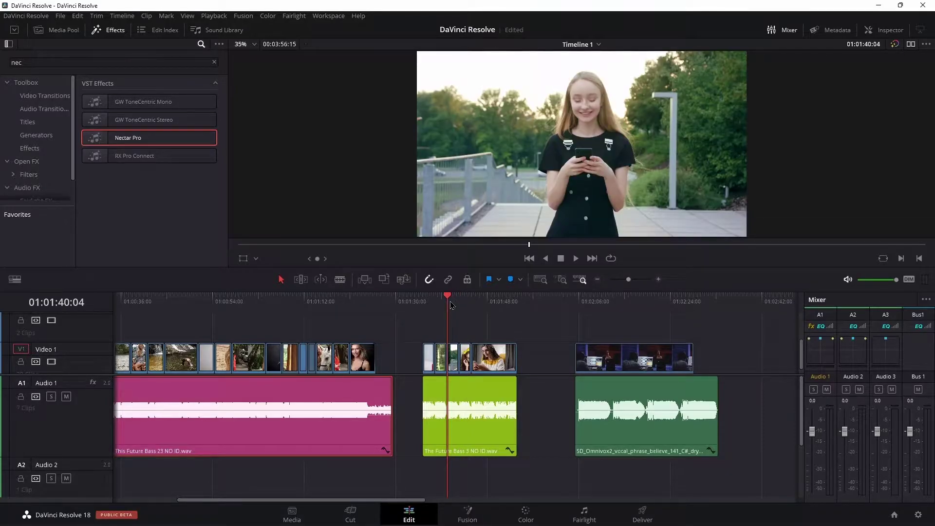
pyautogui.press('space')
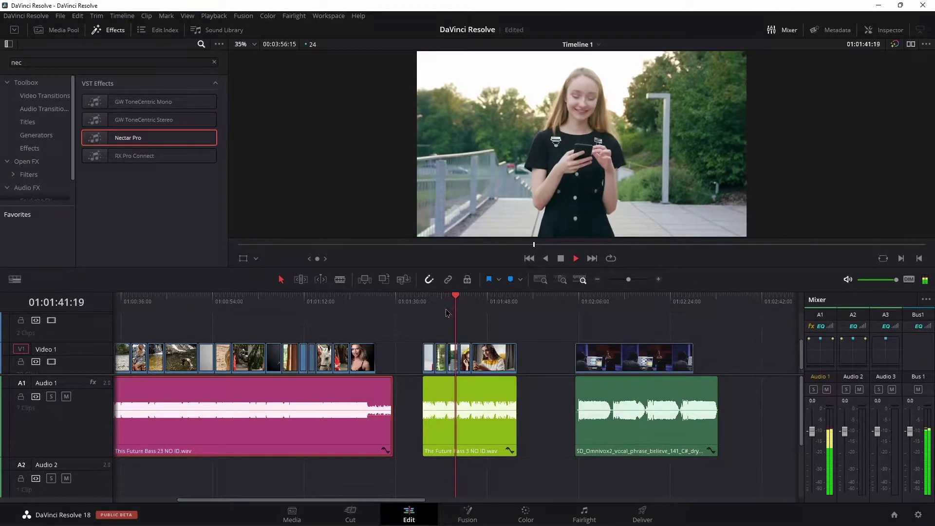
pyautogui.press('space')
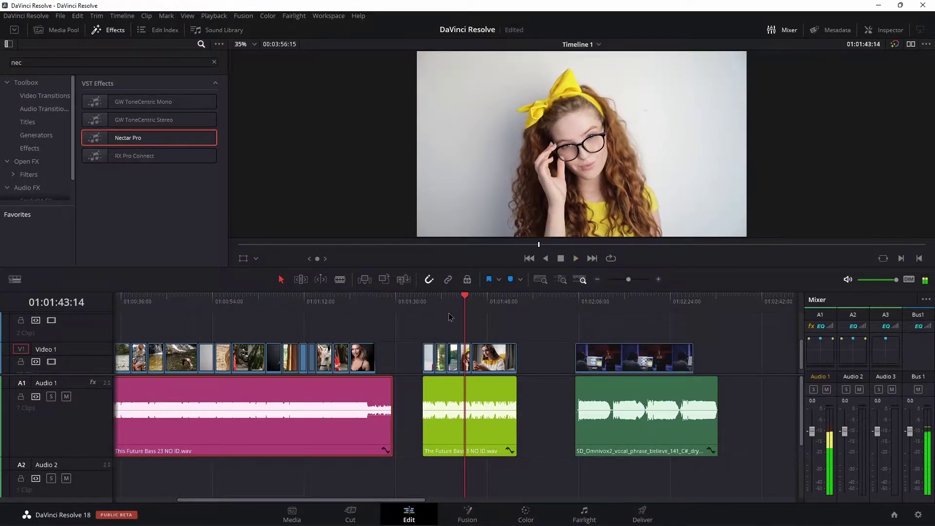
# Step: Play parts of both voice clips and This Future Bass 23 NO ID.wav to hear Audio 1's effects on each
pyautogui.press('Home')
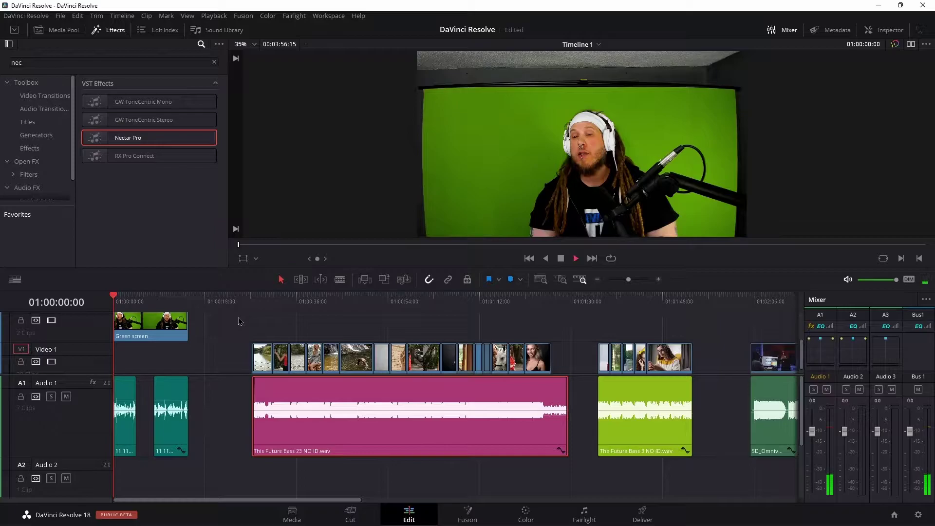
pyautogui.press('space')
pyautogui.press('space')
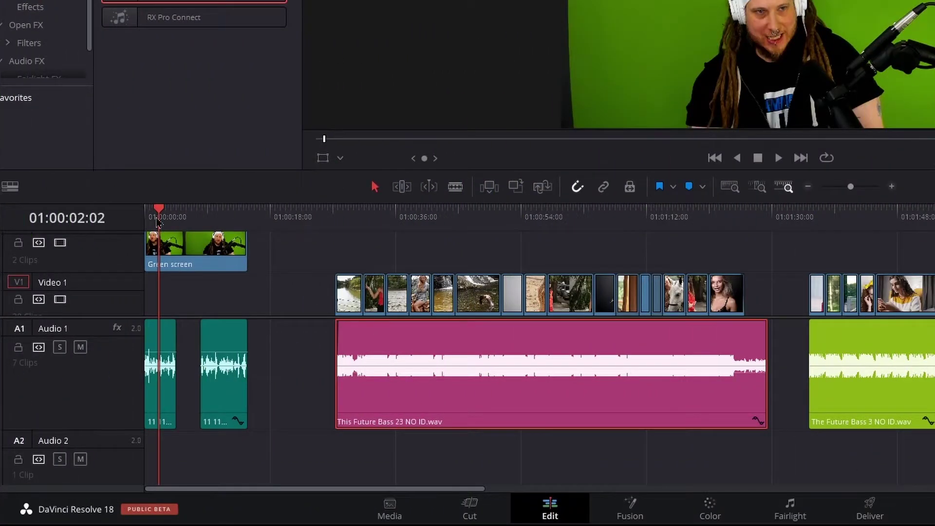
pyautogui.moveTo(159, 222); pyautogui.dragTo(200, 220)
pyautogui.press('space')
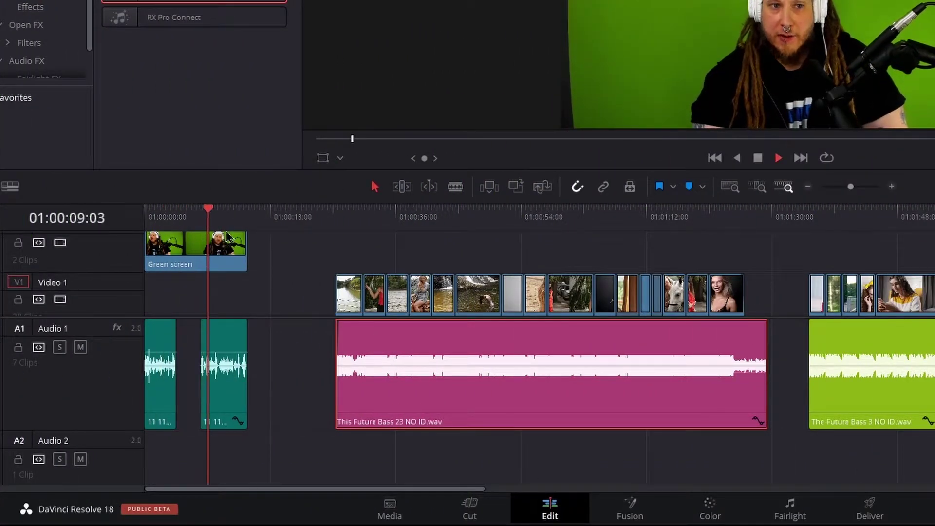
pyautogui.click(413, 221)
pyautogui.press('space')
pyautogui.press('space')
# Step: Move the This Future Bass 23 NO ID.wav clip from Audio 1 down to Audio 2
pyautogui.scroll(-1, 571, 434)
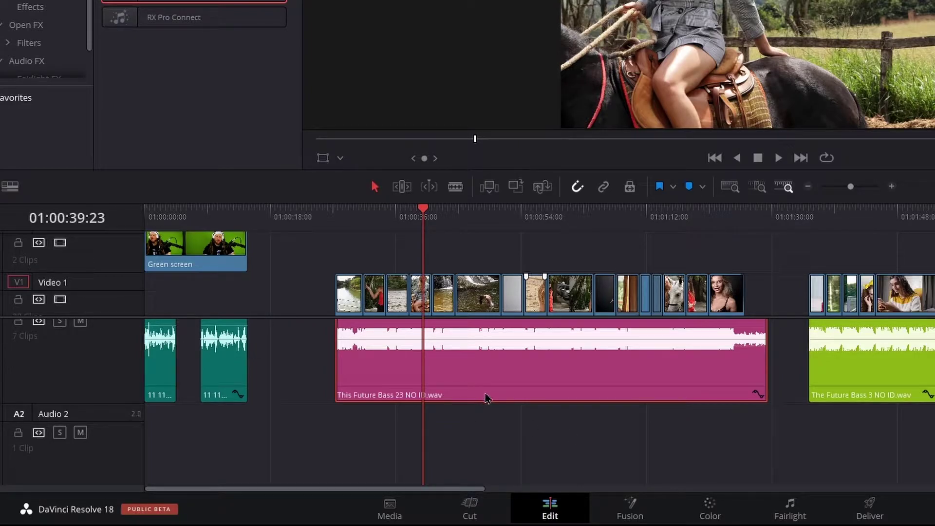
pyautogui.moveTo(271, 227); pyautogui.dragTo(228, 229)
pyautogui.moveTo(498, 404); pyautogui.dragTo(502, 427)
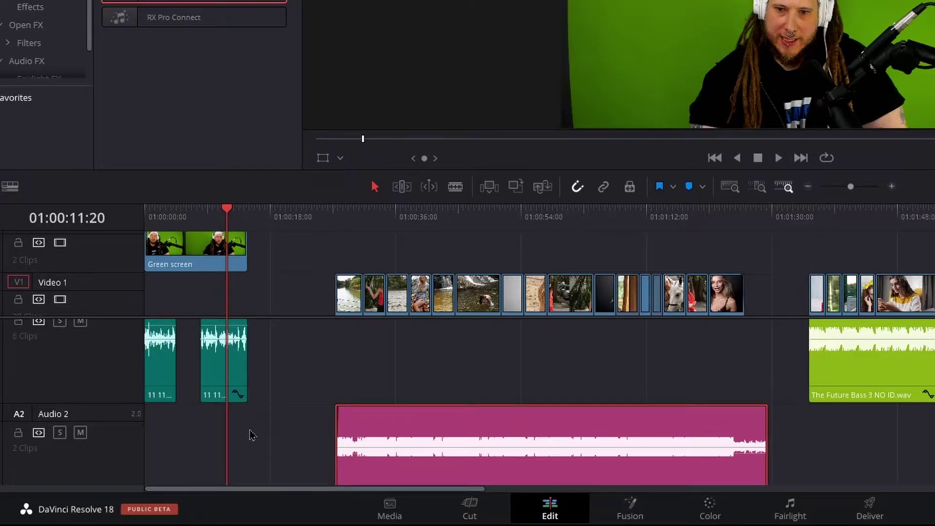
# Step: Play part of the pink music clip on Audio 2, then the second voice clip on Audio 1 to compare them
pyautogui.click(434, 219)
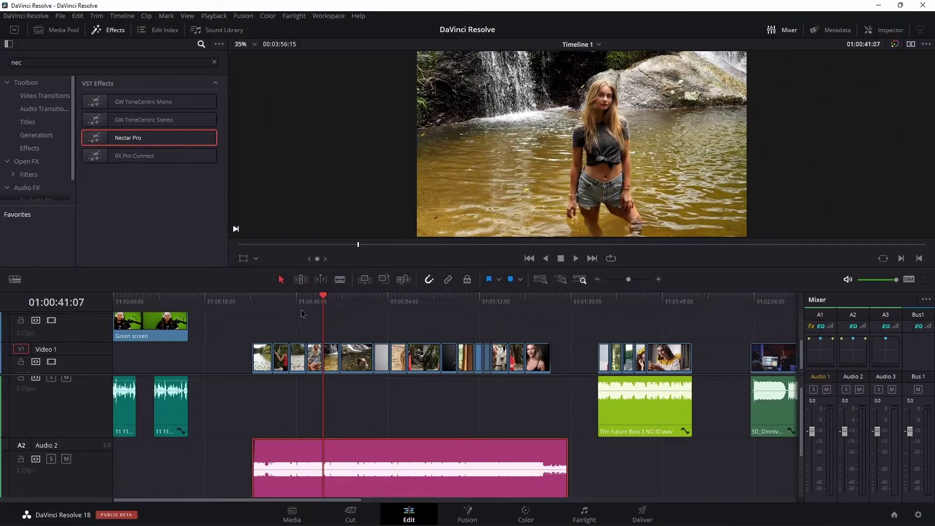
pyautogui.press('space')
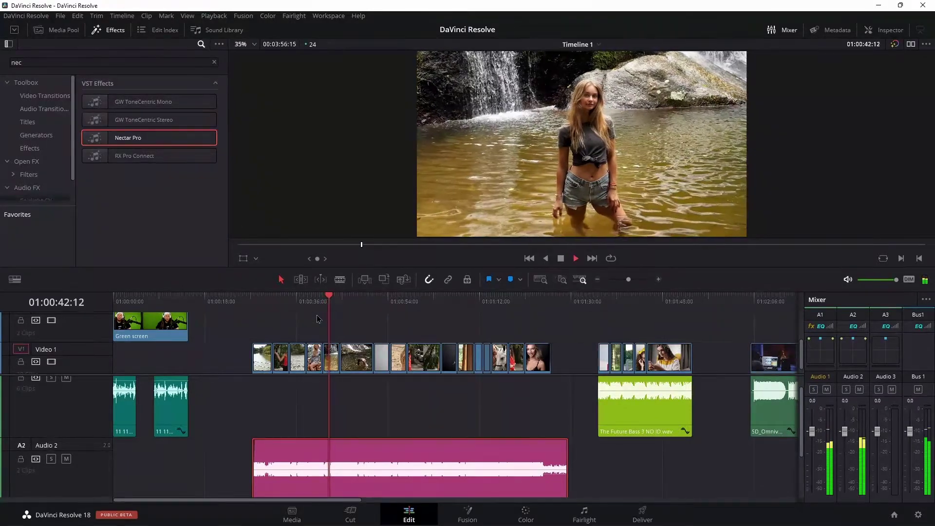
pyautogui.click(154, 298)
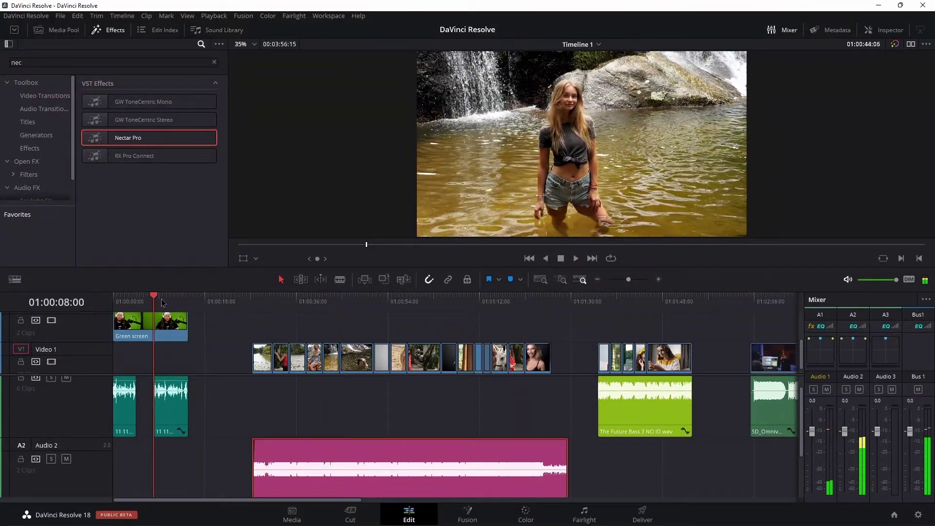
pyautogui.press('space')
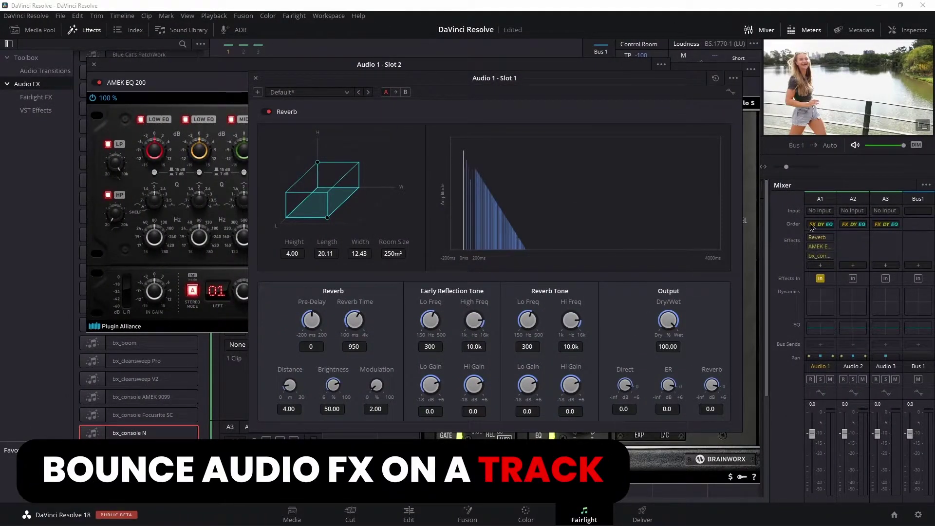
# Step: Close Audio 1's Reverb, AMEK EQ 200 and bx_console N plug-in windows
pyautogui.click(256, 78)
pyautogui.click(93, 66)
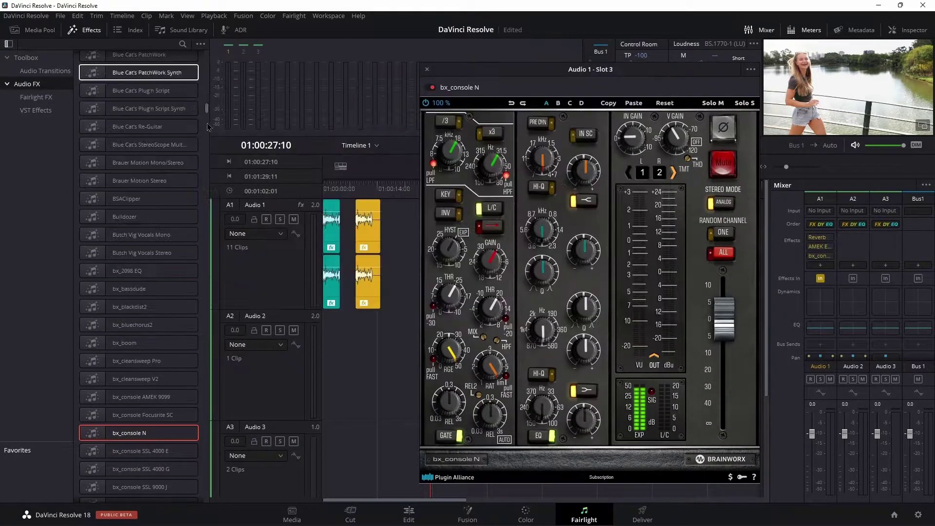
pyautogui.click(427, 70)
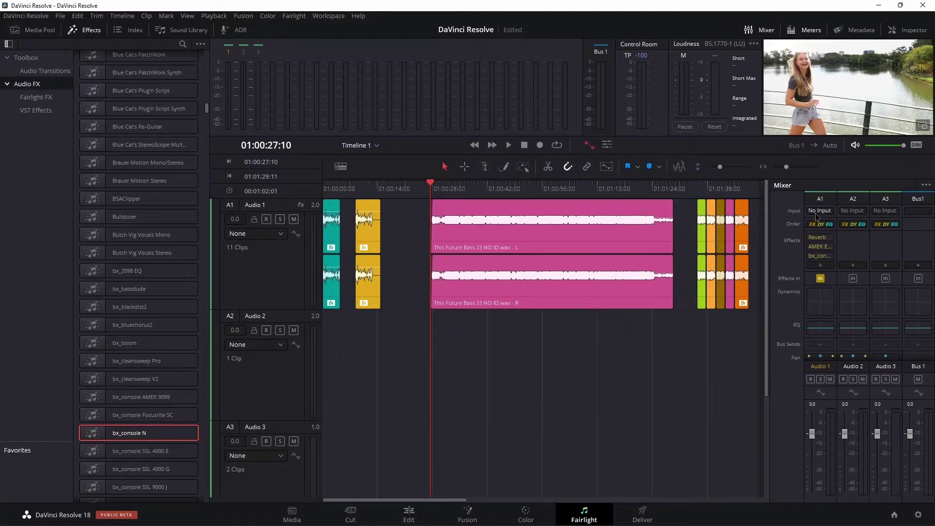
# Step: Mark an in-out range around This Future Bass 23 NO ID.wav, from 01:00:27:10 to 01:01:29:11
pyautogui.moveTo(822, 250)
pyautogui.press('i')
pyautogui.click(674, 194)
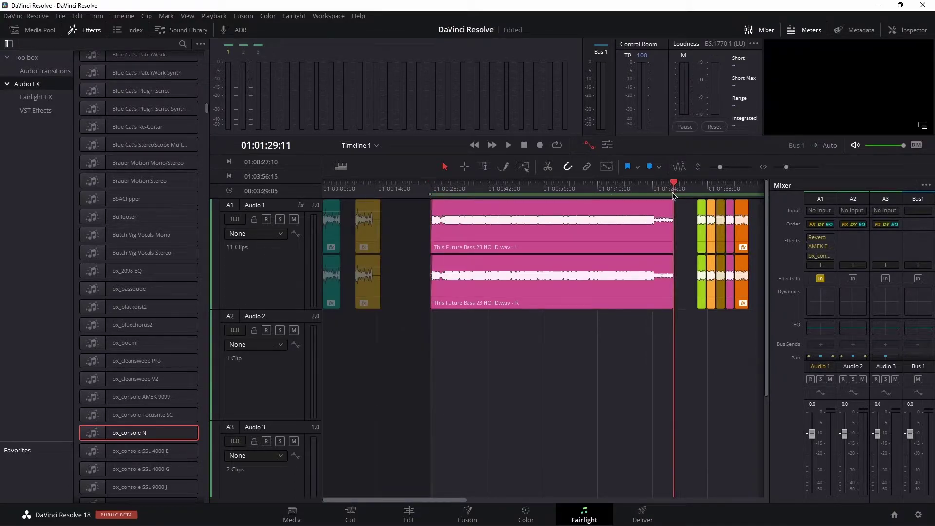
pyautogui.press('o')
# Step: Play part of the marked clip with Audio 1's effects and return the playhead to its start at 01:00:27:10
pyautogui.moveTo(624, 190); pyautogui.dragTo(445, 196)
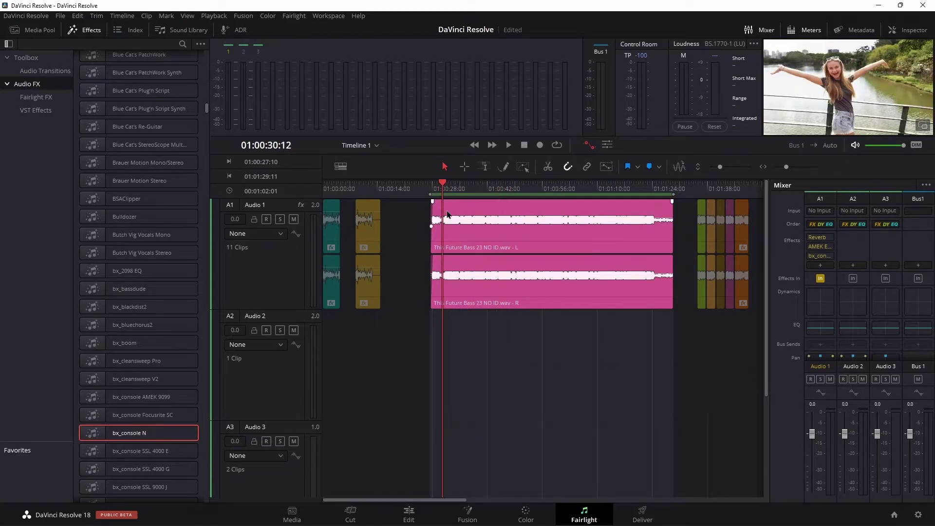
pyautogui.press('space')
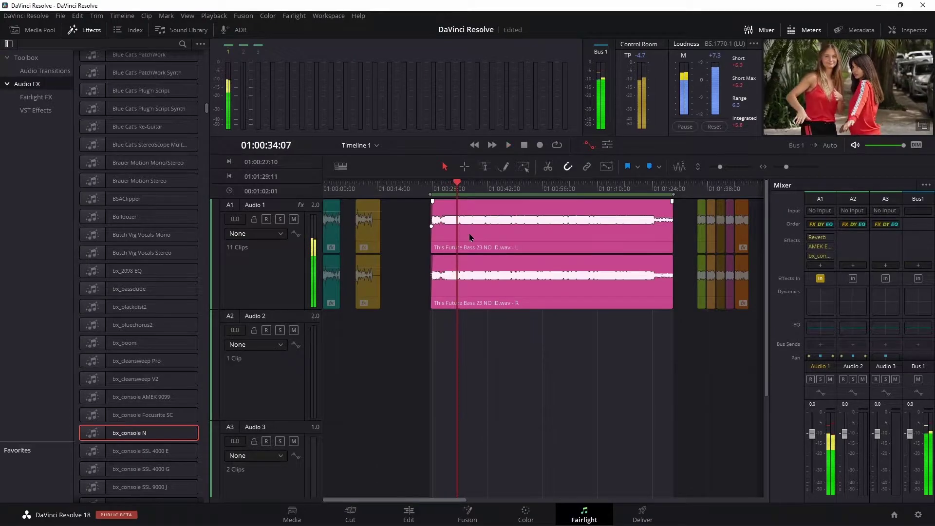
pyautogui.click(447, 188)
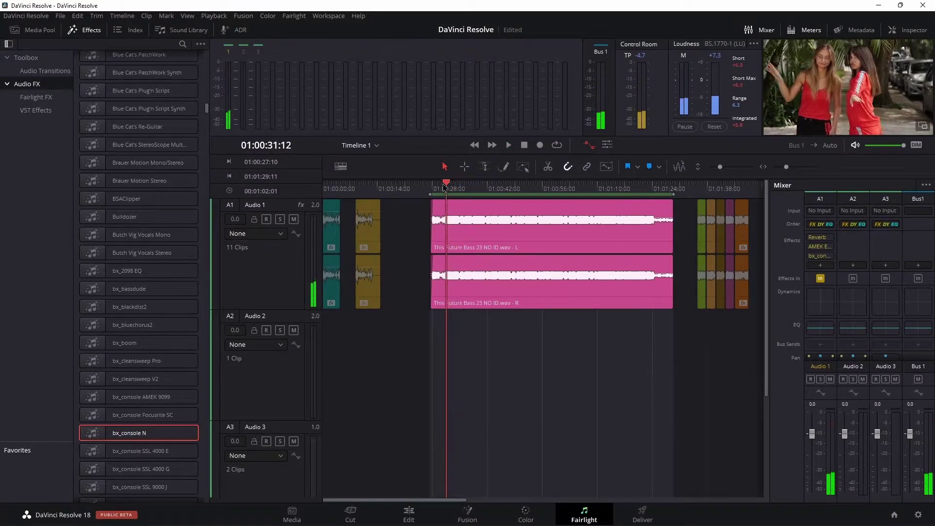
pyautogui.moveTo(445, 188); pyautogui.dragTo(431, 189)
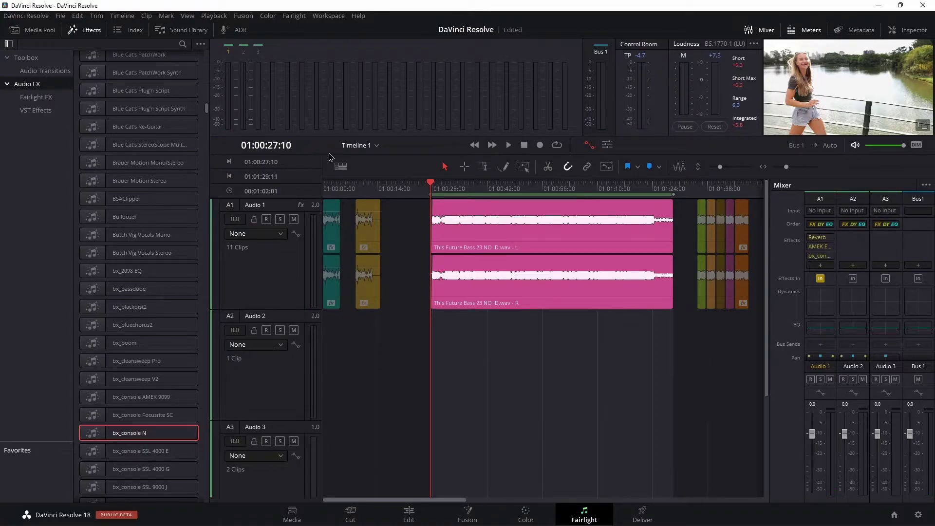
# Step: Bounce the Bus 1 stereo mix of the marked range to a new track
pyautogui.moveTo(833, 248)
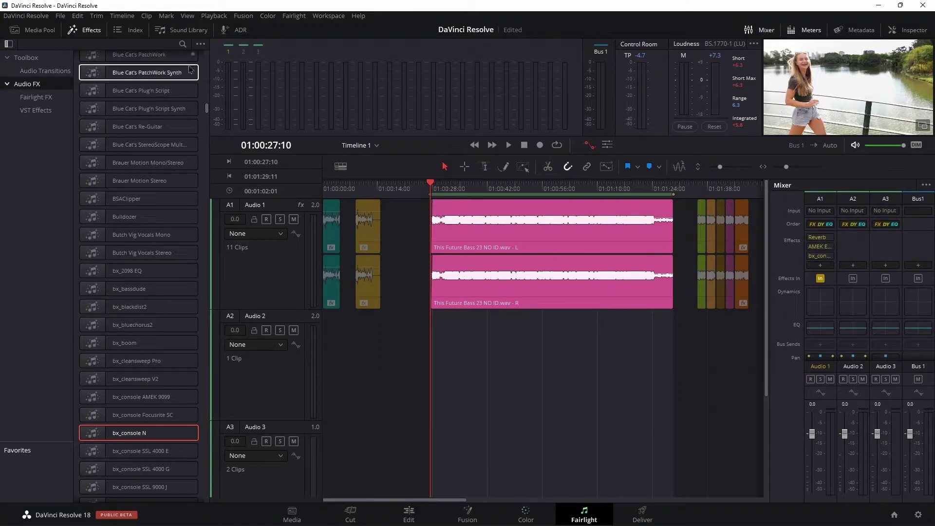
pyautogui.click(122, 16)
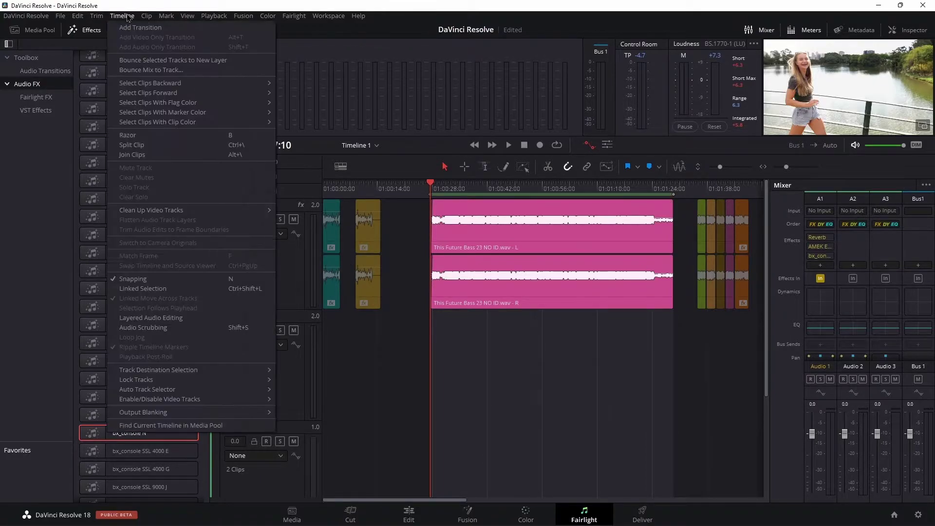
pyautogui.click(172, 71)
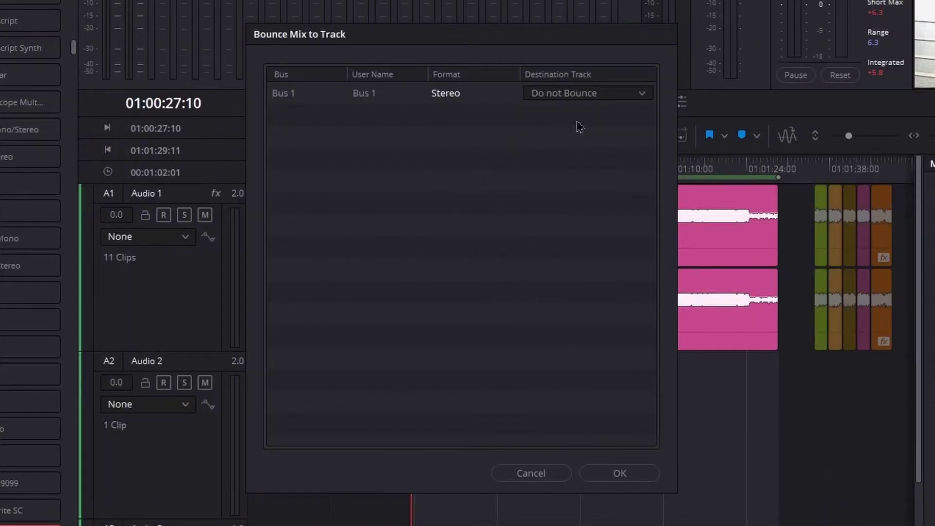
pyautogui.click(577, 141)
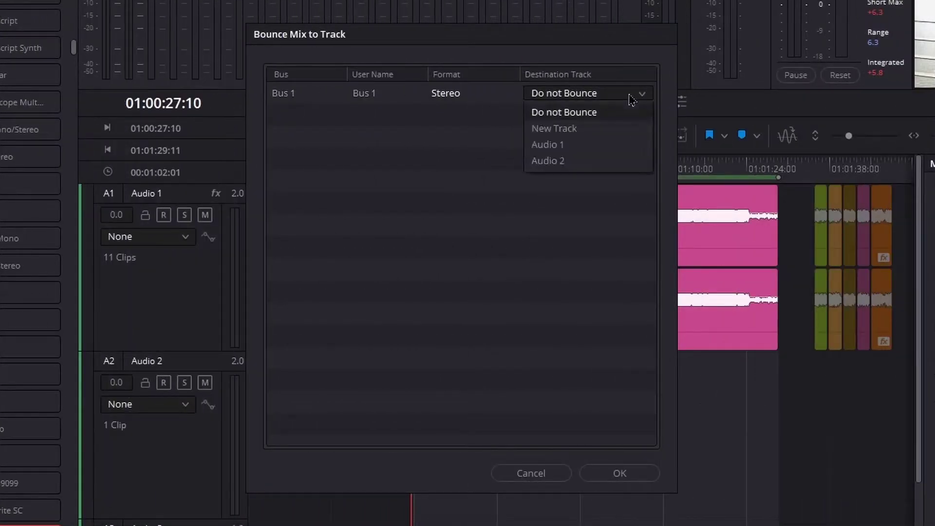
pyautogui.click(565, 129)
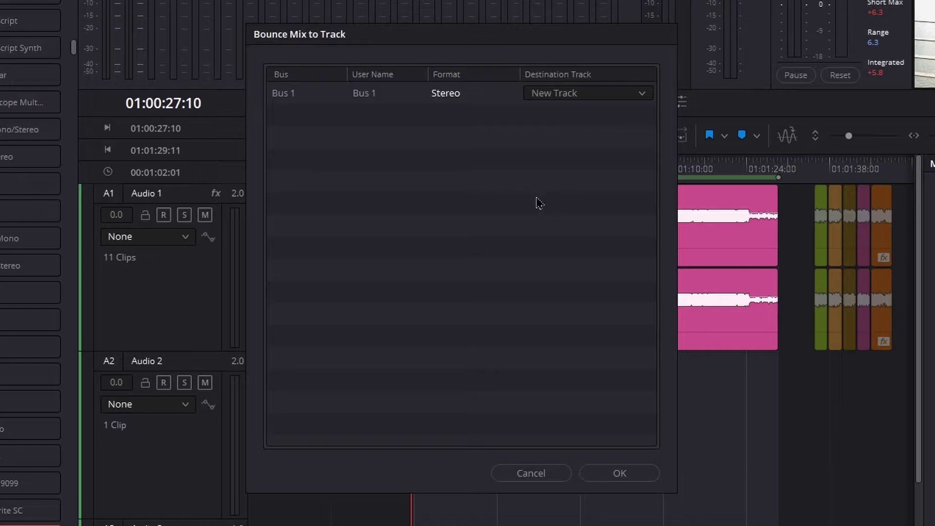
pyautogui.click(625, 95)
pyautogui.click(441, 221)
pyautogui.click(604, 474)
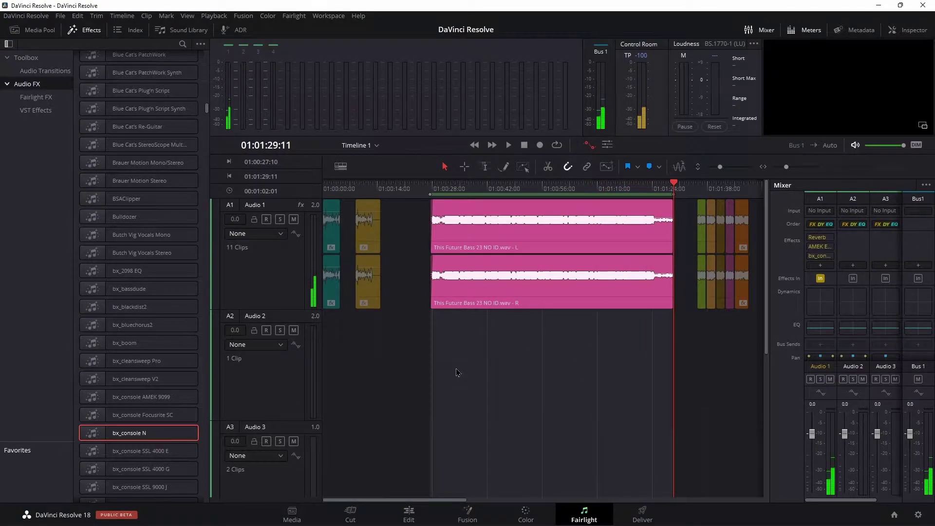
# Step: Delete the bx_console N, AMEK EQ 200 and Reverb plug-ins from Audio 1's effects slots
pyautogui.scroll(-4, 458, 358)
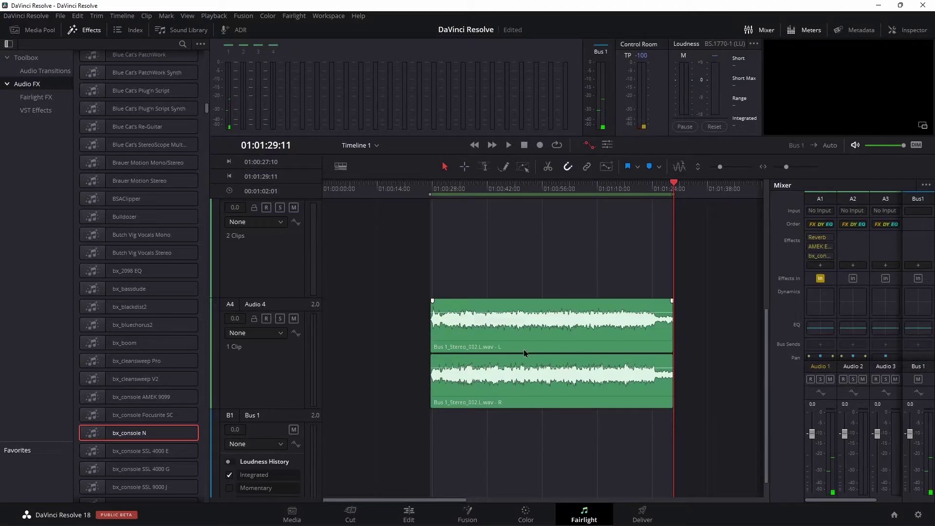
pyautogui.scroll(5, 533, 345)
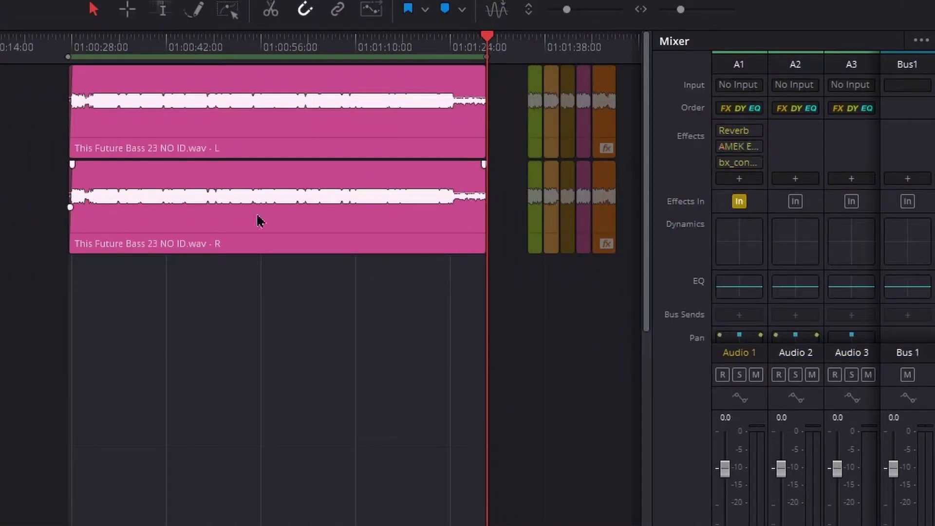
pyautogui.scroll(-4, 210, 267)
pyautogui.scroll(4, 287, 345)
pyautogui.moveTo(736, 164)
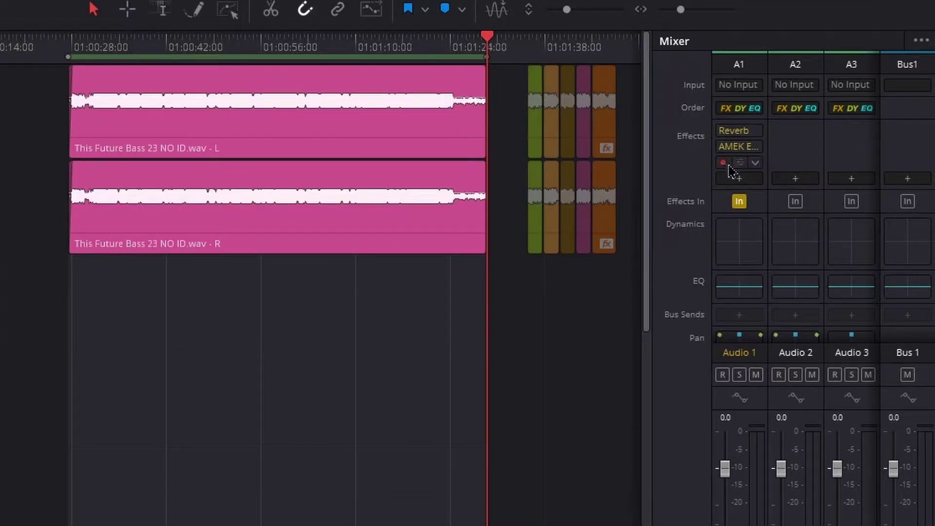
pyautogui.click(755, 162)
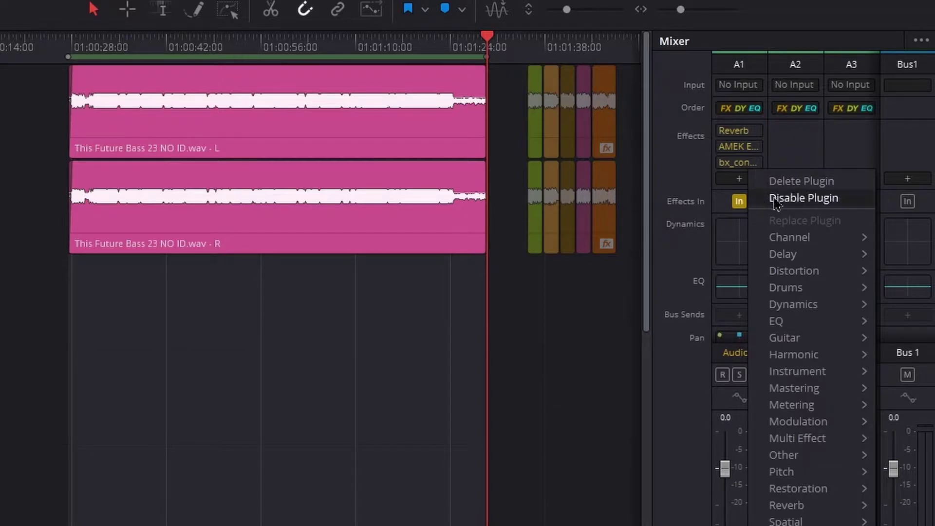
pyautogui.click(780, 179)
pyautogui.click(755, 147)
pyautogui.click(779, 163)
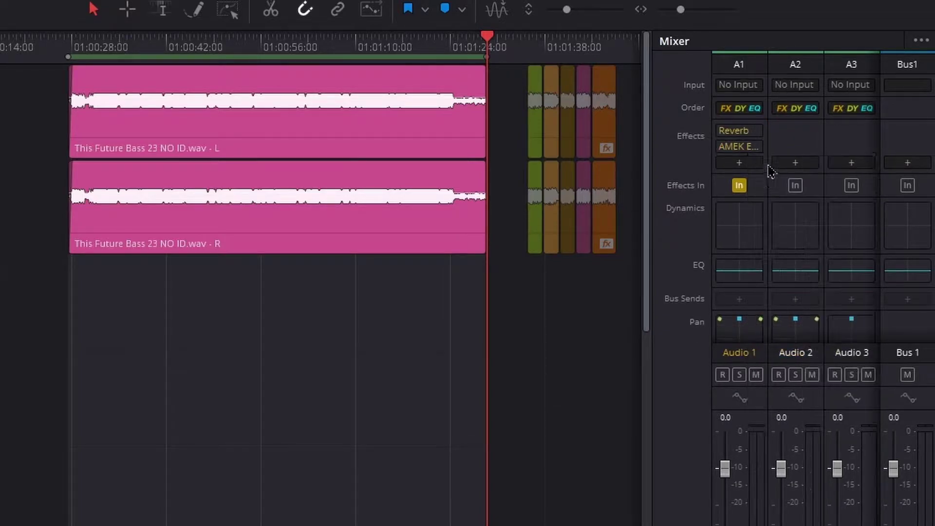
pyautogui.click(755, 131)
pyautogui.click(775, 155)
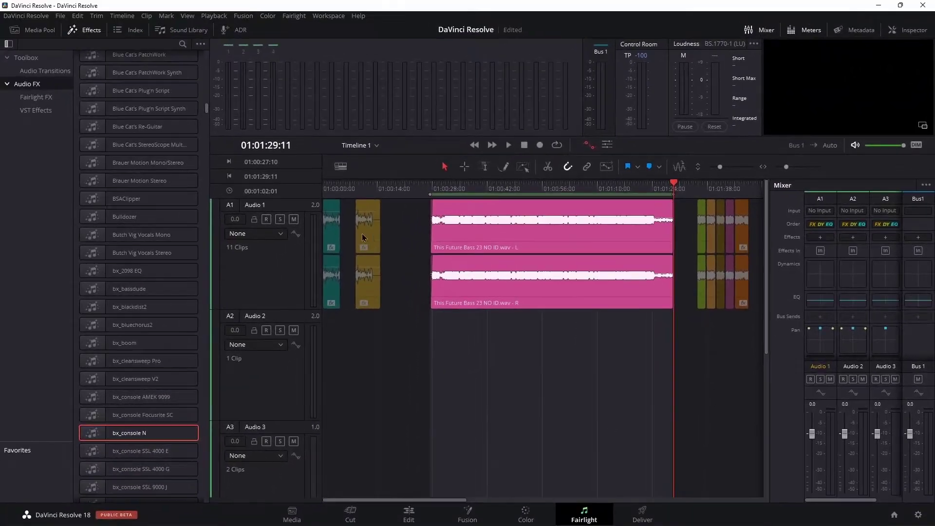
# Step: Mute Audio 1, solo Audio 4 and play the start of the bounced clip from 01:00:27:10
pyautogui.click(209, 196)
pyautogui.scroll(-5, 232, 267)
pyautogui.click(281, 296)
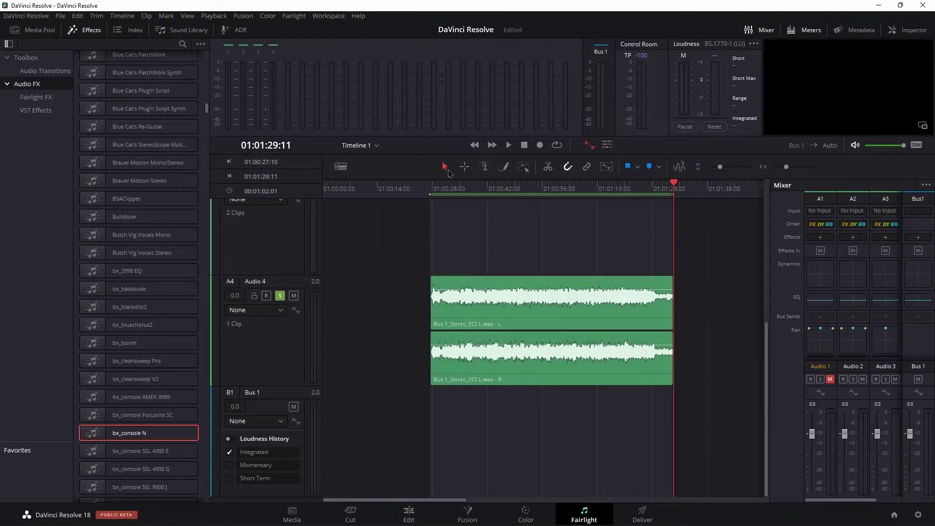
pyautogui.click(433, 189)
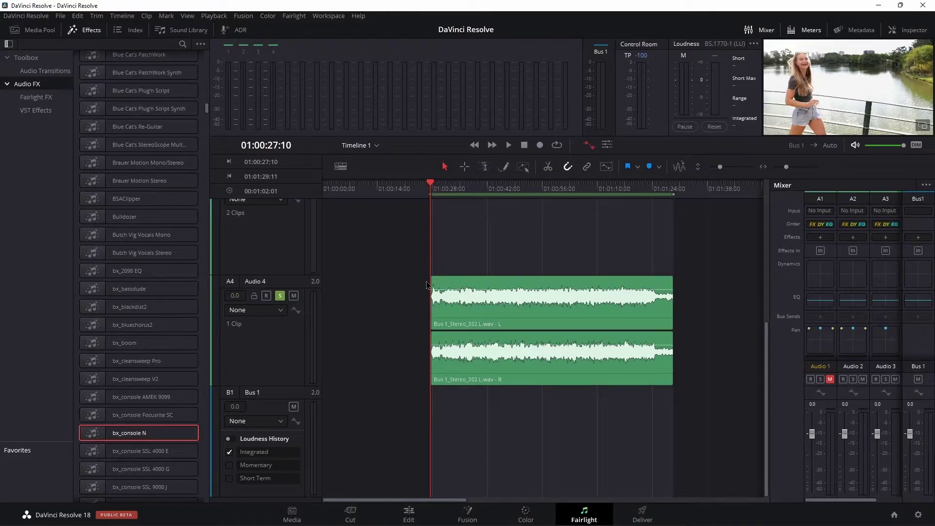
pyautogui.press('space')
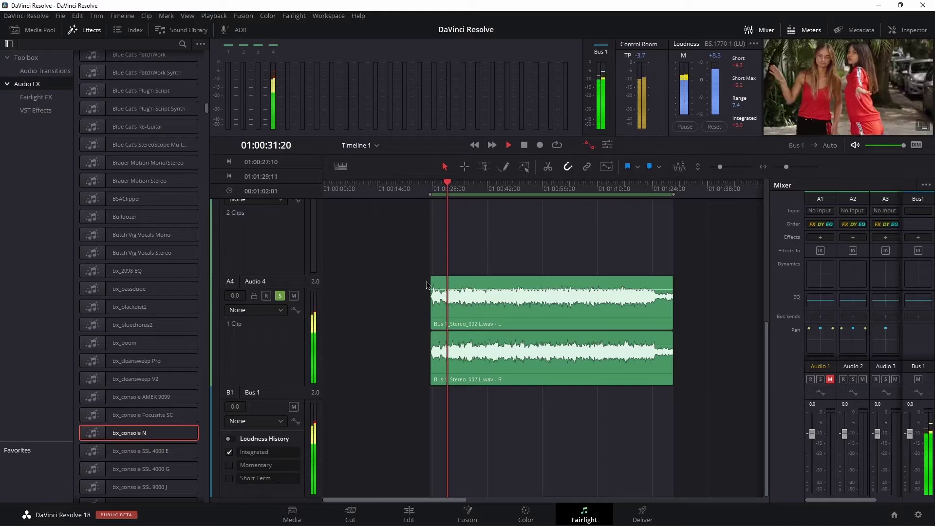
pyautogui.press('space')
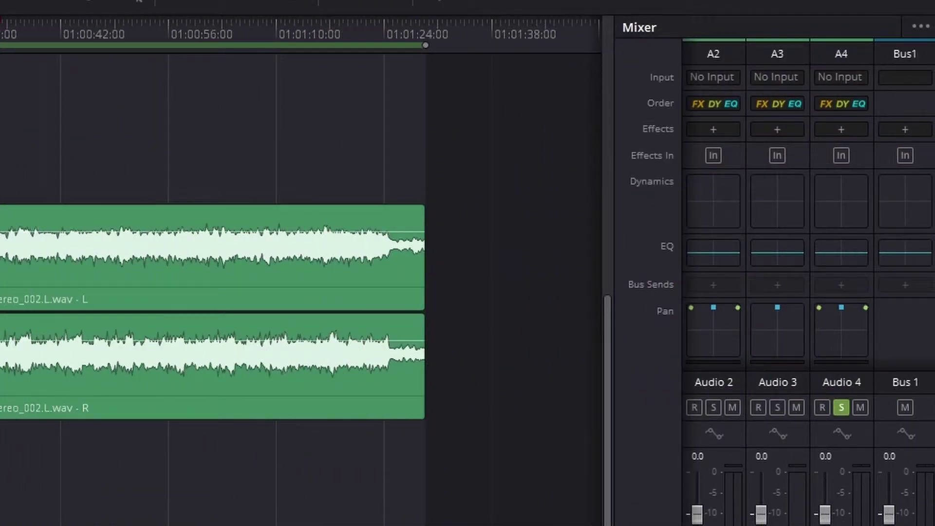
# Step: Turn off solo on Audio 4 in the mixer
pyautogui.hscroll(-3, 778, 283)
pyautogui.hscroll(3, 778, 283)
pyautogui.hscroll(-3, 778, 282)
pyautogui.hscroll(3, 778, 282)
pyautogui.hscroll(-3, 778, 282)
pyautogui.hscroll(3, 778, 282)
pyautogui.click(842, 407)
pyautogui.hscroll(-3, 715, 157)
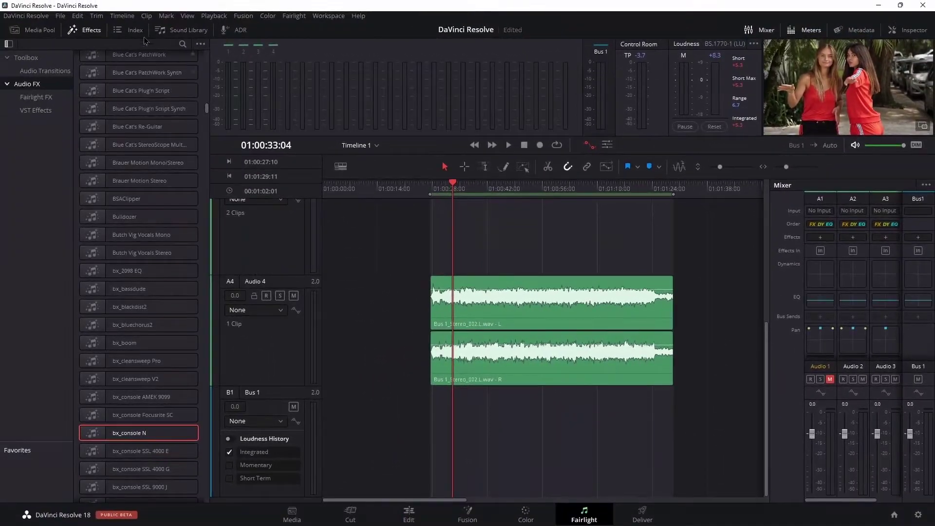
# Step: Return the playhead to 01:00:27:10 and select This Future Bass 23 NO ID.wav on Audio 1
pyautogui.click(122, 16)
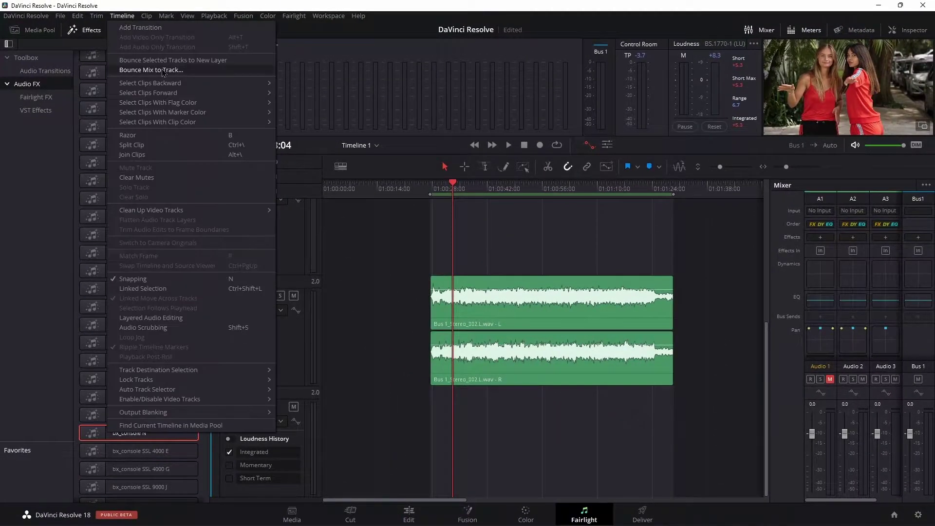
pyautogui.click(503, 363)
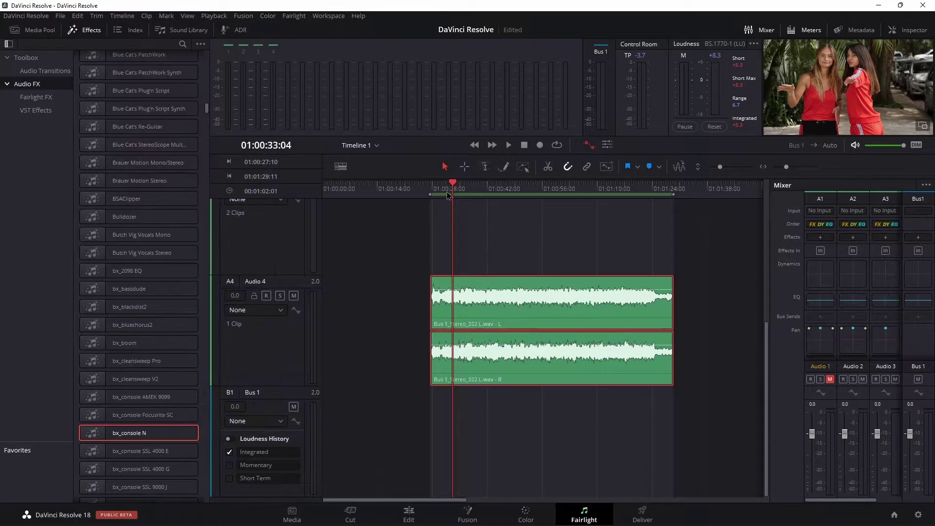
pyautogui.moveTo(448, 189); pyautogui.dragTo(431, 190)
pyautogui.scroll(5, 536, 311)
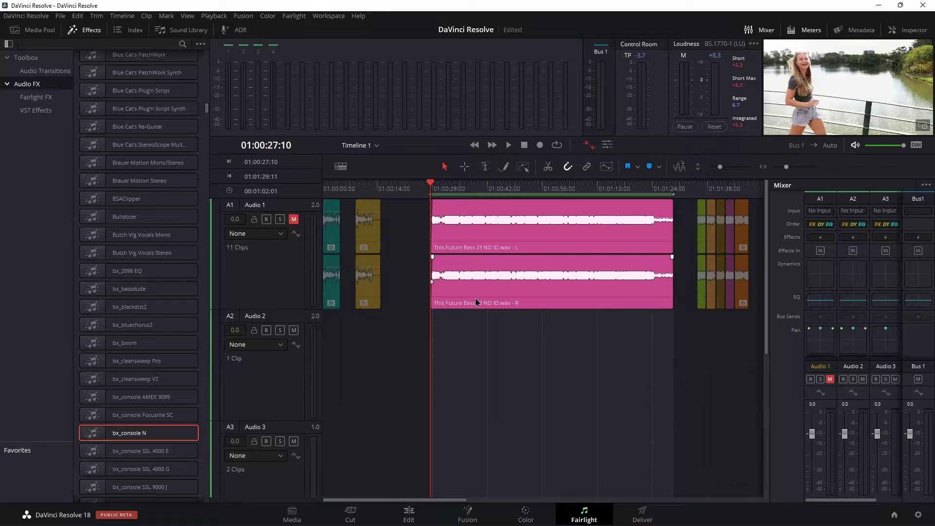
pyautogui.click(500, 291)
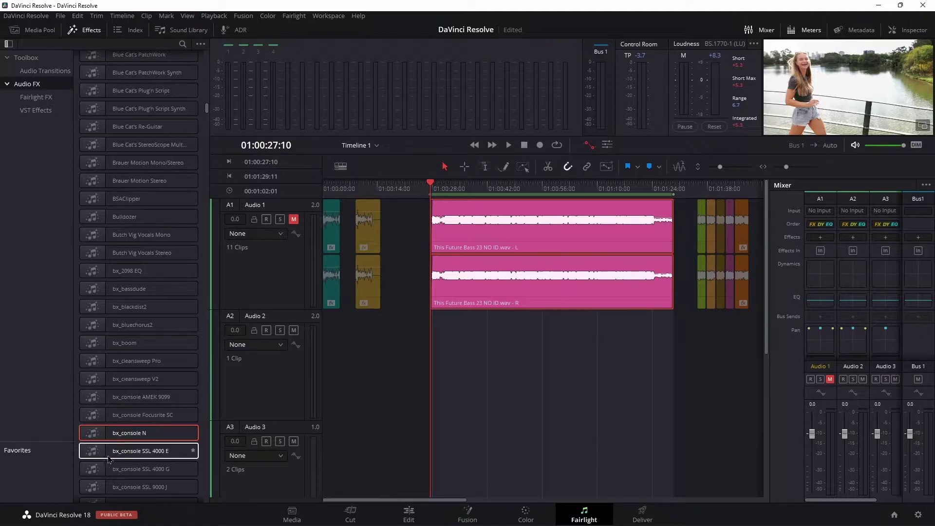
# Step: Add the Fairlight FX Reverb to Audio 1's effects and close its settings window
pyautogui.scroll(15, 132, 210)
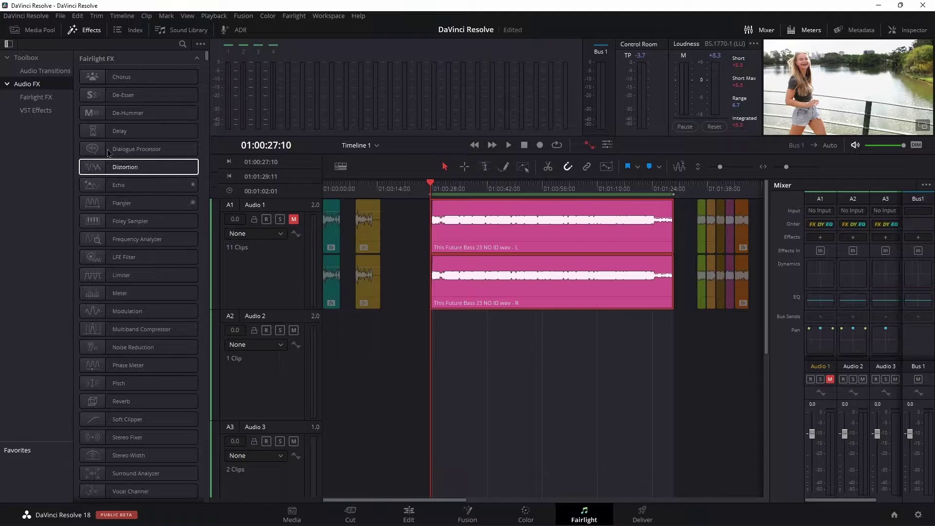
pyautogui.scroll(-5, 131, 215)
pyautogui.moveTo(117, 267); pyautogui.dragTo(821, 240)
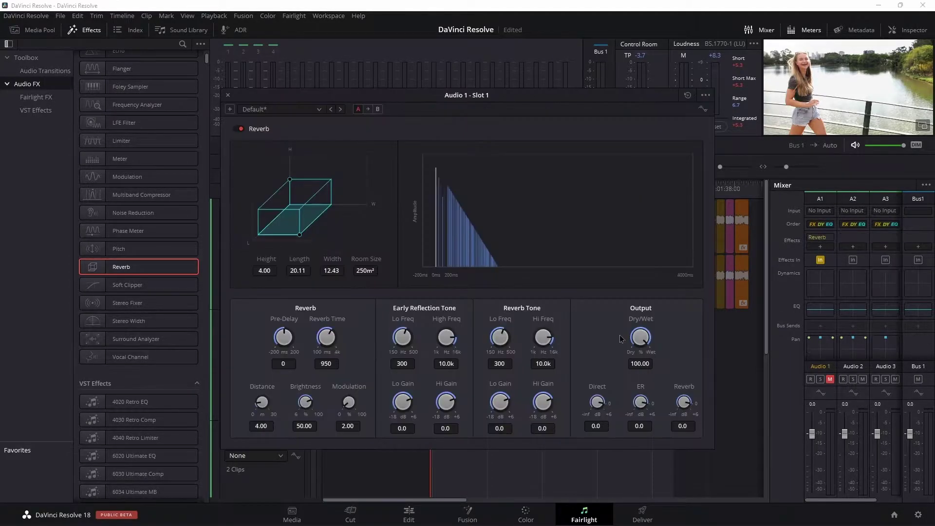
pyautogui.moveTo(367, 88); pyautogui.dragTo(419, 65)
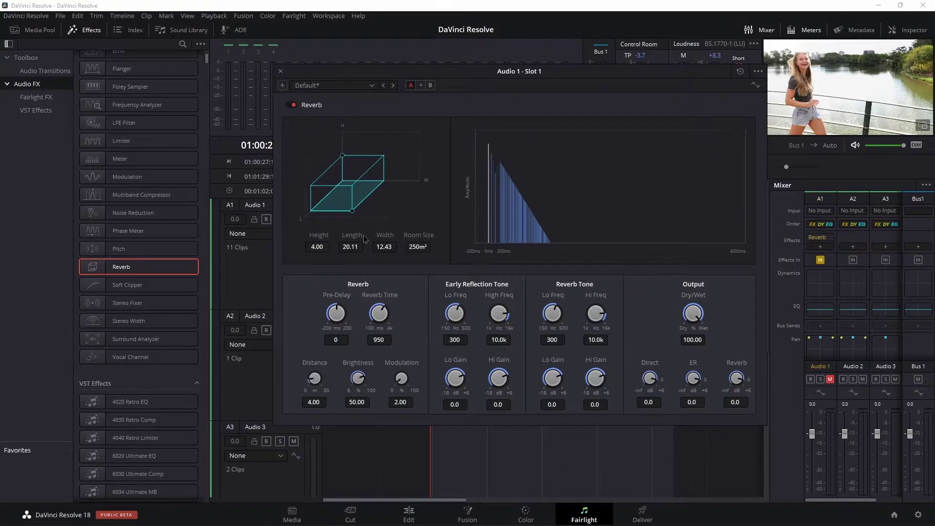
pyautogui.click(281, 71)
# Step: Delete the bounced clip Bus 1_Stereo_002 from Audio 4
pyautogui.scroll(-5, 353, 375)
pyautogui.click(538, 354)
pyautogui.press('Delete')
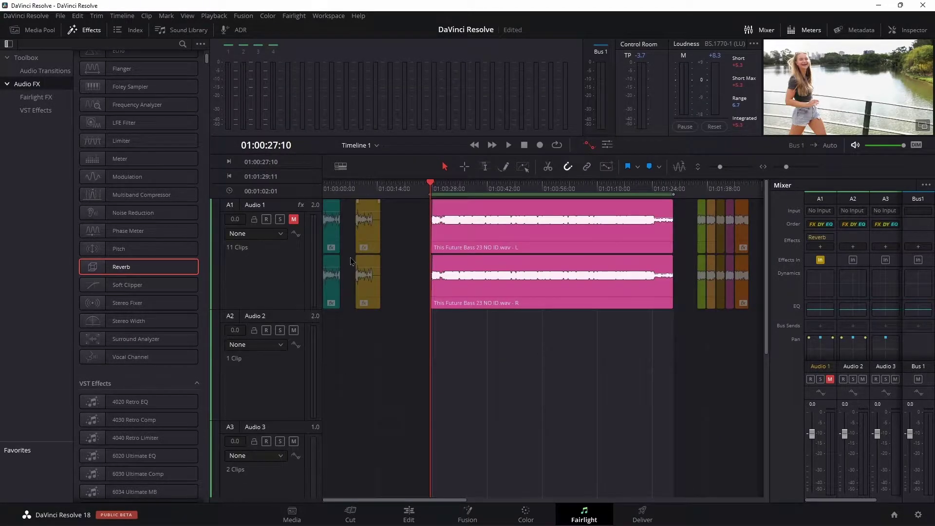
# Step: Unmute and solo Audio 1, and play part of its music clip with the Reverb
pyautogui.click(294, 219)
pyautogui.click(280, 219)
pyautogui.press('space')
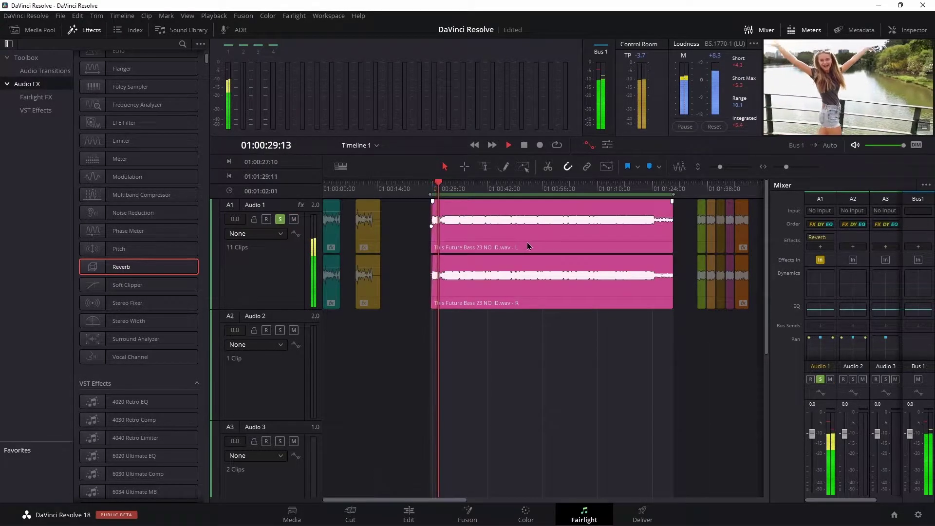
pyautogui.press('space')
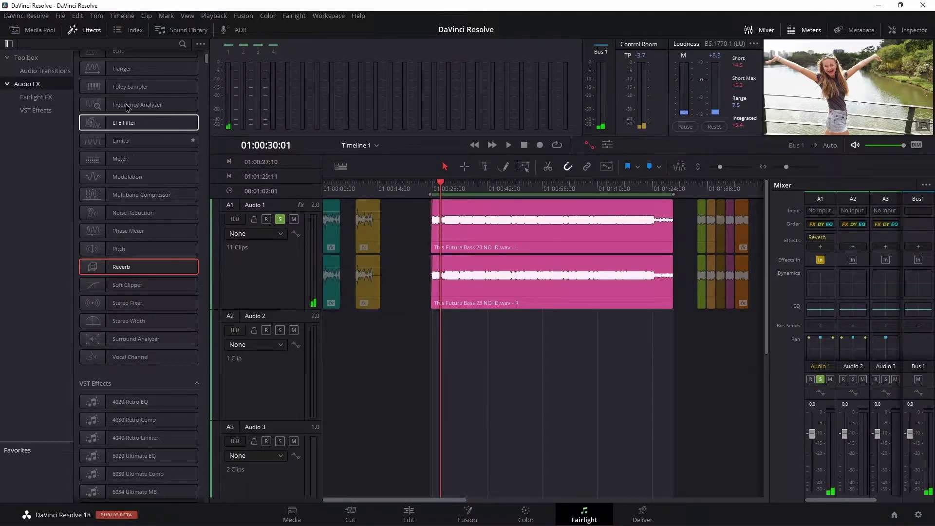
# Step: Bounce the Bus 1 mix of the marked range onto the existing Audio 1 track
pyautogui.click(122, 16)
pyautogui.click(146, 70)
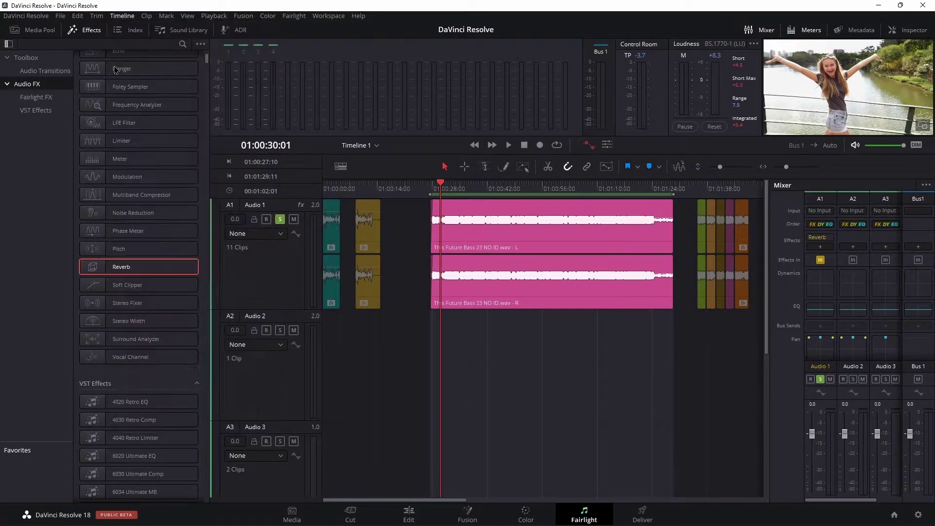
pyautogui.click(579, 140)
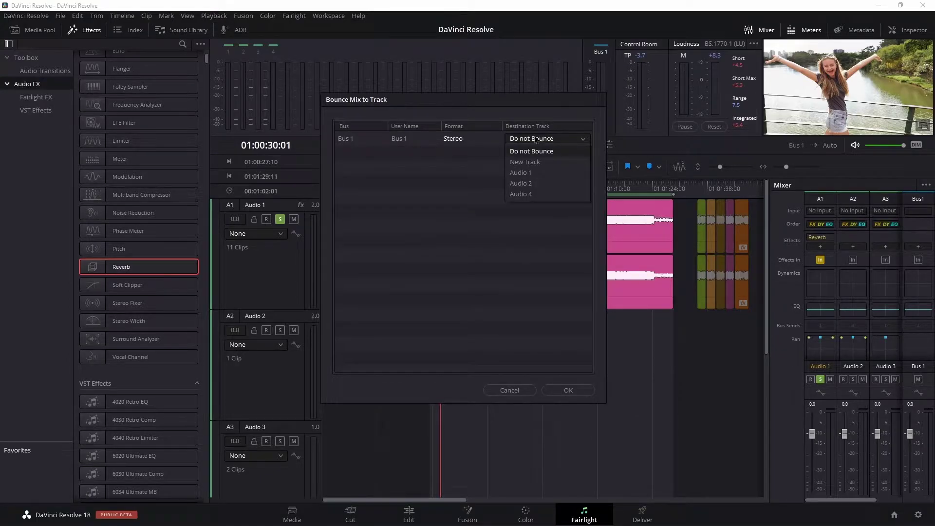
pyautogui.click(530, 174)
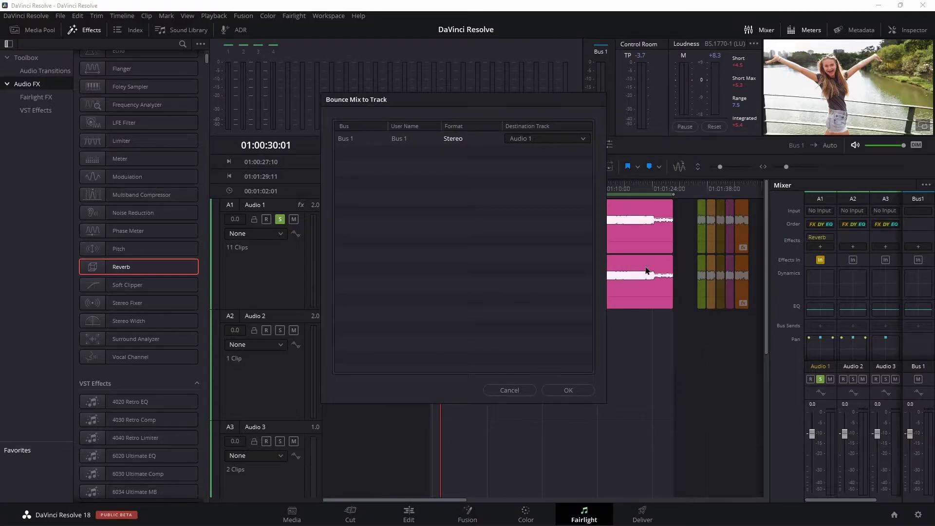
pyautogui.click(568, 390)
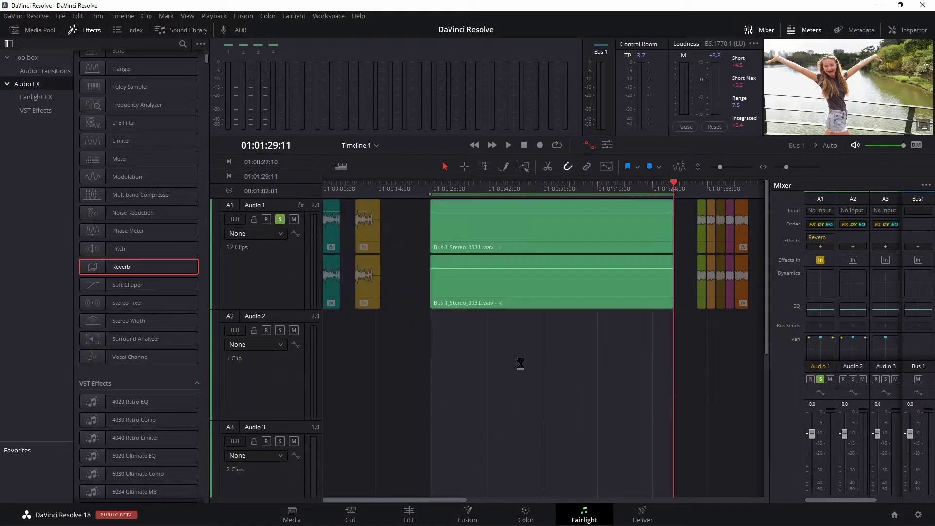
# Step: Delete the Reverb plug-in from Audio 1 and play the bounced clip from its start
pyautogui.moveTo(507, 192); pyautogui.dragTo(485, 190)
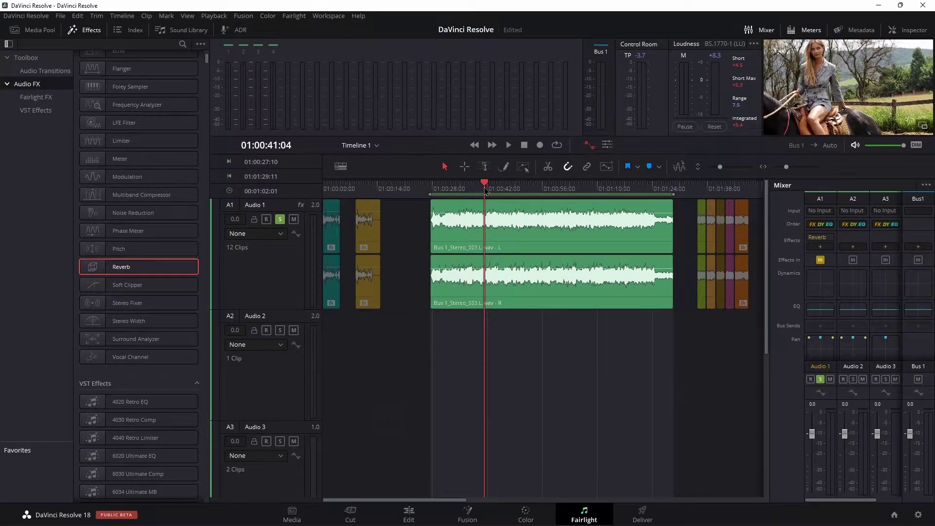
pyautogui.click(830, 240)
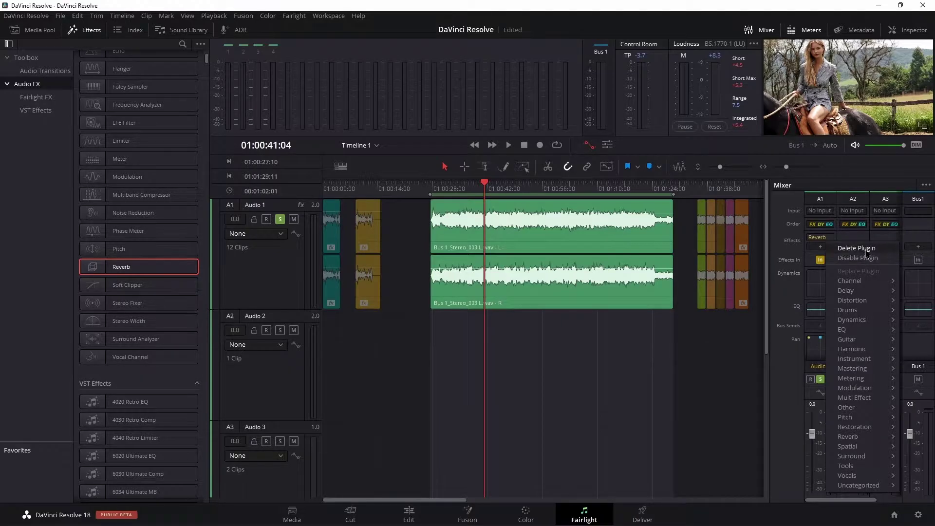
pyautogui.click(859, 248)
pyautogui.moveTo(483, 190); pyautogui.dragTo(431, 191)
pyautogui.press('space')
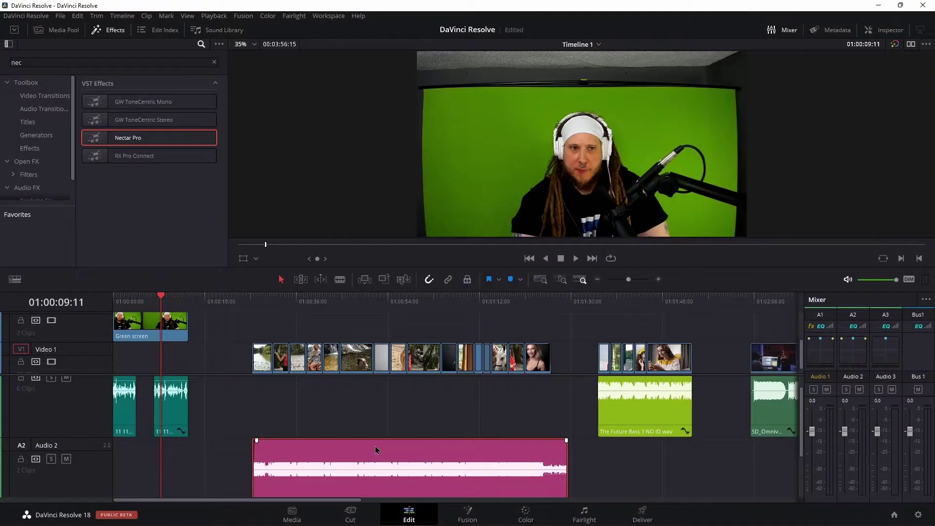
# Step: On the Edit page, move the pink music clip from Audio 2 up to Audio 1 at the same timeline position
pyautogui.moveTo(376, 449); pyautogui.dragTo(373, 425)
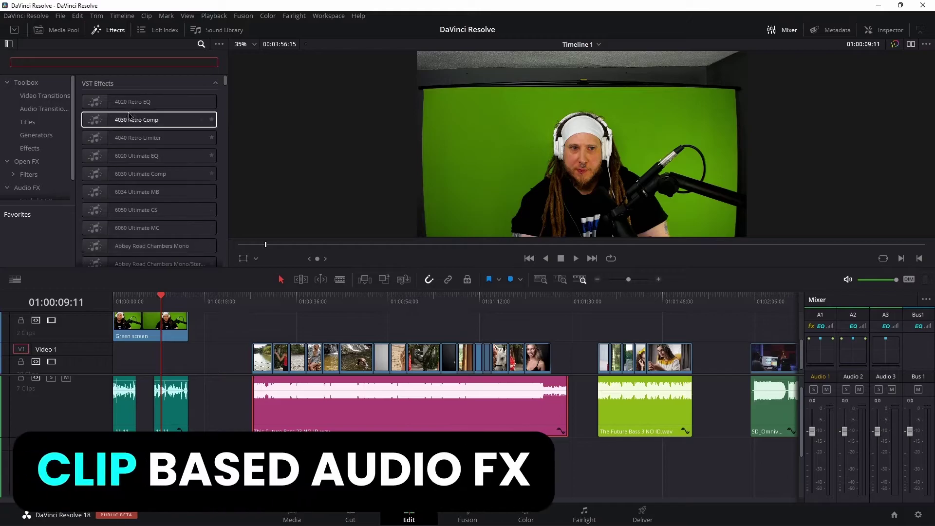
# Step: On the Fairlight page, delete the Choral plug-in from the Audio 1 track
pyautogui.click(201, 45)
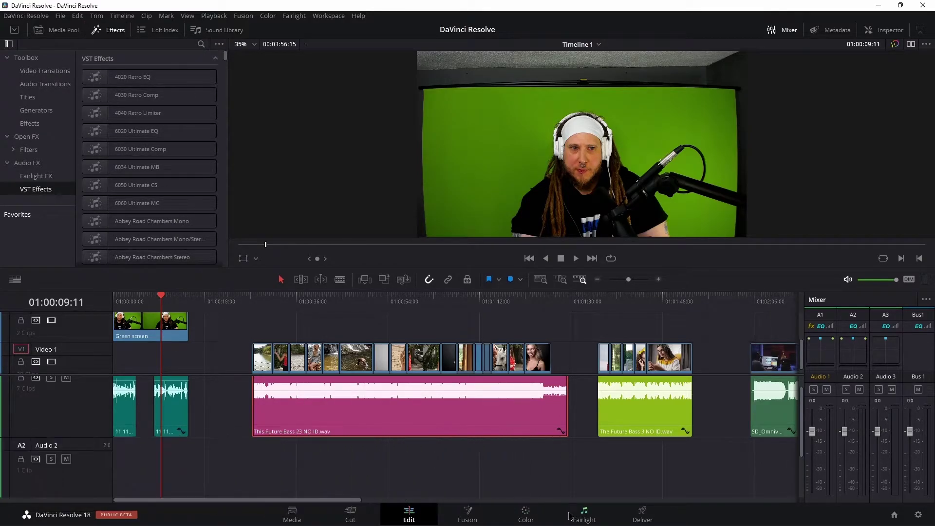
pyautogui.click(585, 516)
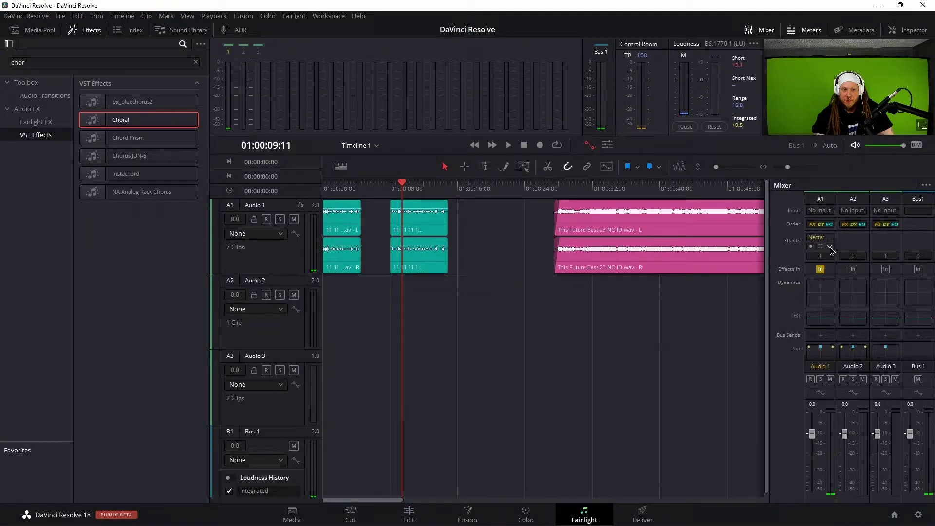
pyautogui.rightClick(831, 249)
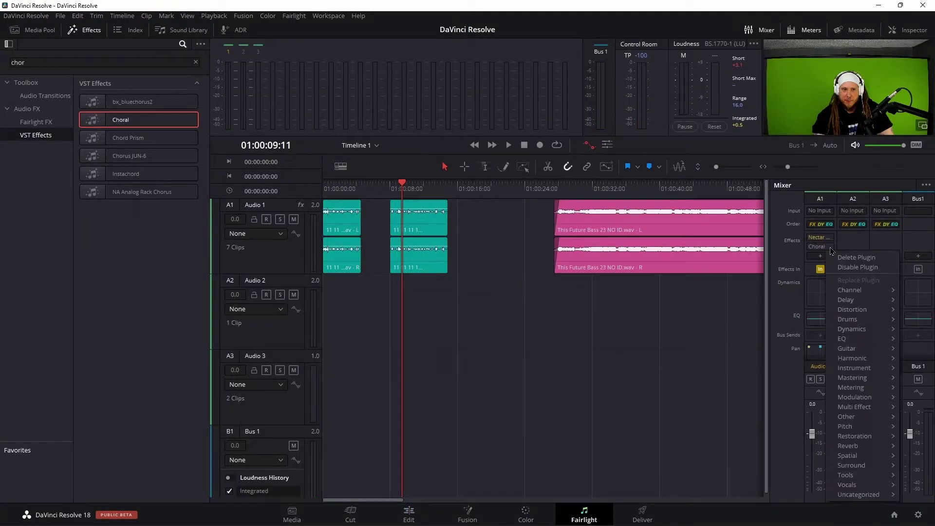
pyautogui.click(870, 258)
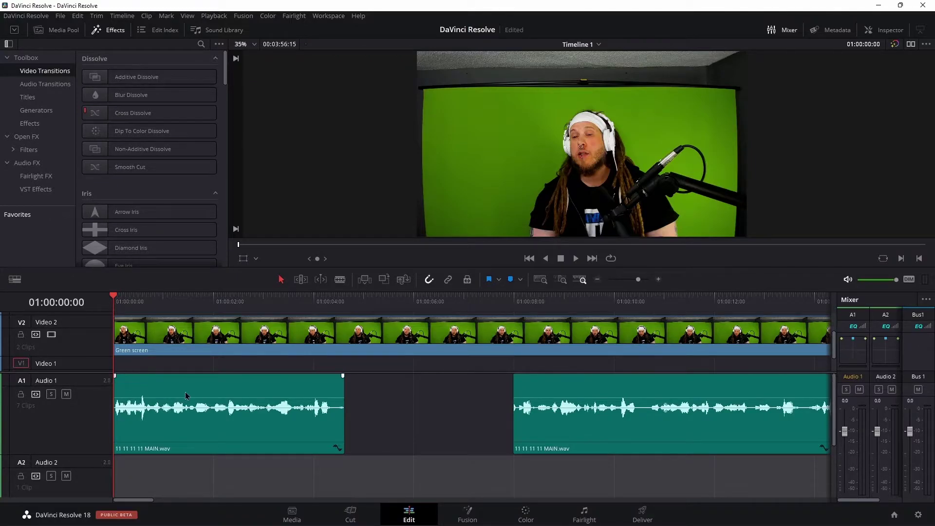
# Step: On the Edit page, search the VST effects for "nect" and apply Nectar Pro to the first voice clip on Audio 1
pyautogui.press('space')
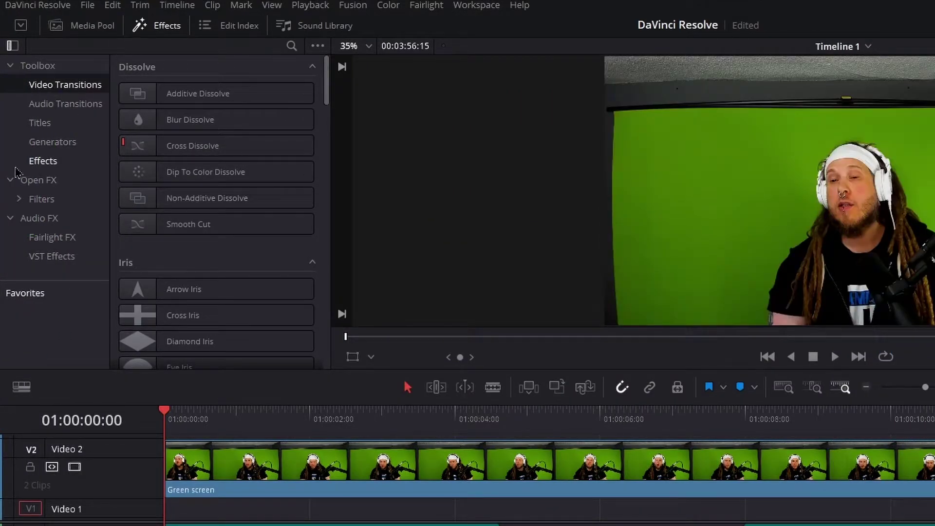
pyautogui.click(44, 263)
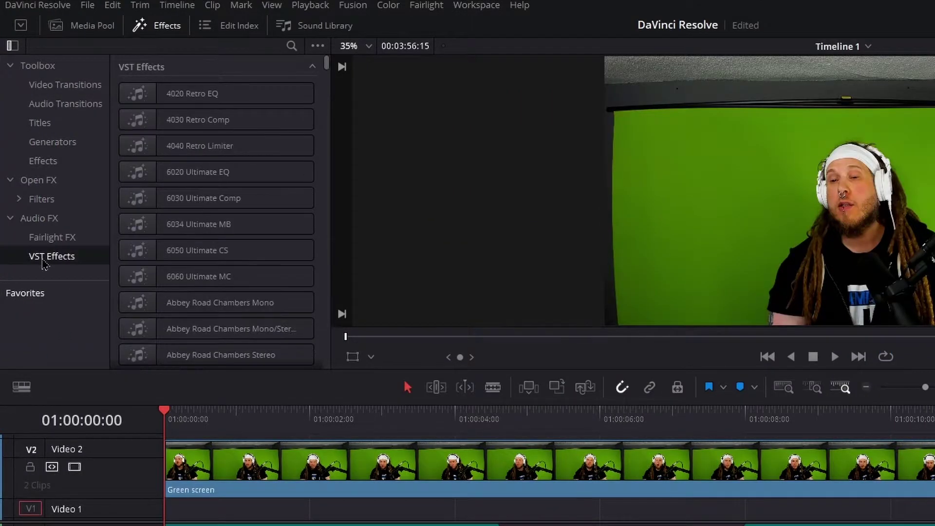
pyautogui.click(291, 47)
pyautogui.write('nect')
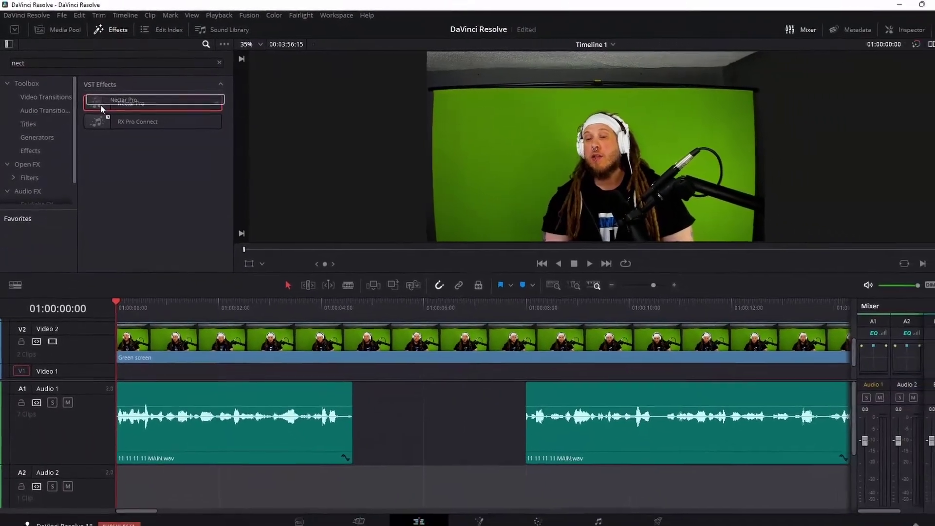
pyautogui.moveTo(115, 115); pyautogui.dragTo(246, 511)
pyautogui.moveTo(211, 445)
pyautogui.mouseDown()
pyautogui.moveTo(60, 418)
pyautogui.moveTo(213, 427)
pyautogui.mouseUp()
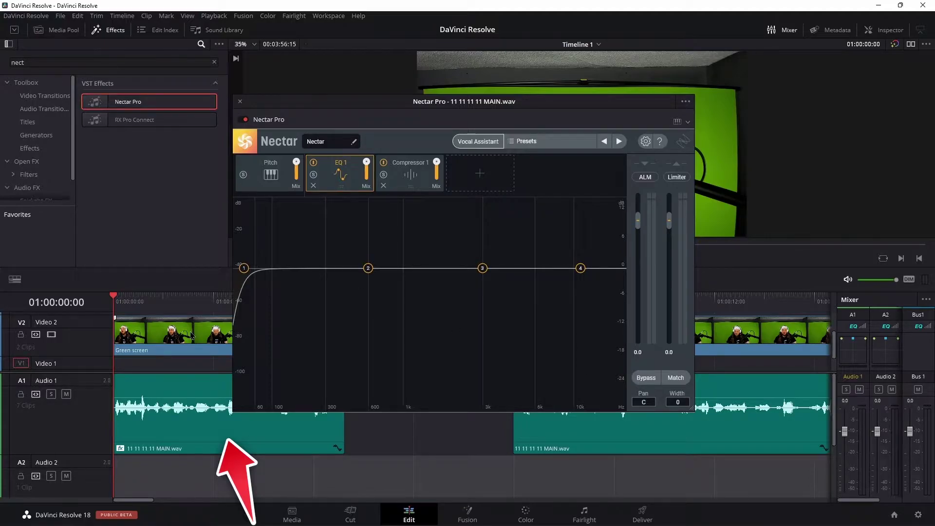
# Step: Load the custom SM7B preset into the clip's Nectar Pro, bypass its Saturation module and move the plug-in window higher
pyautogui.click(512, 143)
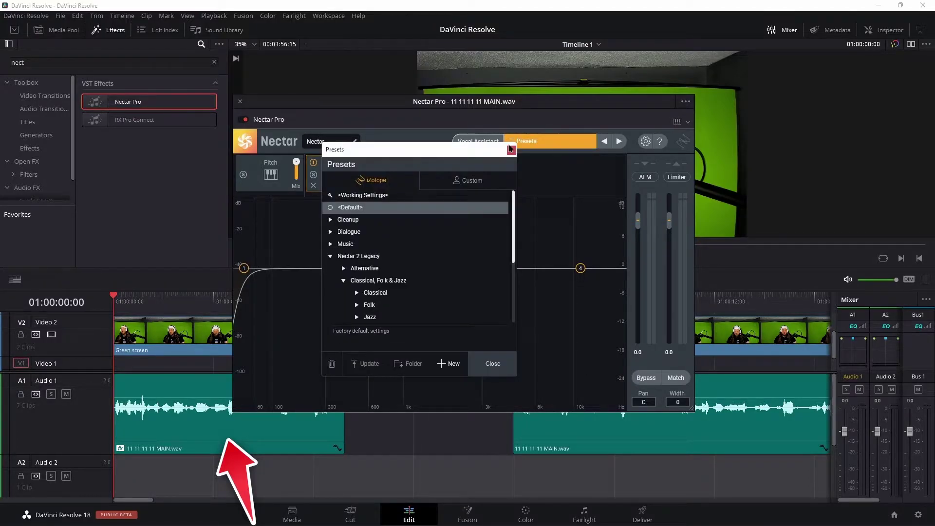
pyautogui.click(470, 180)
pyautogui.click(356, 219)
pyautogui.click(482, 364)
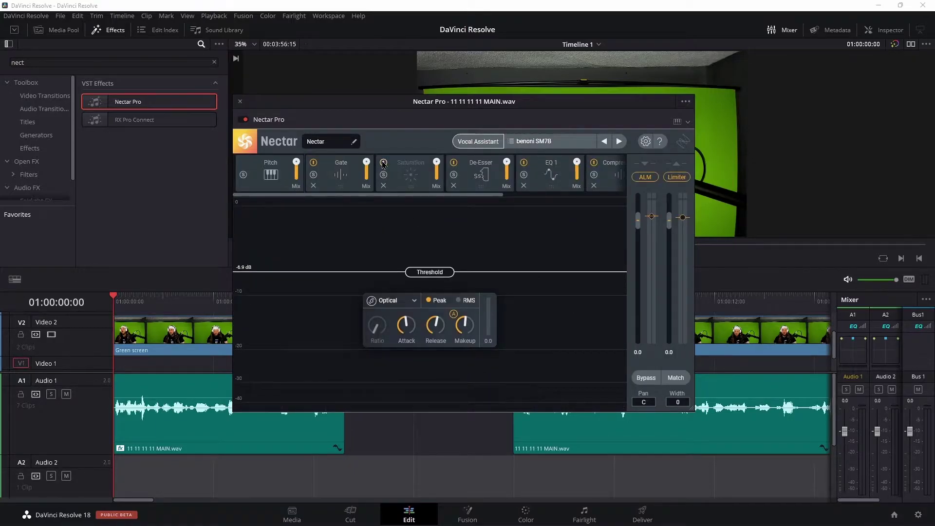
pyautogui.moveTo(472, 104); pyautogui.dragTo(459, 62)
# Step: Look at the voice clips and the Fairlight FX list on the Fairlight page, and return to the Edit page
pyautogui.click(584, 515)
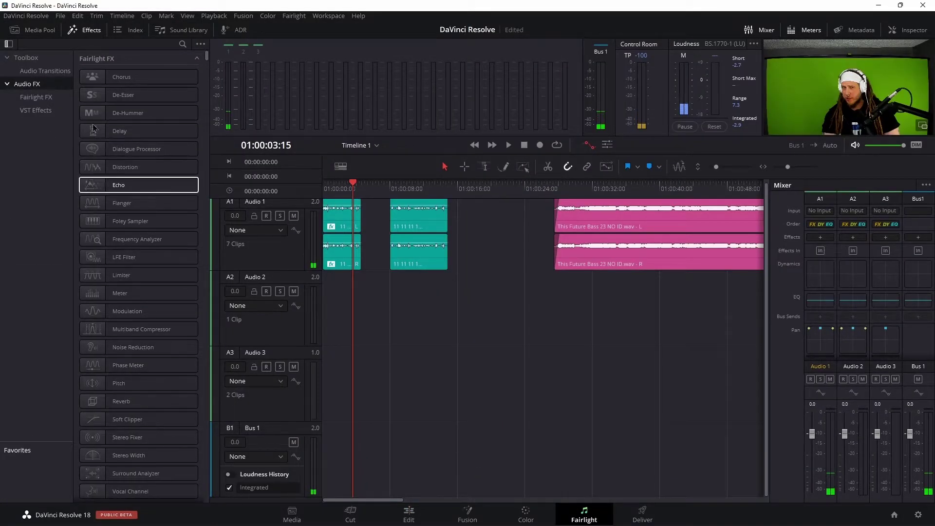
pyautogui.moveTo(122, 203); pyautogui.dragTo(91, 203)
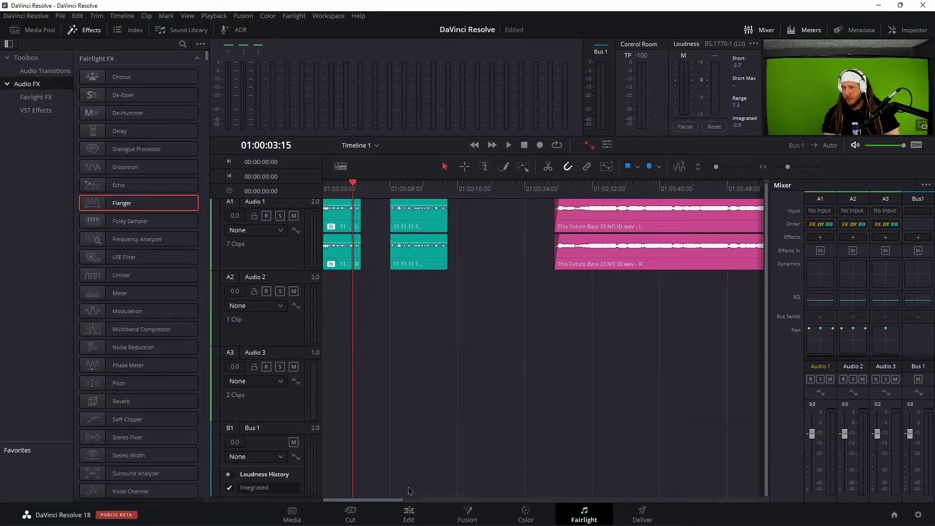
pyautogui.click(409, 515)
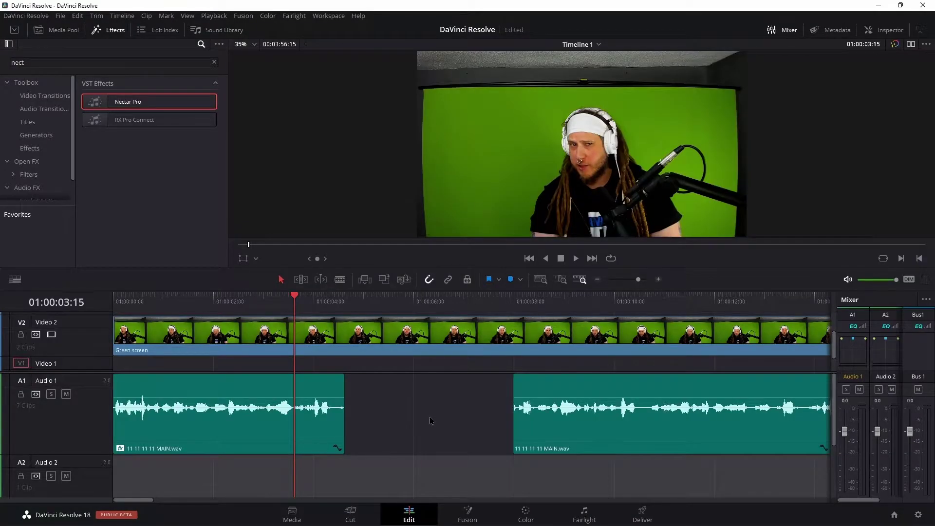
# Step: Select the first voice clip and open the Nectar Pro interface from the clip's audio effect settings in the Inspector
pyautogui.moveTo(640, 281); pyautogui.dragTo(641, 281)
pyautogui.moveTo(224, 298); pyautogui.dragTo(177, 298)
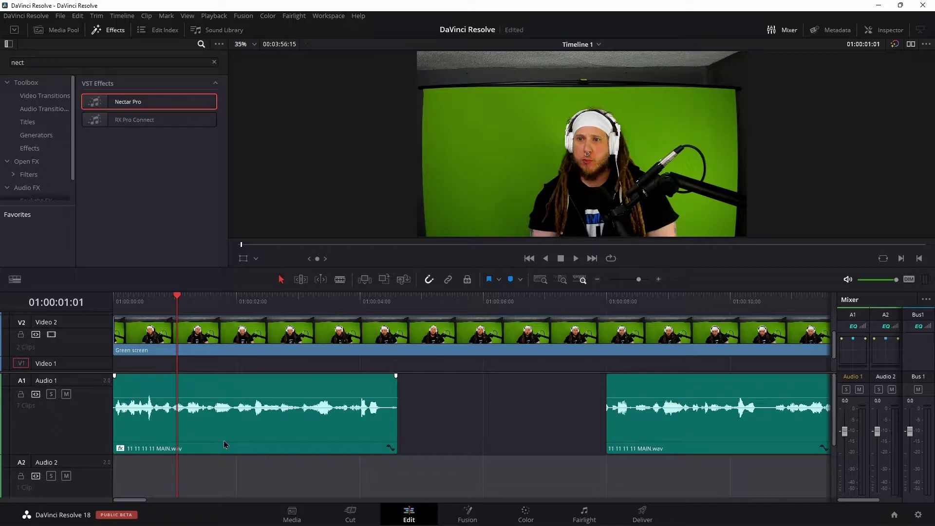
pyautogui.click(214, 436)
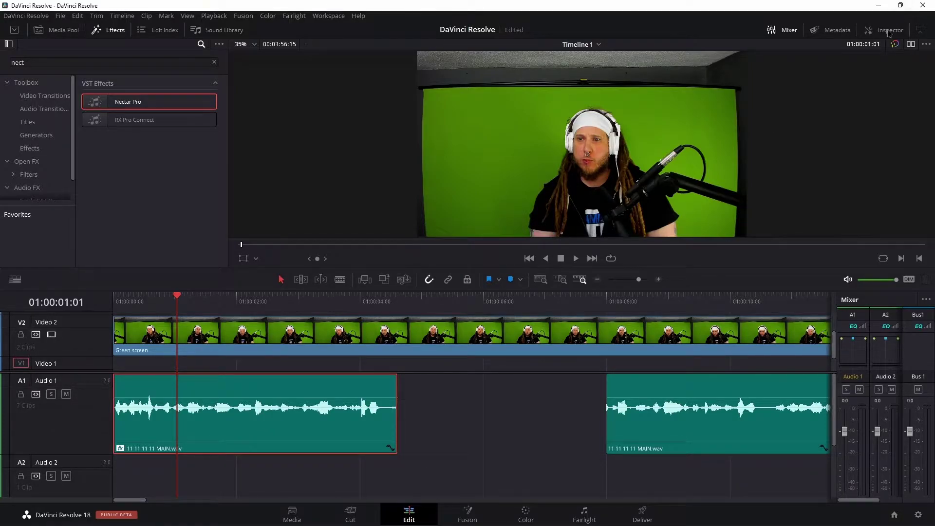
pyautogui.hotkey('ctrl', '9')
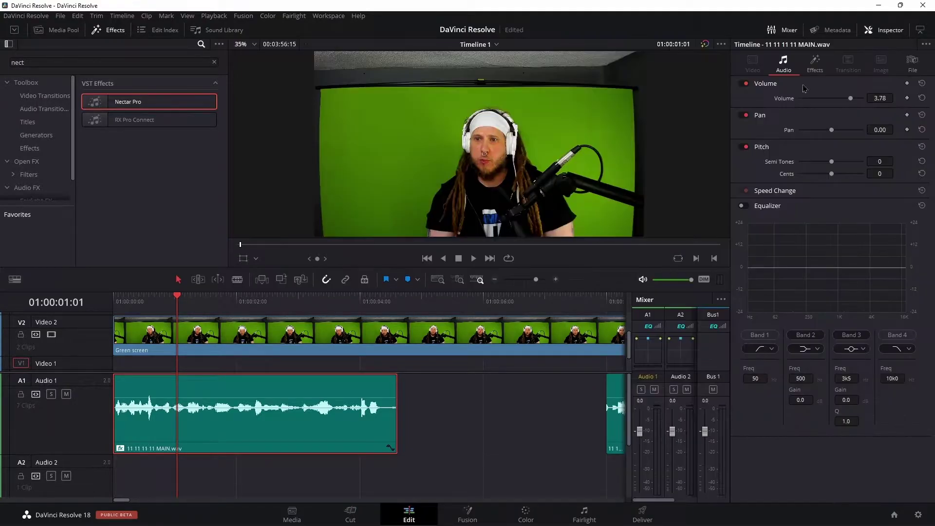
pyautogui.click(814, 64)
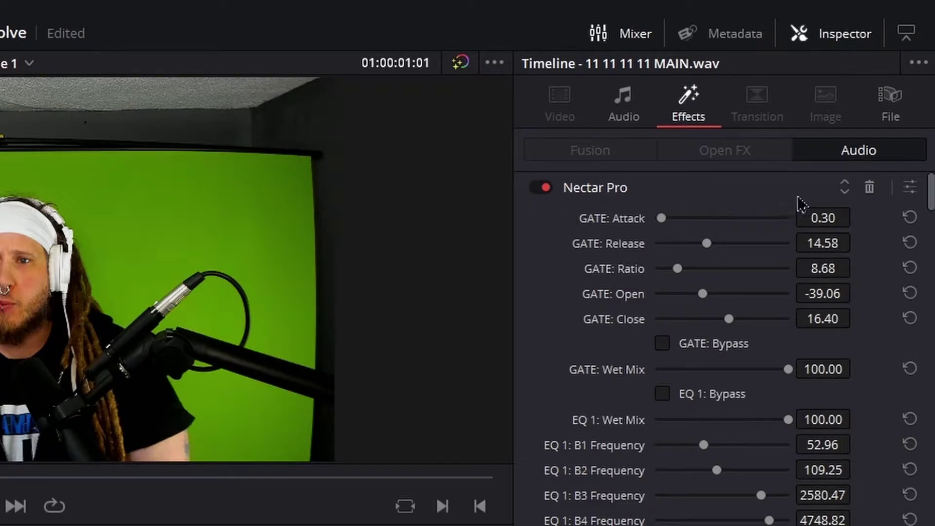
pyautogui.click(910, 187)
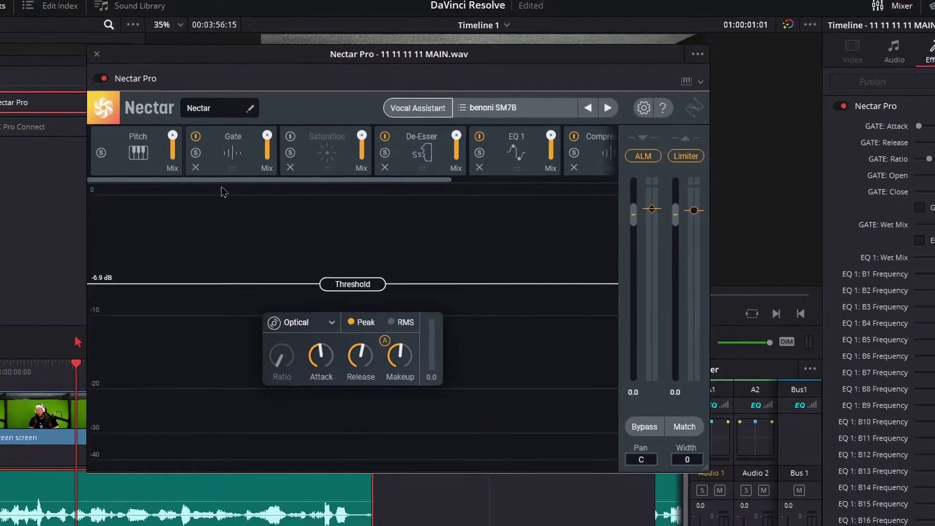
# Step: Examine Nectar Pro's module chain and the full list of its parameters for the first voice clip
pyautogui.moveTo(221, 183); pyautogui.dragTo(263, 184)
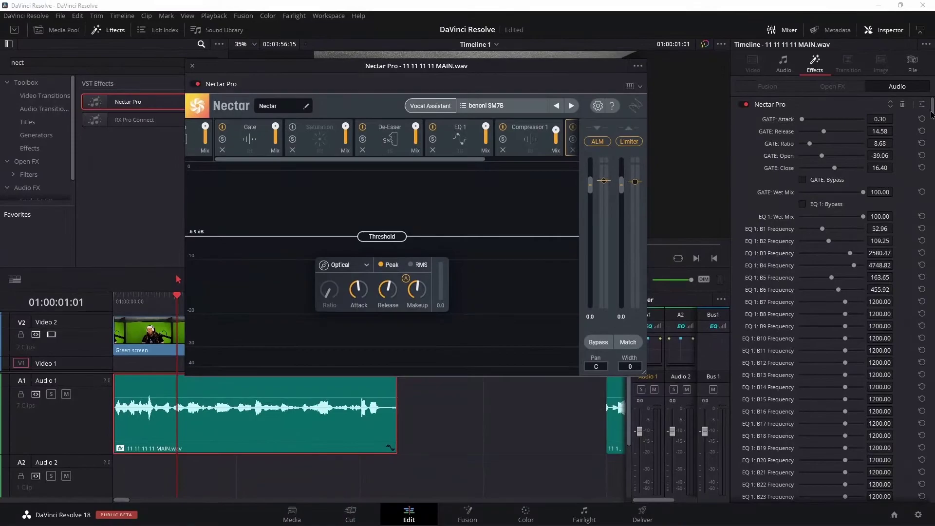
pyautogui.scroll(-15, 932, 179)
pyautogui.scroll(-20, 846, 276)
pyautogui.moveTo(933, 307); pyautogui.dragTo(932, 98)
pyautogui.moveTo(406, 68); pyautogui.dragTo(469, 68)
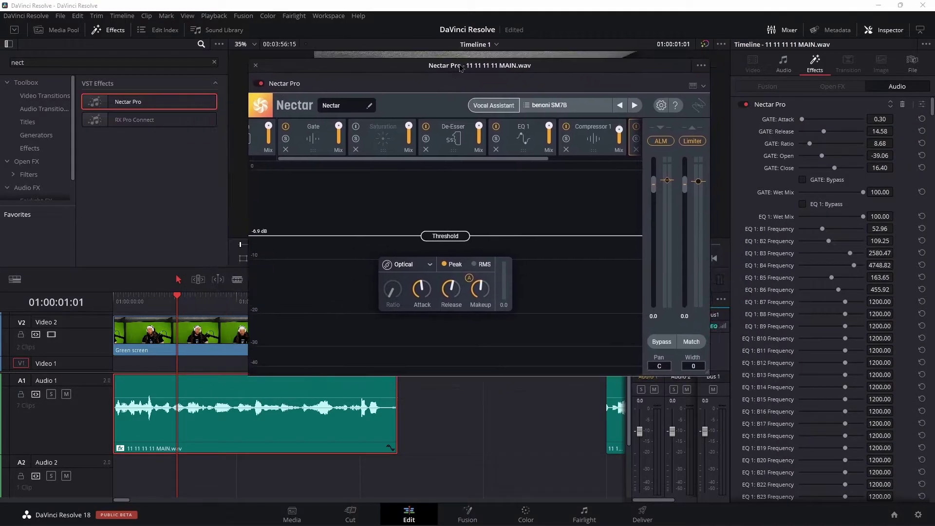
# Step: Switch Nectar Pro off and back on, and delete it from the first voice clip
pyautogui.click(742, 104)
pyautogui.click(258, 84)
pyautogui.click(903, 106)
pyautogui.moveTo(241, 295); pyautogui.dragTo(218, 298)
pyautogui.click(469, 428)
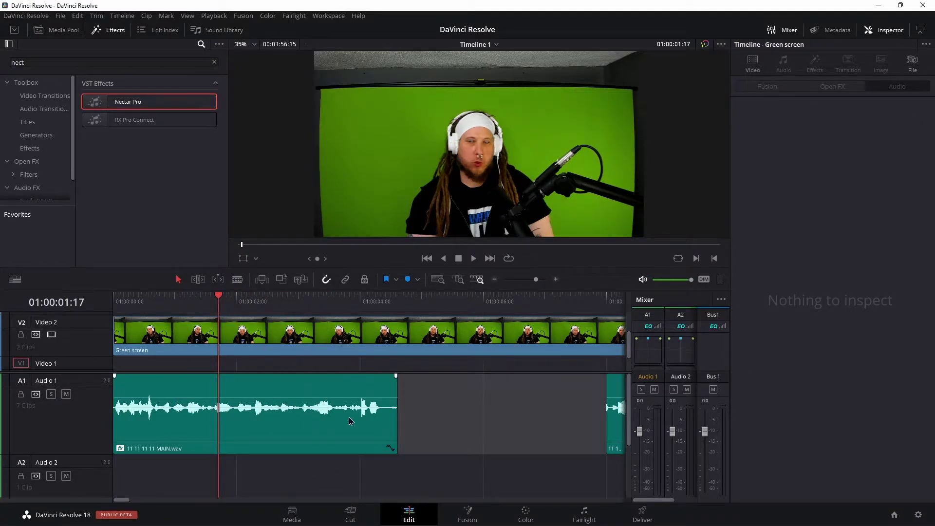
# Step: Return the playhead to the start of the timeline and apply Nectar Pro to the first voice clip on Audio 1
pyautogui.moveTo(420, 299); pyautogui.dragTo(620, 319)
pyautogui.hscroll(-2, 463, 348)
pyautogui.moveTo(222, 297); pyautogui.dragTo(114, 302)
pyautogui.click(184, 415)
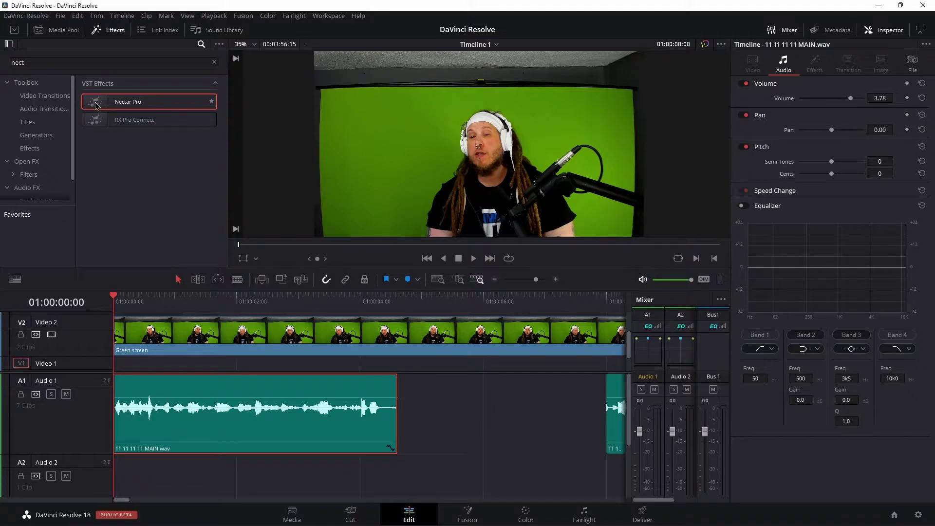
pyautogui.moveTo(92, 107); pyautogui.dragTo(245, 421)
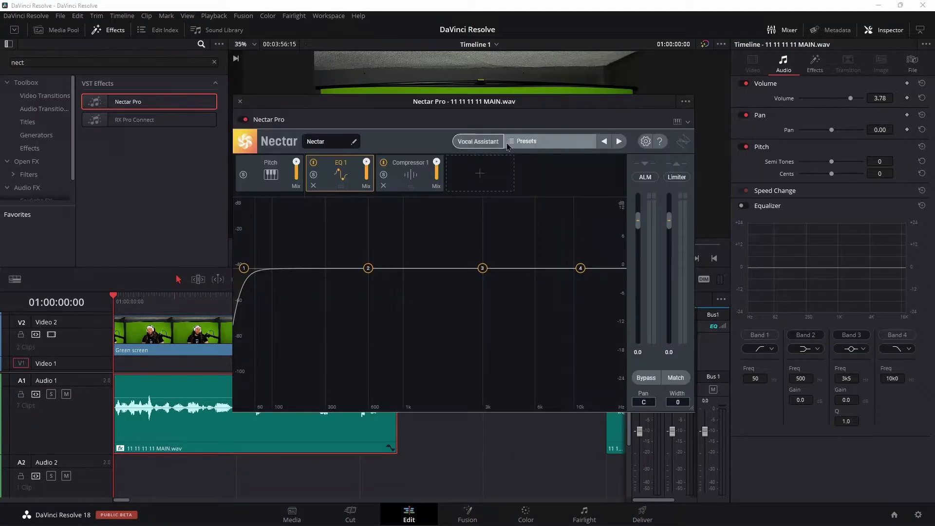
# Step: Load the custom SM7B preset into Nectar Pro, bypass Saturation and move the plug-in window clear of the voice clip
pyautogui.click(329, 141)
pyautogui.click(467, 180)
pyautogui.click(339, 221)
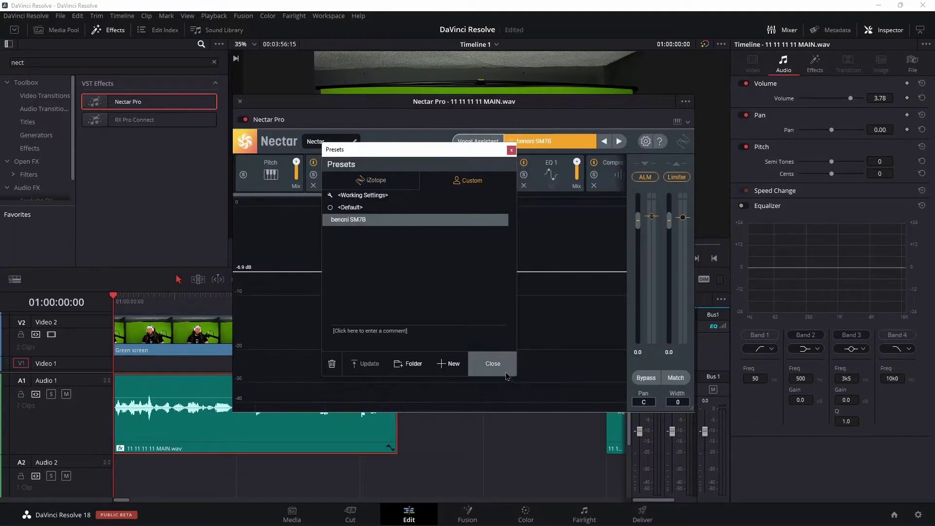
pyautogui.click(493, 363)
pyautogui.click(383, 163)
pyautogui.moveTo(541, 103); pyautogui.dragTo(475, 81)
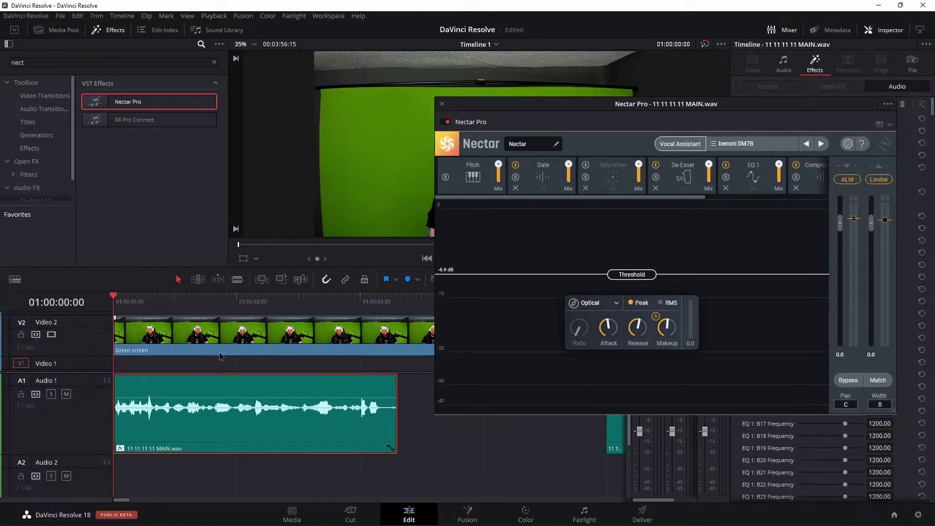
# Step: Play the first voice clip from its start while viewing Nectar Pro's EQ 1 module
pyautogui.press('space')
pyautogui.click(754, 174)
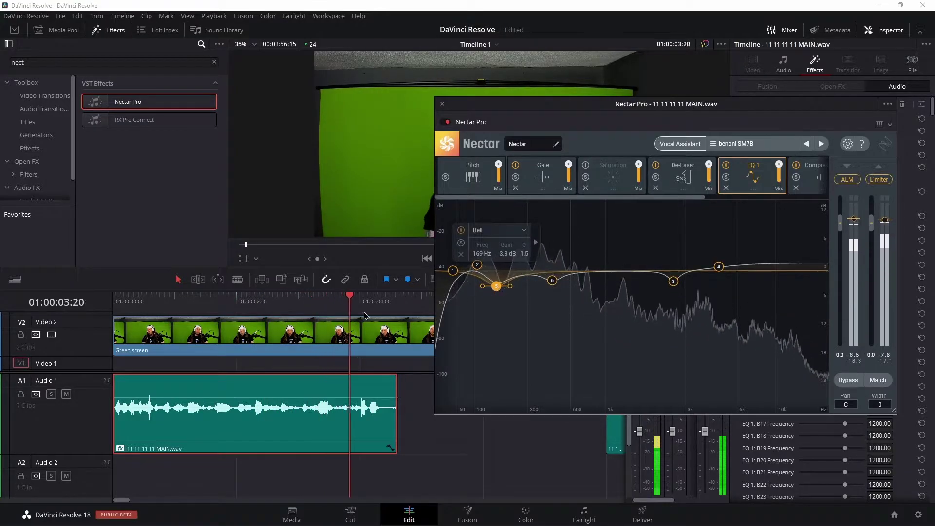
pyautogui.press('space')
pyautogui.moveTo(175, 301); pyautogui.dragTo(113, 302)
pyautogui.press('space')
pyautogui.press('space')
# Step: Set EQ 1's high-shelf band 4 to about 3936 Hz with 5.1 dB gain and play the clip from its start
pyautogui.moveTo(722, 269); pyautogui.dragTo(707, 250)
pyautogui.press('Home')
pyautogui.press('space')
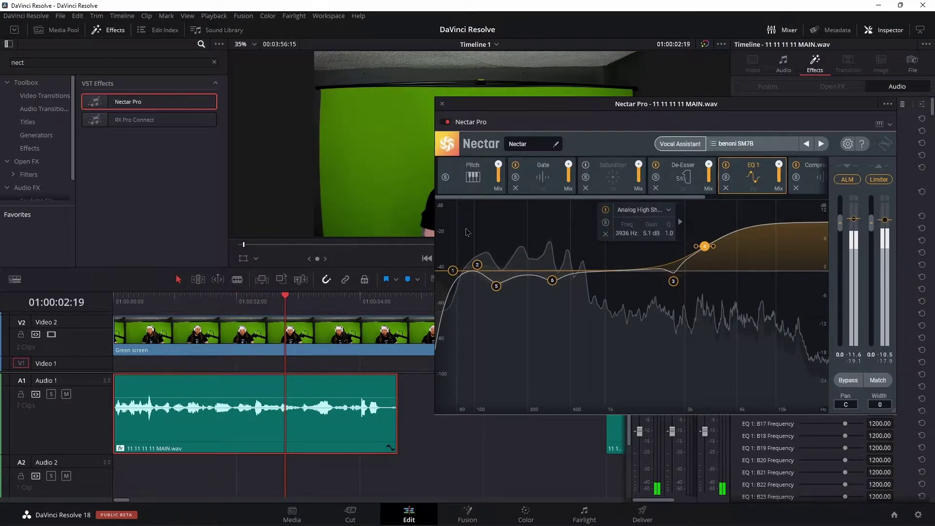
# Step: Close the Inspector, move the Nectar Pro window off the second voice clip, and play that clip for comparison
pyautogui.moveTo(776, 106); pyautogui.dragTo(415, 79)
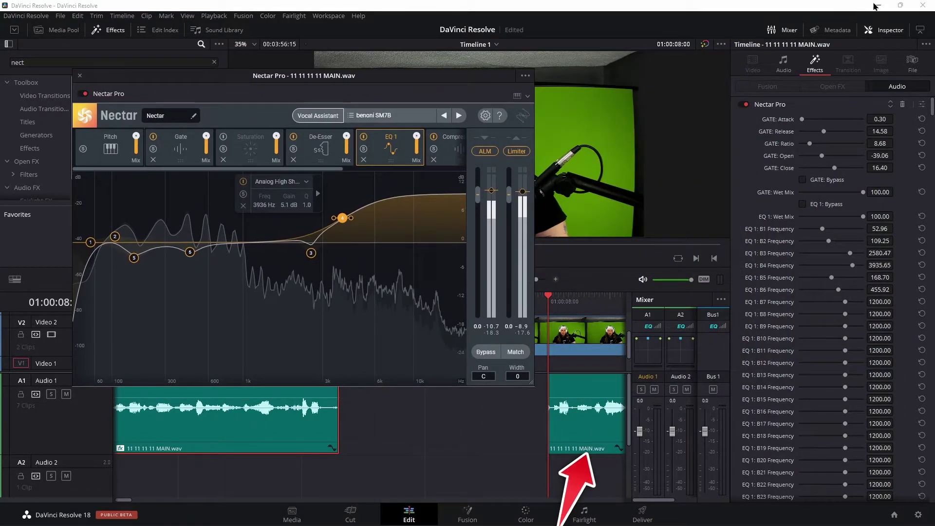
pyautogui.click(884, 31)
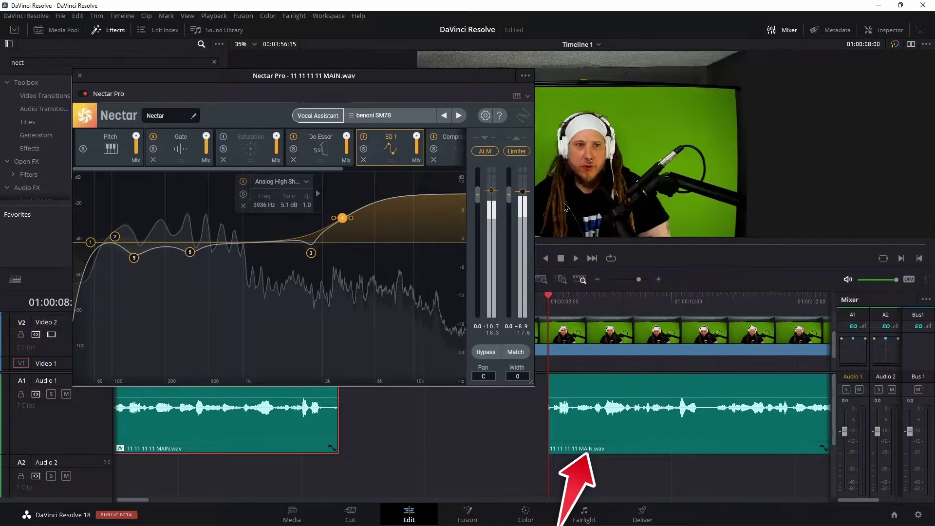
pyautogui.moveTo(400, 77); pyautogui.dragTo(355, 68)
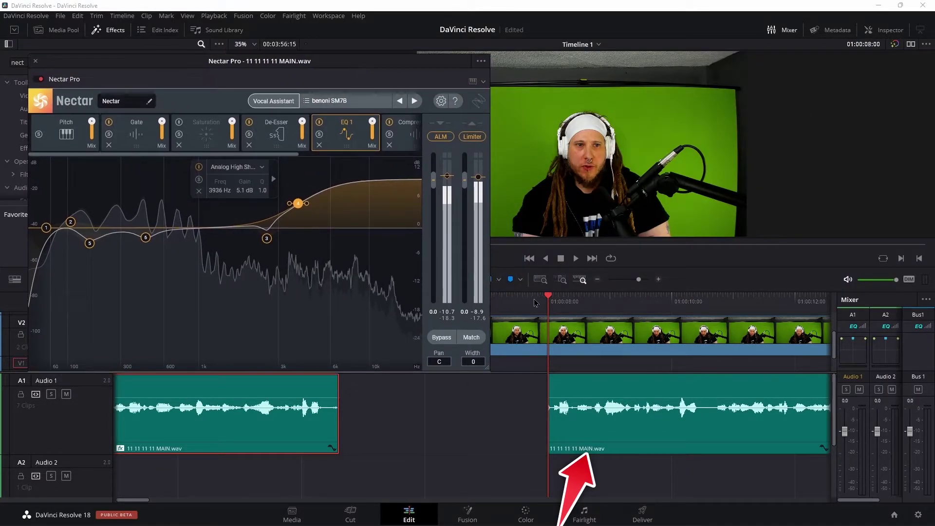
pyautogui.press('space')
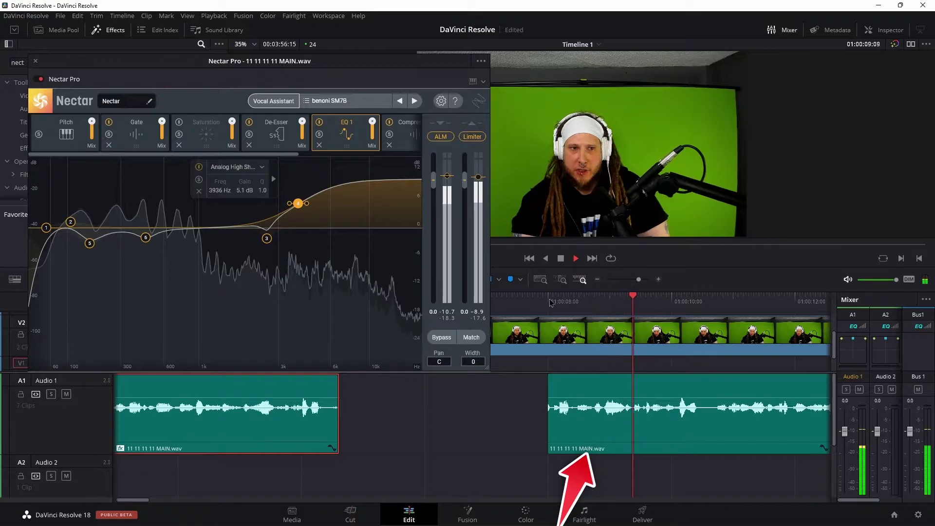
pyautogui.press('space')
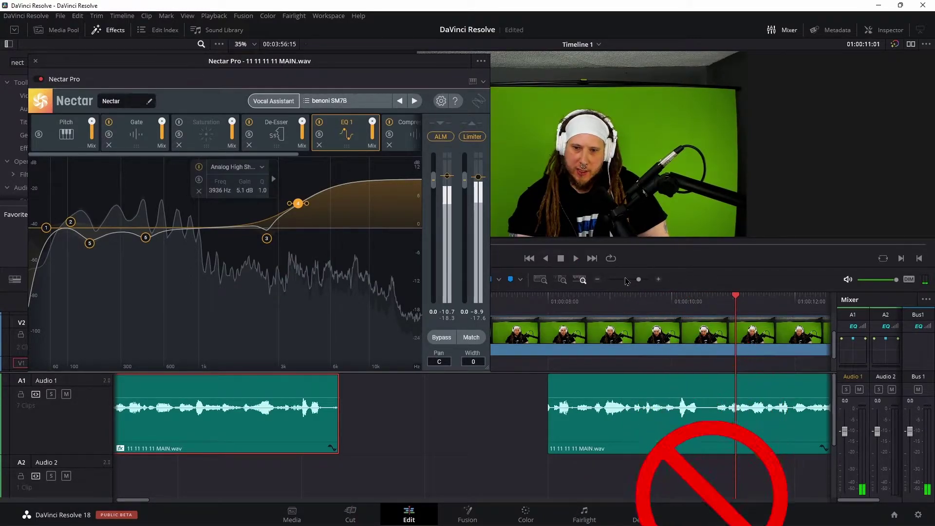
# Step: Go to the Fat Rock Drums clip on Audio 1 and play it
pyautogui.moveTo(639, 279); pyautogui.dragTo(625, 280)
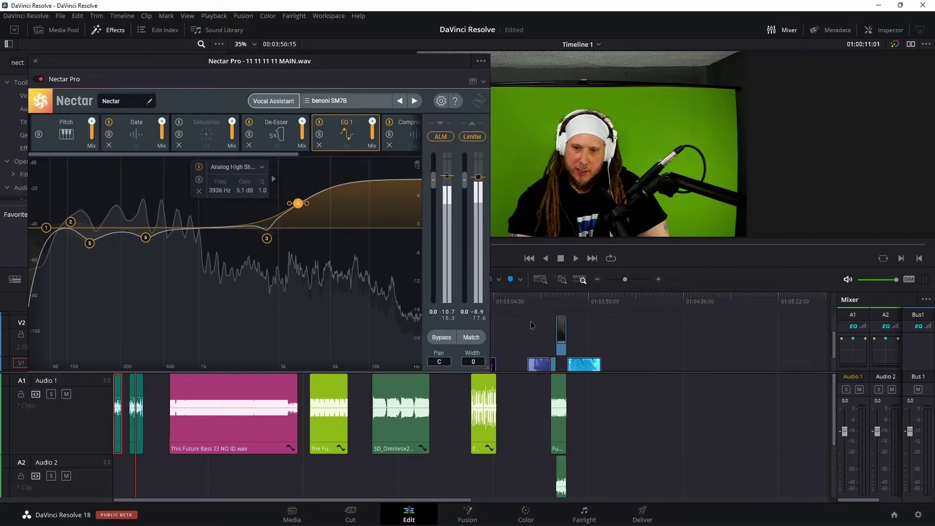
pyautogui.click(535, 302)
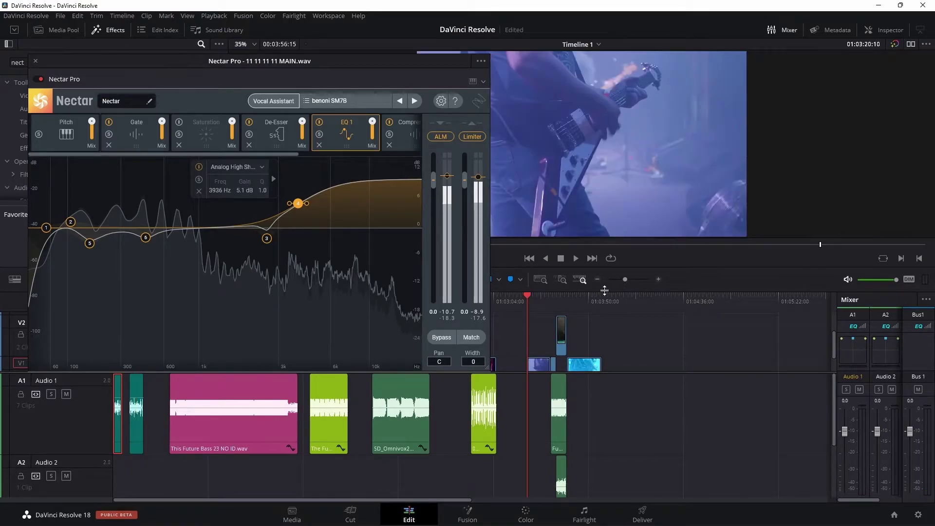
pyautogui.click(637, 279)
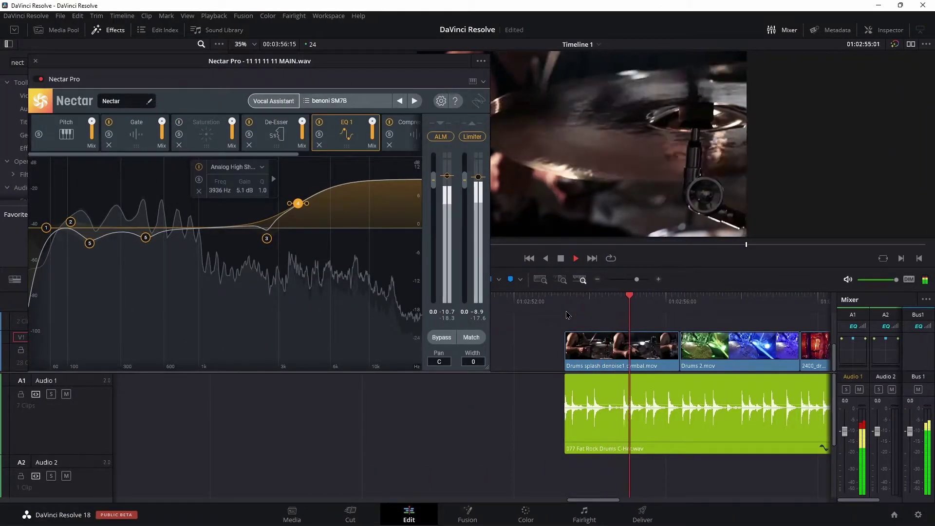
# Step: Stop the drum playback, return to the timeline start, and clear the Nectar Pro window off the Edit page
pyautogui.press('space')
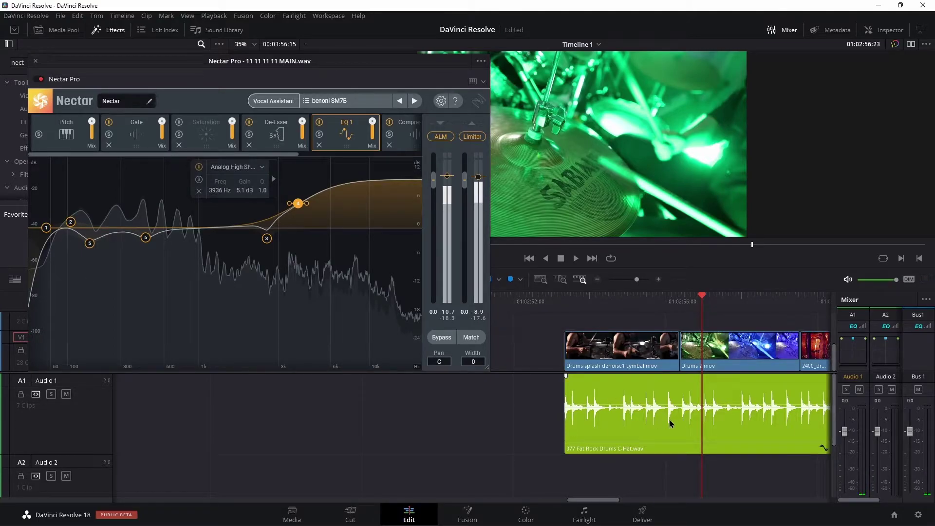
pyautogui.press('Home')
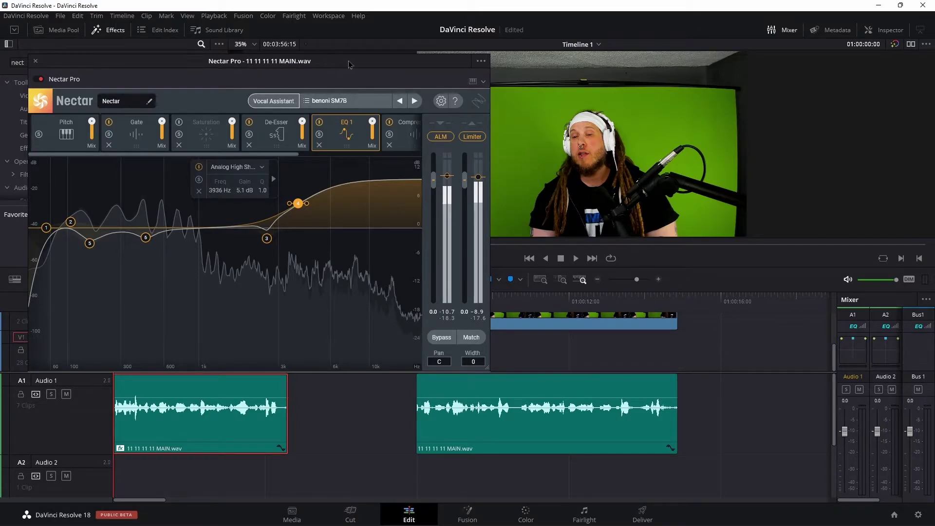
pyautogui.moveTo(349, 64); pyautogui.dragTo(589, 90)
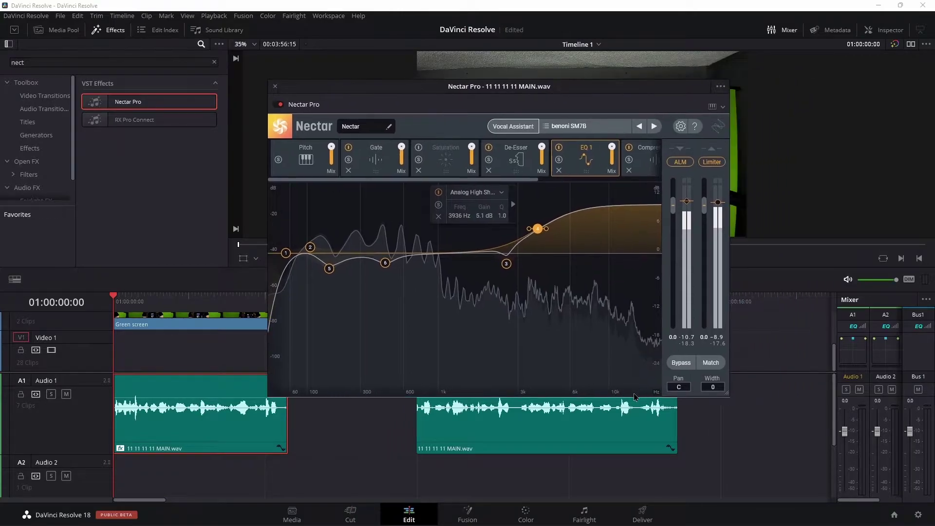
pyautogui.click(585, 515)
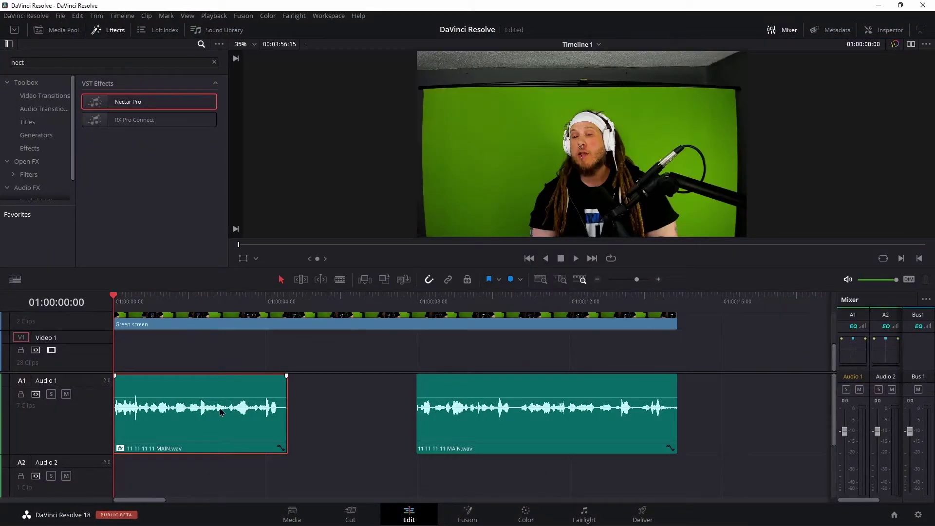
# Step: Search the effects for "clarity" and apply Clarity Vx Stereo to the first voice clip on Audio 1
pyautogui.click(214, 62)
pyautogui.write('clarity')
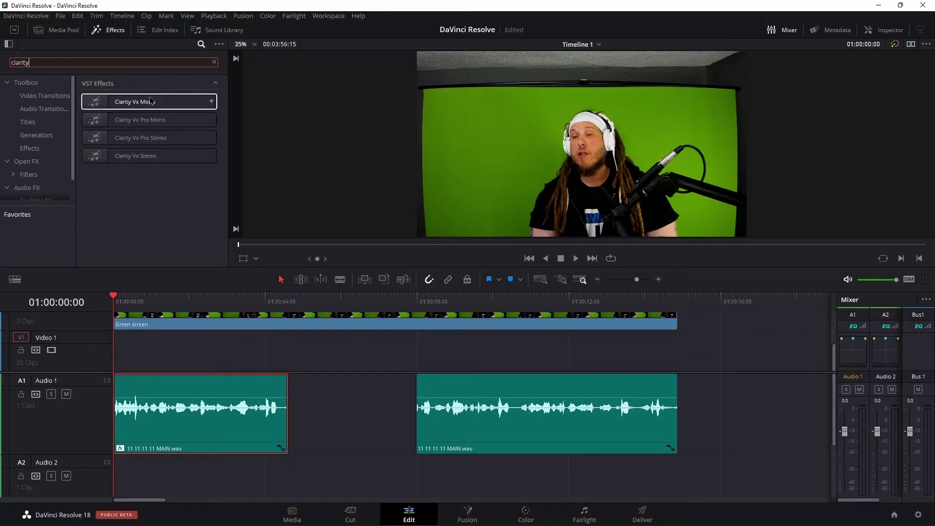
pyautogui.moveTo(98, 160); pyautogui.dragTo(201, 434)
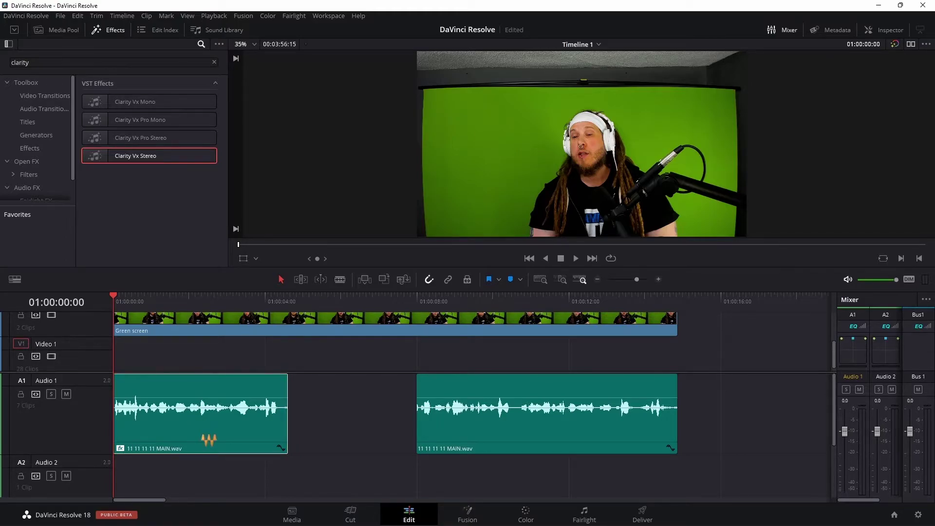
# Step: Set Clarity Vx Stereo's Ambience / Voice amount to about 37.5 and play the first voice clip
pyautogui.moveTo(484, 317)
pyautogui.mouseDown()
pyautogui.moveTo(476, 309)
pyautogui.moveTo(475, 317)
pyautogui.mouseUp()
pyautogui.press('space')
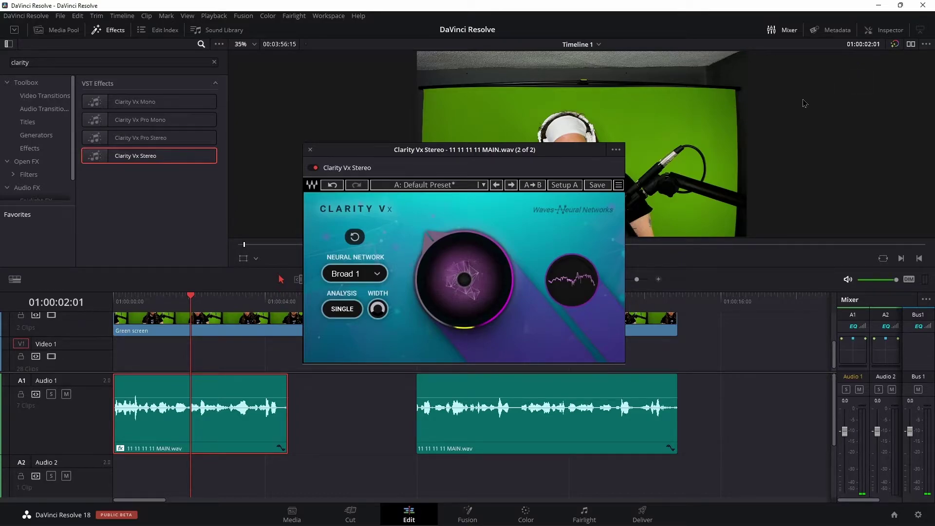
# Step: Show the first voice clip's effects in the Inspector and move Clarity Vx Stereo above Nectar Pro in the effect order
pyautogui.hotkey('ctrl', '9')
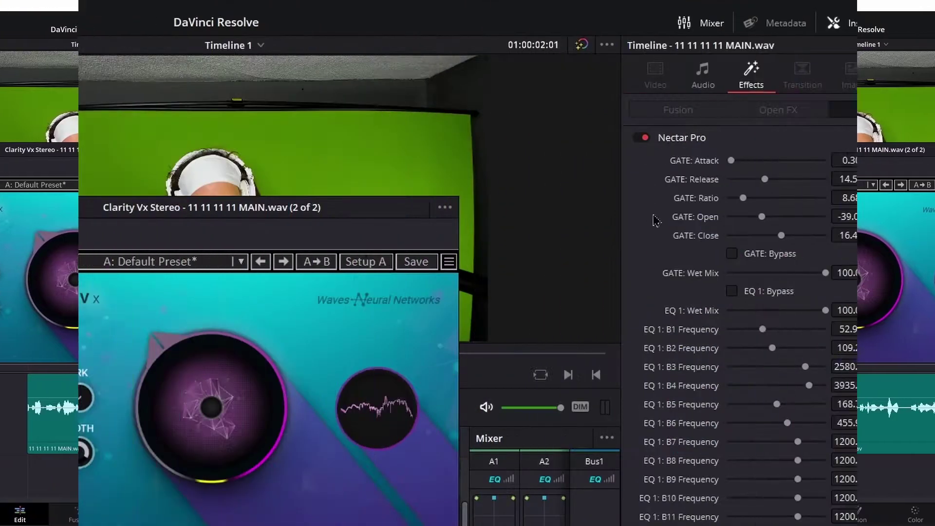
pyautogui.scroll(-20, 780, 292)
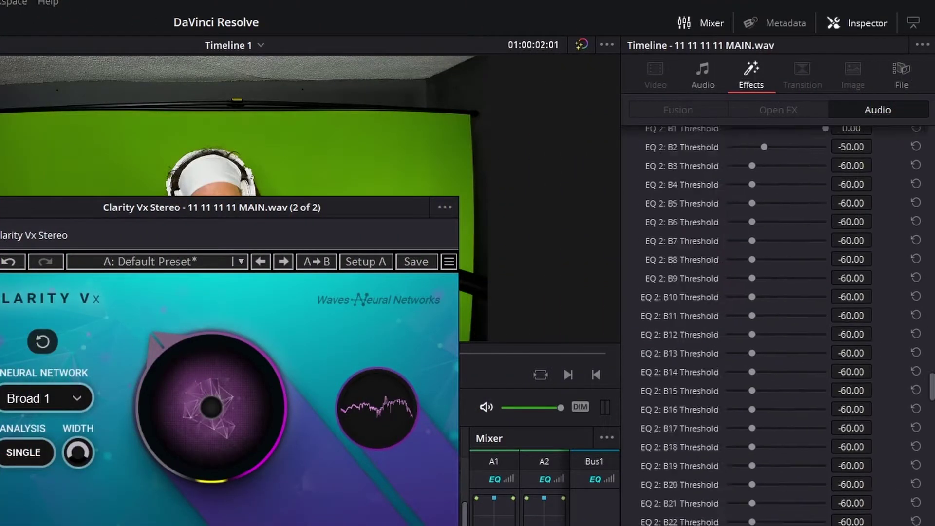
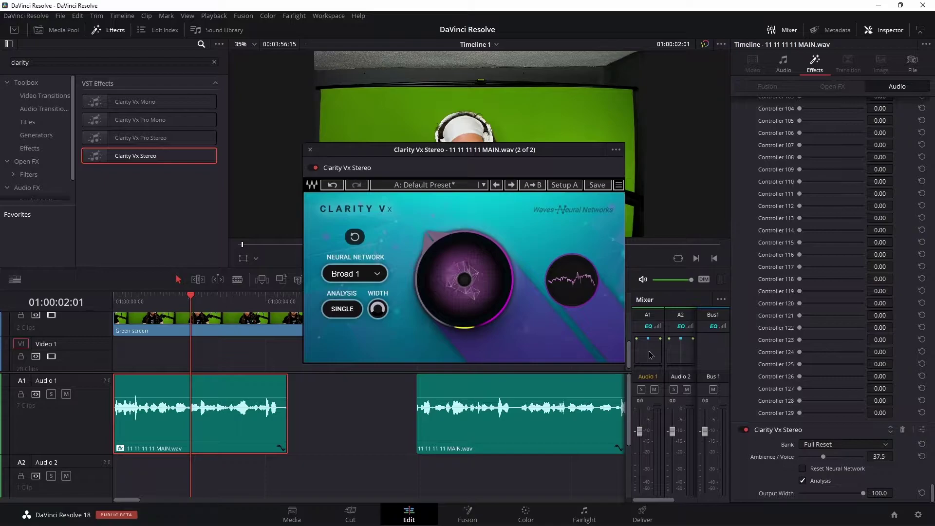
pyautogui.click(585, 516)
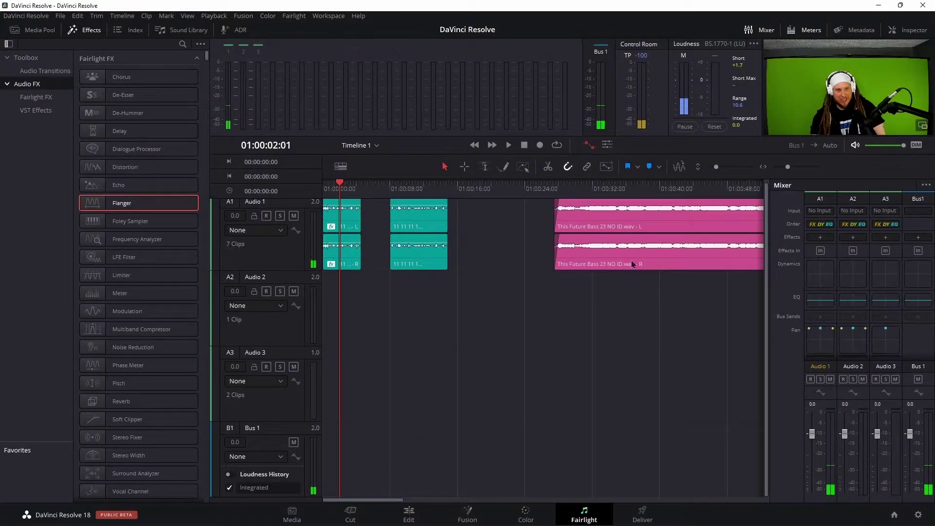
pyautogui.click(407, 513)
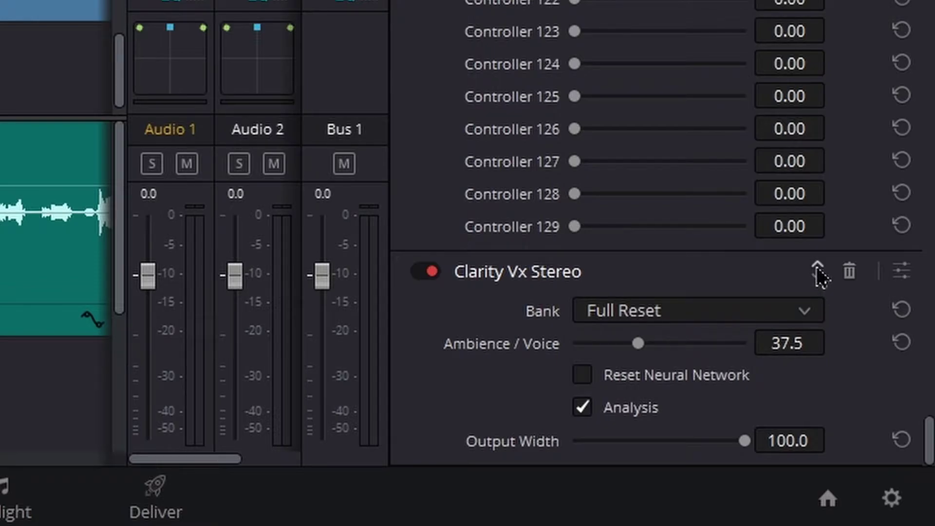
pyautogui.click(818, 268)
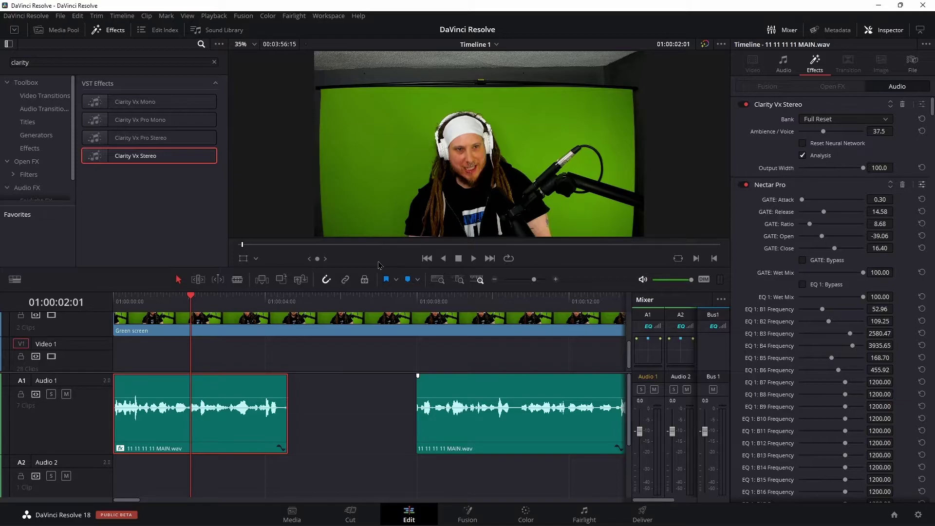
# Step: Set Nectar Pro's EQ 1 high-shelf band 4 to about 4039 Hz with 0.4 dB gain and show the Compressor module
pyautogui.moveTo(500, 250); pyautogui.dragTo(505, 266)
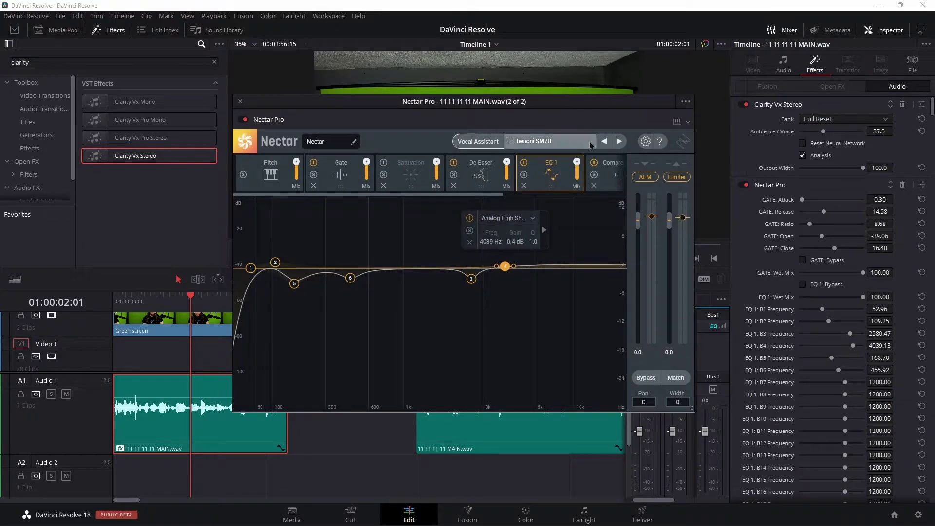
pyautogui.click(611, 172)
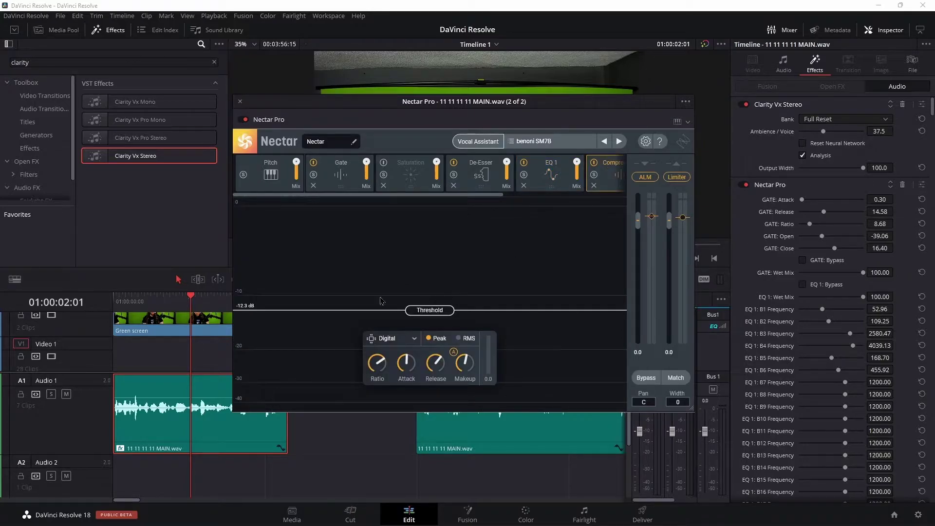
# Step: Return to the timeline start and arrange the Clarity Vx Stereo and Nectar Pro windows side by side
pyautogui.press('Home')
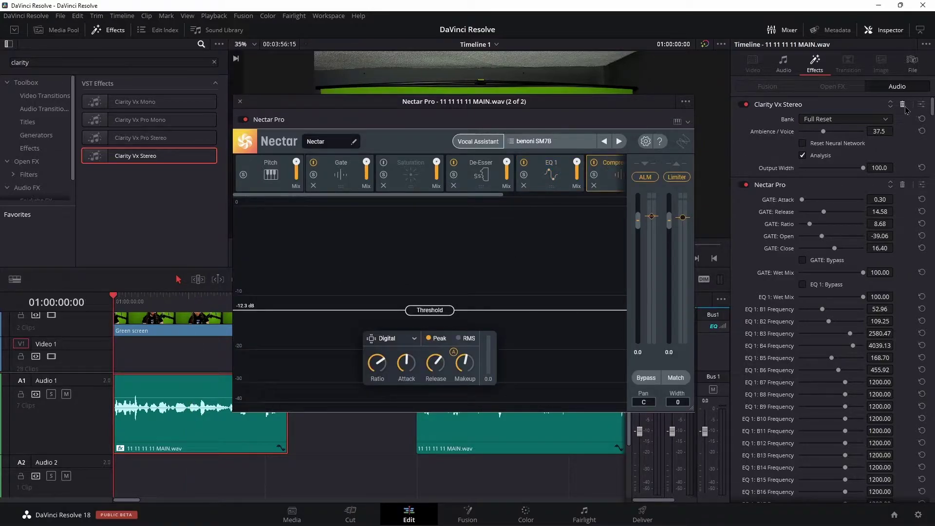
pyautogui.click(921, 105)
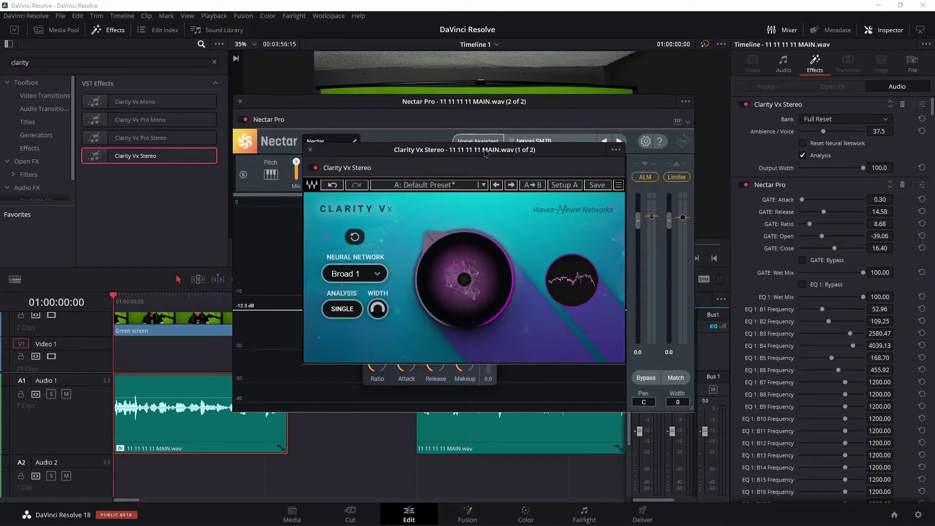
pyautogui.moveTo(485, 153); pyautogui.dragTo(233, 79)
pyautogui.moveTo(477, 106); pyautogui.dragTo(659, 72)
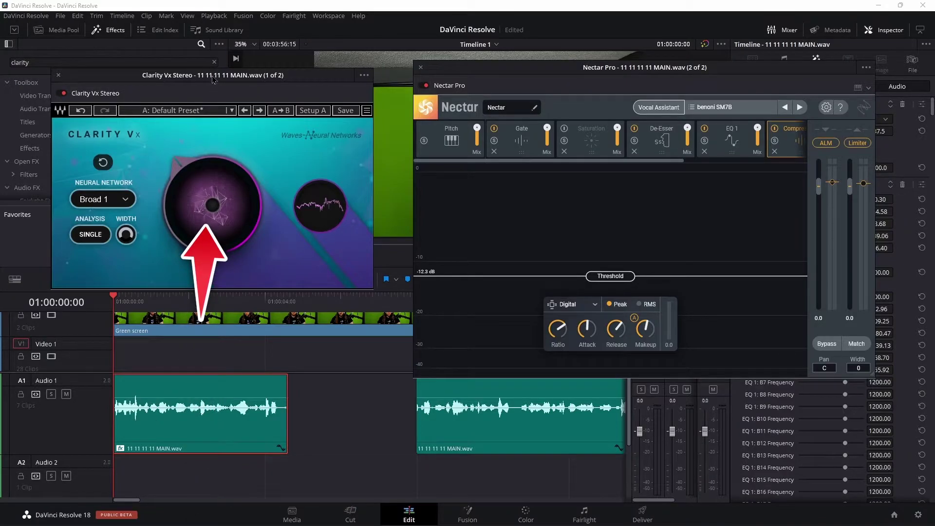
pyautogui.moveTo(213, 80); pyautogui.dragTo(226, 94)
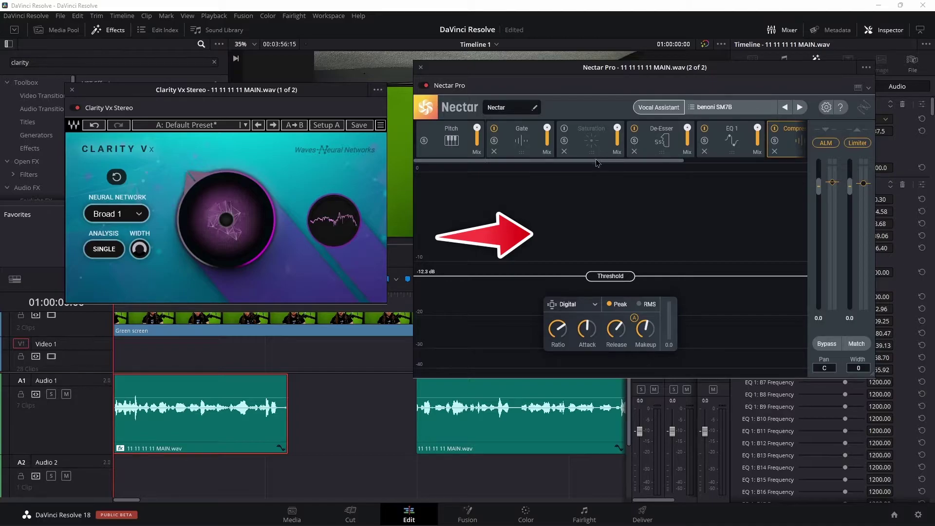
pyautogui.scroll(-5, 591, 134)
pyautogui.moveTo(709, 162); pyautogui.dragTo(567, 164)
pyautogui.moveTo(294, 98); pyautogui.dragTo(285, 98)
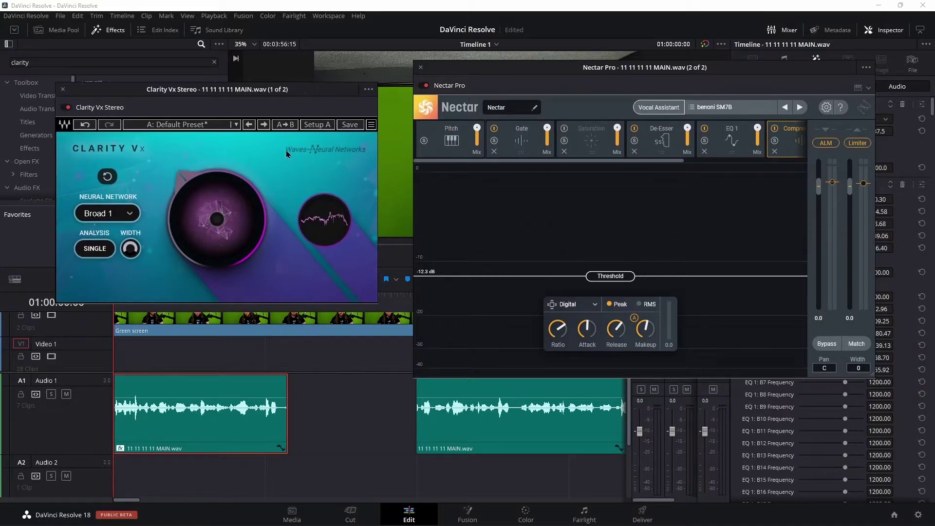
# Step: Play the first voice clip while raising Clarity Vx Stereo's Ambience / Voice amount to about 63.6, and close the plug-in window
pyautogui.press('space')
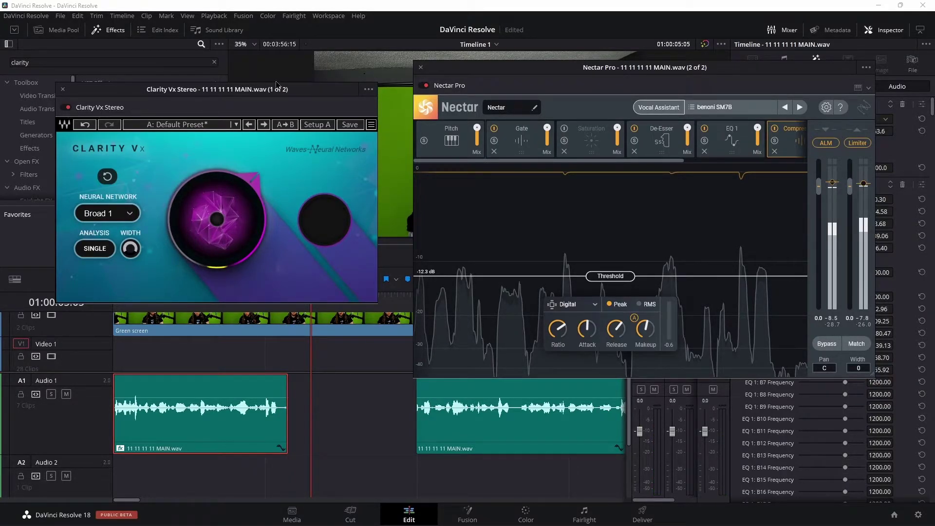
pyautogui.moveTo(264, 85); pyautogui.dragTo(253, 83)
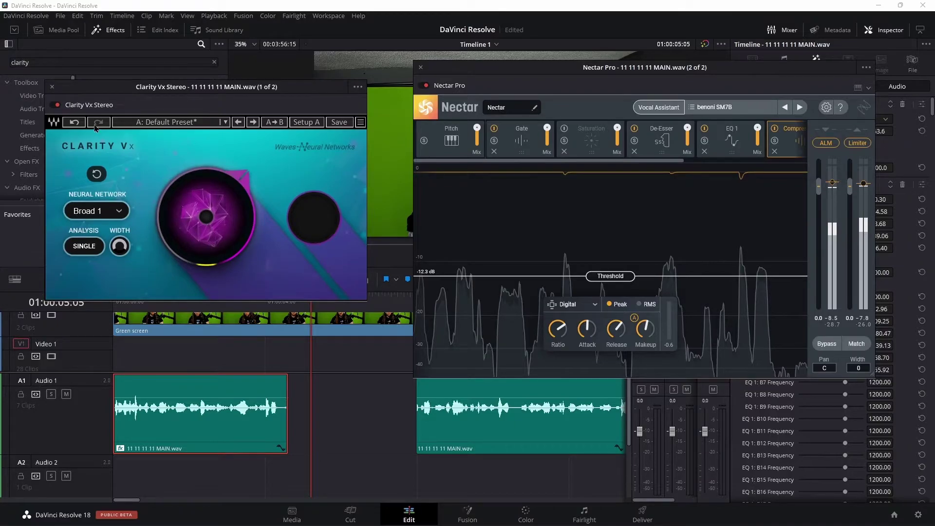
pyautogui.click(52, 88)
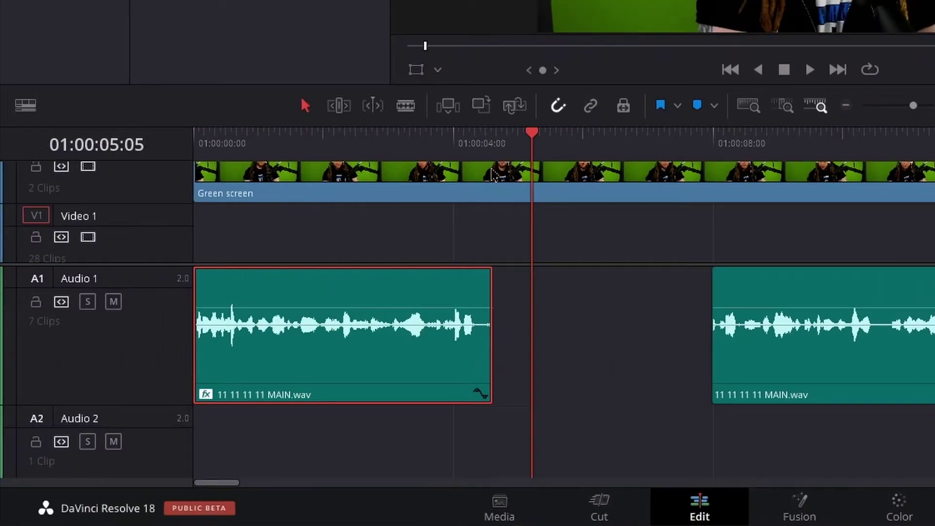
# Step: Move the playhead back to 01:00:02:01 and reopen the Nectar Pro window for the first voice clip
pyautogui.moveTo(536, 147); pyautogui.dragTo(326, 146)
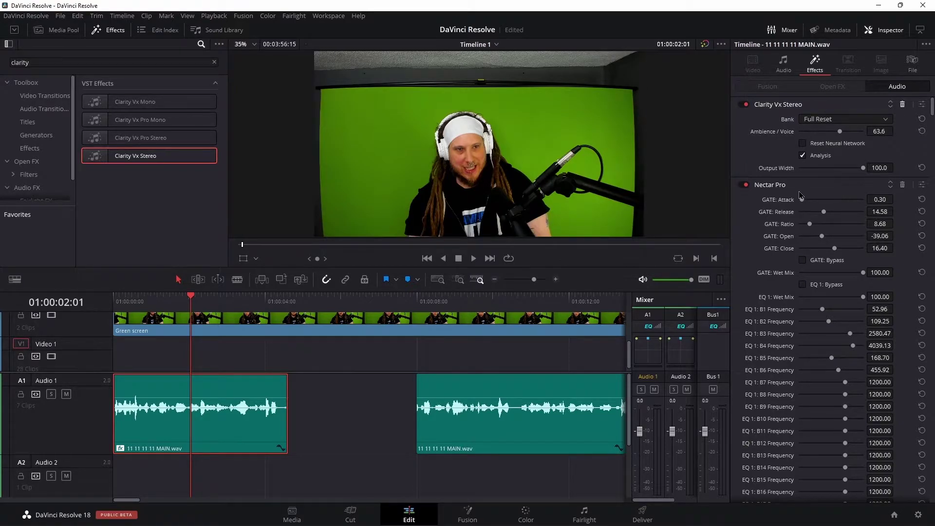
pyautogui.scroll(-3, 801, 195)
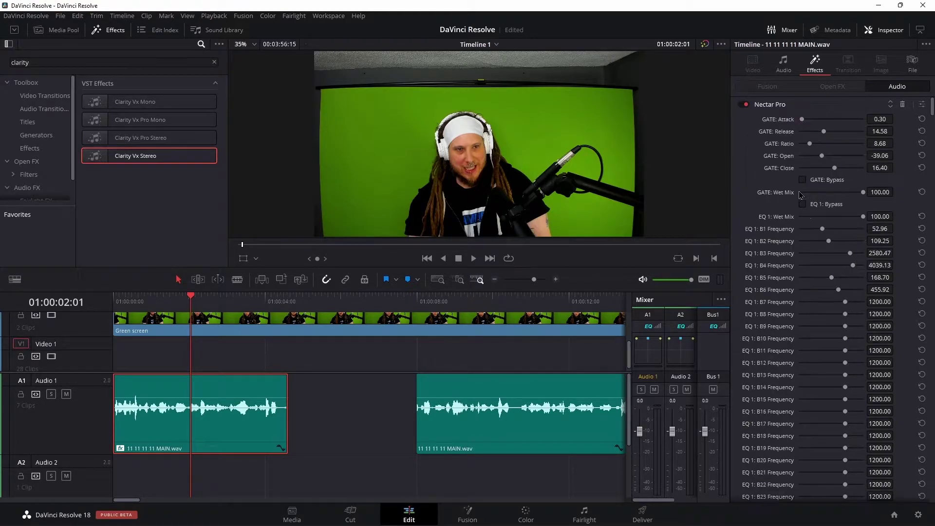
pyautogui.click(922, 104)
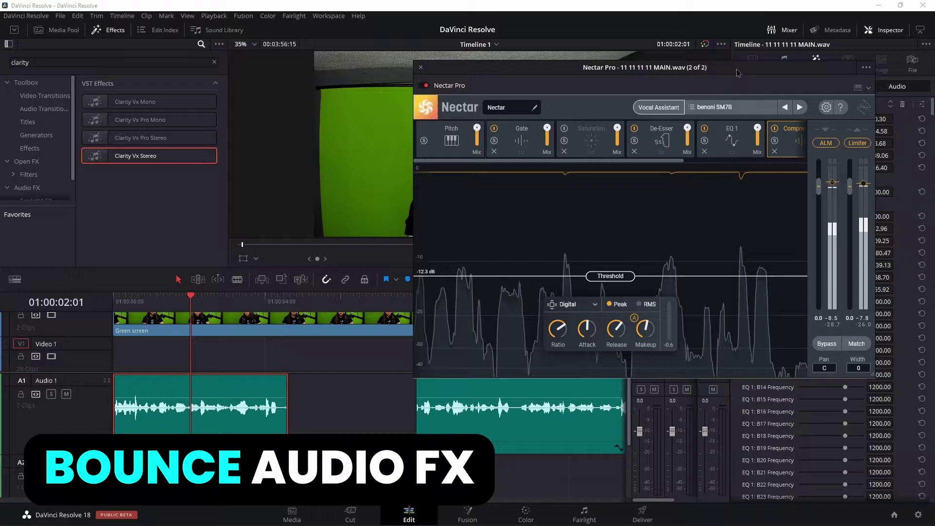
pyautogui.moveTo(739, 73); pyautogui.dragTo(664, 86)
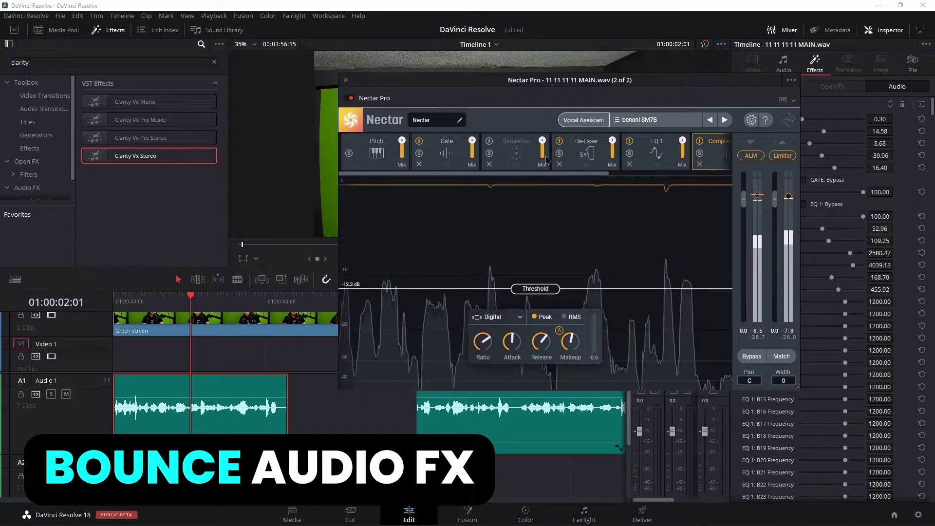
# Step: Set EQ 1's band 1 to about 244 Hz and high-shelf band 4 to about 3547 Hz with 3.2 dB gain, and play the clip from its start
pyautogui.click(655, 152)
pyautogui.moveTo(610, 245); pyautogui.dragTo(597, 222)
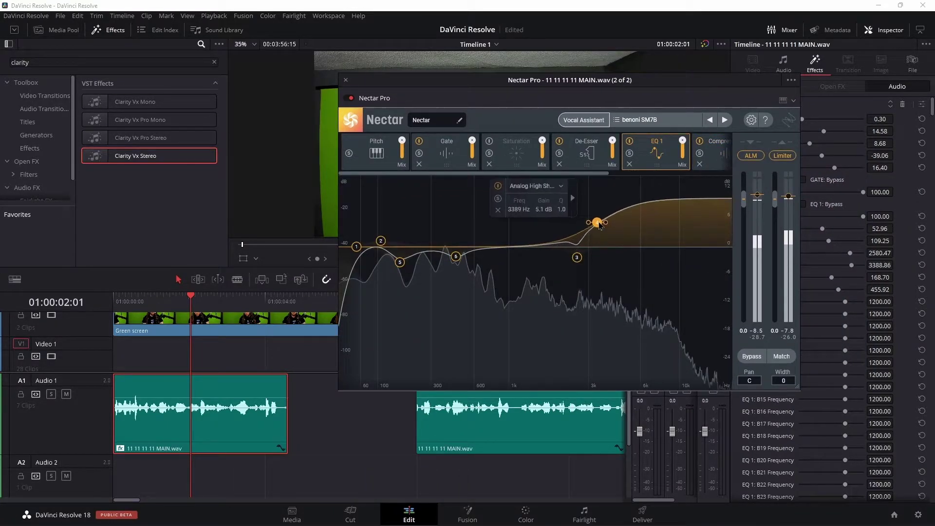
pyautogui.moveTo(192, 297); pyautogui.dragTo(115, 298)
pyautogui.moveTo(357, 247); pyautogui.dragTo(424, 252)
pyautogui.moveTo(602, 226); pyautogui.dragTo(606, 235)
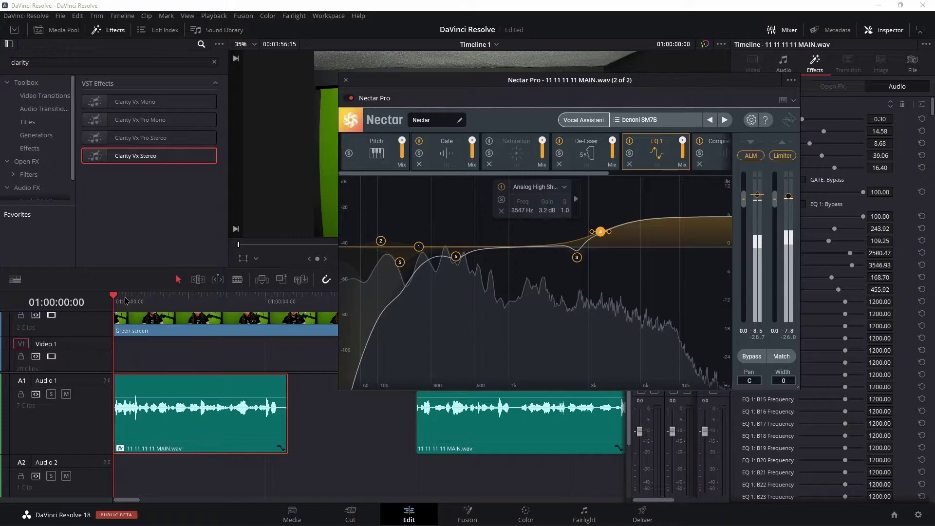
pyautogui.press('space')
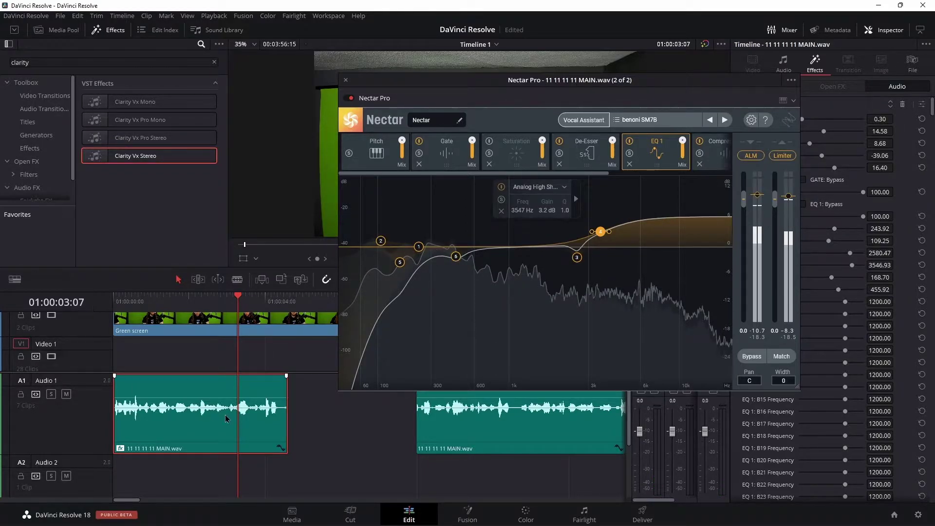
# Step: Move the Nectar Pro window aside, replay the first voice clip from near its start, and return the playhead to 01:00:00:07
pyautogui.moveTo(673, 85); pyautogui.dragTo(777, 260)
pyautogui.click(140, 299)
pyautogui.press('space')
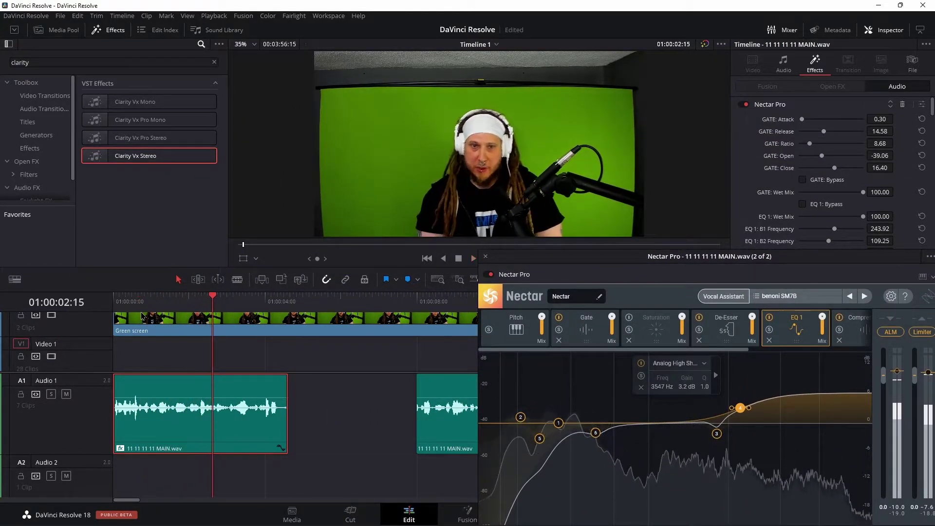
pyautogui.click(124, 298)
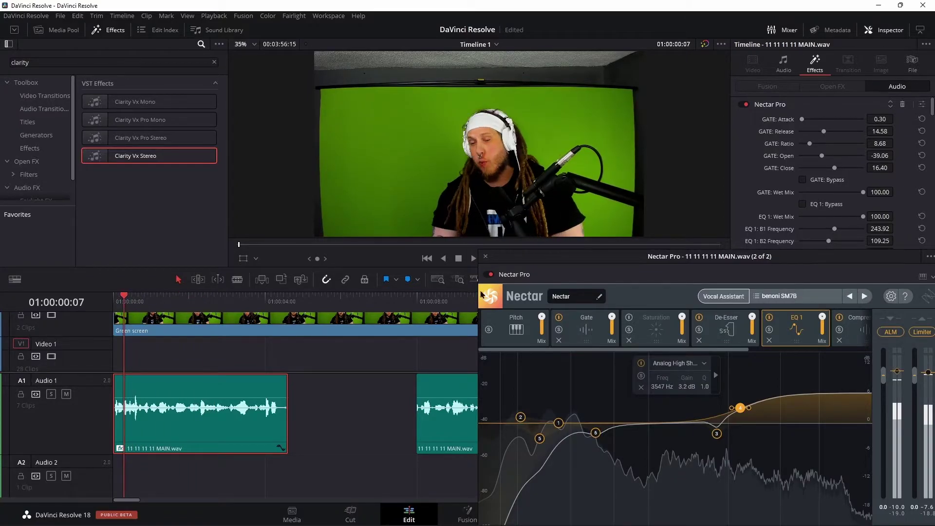
# Step: Move the Nectar Pro window over the viewer and bounce its audio effect on the first voice clip
pyautogui.moveTo(619, 267); pyautogui.dragTo(455, 116)
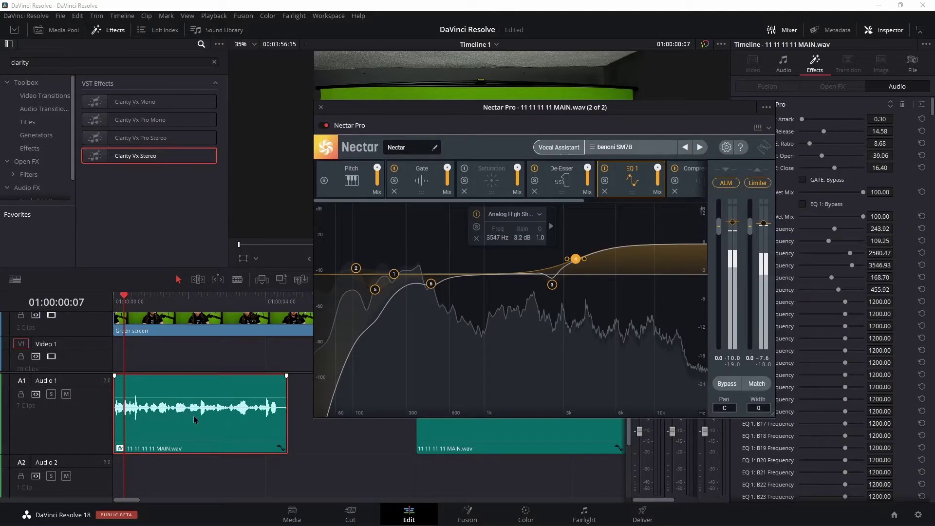
pyautogui.moveTo(631, 109); pyautogui.dragTo(503, 105)
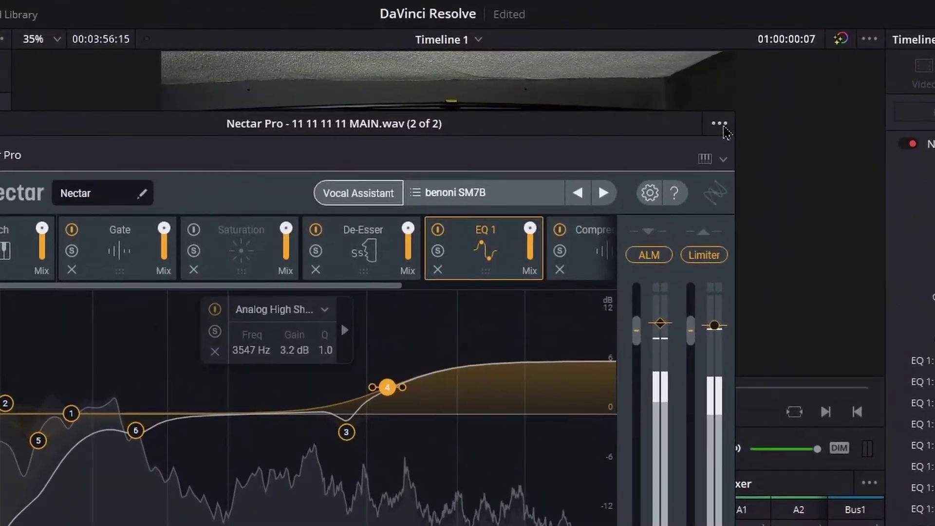
pyautogui.click(700, 117)
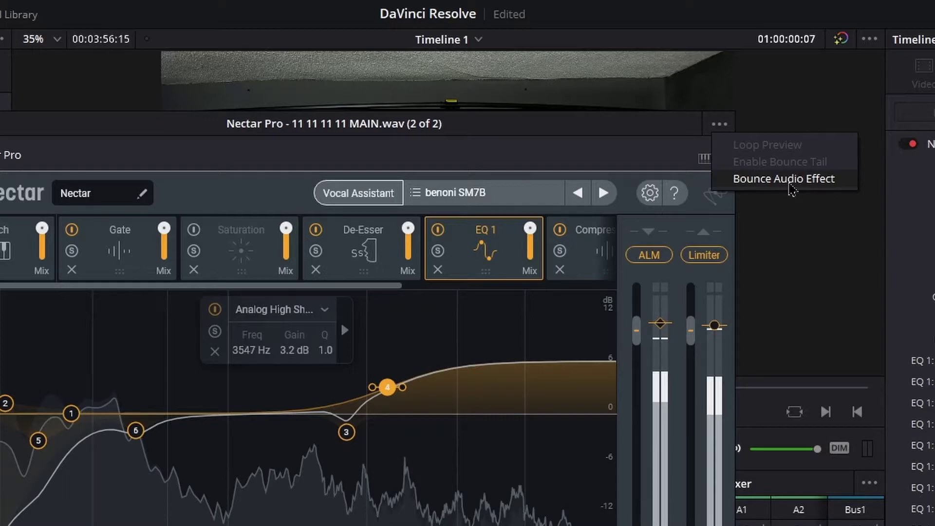
pyautogui.click(791, 188)
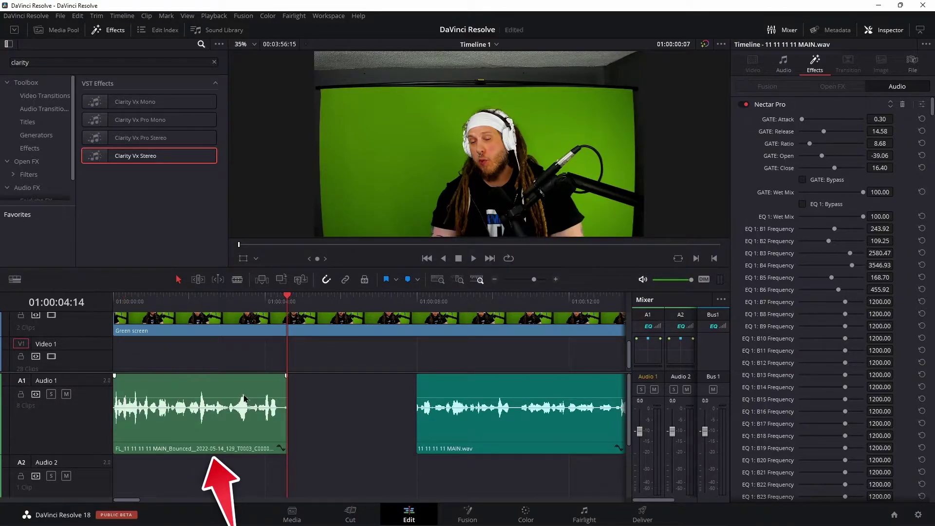
# Step: Move the playhead to 01:00:02:02 and select the second voice clip and the bounced clip to compare their Inspector settings
pyautogui.moveTo(288, 302); pyautogui.dragTo(213, 302)
pyautogui.click(515, 426)
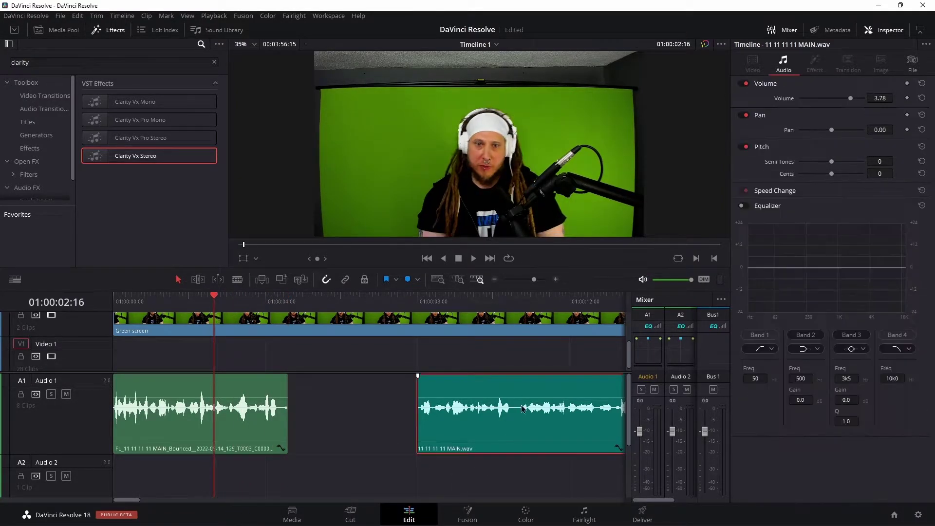
pyautogui.moveTo(228, 303); pyautogui.dragTo(192, 303)
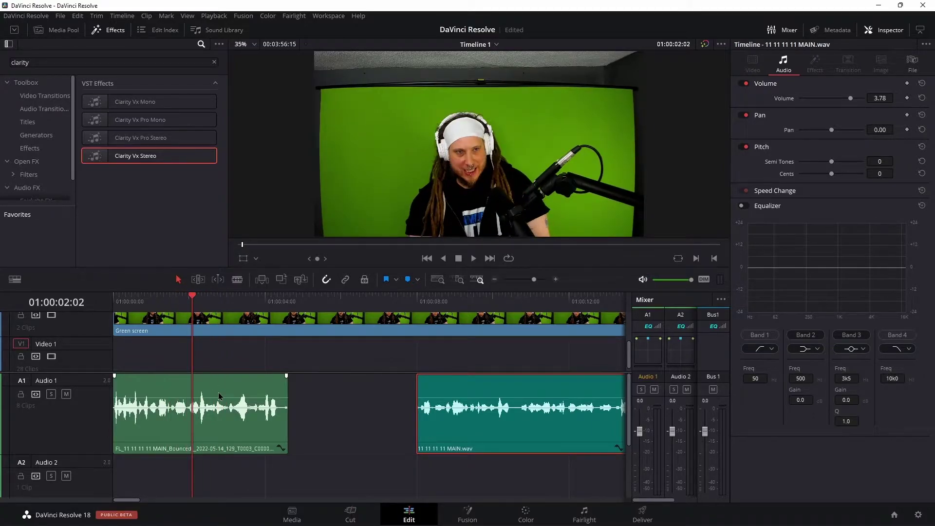
pyautogui.click(214, 433)
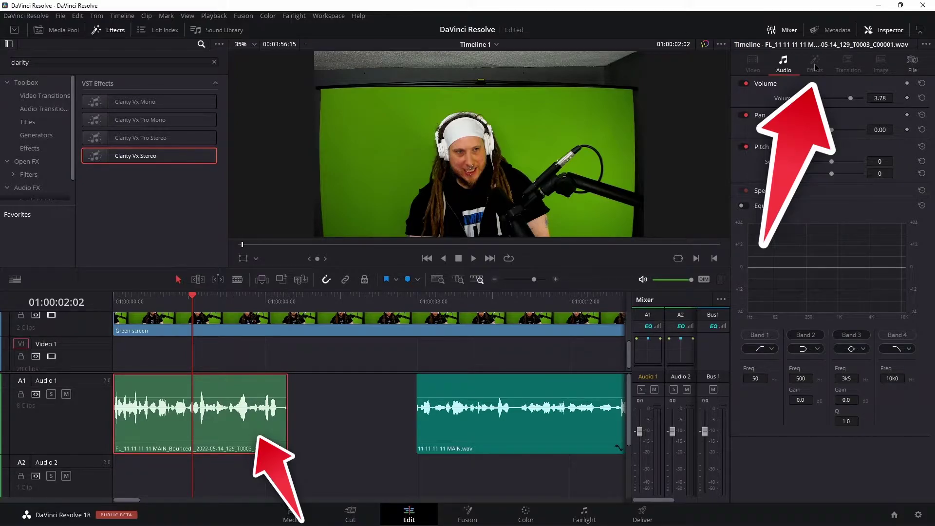
# Step: Play the bounced voice clip from 01:00:00:06 and return the playhead to the timeline start
pyautogui.click(125, 298)
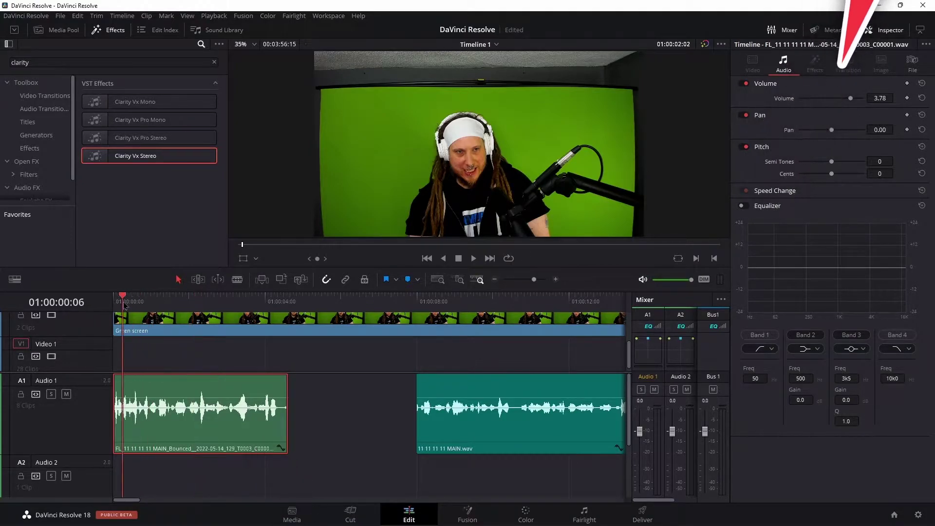
pyautogui.press('space')
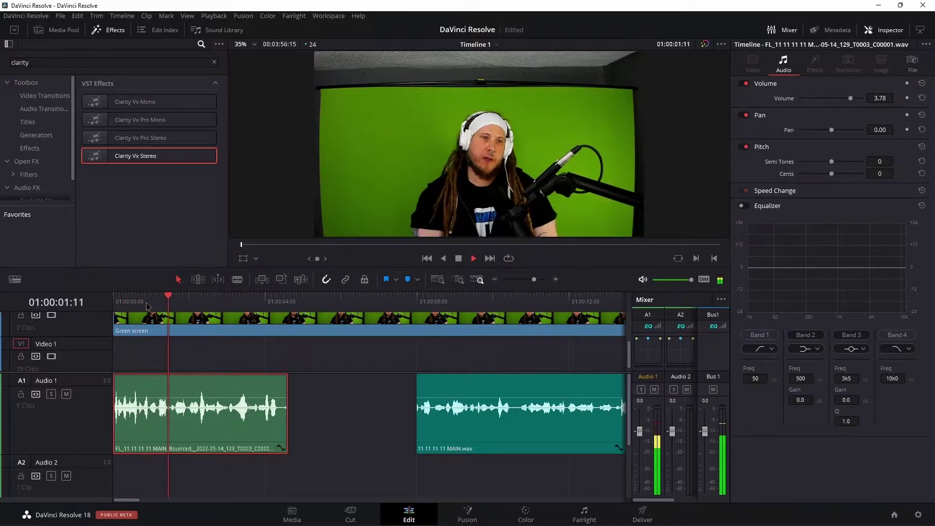
pyautogui.press('space')
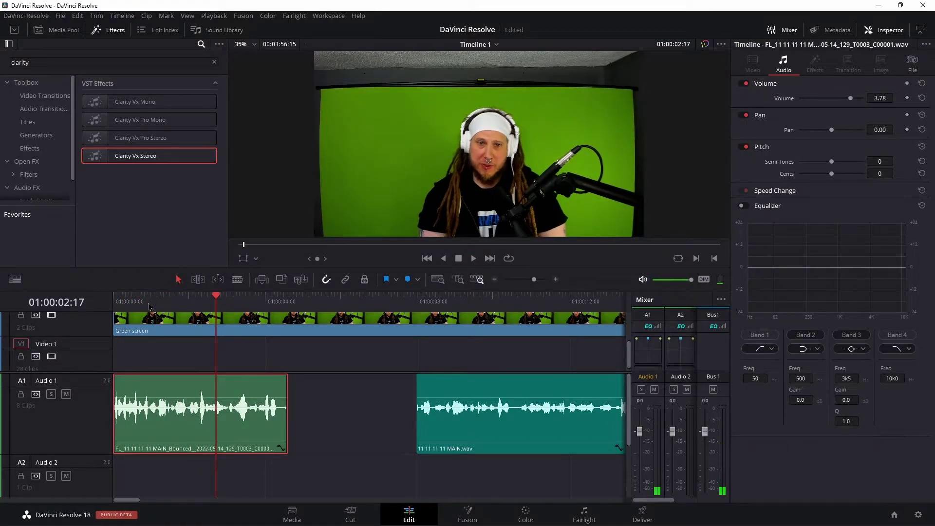
pyautogui.moveTo(230, 303); pyautogui.dragTo(114, 301)
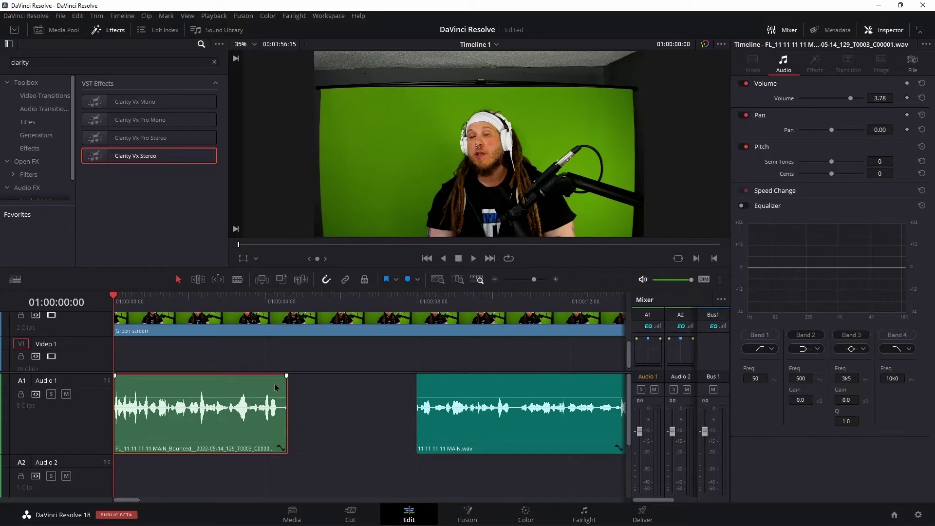
# Step: Show the audio track layers and select the original voice clip beneath the bounced one on Audio 1
pyautogui.click(188, 18)
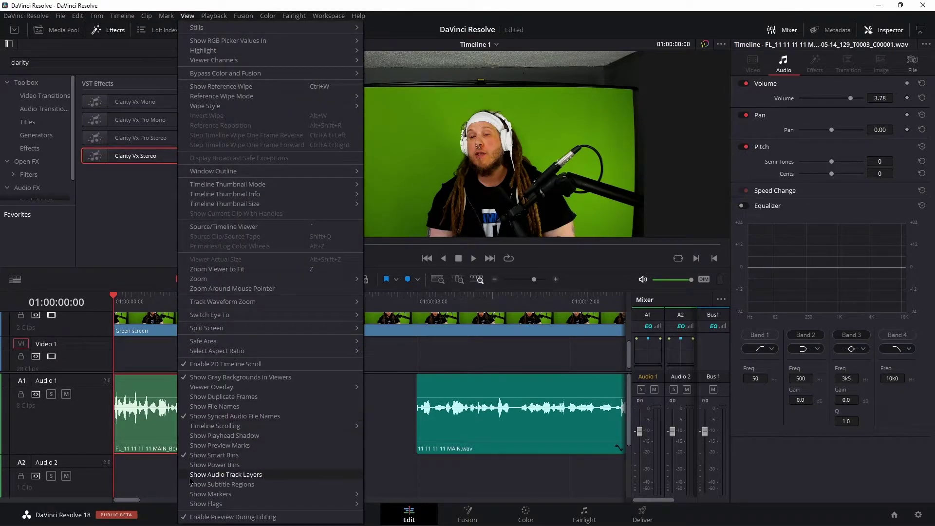
pyautogui.click(269, 475)
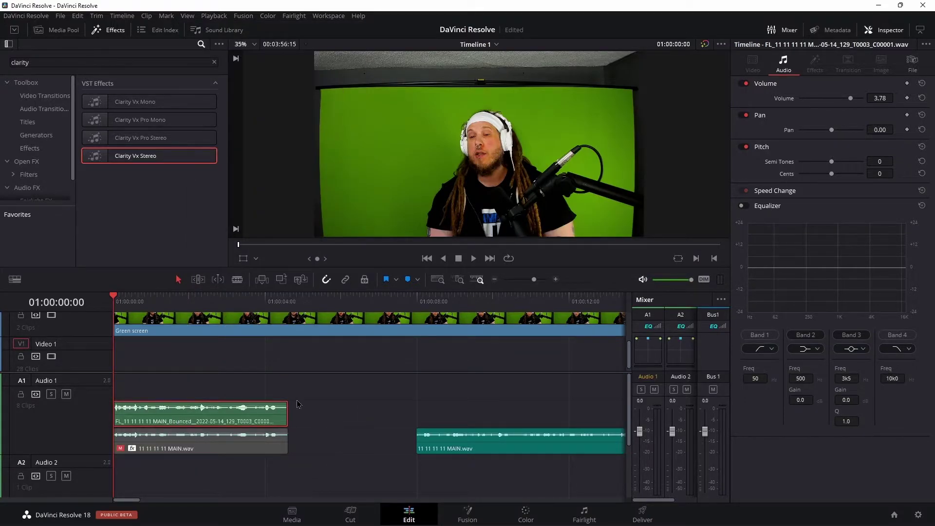
pyautogui.click(242, 447)
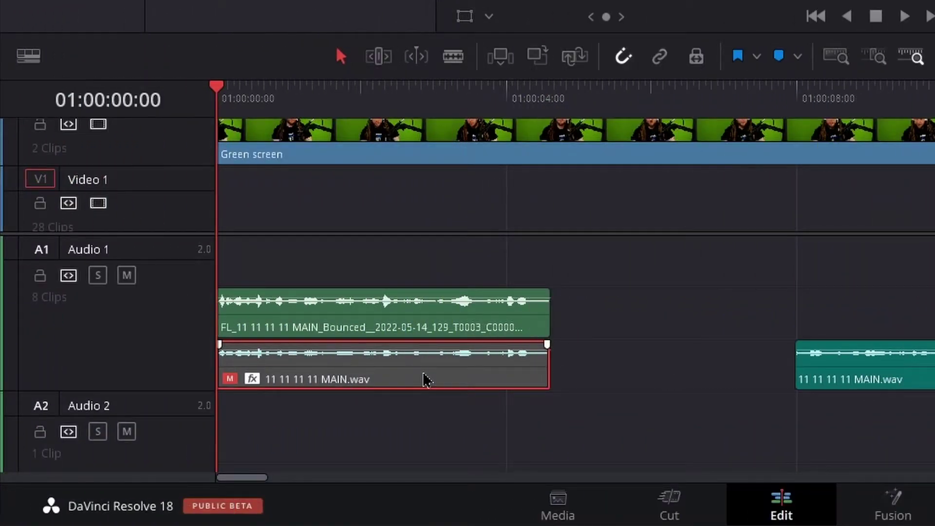
# Step: Toggle the original voice clip until it is enabled, move it above the bounced clip, and set the playhead to 01:00:00:18
pyautogui.moveTo(424, 380); pyautogui.dragTo(340, 382)
pyautogui.press('d')
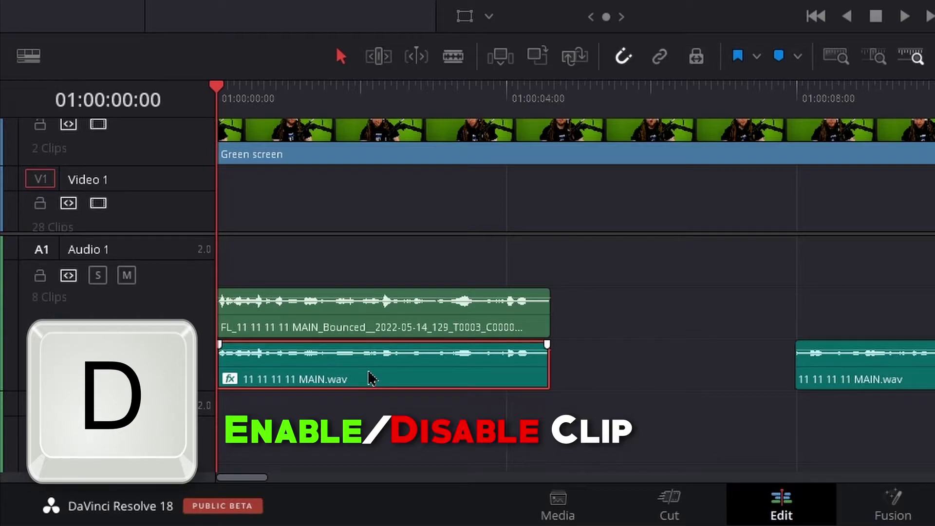
pyautogui.press('d')
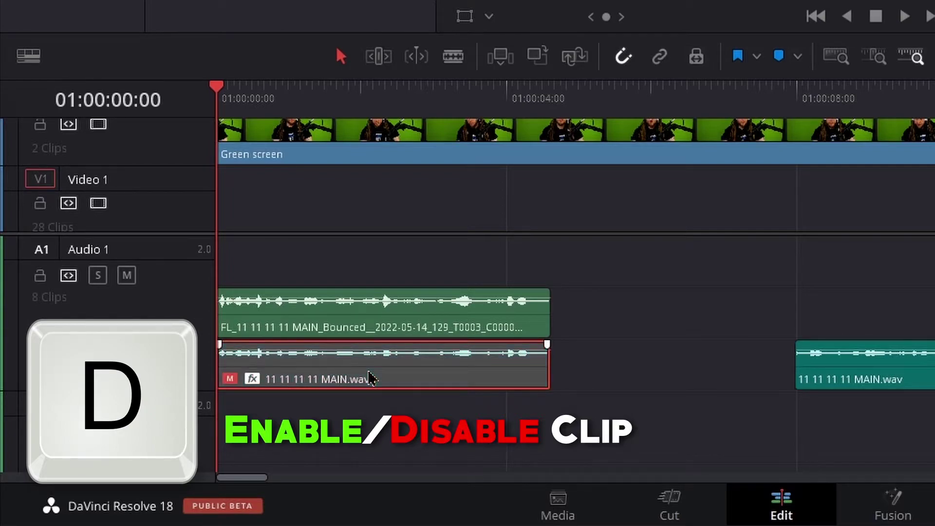
pyautogui.press('d')
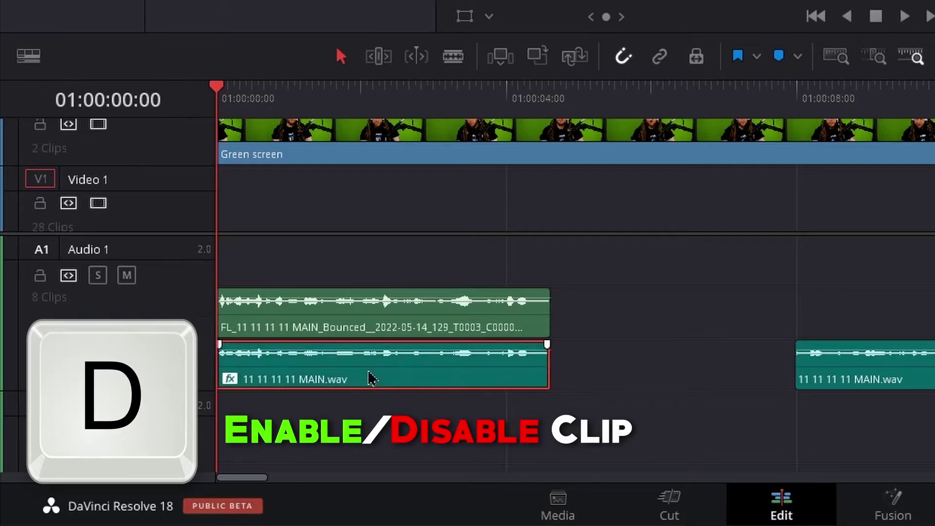
pyautogui.moveTo(382, 376); pyautogui.dragTo(275, 288)
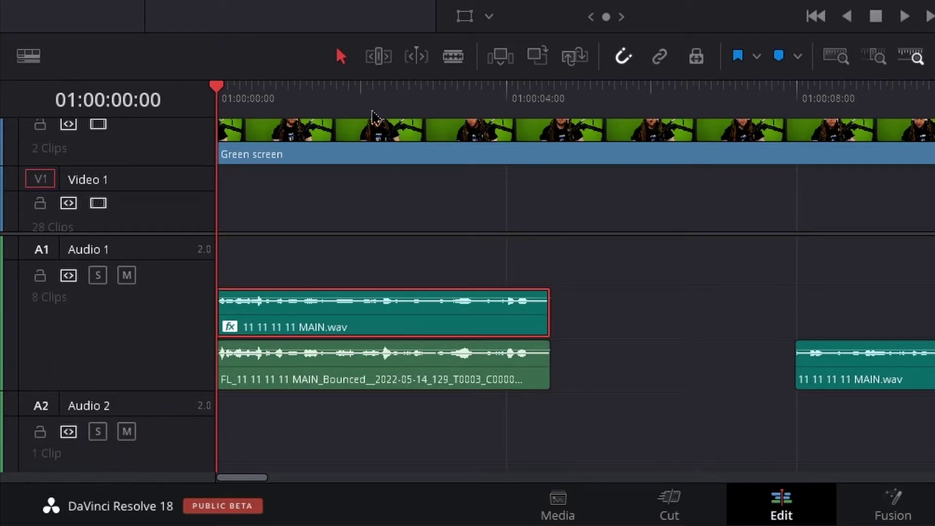
pyautogui.moveTo(282, 100); pyautogui.dragTo(269, 99)
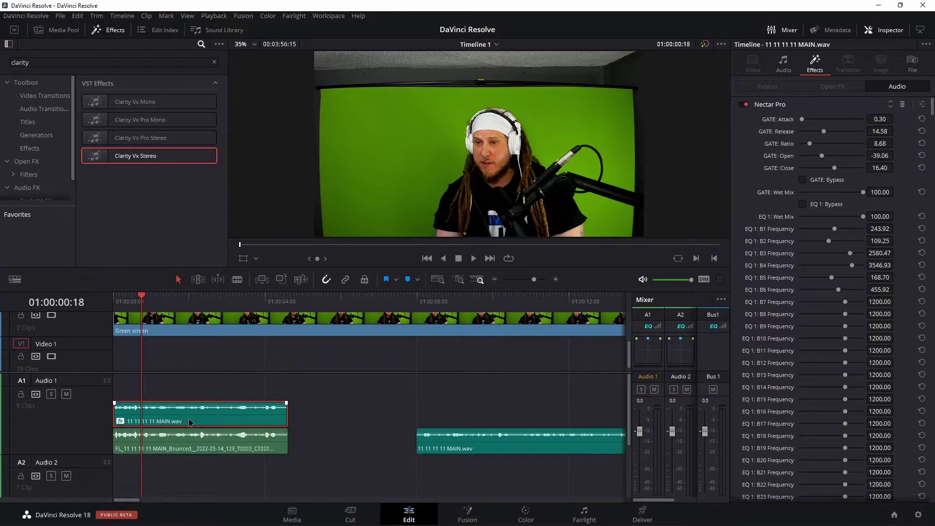
# Step: Move the original voice clip back beneath the bounced clip and disable it
pyautogui.moveTo(190, 422); pyautogui.dragTo(190, 449)
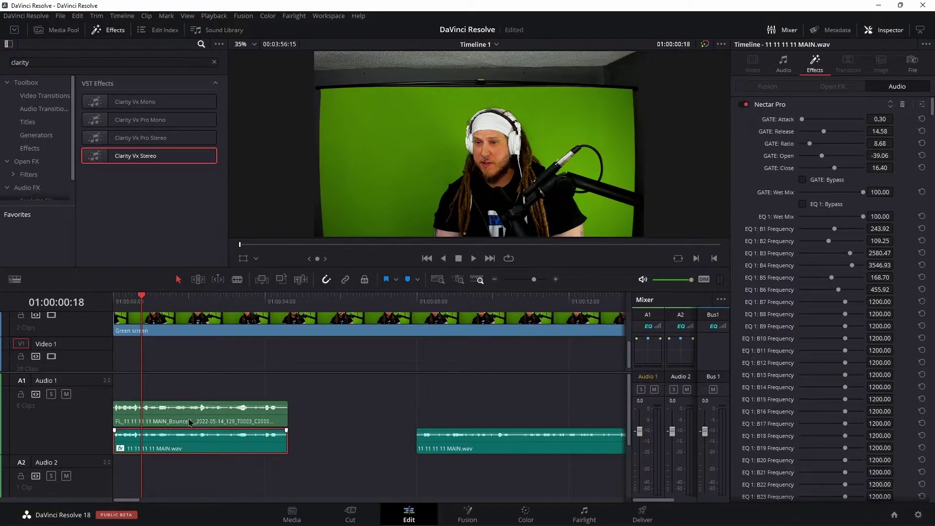
pyautogui.press('d')
# Step: Hide the audio track layers and close the Inspector
pyautogui.click(189, 17)
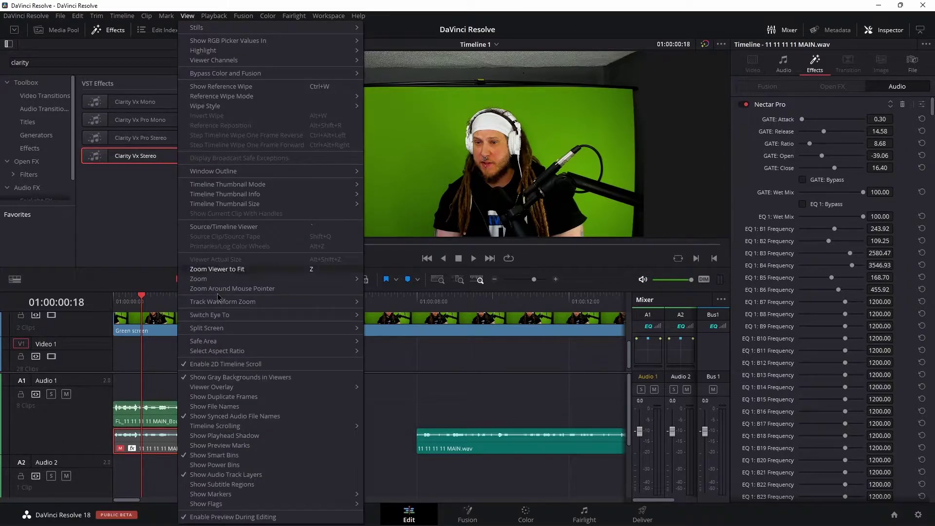
pyautogui.click(243, 476)
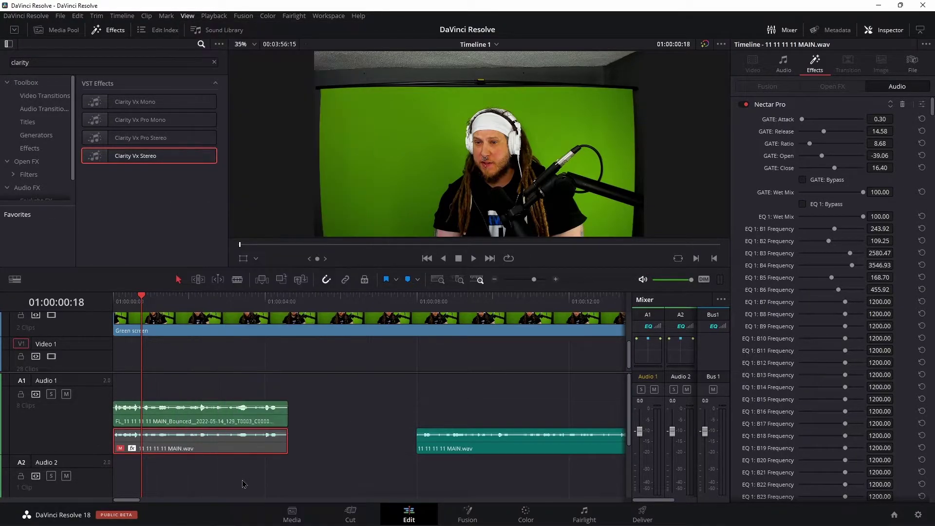
pyautogui.click(895, 36)
# Step: Shift the bounced clip along Audio 1 by +05:23 and place the playhead at 01:00:00:23
pyautogui.click(243, 422)
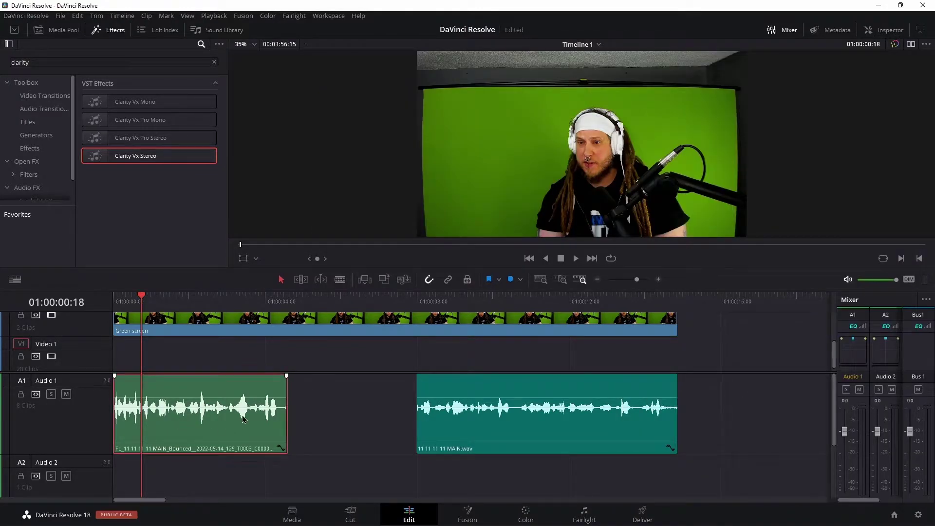
pyautogui.moveTo(163, 429); pyautogui.dragTo(388, 426)
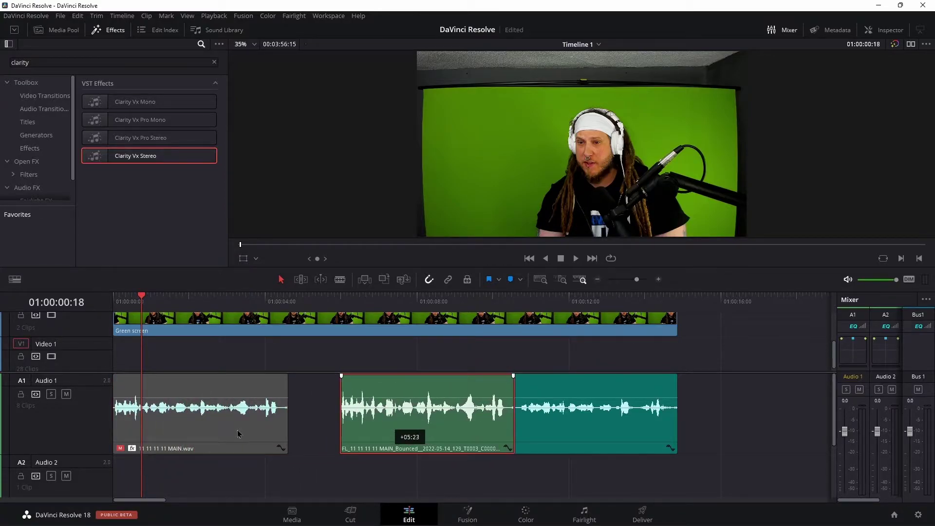
pyautogui.moveTo(174, 302); pyautogui.dragTo(150, 302)
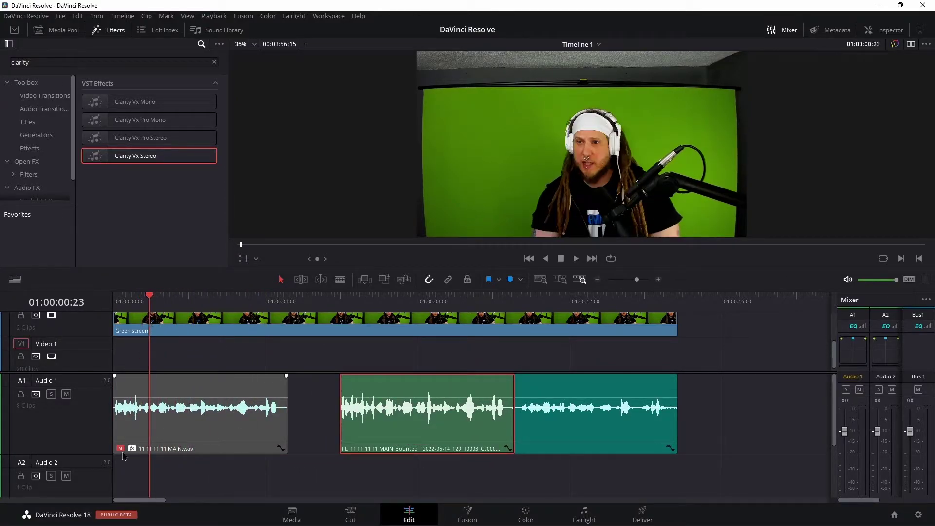
# Step: Enable the original first voice clip and play it from the timeline start to 01:00:01:21
pyautogui.click(174, 435)
pyautogui.press('d')
pyautogui.press('Home')
pyautogui.press('space')
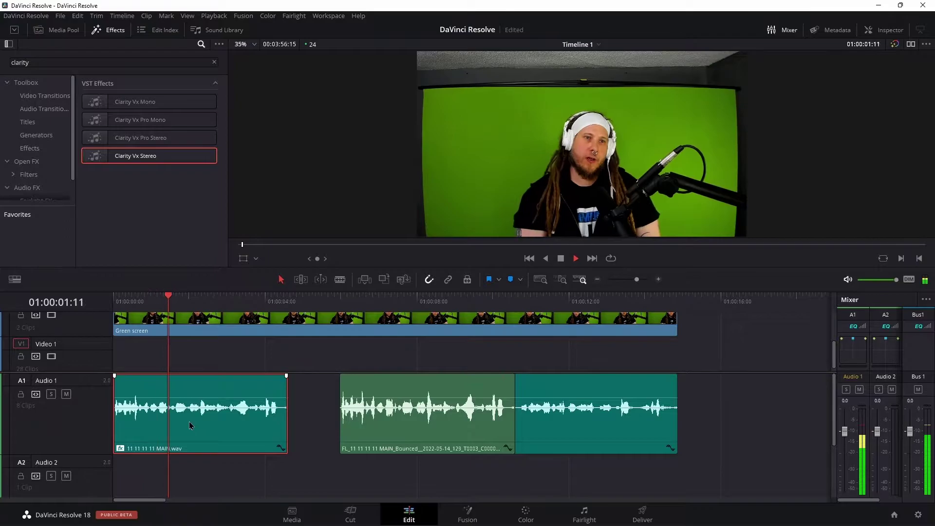
pyautogui.press('space')
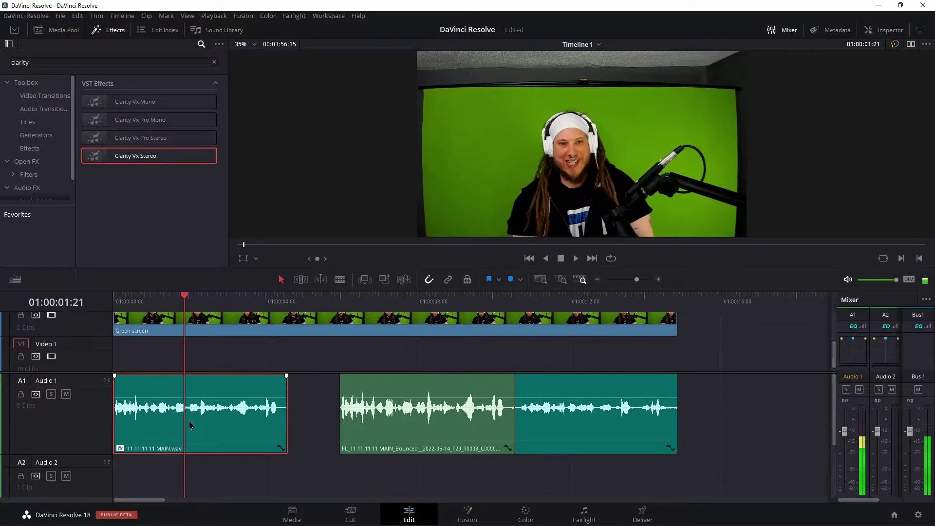
# Step: In the original clip's Nectar Pro EQ 1, set bands 1, 4, 5 and 6 to about 84, 3617, 167 and 396 Hz
pyautogui.click(884, 32)
pyautogui.click(817, 63)
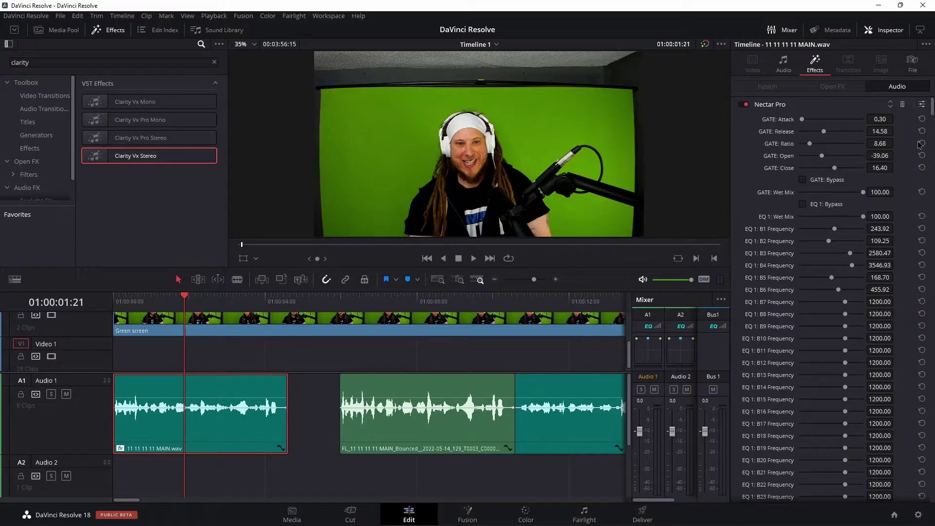
pyautogui.moveTo(495, 268); pyautogui.dragTo(495, 266)
pyautogui.moveTo(313, 268); pyautogui.dragTo(341, 289)
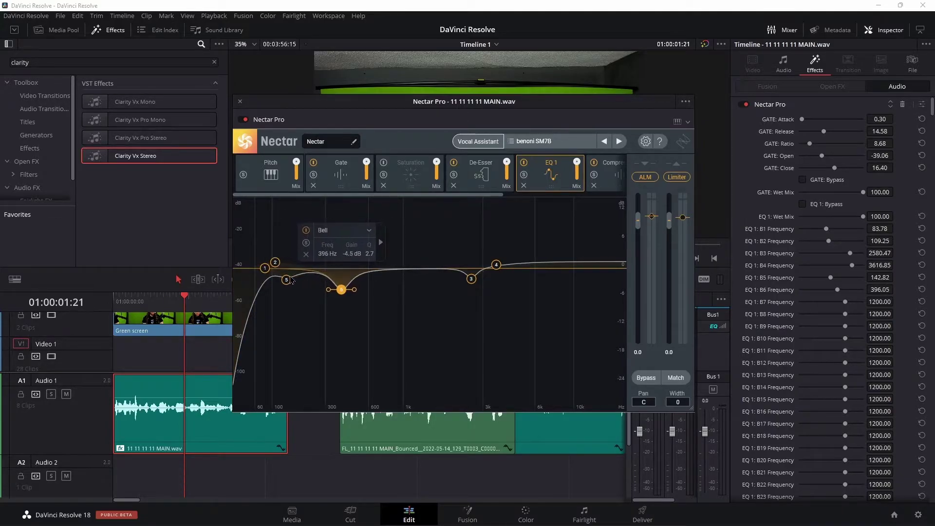
pyautogui.moveTo(287, 279); pyautogui.dragTo(293, 283)
# Step: Move the Nectar Pro window aside, play the first voice clip from its start, and close the plug-in window
pyautogui.moveTo(540, 101); pyautogui.dragTo(643, 91)
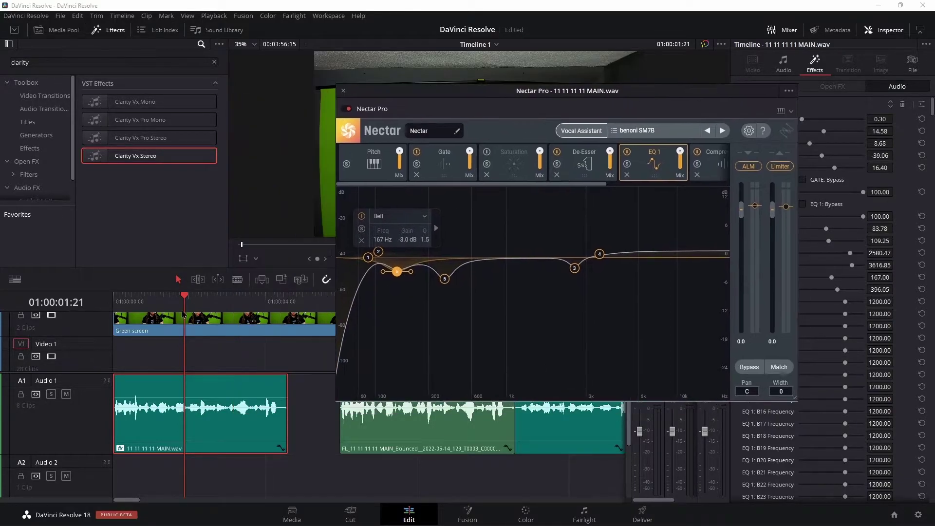
pyautogui.press('Home')
pyautogui.press('space')
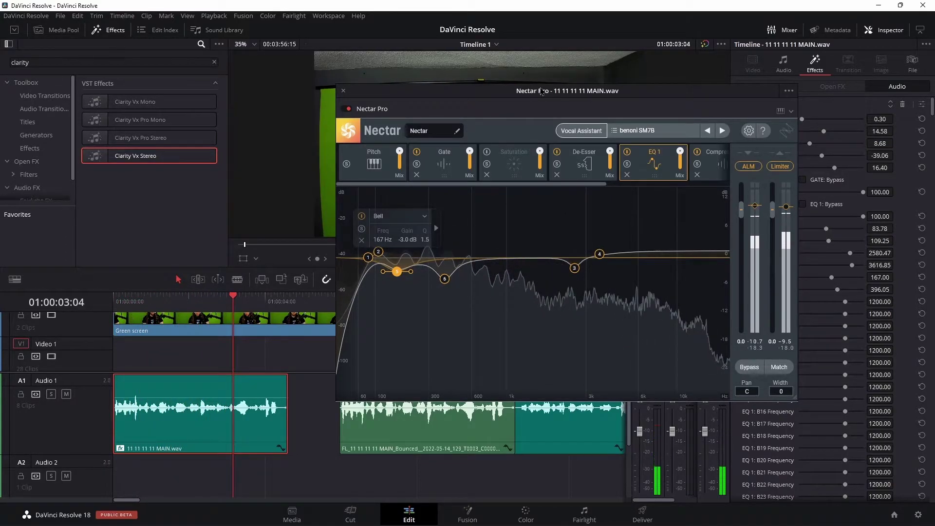
pyautogui.click(343, 91)
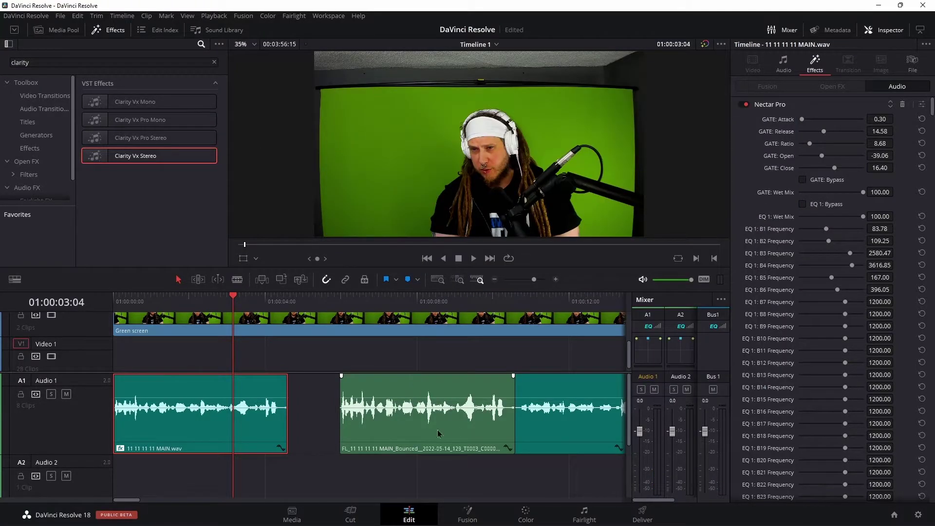
# Step: Delete the bounced clip from Audio 1 and return the playhead to the timeline start
pyautogui.moveTo(417, 436); pyautogui.dragTo(385, 443)
pyautogui.press('Delete')
pyautogui.press('Home')
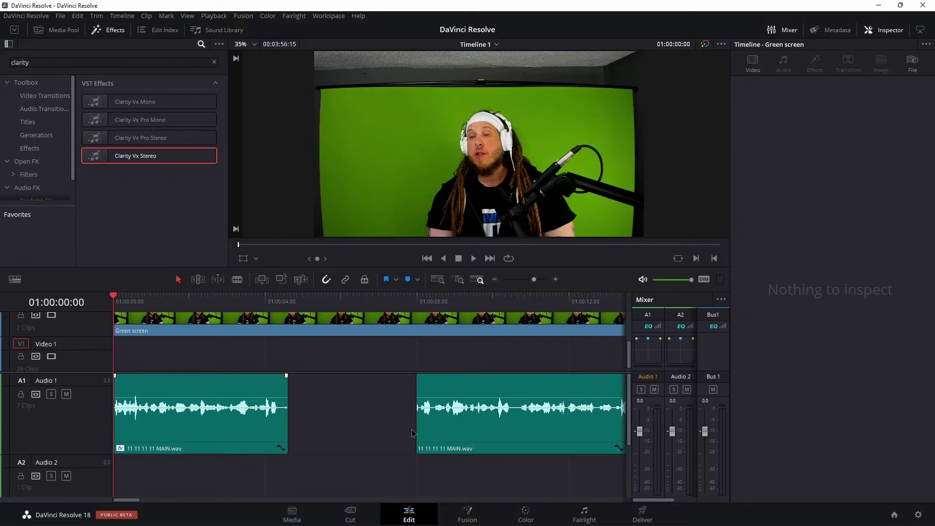
# Step: On the Fairlight page, bounce the audio effects of the first voice clip and the large orange clip on Audio 1
pyautogui.click(244, 420)
pyautogui.click(584, 515)
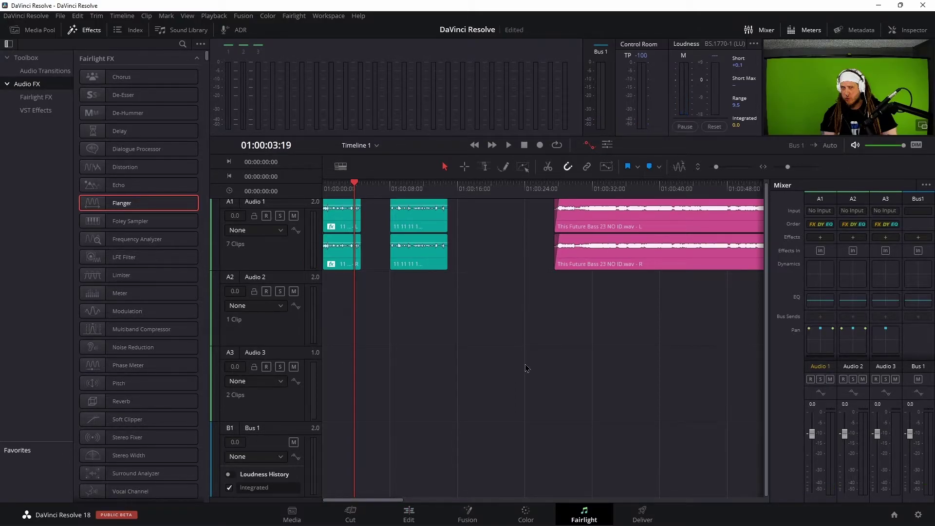
pyautogui.rightClick(341, 256)
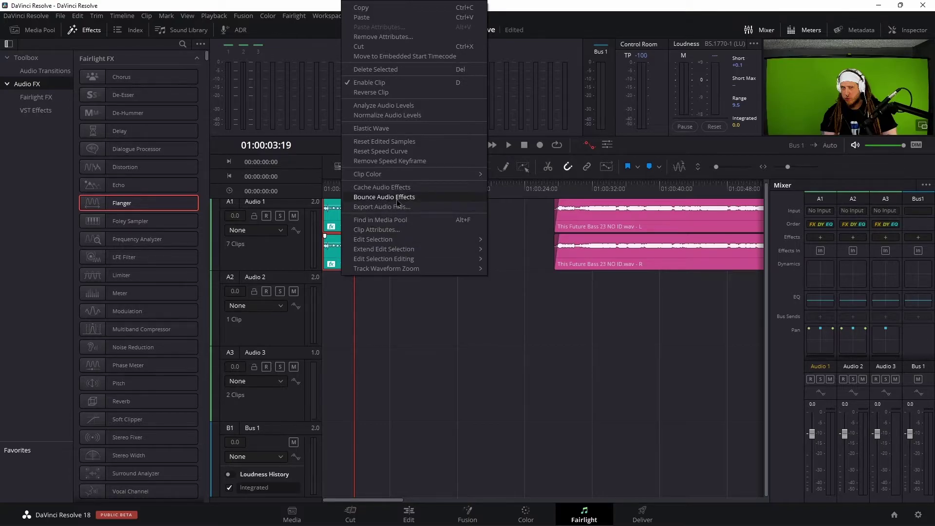
pyautogui.click(413, 197)
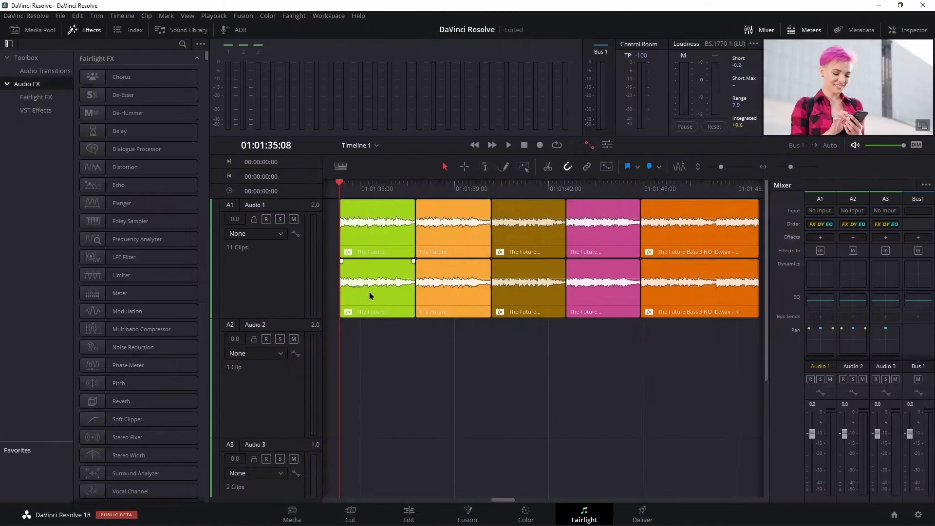
pyautogui.rightClick(665, 292)
pyautogui.click(713, 197)
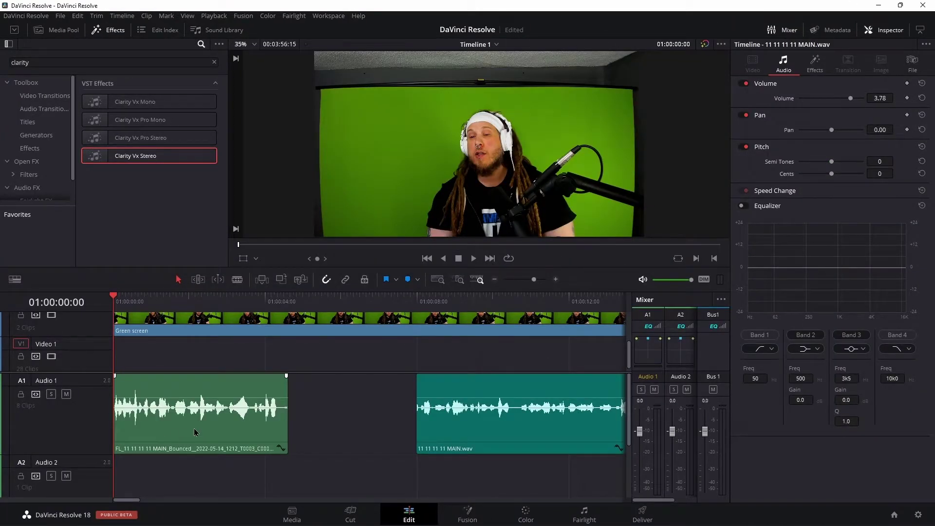
# Step: Move the bounced voice clip along Audio 1 and back to the timeline start, and inspect it closely on the Fairlight page
pyautogui.moveTo(158, 422); pyautogui.dragTo(402, 420)
pyautogui.moveTo(560, 380); pyautogui.dragTo(166, 380)
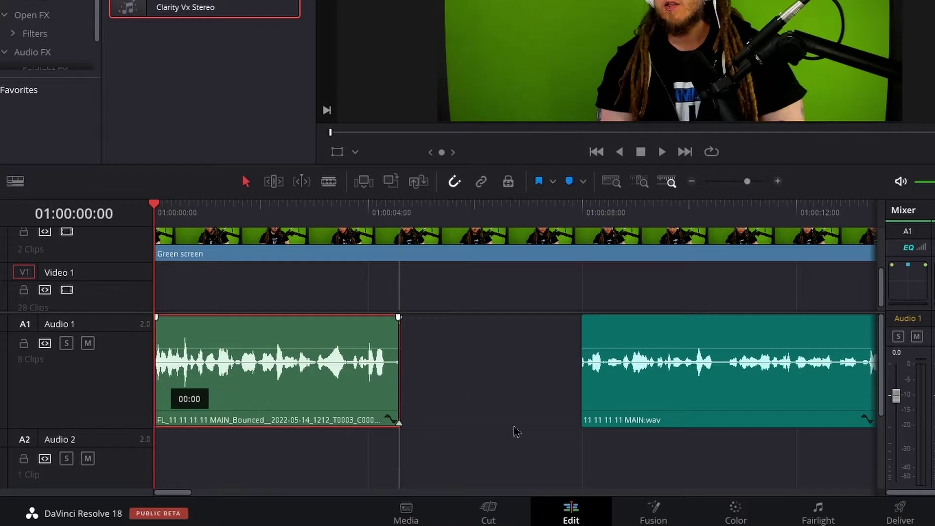
pyautogui.click(799, 518)
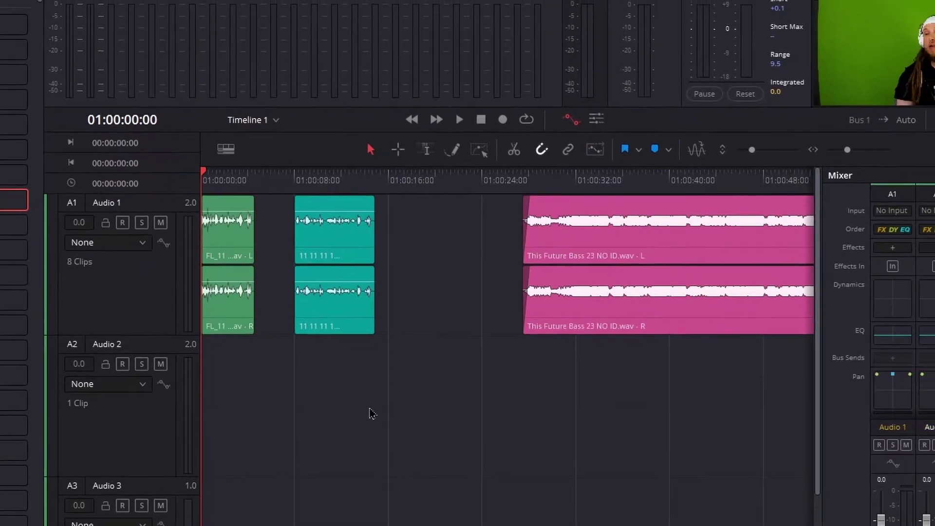
pyautogui.click(856, 149)
pyautogui.moveTo(288, 335); pyautogui.dragTo(313, 311)
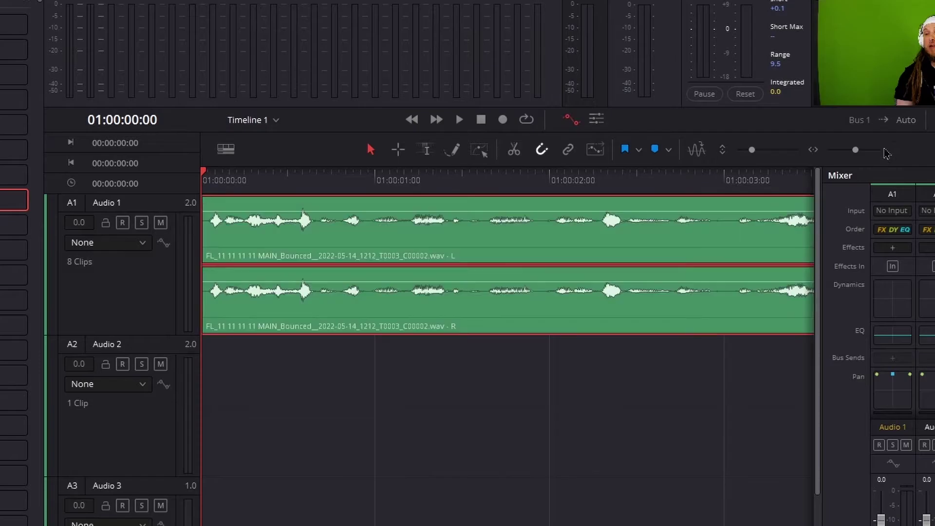
pyautogui.click(854, 151)
pyautogui.moveTo(853, 152); pyautogui.dragTo(851, 151)
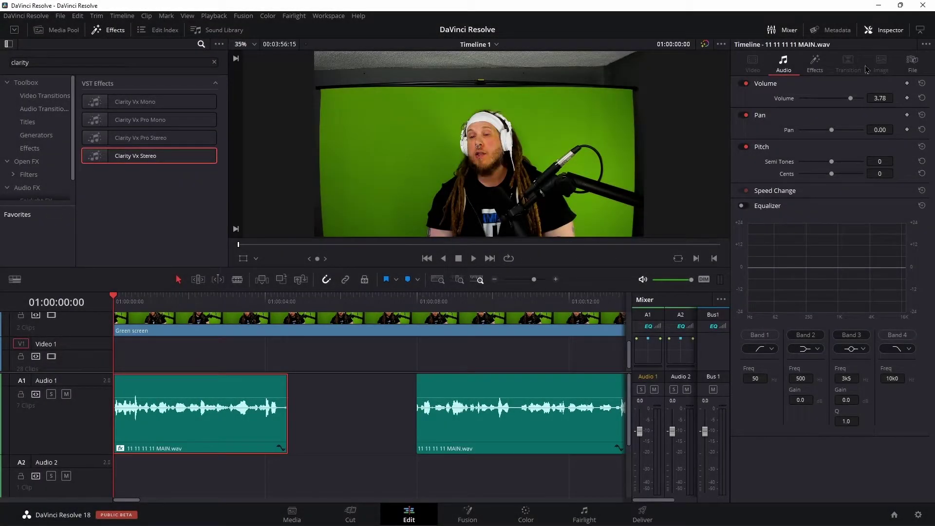
# Step: Open Nectar Pro on the original voice clip and set EQ 1 band 4 to about 3367 Hz and 4.8 dB during playback
pyautogui.click(815, 63)
pyautogui.click(921, 106)
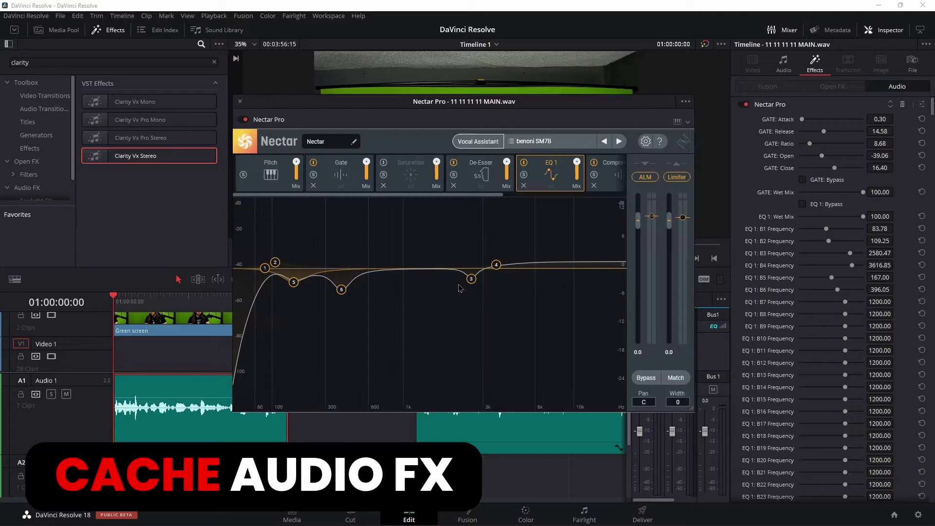
pyautogui.moveTo(494, 253)
pyautogui.mouseDown()
pyautogui.moveTo(487, 245)
pyautogui.moveTo(470, 275)
pyautogui.moveTo(491, 246)
pyautogui.mouseUp()
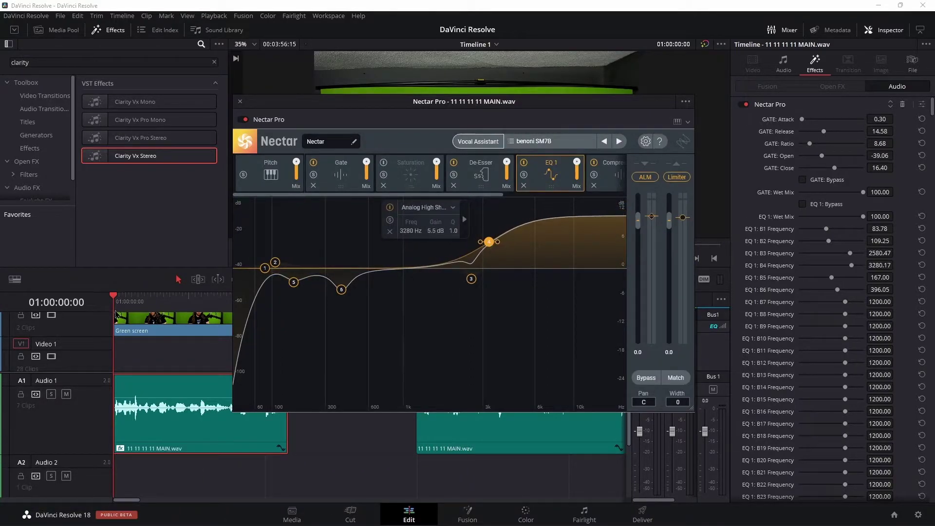
pyautogui.press('space')
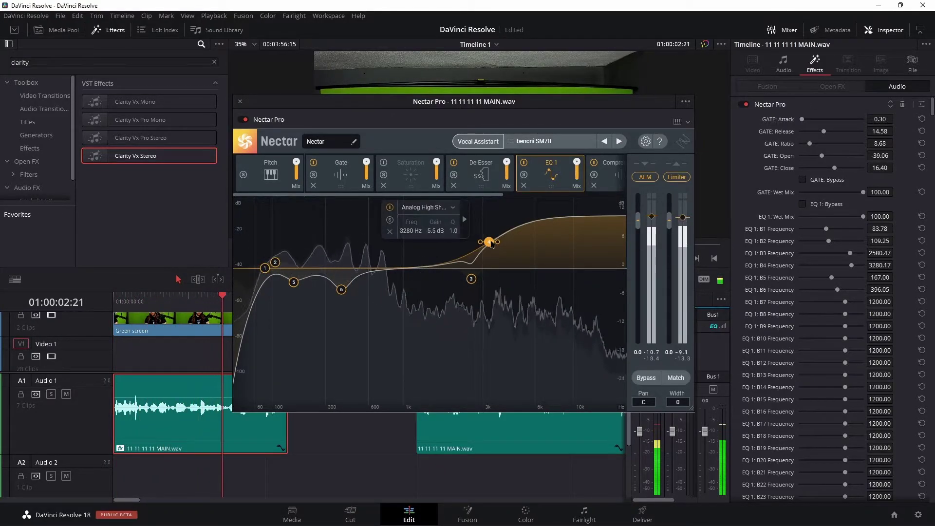
pyautogui.moveTo(492, 245); pyautogui.dragTo(494, 248)
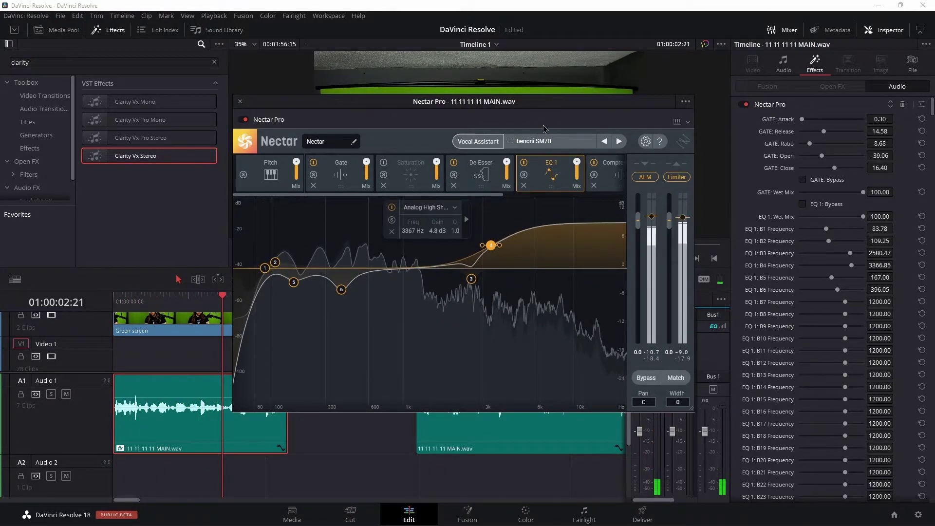
# Step: Close the Nectar Pro plug-in window, move the playhead back to about one second, and hide the Inspector
pyautogui.moveTo(510, 108); pyautogui.dragTo(610, 107)
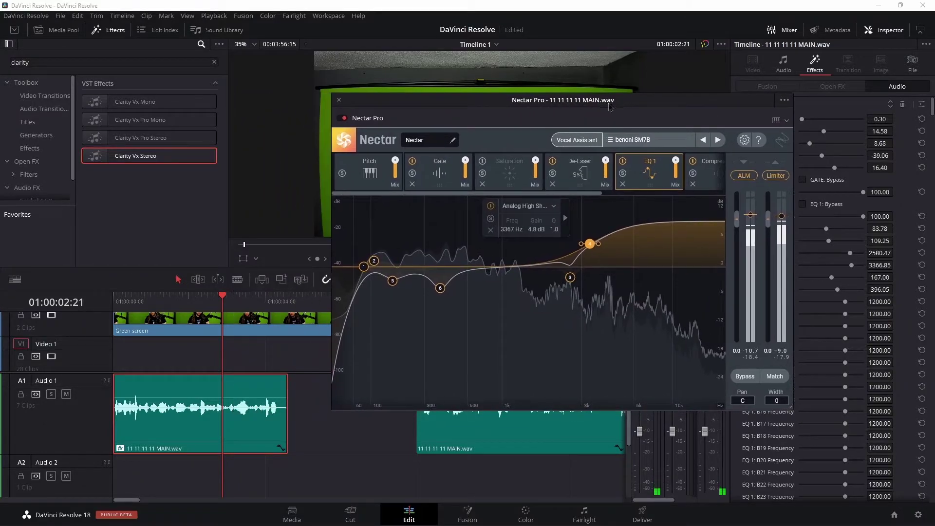
pyautogui.click(339, 101)
pyautogui.moveTo(222, 298); pyautogui.dragTo(164, 300)
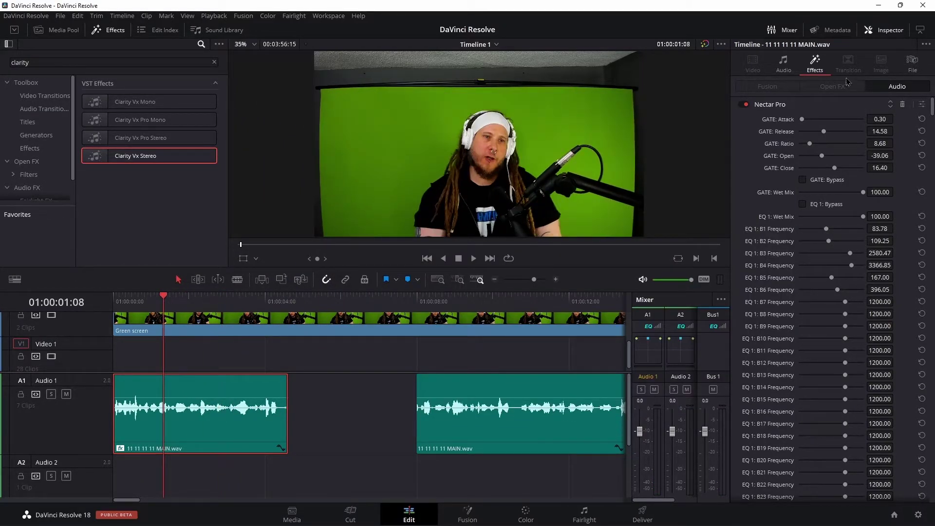
pyautogui.click(889, 33)
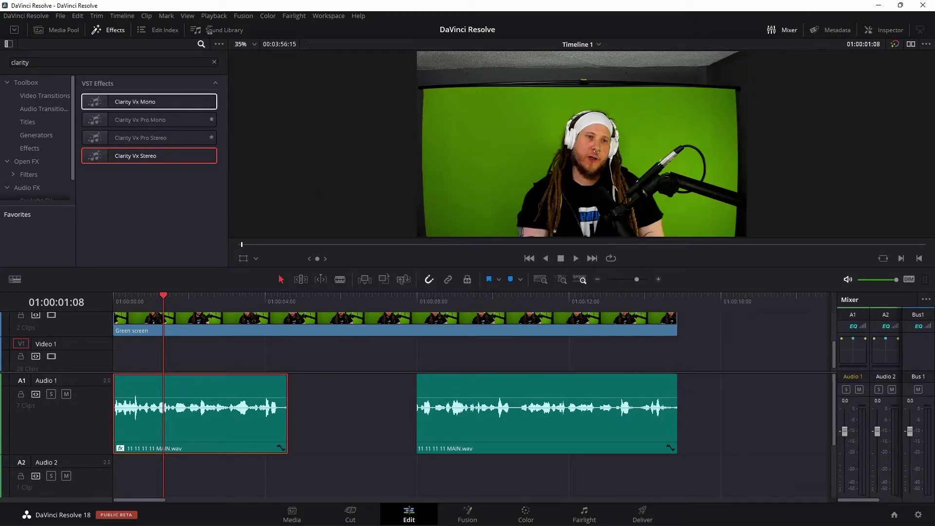
# Step: Look at the Render Cache playback options without changing the current mode
pyautogui.click(188, 17)
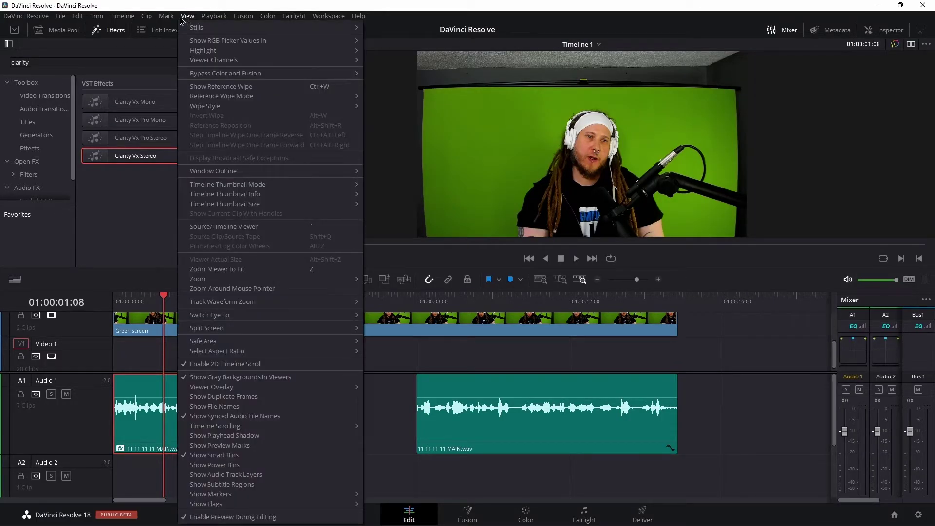
pyautogui.moveTo(213, 19)
pyautogui.moveTo(220, 65)
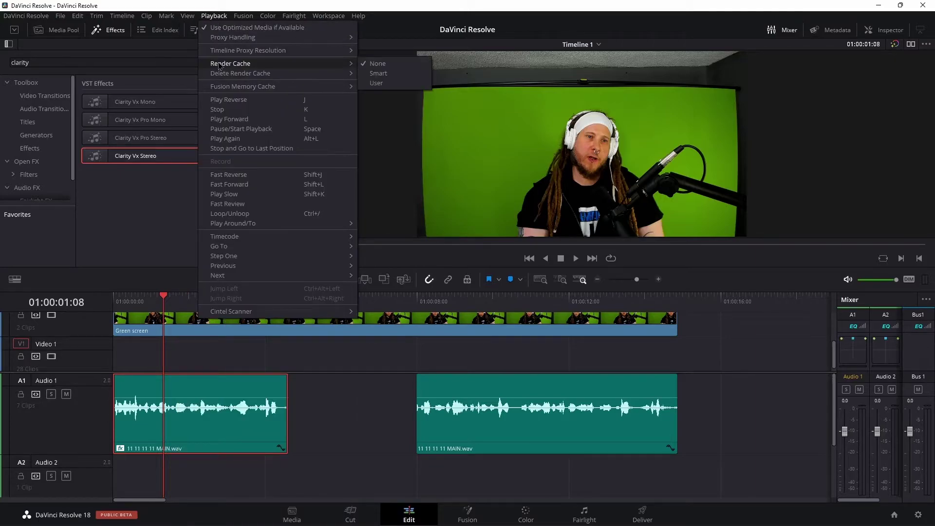
pyautogui.click(139, 301)
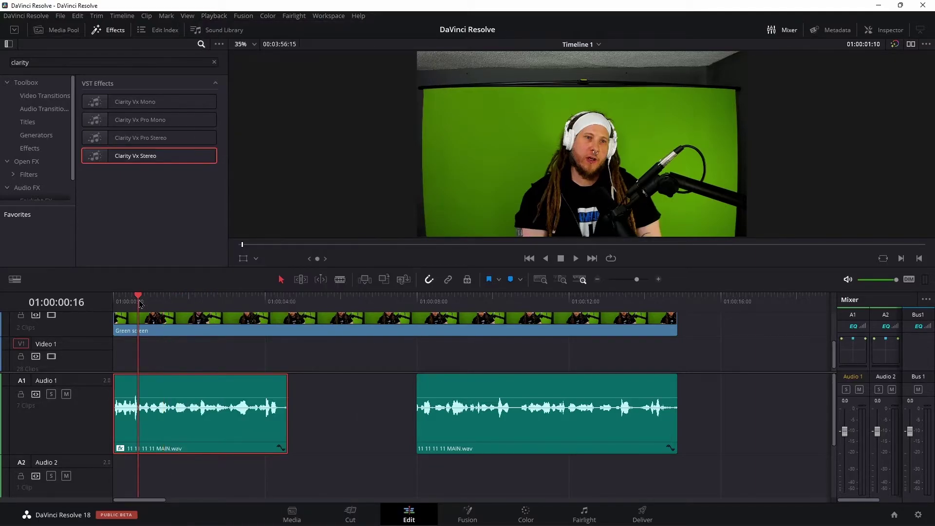
# Step: Look up the Cache Audio Effects option for the first voice clip on Audio 1 in the Edit page
pyautogui.moveTo(636, 280); pyautogui.dragTo(631, 281)
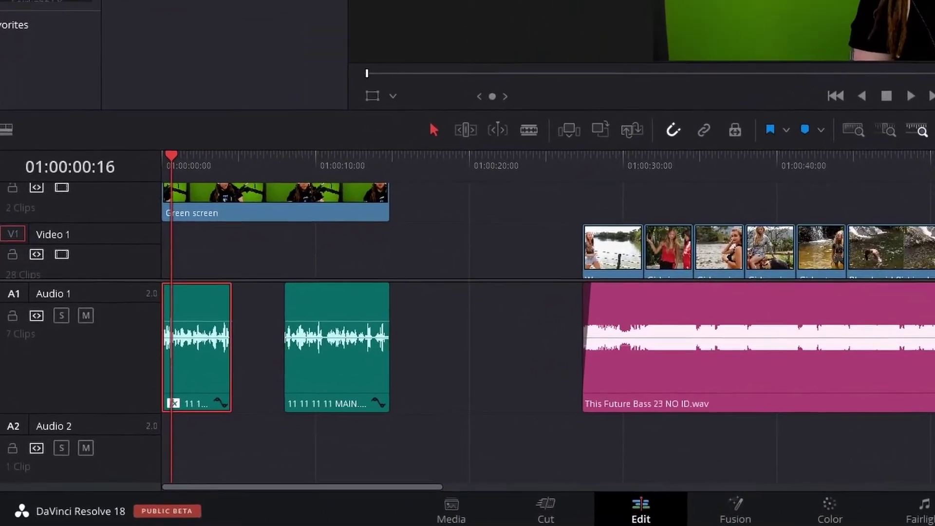
pyautogui.scroll(3, 233, 338)
pyautogui.rightClick(231, 379)
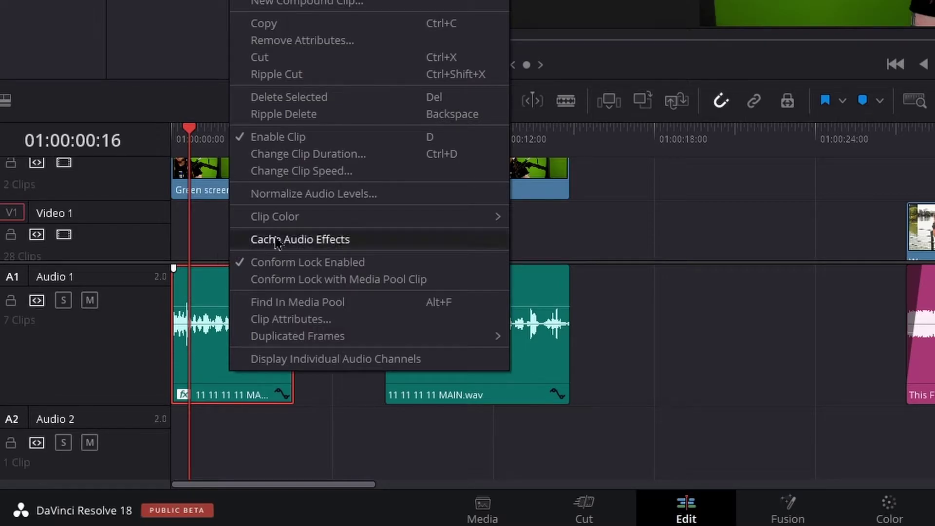
pyautogui.click(221, 396)
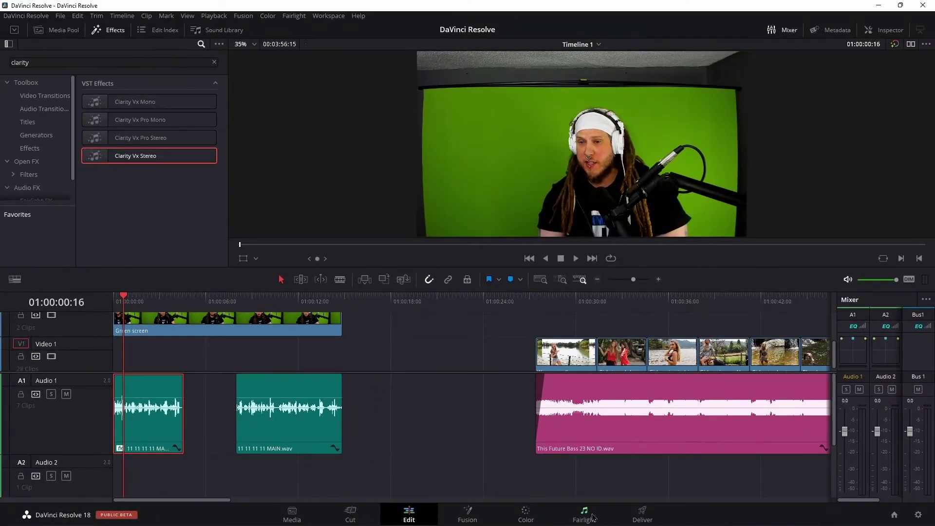
# Step: Check the Cache Audio Effects option for the same clip on the Fairlight page and return to the Edit page
pyautogui.click(584, 516)
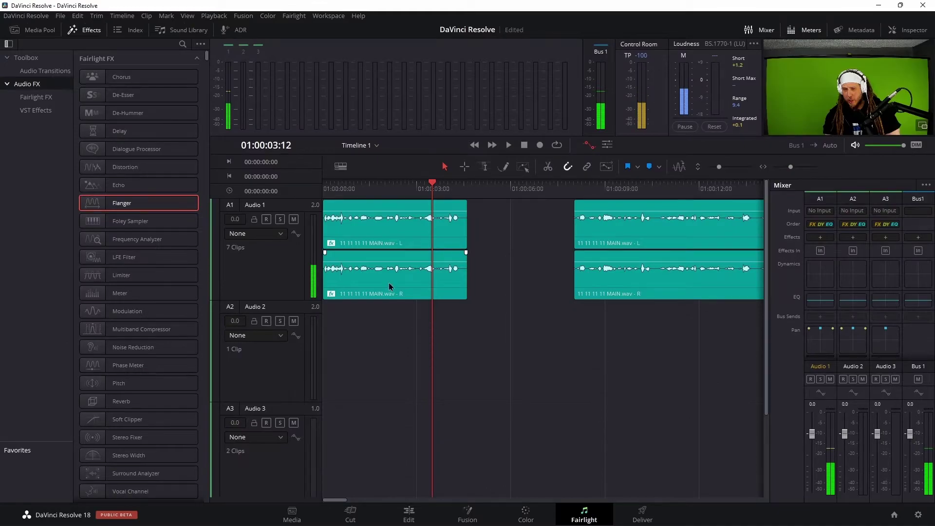
pyautogui.rightClick(390, 286)
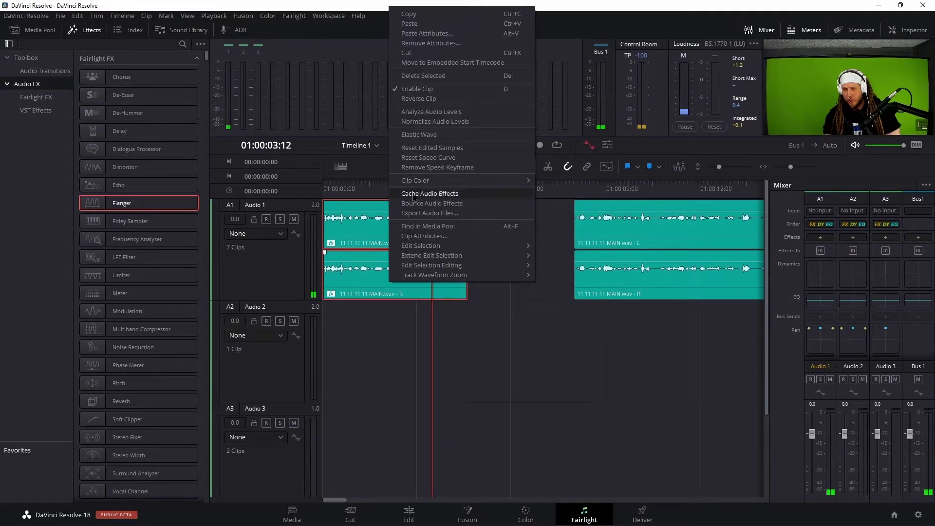
pyautogui.click(409, 514)
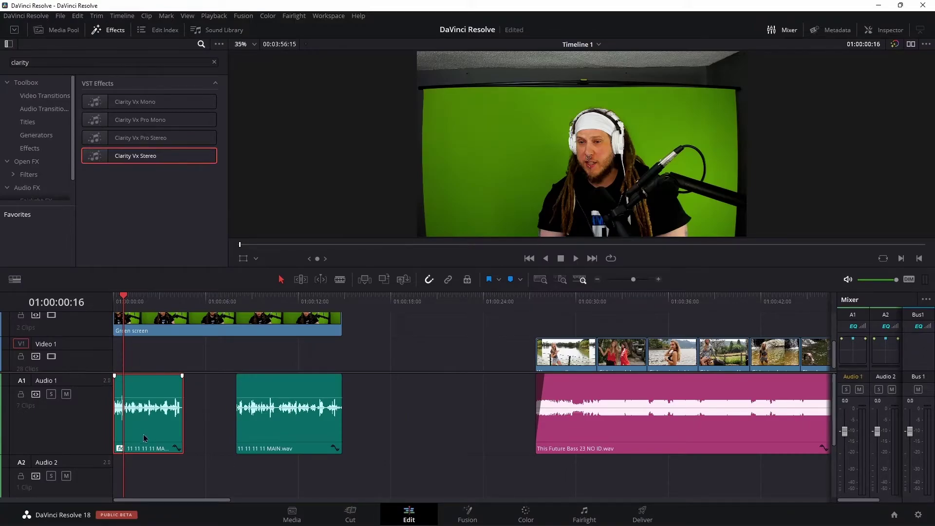
# Step: Cache the audio effects of the first 11 11 11 11 MAIN.wav clip on Audio 1
pyautogui.rightClick(144, 439)
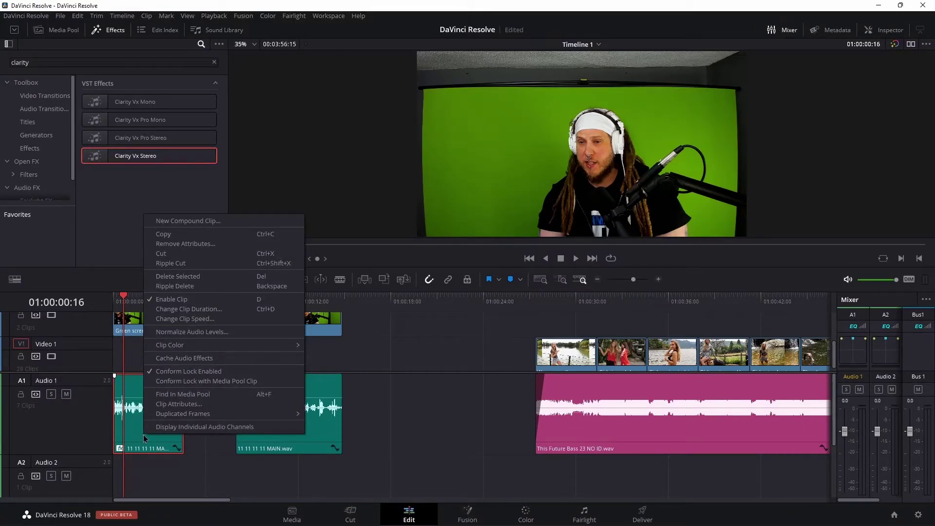
pyautogui.click(183, 359)
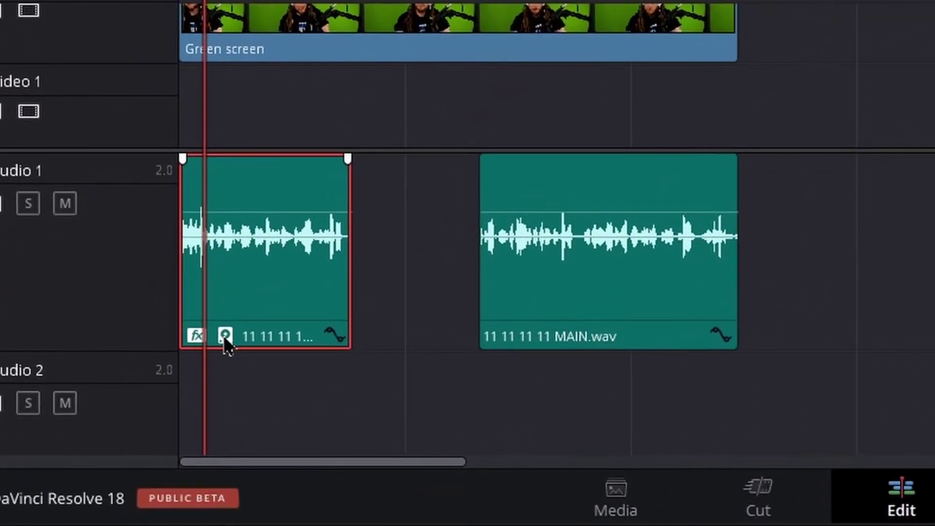
pyautogui.hotkey('ctrl', '=')
pyautogui.hotkey('ctrl', '=')
pyautogui.hotkey('ctrl', '=')
pyautogui.hotkey('ctrl', '=')
pyautogui.hotkey('ctrl', '=')
pyautogui.hotkey('ctrl', '=')
pyautogui.hotkey('ctrl', '=')
pyautogui.hotkey('ctrl', '=')
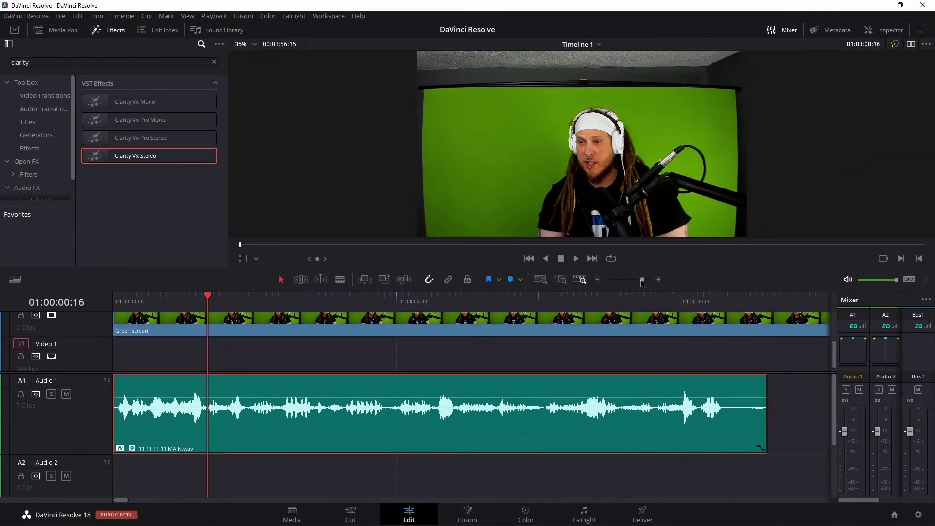
# Step: Play the first voice clip with its cached effects from the start of the timeline
pyautogui.moveTo(643, 281); pyautogui.dragTo(637, 284)
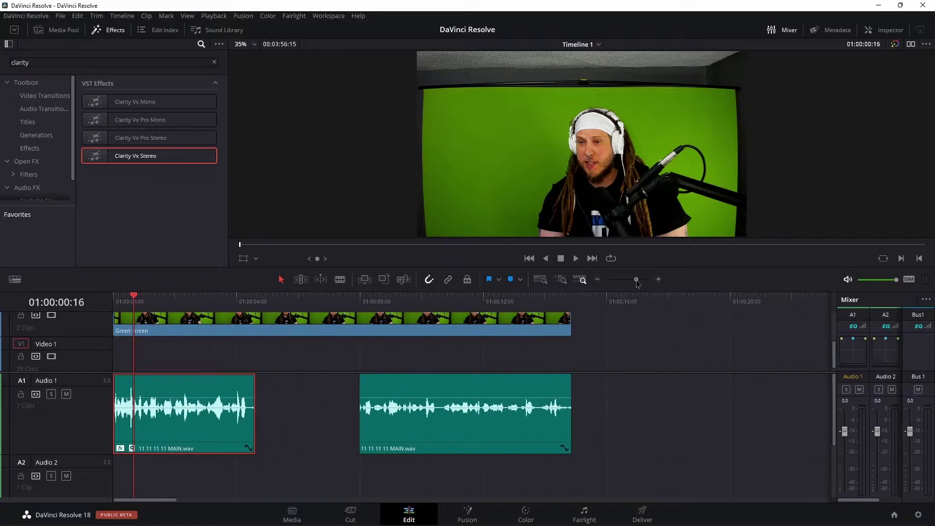
pyautogui.moveTo(145, 307); pyautogui.dragTo(116, 311)
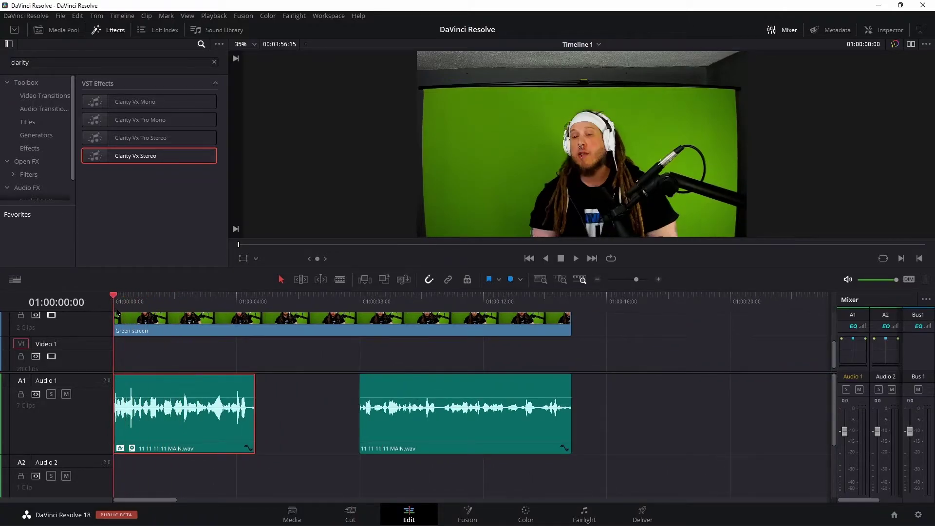
pyautogui.press('space')
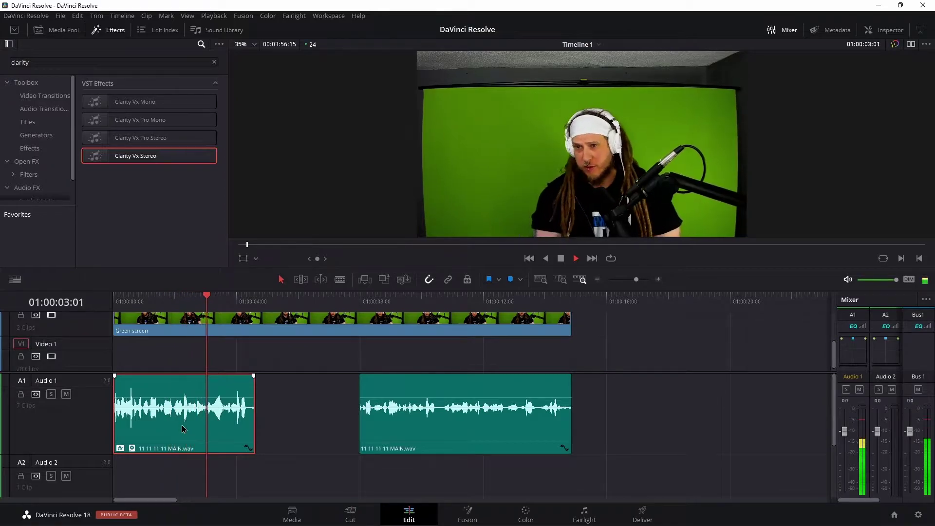
pyautogui.press('space')
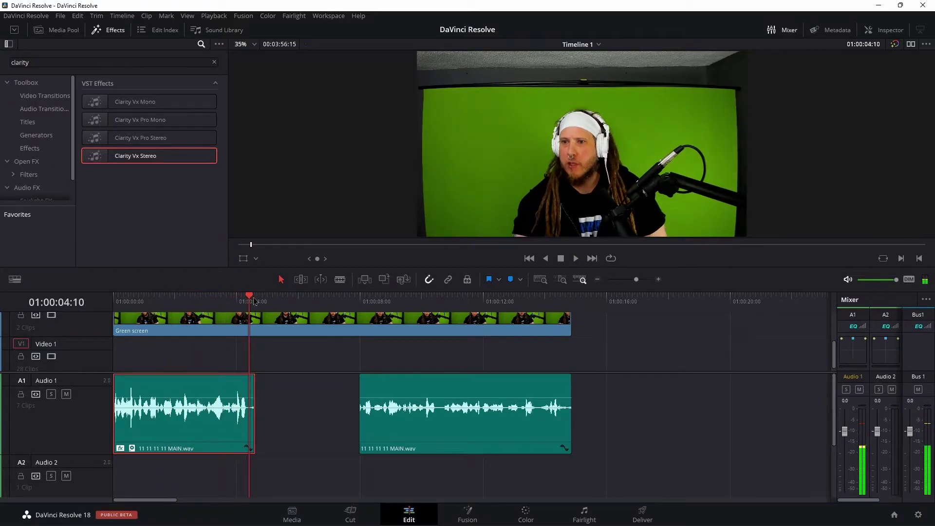
# Step: Reopen Nectar Pro on the first clip and lower the EQ 1 high shelf to about 0.8 dB at 3593 Hz
pyautogui.moveTo(254, 303); pyautogui.dragTo(158, 383)
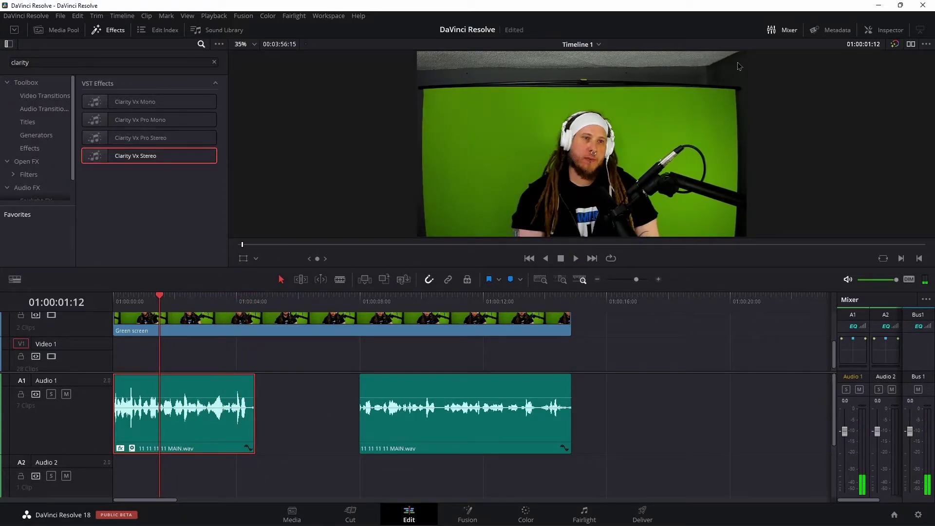
pyautogui.click(884, 29)
pyautogui.click(794, 68)
pyautogui.click(815, 66)
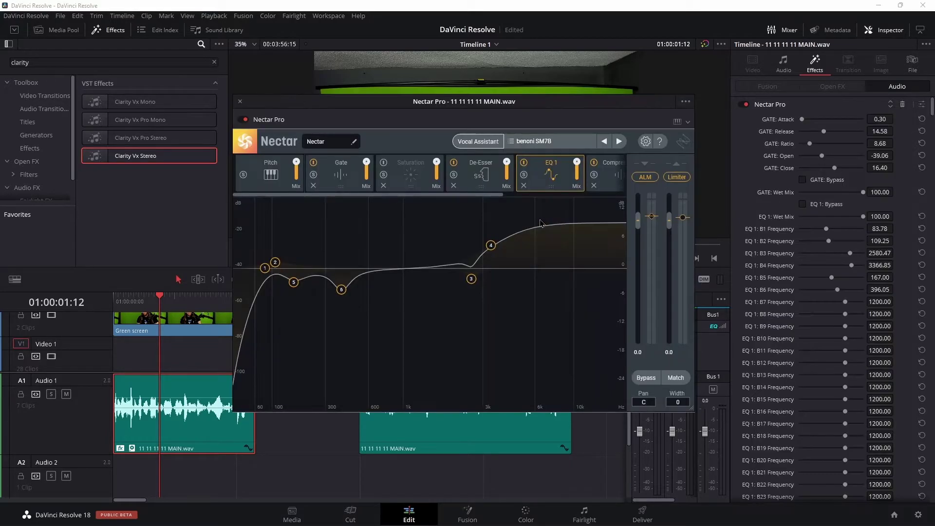
pyautogui.moveTo(497, 246); pyautogui.dragTo(500, 267)
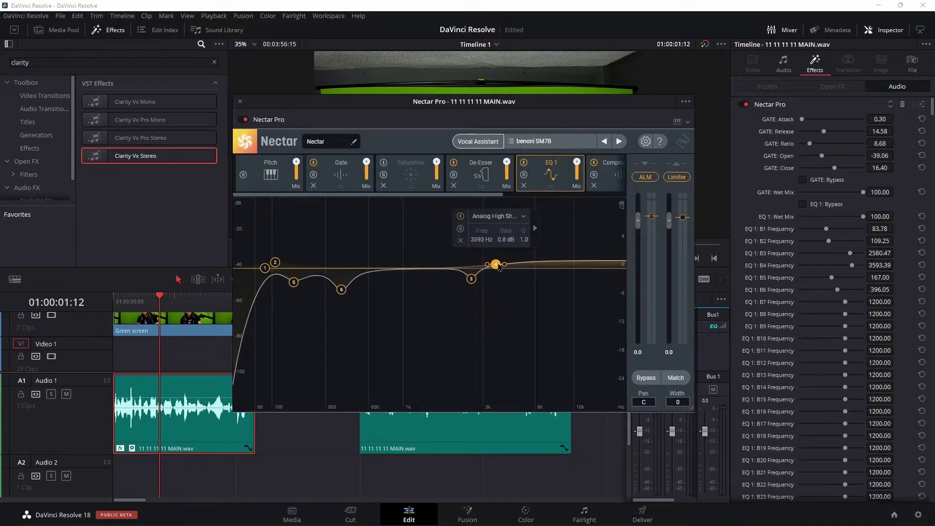
# Step: Set the EQ 1 flat highpass band to about 73 Hz and close the Nectar Pro window
pyautogui.moveTo(265, 269); pyautogui.dragTo(262, 272)
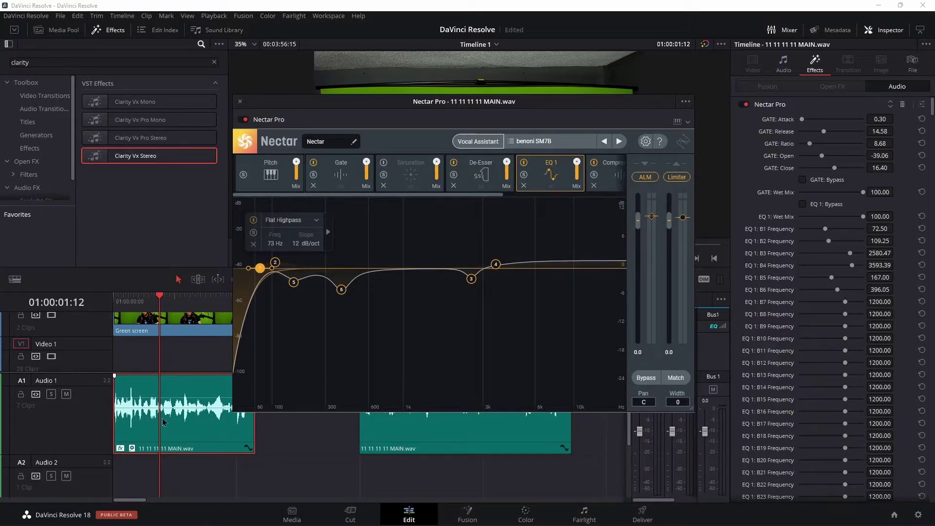
pyautogui.click(341, 292)
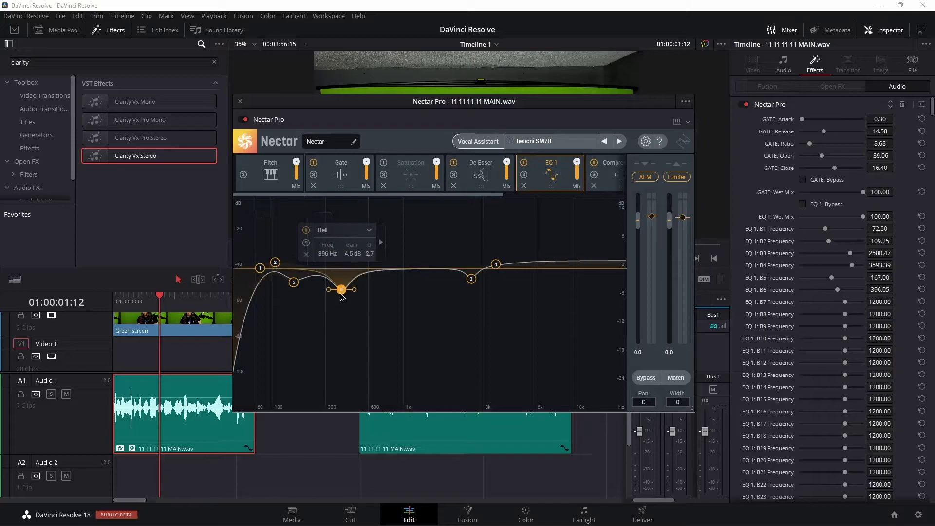
pyautogui.click(240, 103)
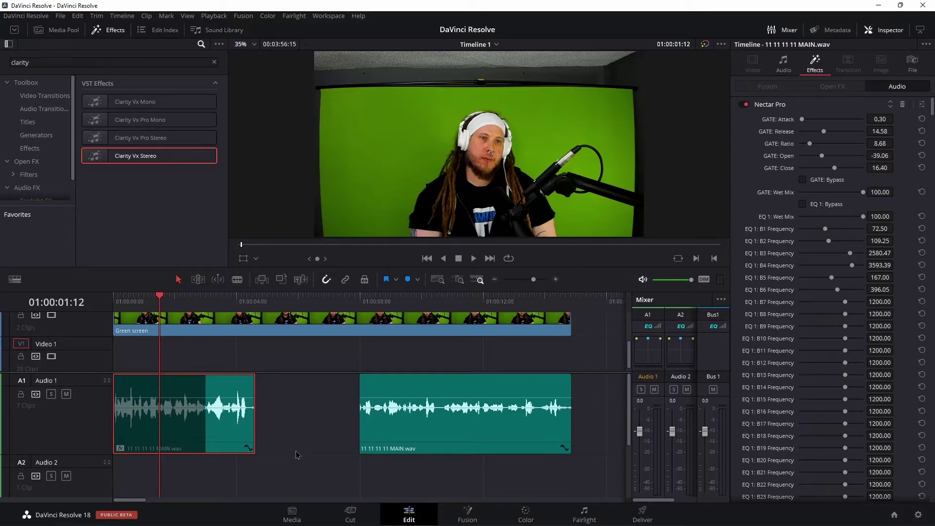
# Step: Apply Abbey Road Chambers Stereo to the second voice clip and set its feedback to about 39.4 %
pyautogui.moveTo(532, 284); pyautogui.dragTo(528, 284)
pyautogui.moveTo(128, 201); pyautogui.dragTo(167, 411)
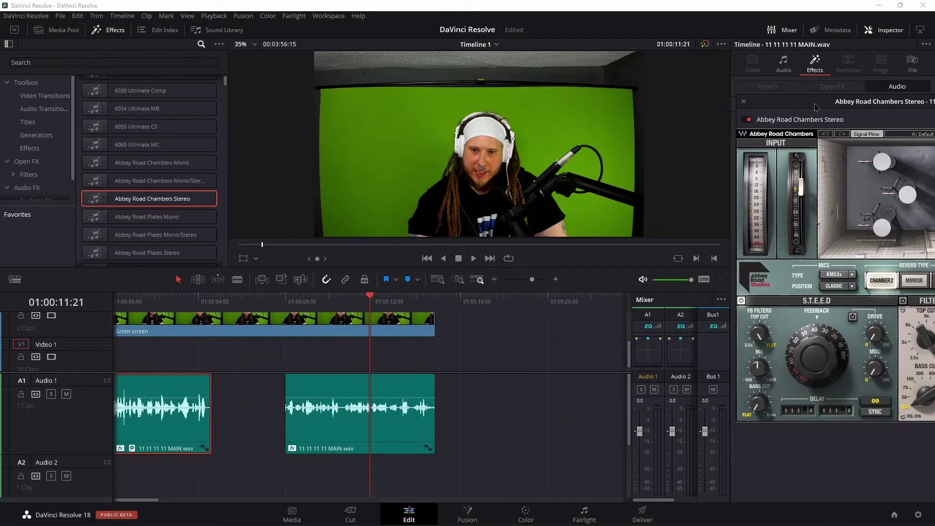
pyautogui.moveTo(530, 365); pyautogui.dragTo(530, 363)
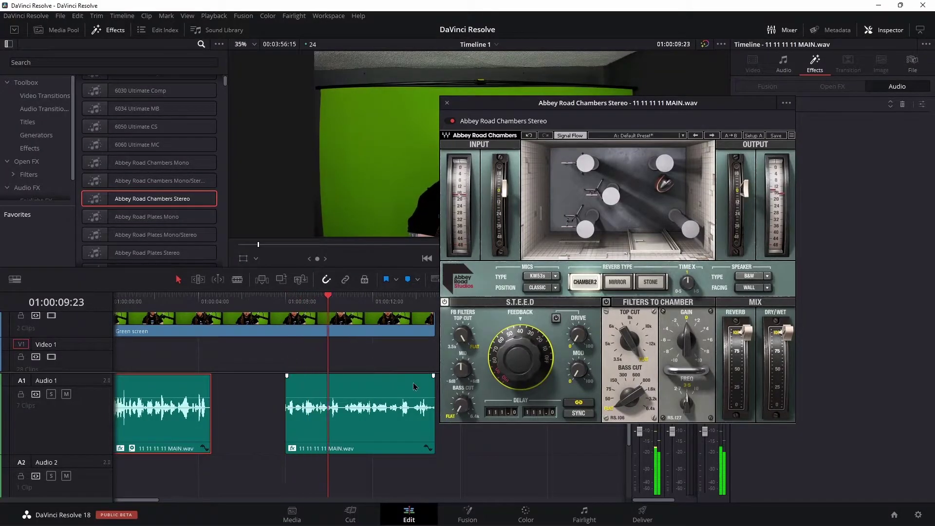
# Step: Change the second voice clip's color to yellow
pyautogui.rightClick(418, 429)
pyautogui.moveTo(526, 354)
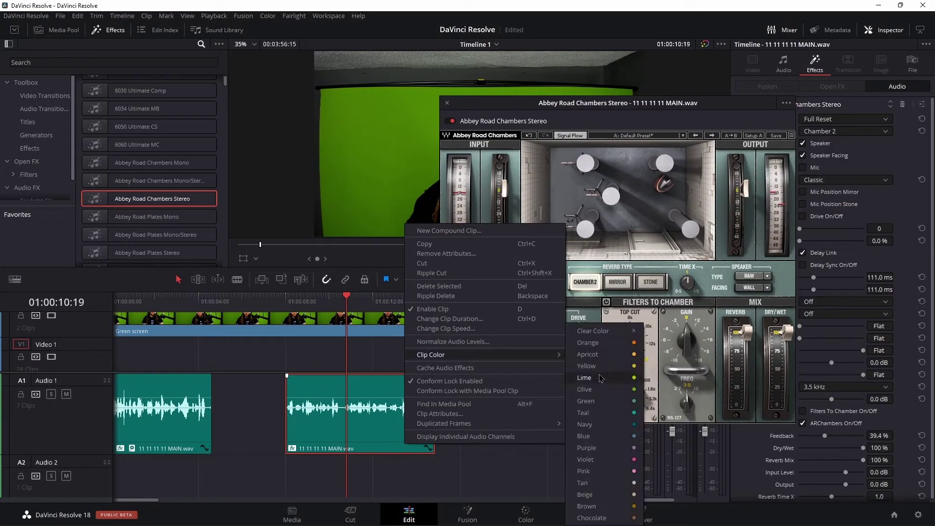
pyautogui.click(580, 401)
# Step: Cache the audio effects of the yellow voice clip on Audio 1
pyautogui.rightClick(373, 420)
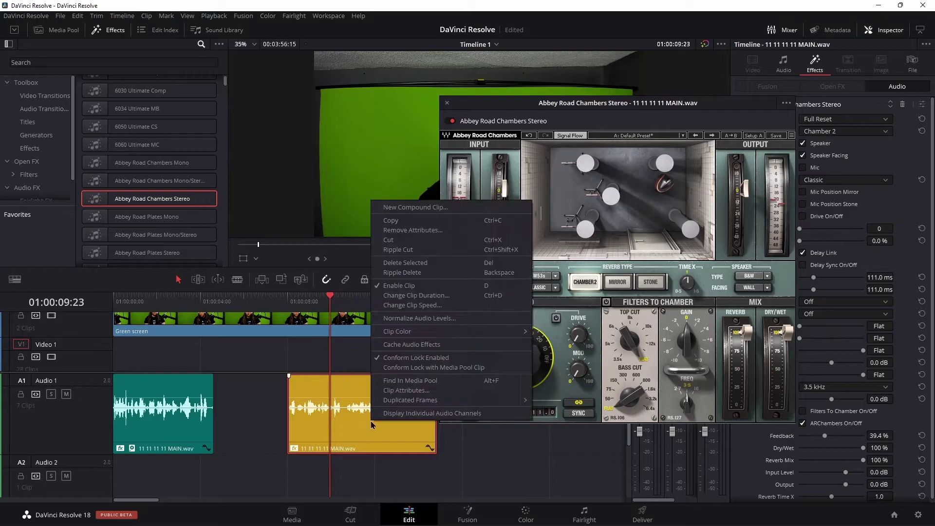
pyautogui.click(409, 345)
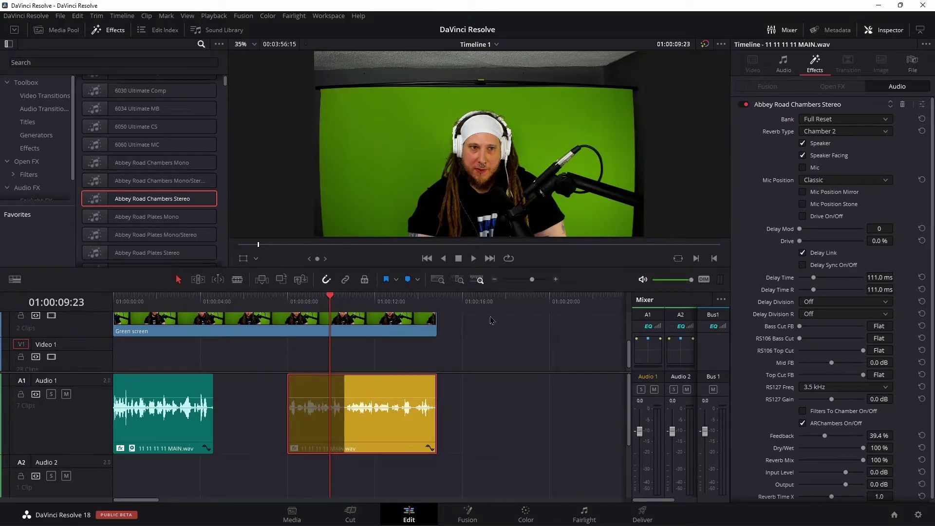
pyautogui.moveTo(532, 280); pyautogui.dragTo(529, 280)
pyautogui.click(532, 281)
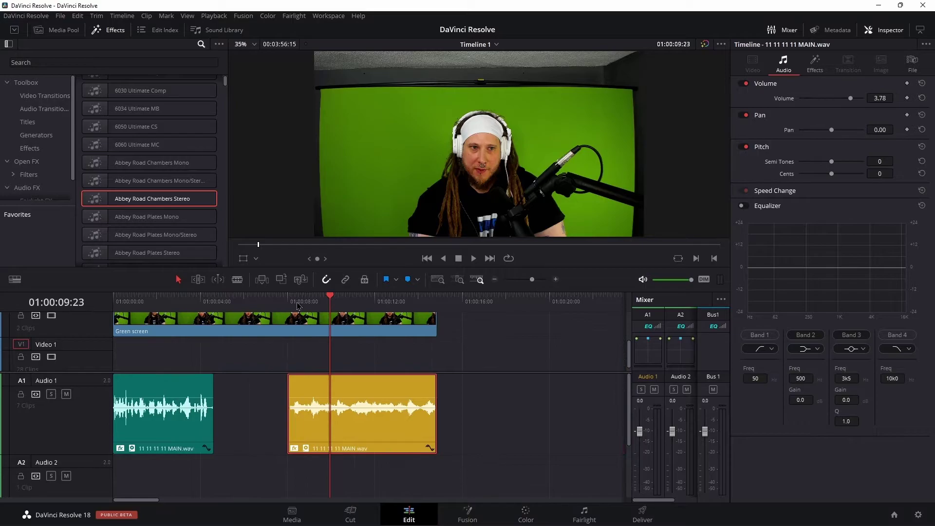
# Step: Play the yellow clip from near its start, and play the first voice clip to compare the cached effects
pyautogui.moveTo(310, 305); pyautogui.dragTo(298, 306)
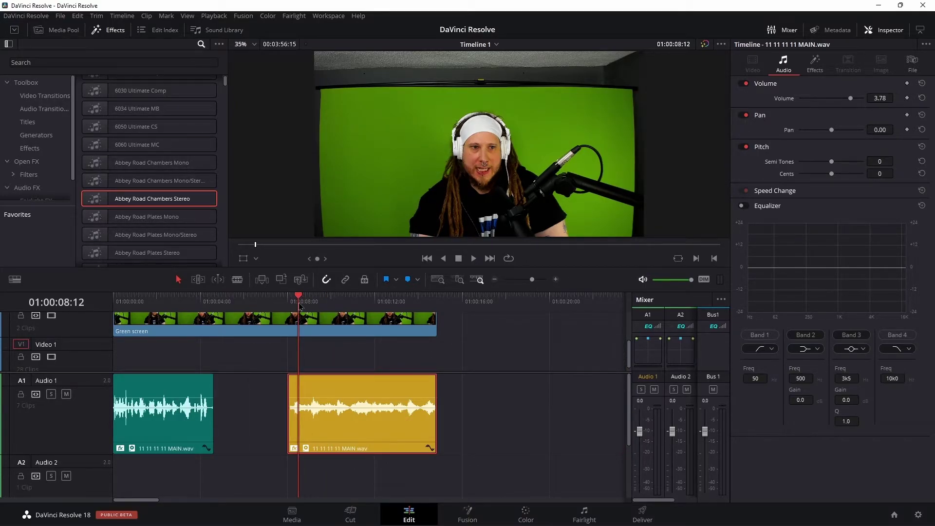
pyautogui.press('space')
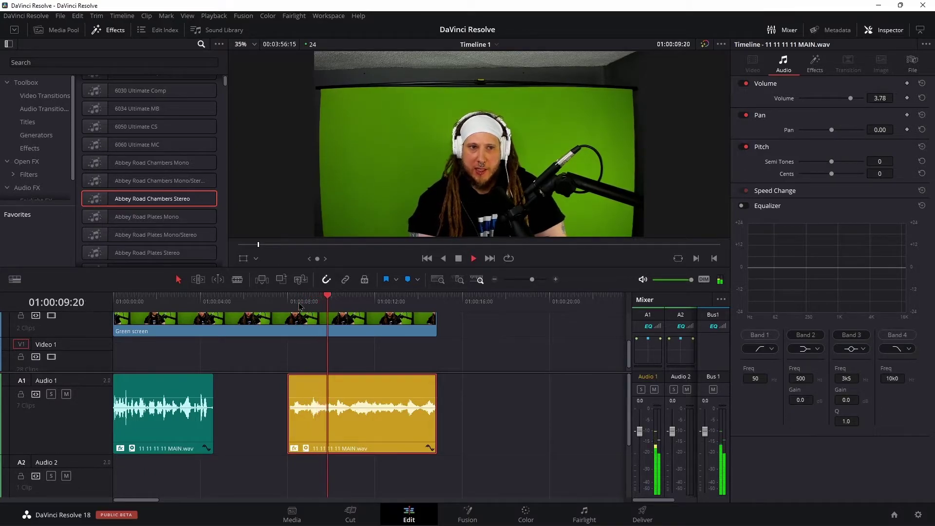
pyautogui.click(144, 302)
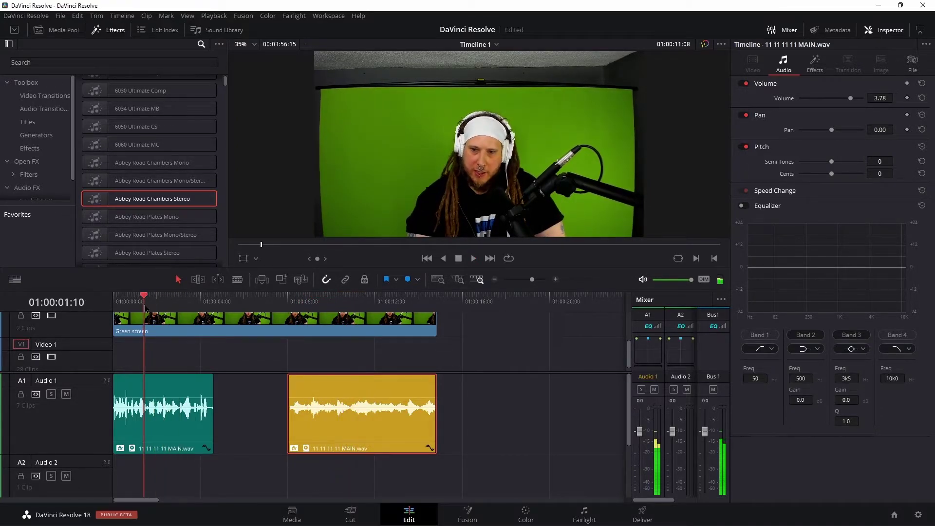
pyautogui.press('space')
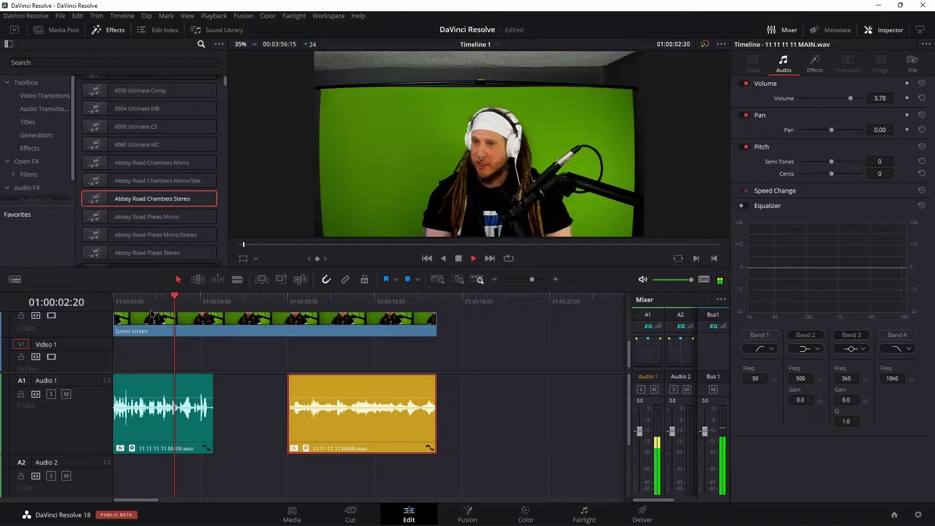
# Step: Compare the vocal track's commands in Pro Tools with the first voice clip's audio effect options on Resolve's Fairlight page
pyautogui.press('space')
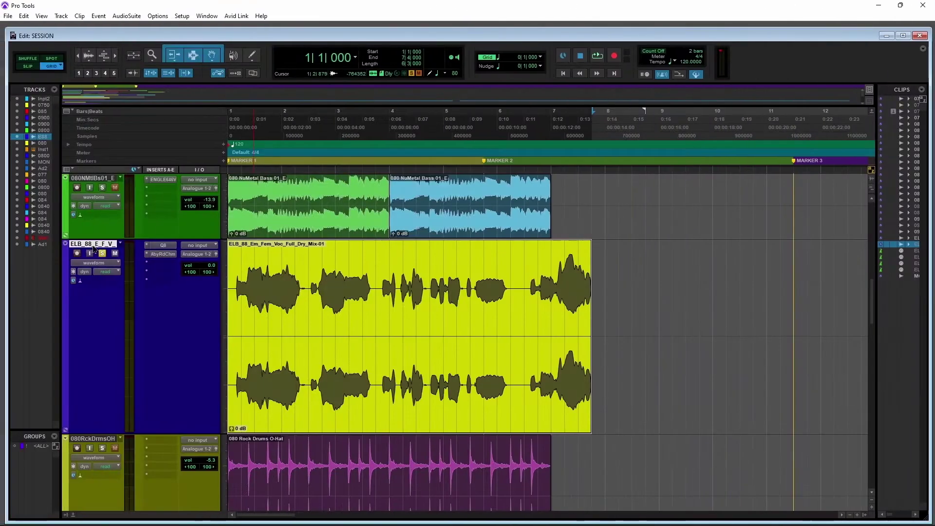
pyautogui.rightClick(98, 242)
pyautogui.click(148, 297)
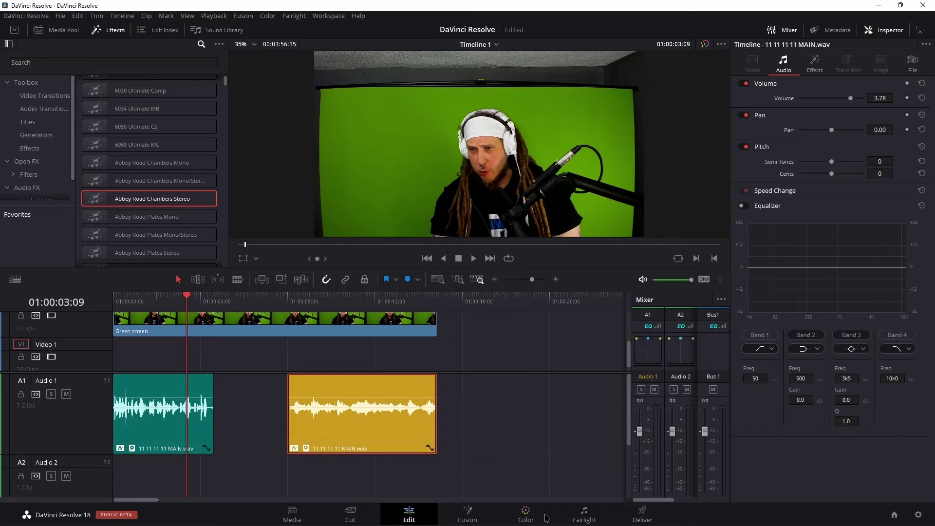
pyautogui.click(584, 514)
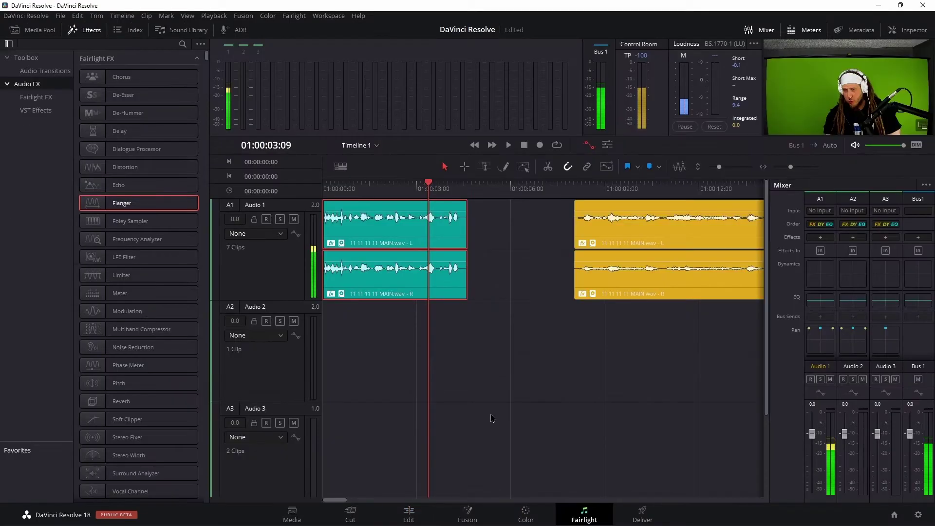
pyautogui.rightClick(372, 284)
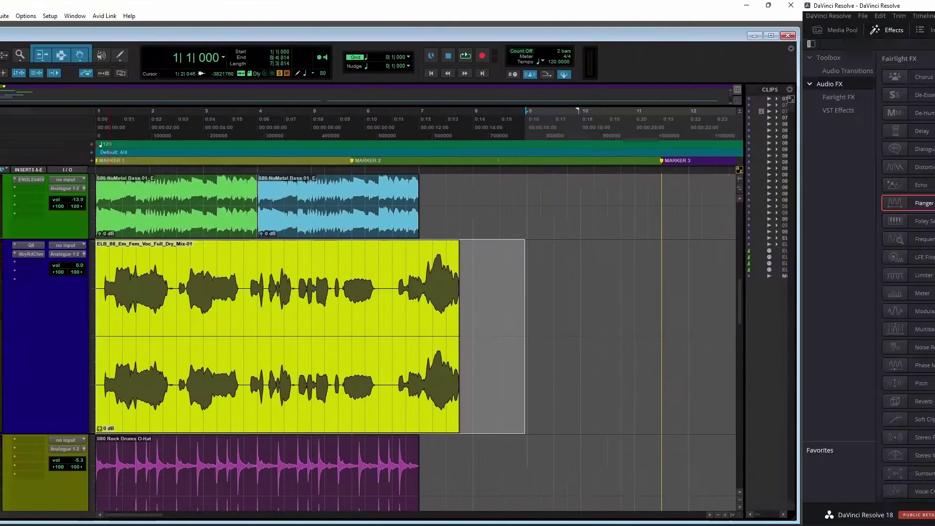
pyautogui.rightClick(97, 244)
pyautogui.click(135, 308)
pyautogui.press('Return')
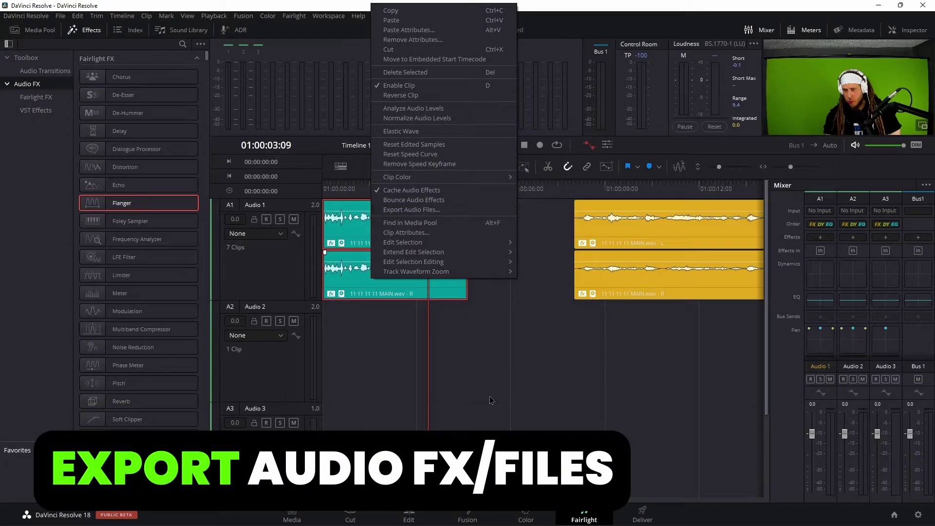
pyautogui.click(484, 385)
pyautogui.click(409, 516)
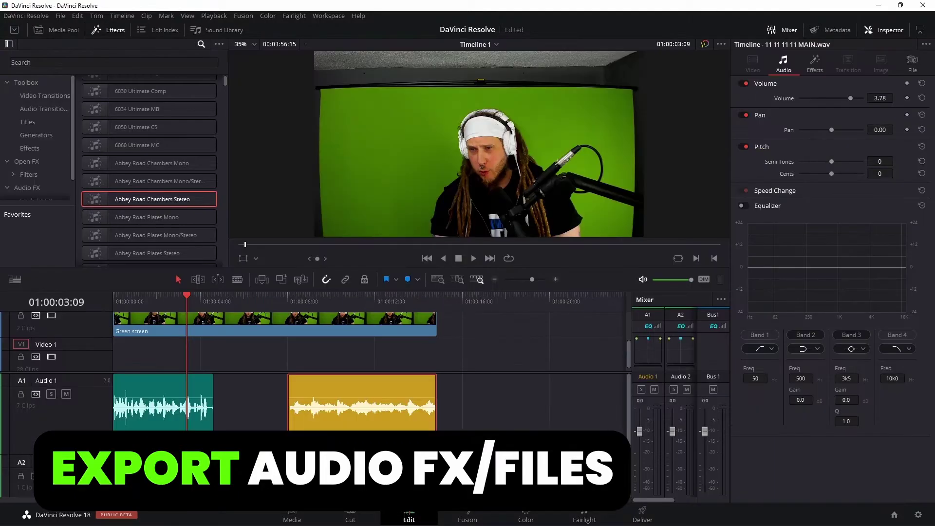
# Step: Search the effects for "cry" and apply the Crystalline VST effect to the SD_Omnivox2 vocal clip on Audio 1
pyautogui.hscroll(10, 424, 329)
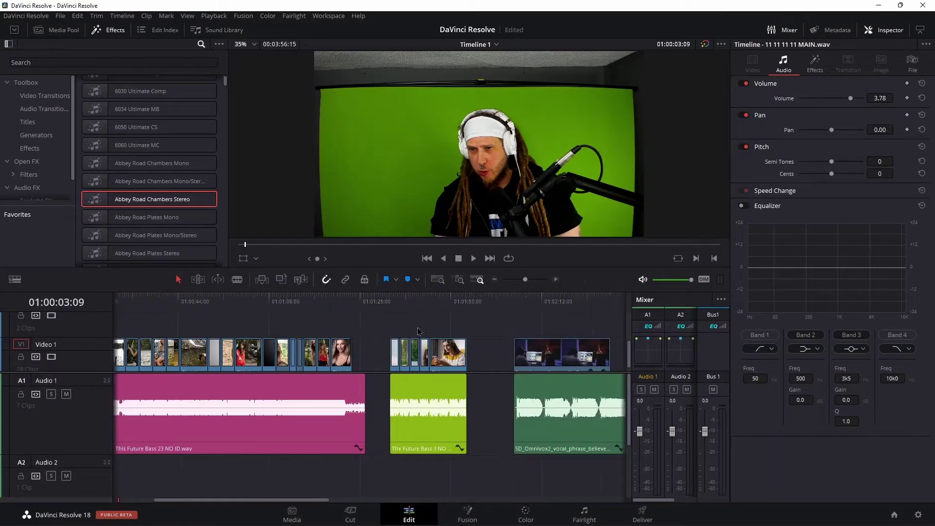
pyautogui.hscroll(3, 423, 329)
pyautogui.click(401, 305)
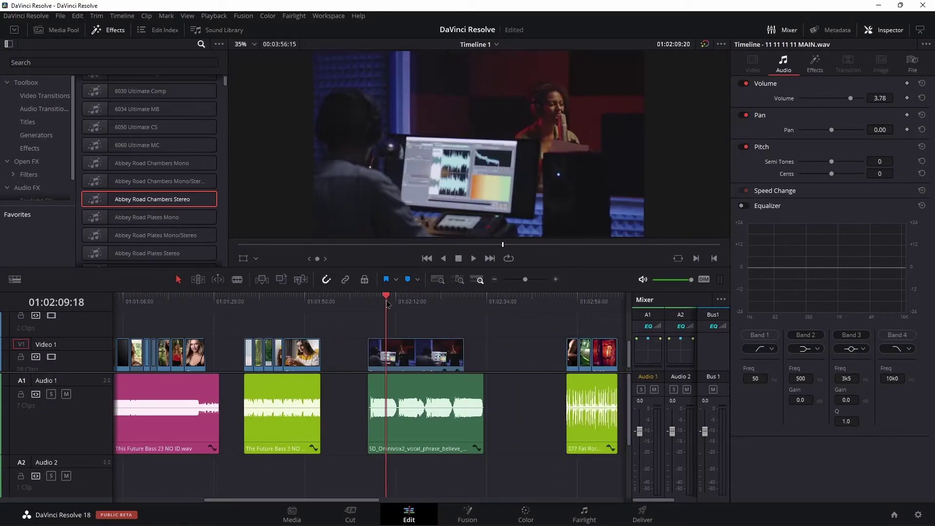
pyautogui.click(63, 62)
pyautogui.write('cry')
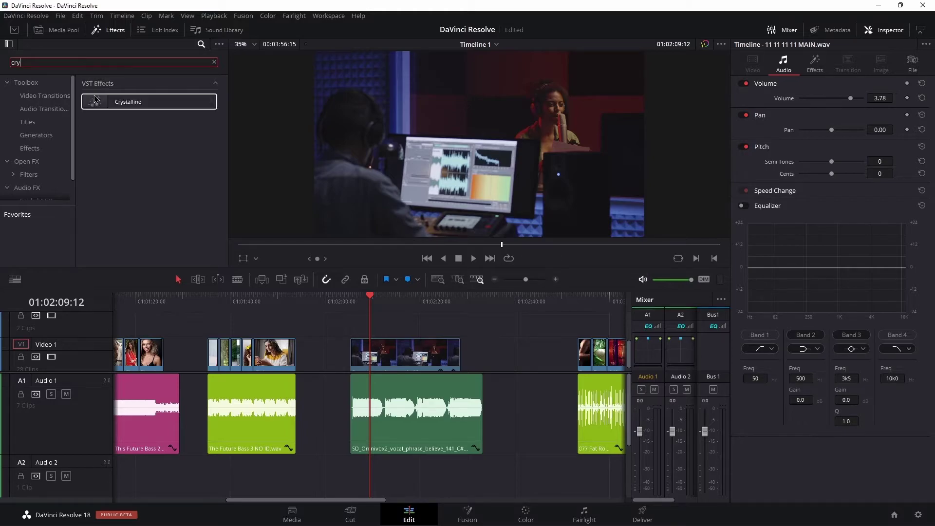
pyautogui.moveTo(98, 101); pyautogui.dragTo(389, 420)
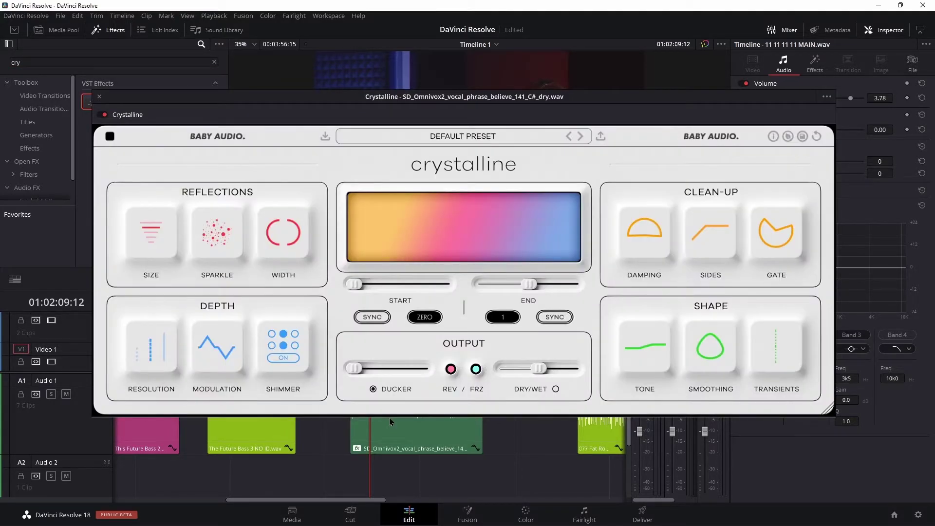
# Step: Shrink the Crystalline window, place it away from the start of the vocal clip, and play the clip from its start
pyautogui.moveTo(827, 422); pyautogui.dragTo(567, 324)
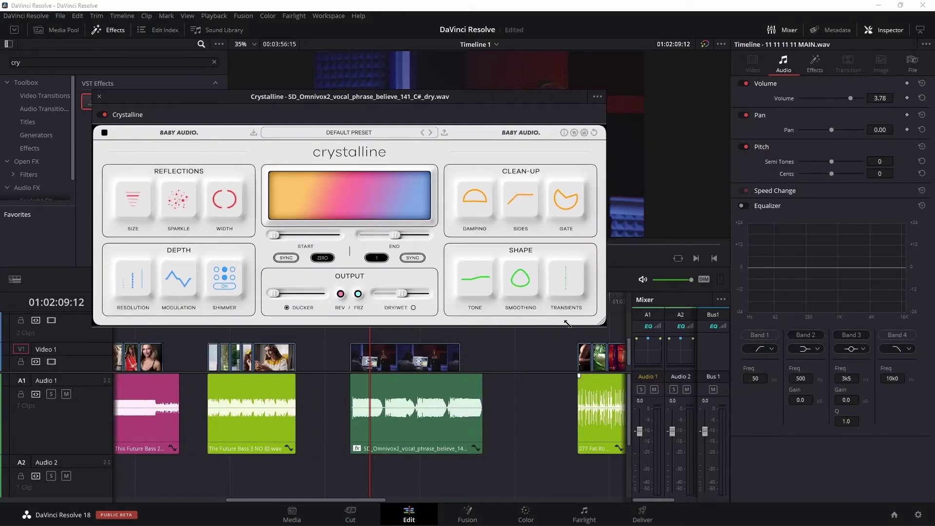
pyautogui.moveTo(163, 106); pyautogui.dragTo(415, 103)
pyautogui.moveTo(932, 46); pyautogui.dragTo(932, 307)
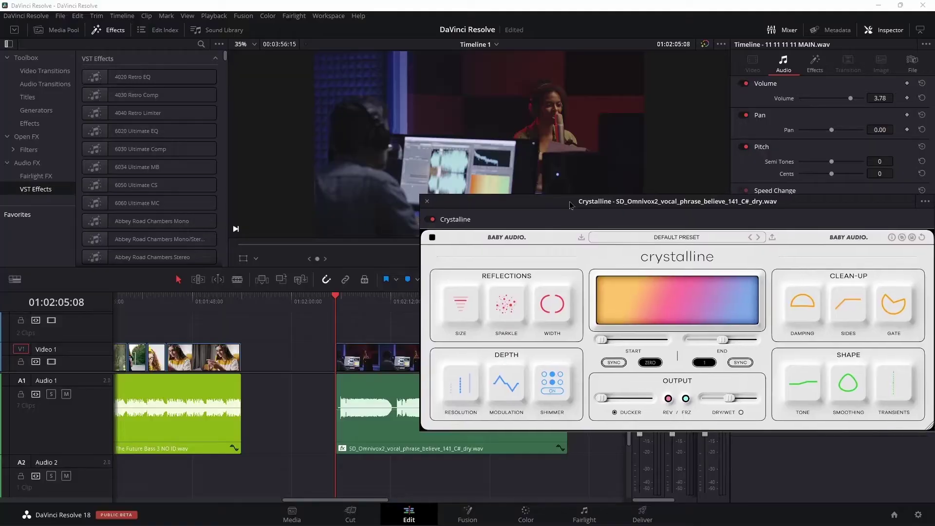
pyautogui.press('space')
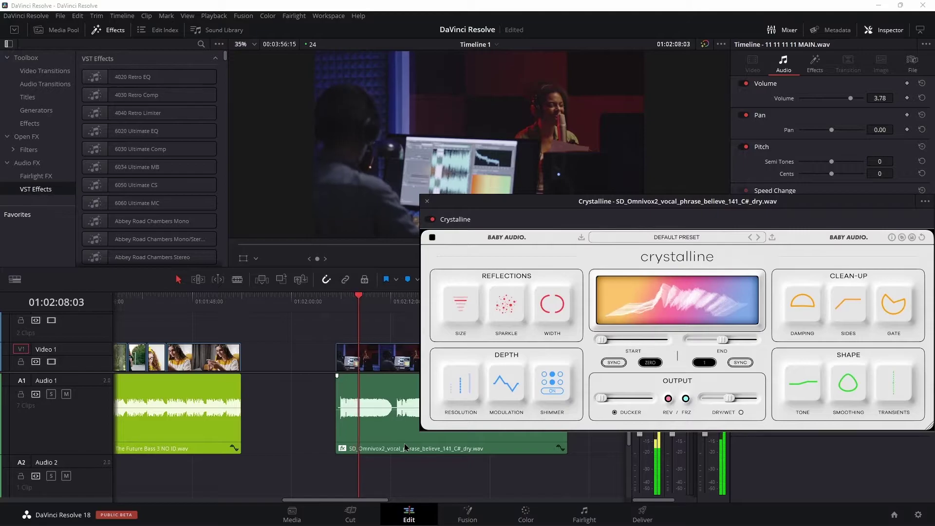
pyautogui.press('space')
# Step: While the vocal clip plays, set Crystalline's End to 15/16, raise the Ducker slightly, and set Dry/Wet to 36
pyautogui.click(395, 433)
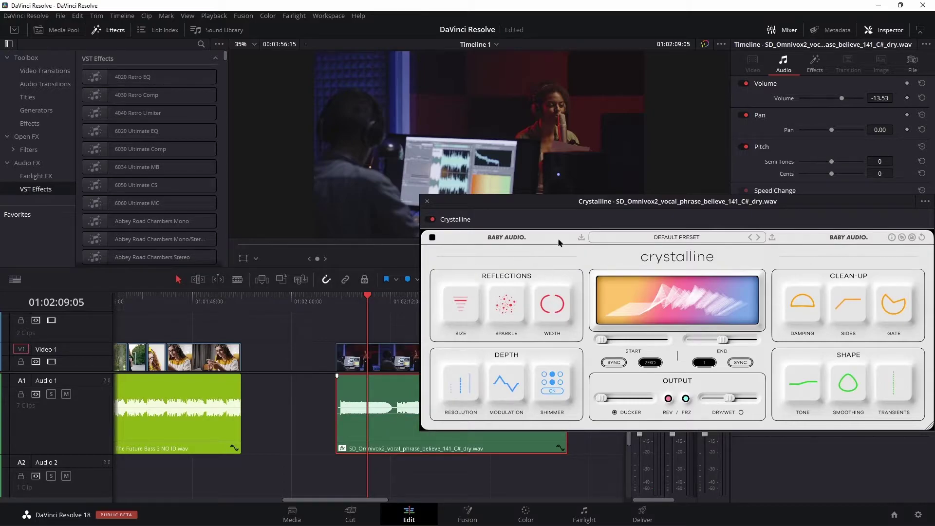
pyautogui.moveTo(612, 205); pyautogui.dragTo(602, 181)
pyautogui.press('space')
pyautogui.moveTo(453, 281)
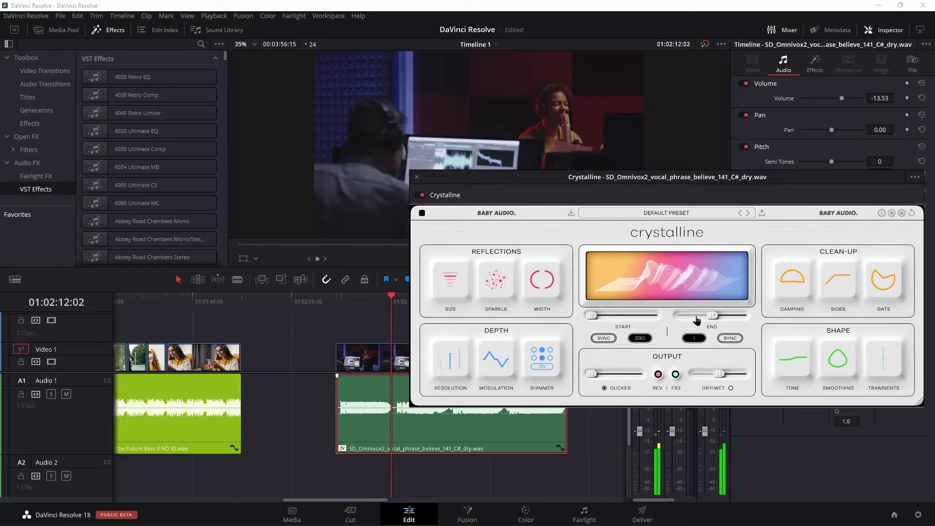
pyautogui.moveTo(713, 318); pyautogui.dragTo(710, 317)
pyautogui.moveTo(720, 374); pyautogui.dragTo(714, 378)
pyautogui.moveTo(592, 374); pyautogui.dragTo(604, 376)
pyautogui.moveTo(713, 374); pyautogui.dragTo(715, 381)
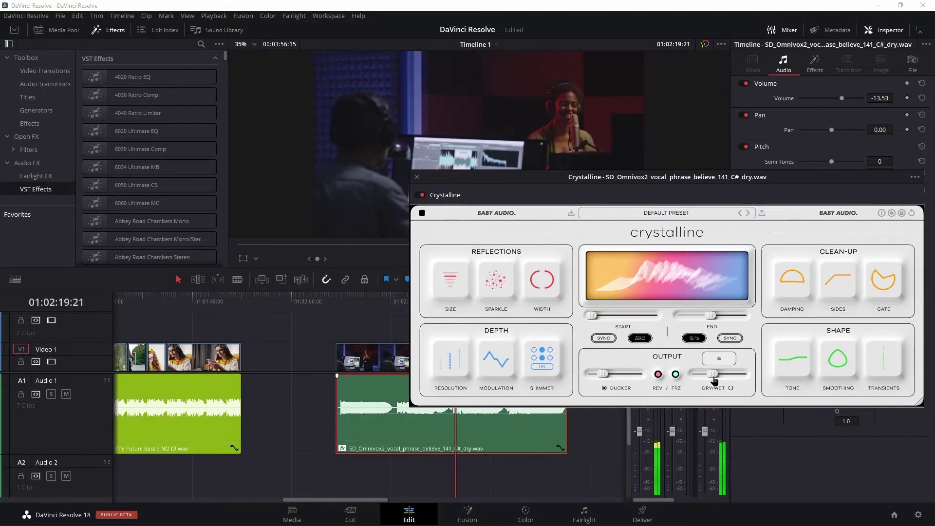
# Step: Examine the bounce options of the Crystalline plug-in window and close the plug-in
pyautogui.moveTo(824, 179); pyautogui.dragTo(621, 101)
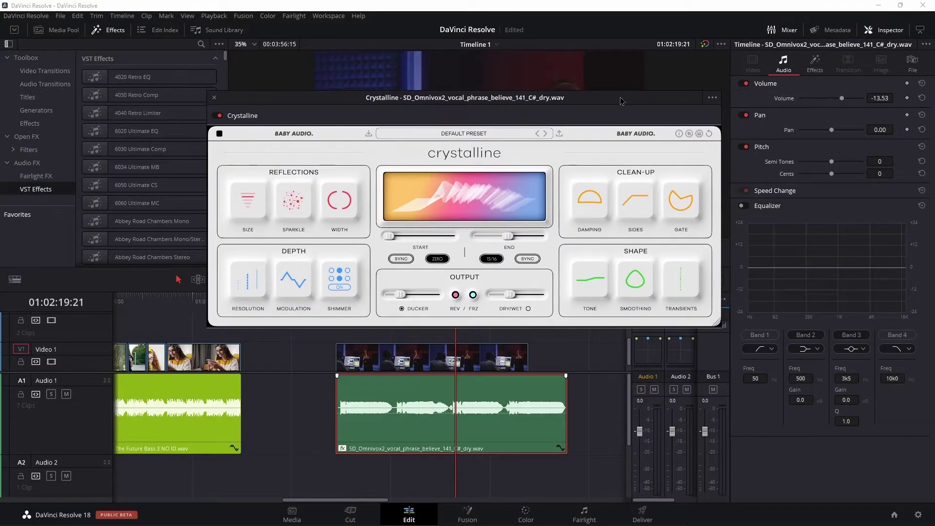
pyautogui.click(712, 98)
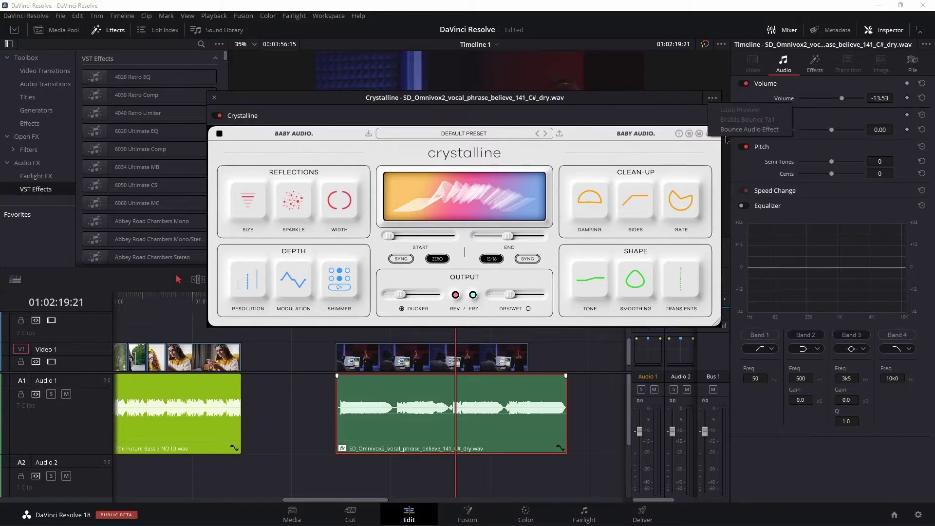
pyautogui.click(653, 120)
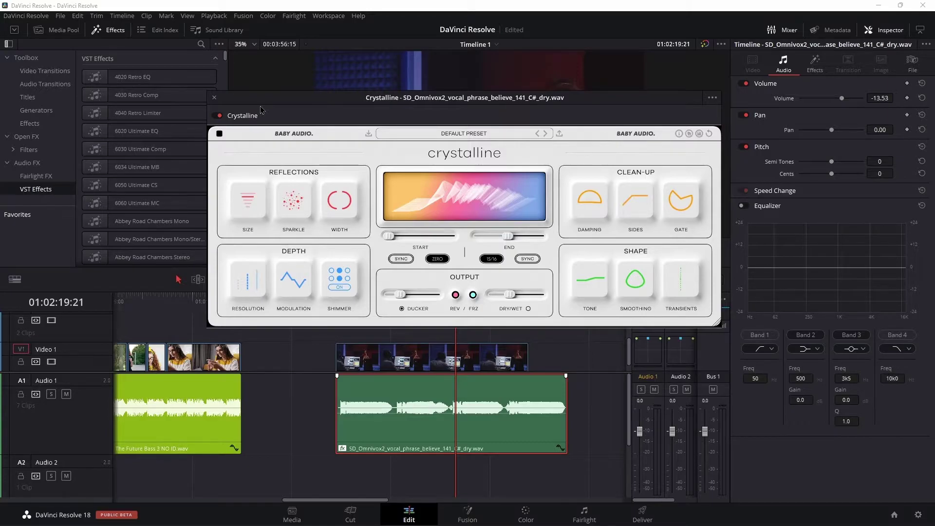
pyautogui.click(712, 97)
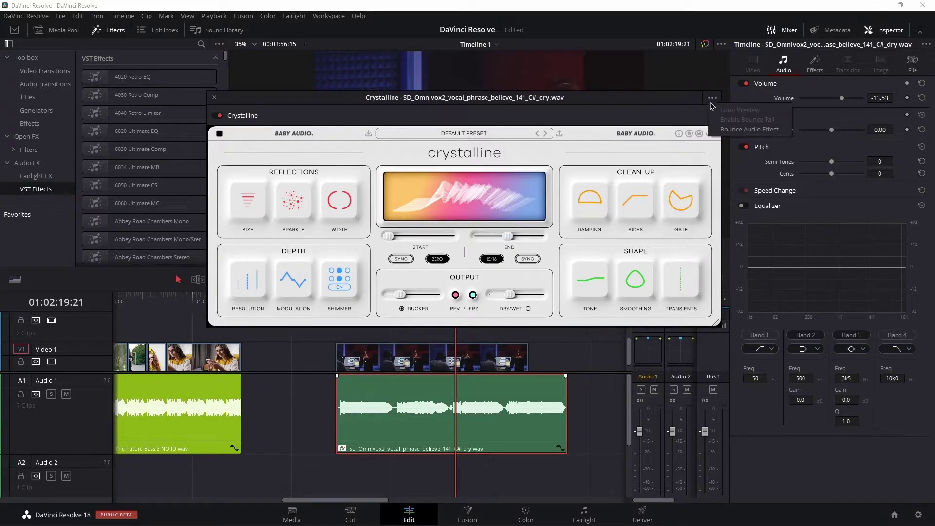
pyautogui.click(651, 112)
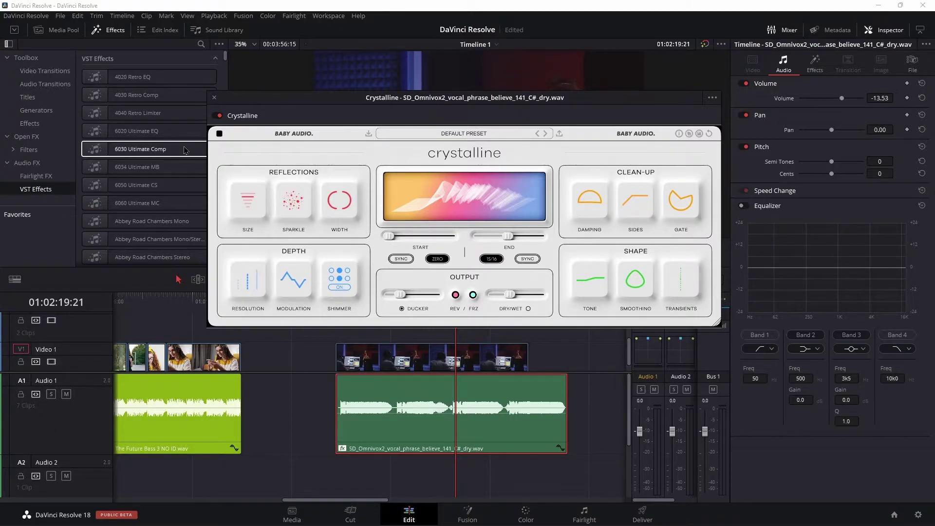
pyautogui.click(214, 99)
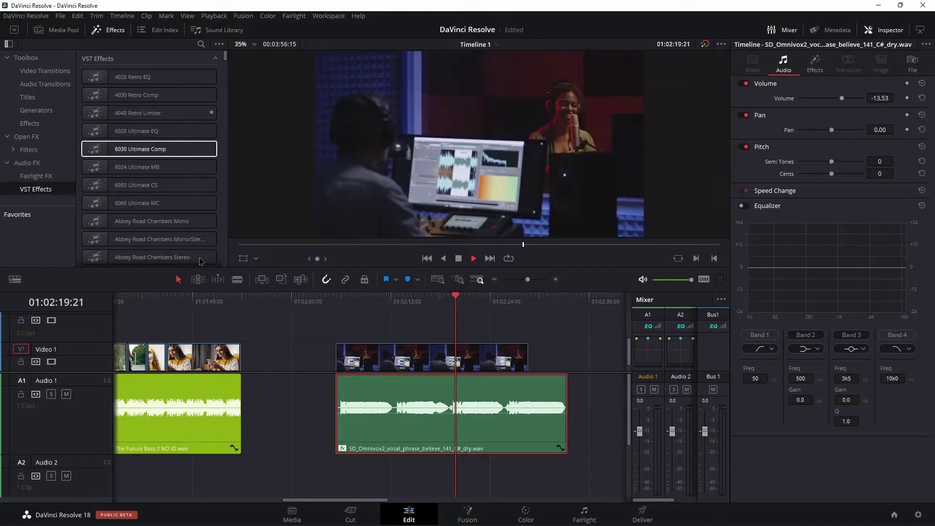
# Step: Open the audio file export settings for the SD_Omnivox2 vocal clip on the Fairlight page and check the destination folder
pyautogui.moveTo(452, 306); pyautogui.dragTo(430, 306)
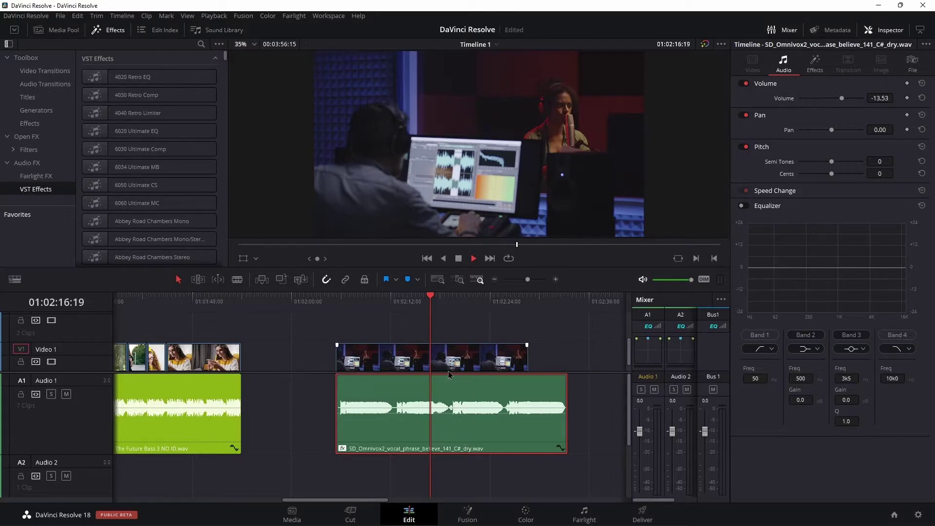
pyautogui.click(585, 515)
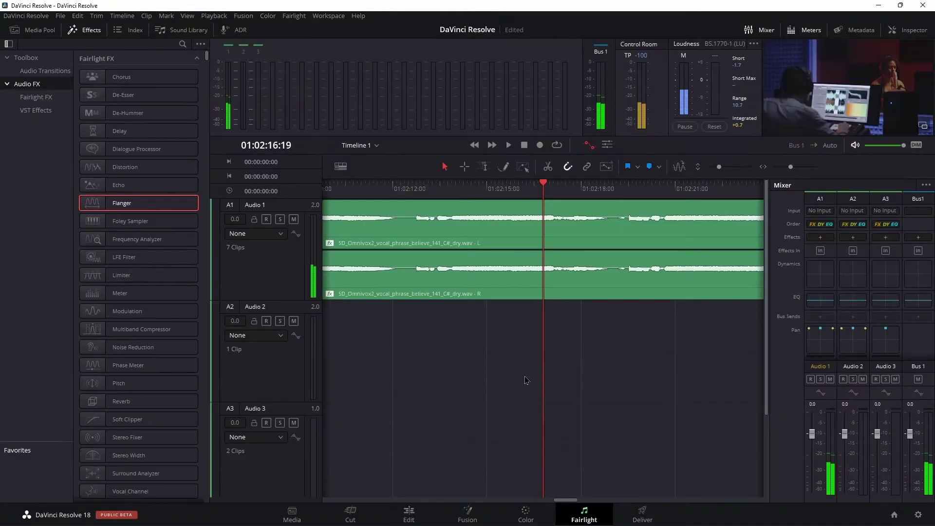
pyautogui.rightClick(561, 281)
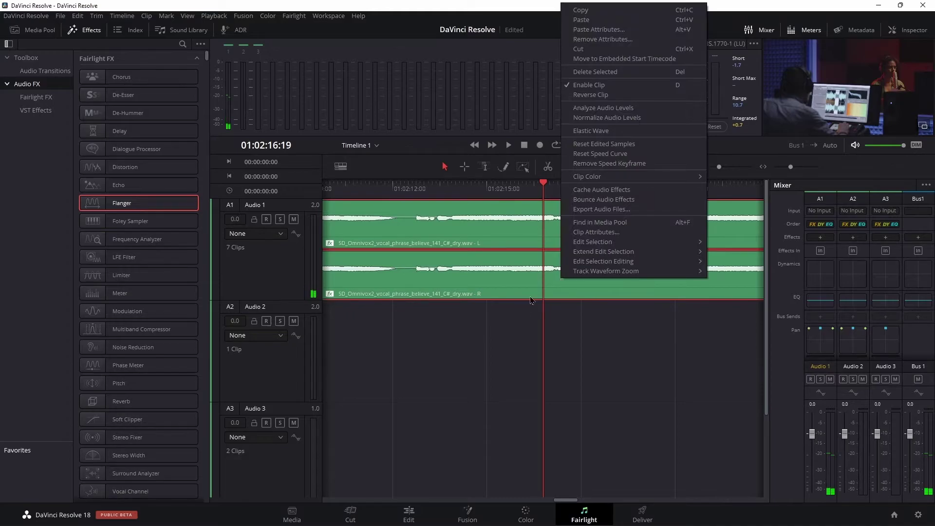
pyautogui.click(628, 215)
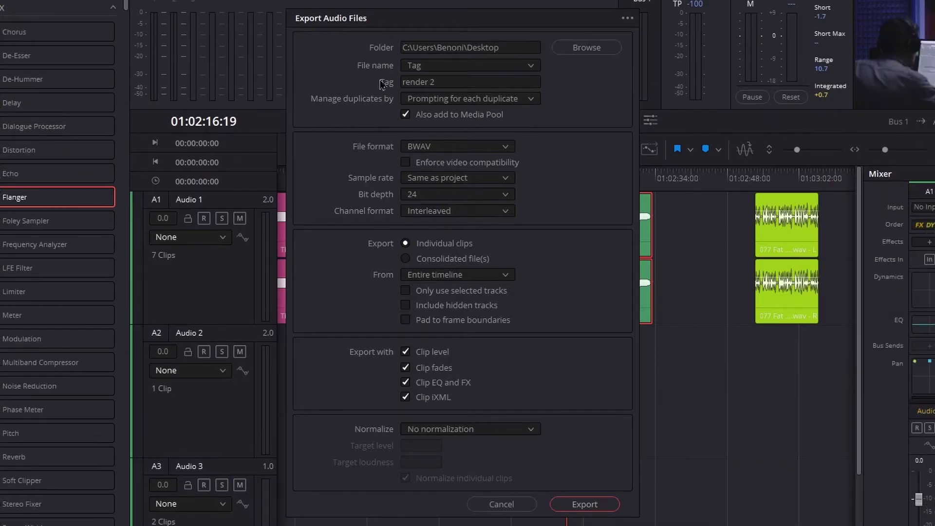
pyautogui.click(584, 49)
pyautogui.click(855, 331)
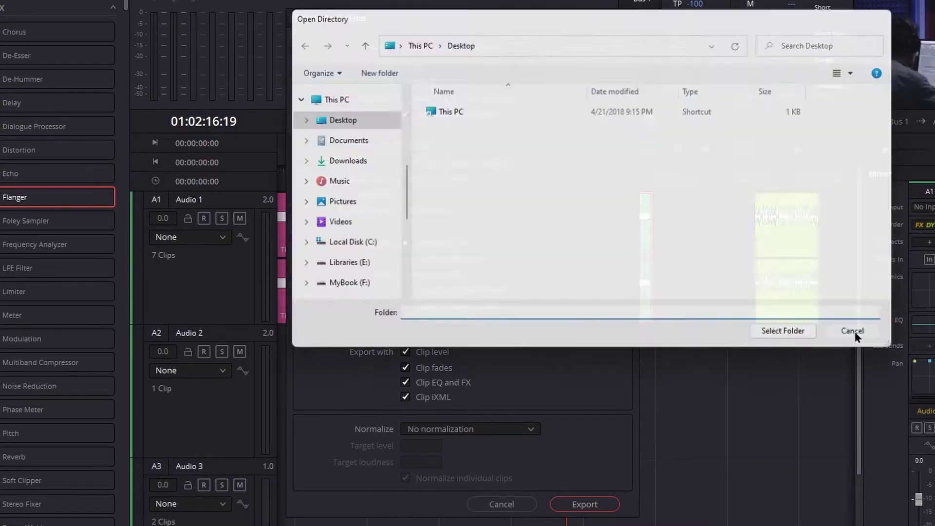
# Step: Set the export file tag to "Reverb vocal"
pyautogui.click(446, 83)
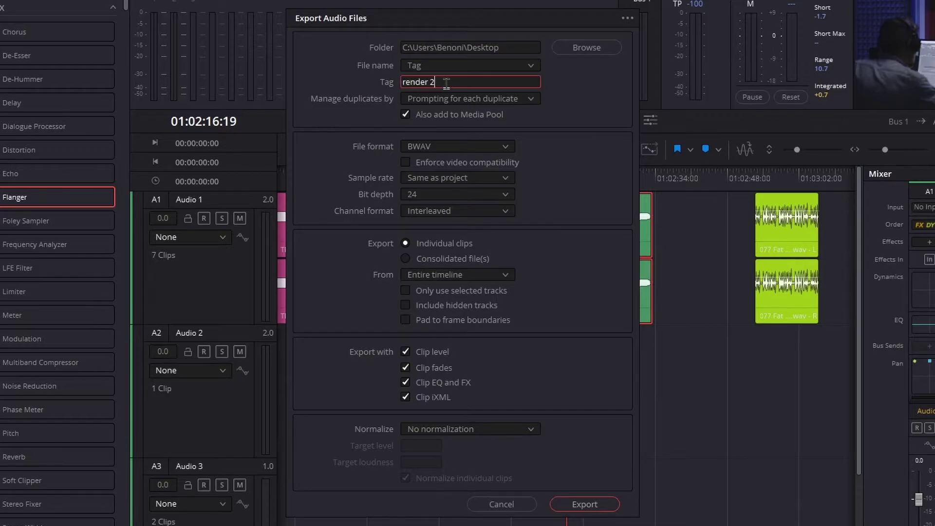
pyautogui.press('BackSpace')
pyautogui.press('BackSpace')
pyautogui.press('BackSpace')
pyautogui.press('BackSpace')
pyautogui.write('Reverb vocal')
# Step: Set the export file format to WAV with the Interleaved channel format
pyautogui.click(474, 149)
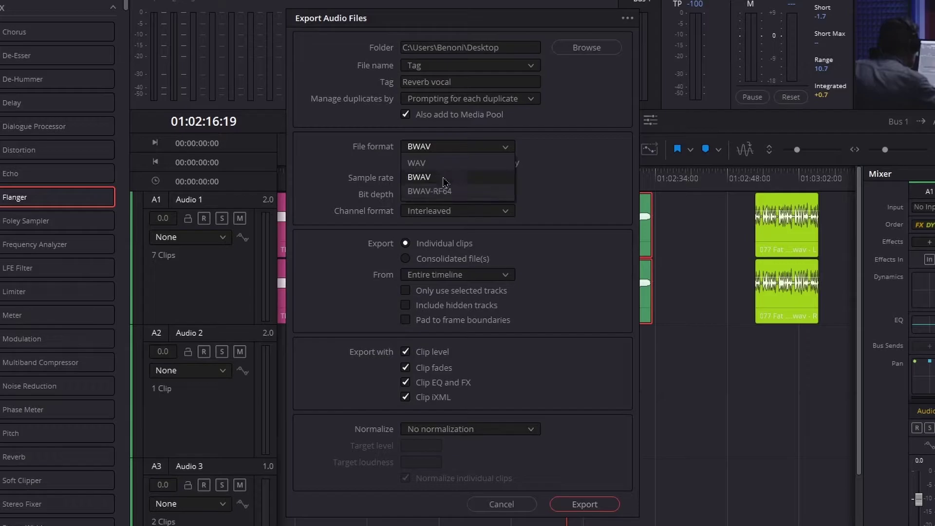
pyautogui.click(432, 163)
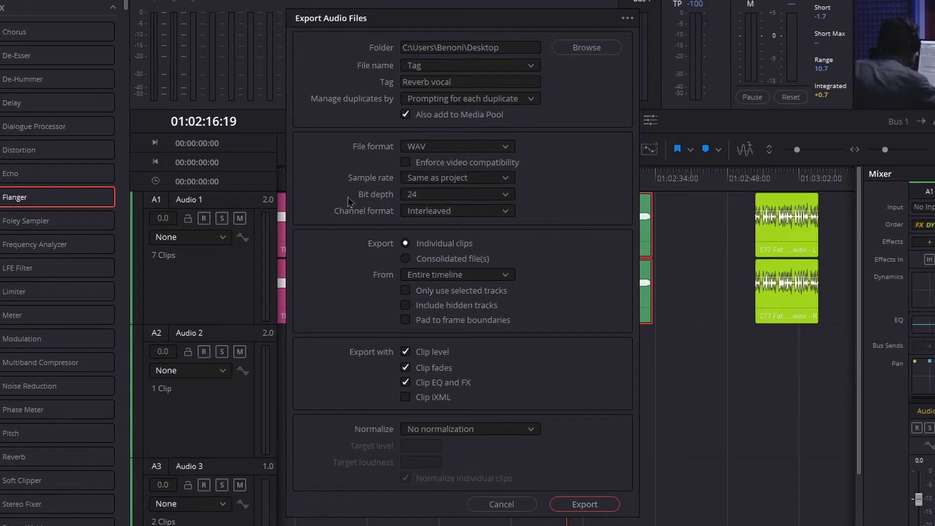
pyautogui.click(496, 213)
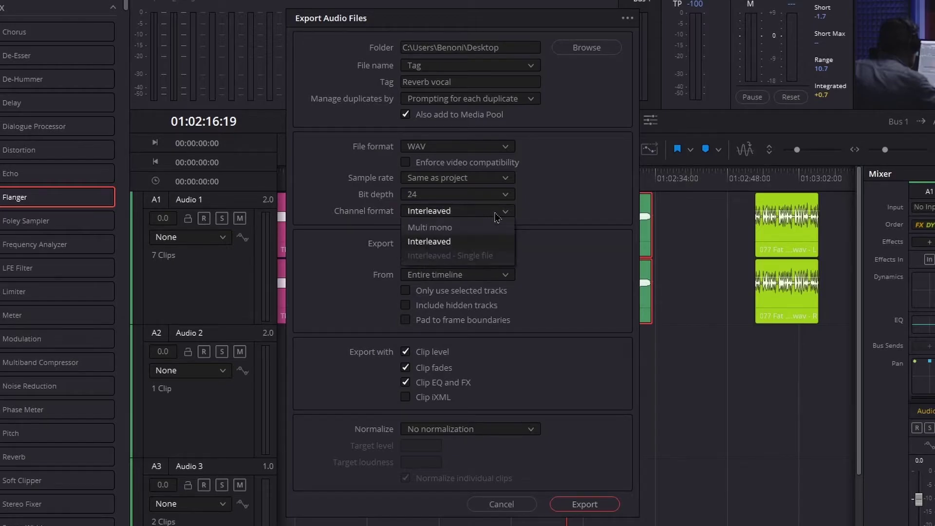
pyautogui.click(460, 241)
# Step: Review the channel format choices and check the clips on the timeline behind the export dialog
pyautogui.moveTo(513, 28); pyautogui.dragTo(543, 40)
pyautogui.click(524, 226)
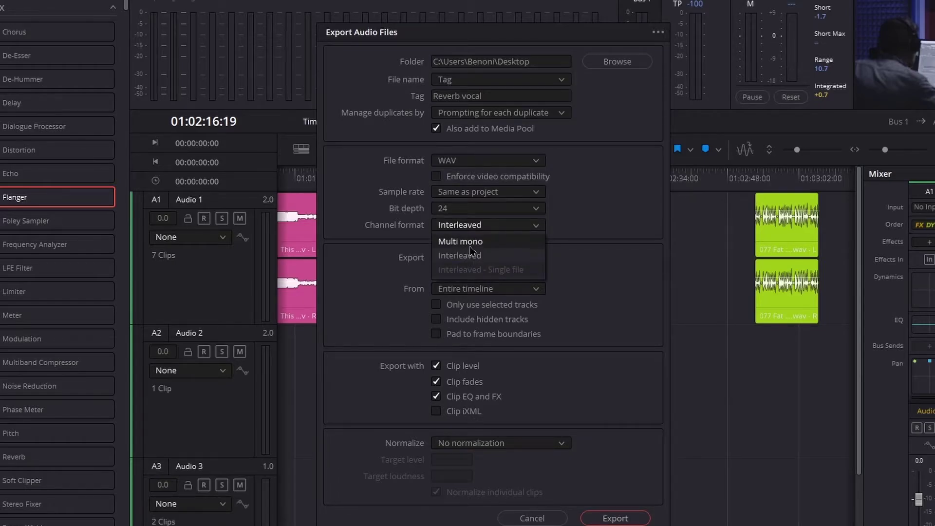
pyautogui.click(589, 233)
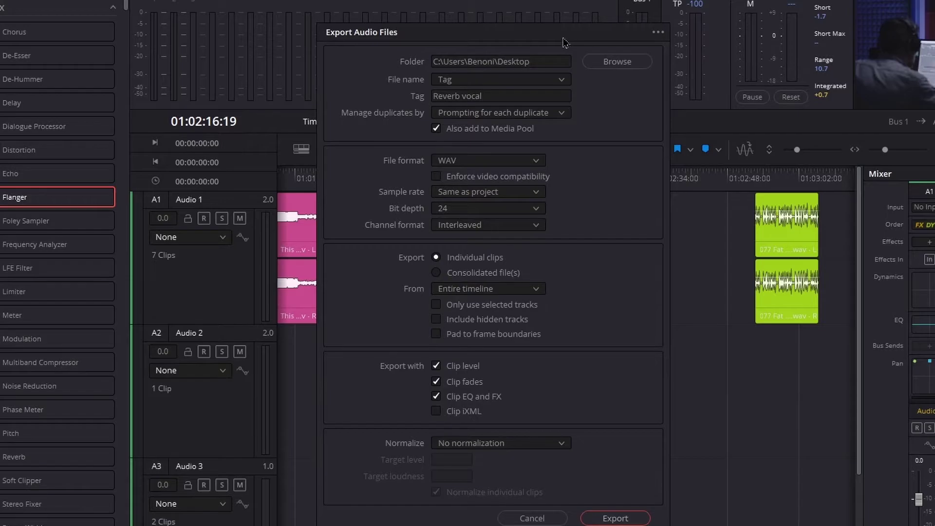
pyautogui.moveTo(564, 43); pyautogui.dragTo(135, 43)
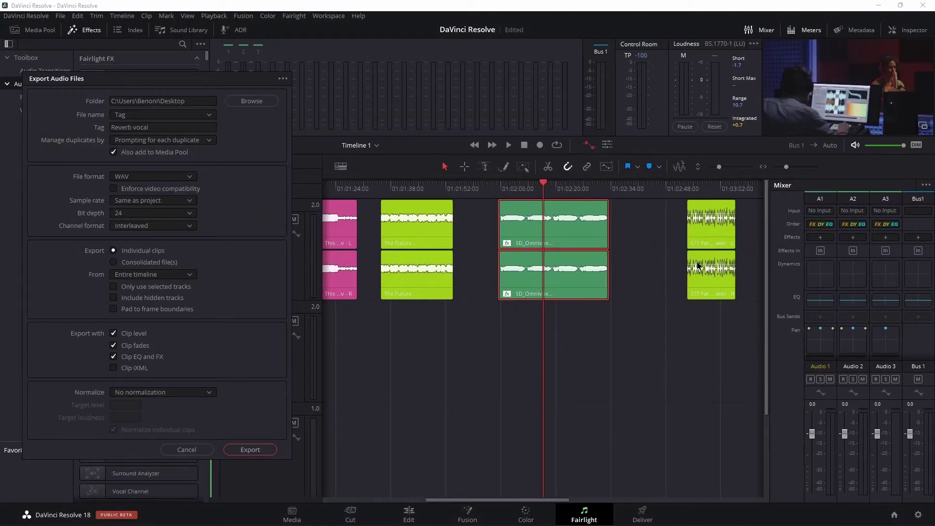
pyautogui.moveTo(119, 79); pyautogui.dragTo(488, 103)
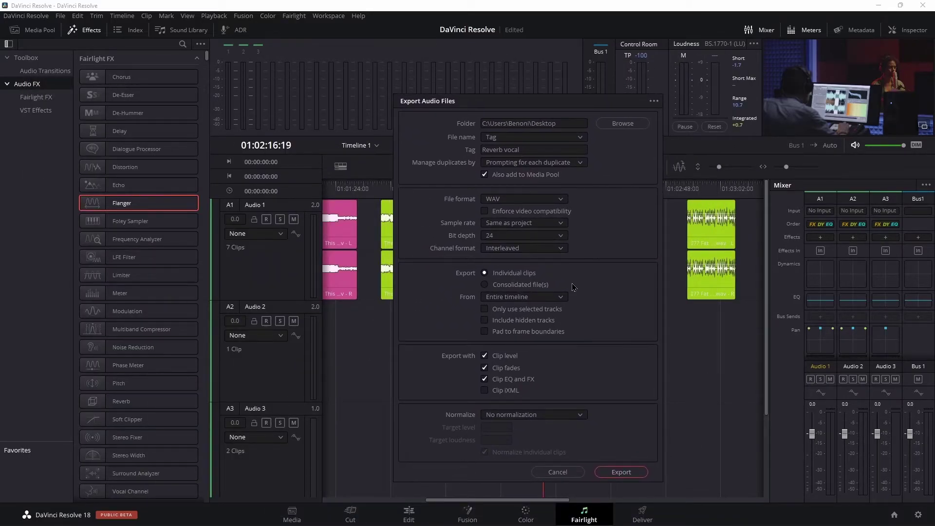
# Step: Set the audio export to individual files from the selected clips only
pyautogui.moveTo(470, 105); pyautogui.dragTo(555, 95)
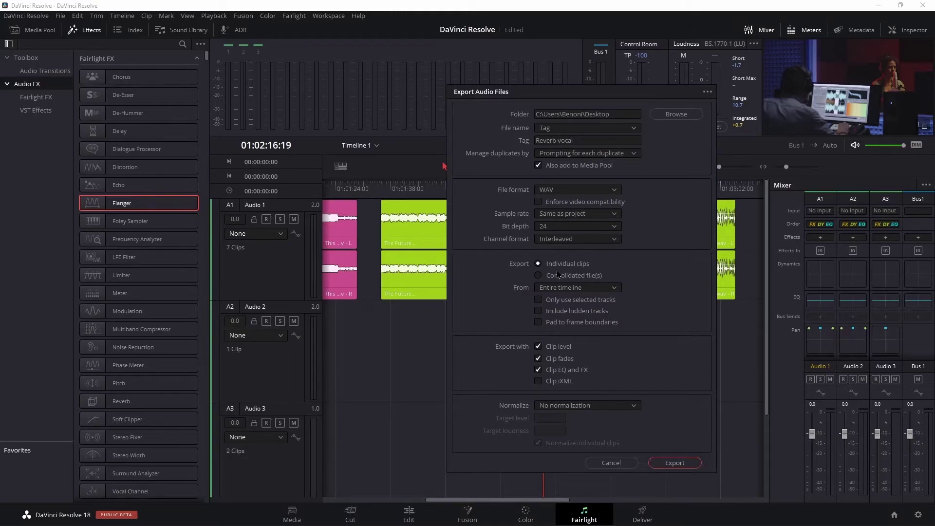
pyautogui.moveTo(633, 95); pyautogui.dragTo(558, 74)
pyautogui.click(541, 272)
pyautogui.click(495, 301)
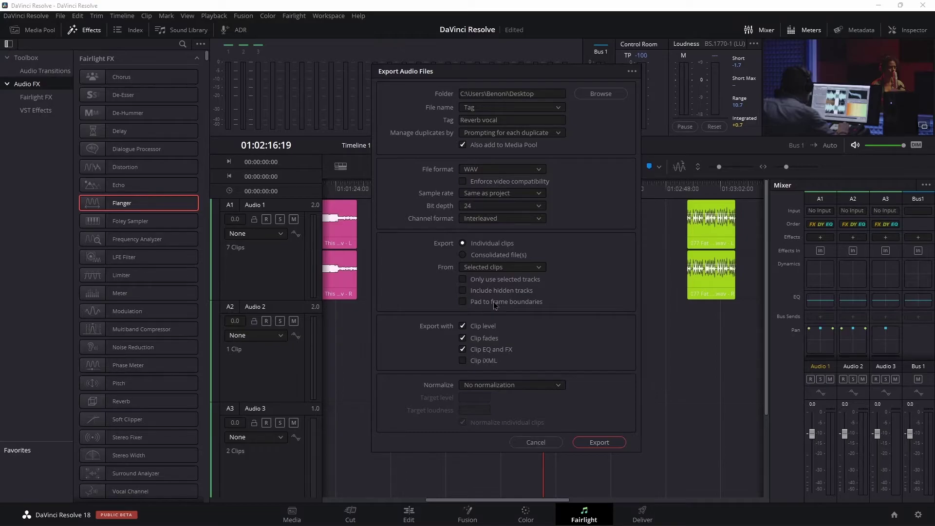
# Step: Review the remaining export settings, keep No normalization, and export the audio file
pyautogui.moveTo(478, 76)
pyautogui.mouseDown()
pyautogui.moveTo(699, 180)
pyautogui.moveTo(490, 89)
pyautogui.mouseUp()
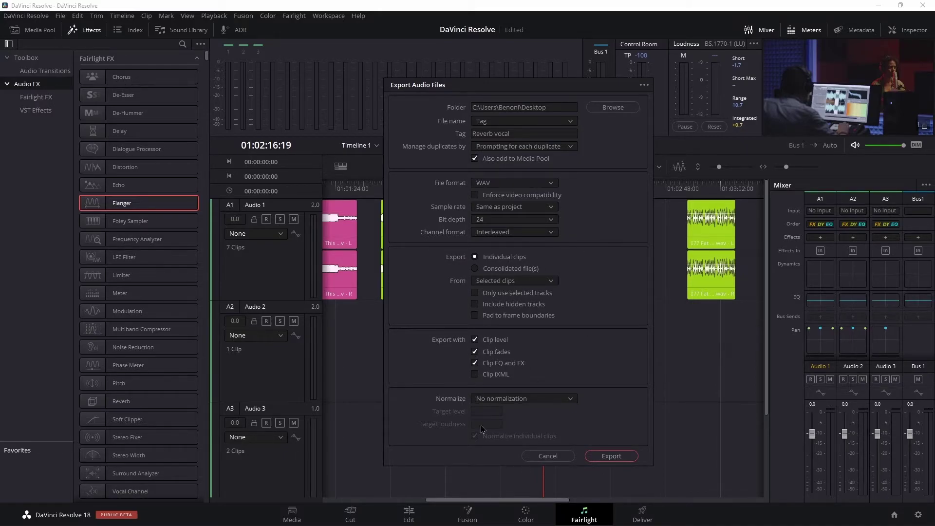
pyautogui.click(571, 397)
pyautogui.click(632, 333)
pyautogui.click(611, 456)
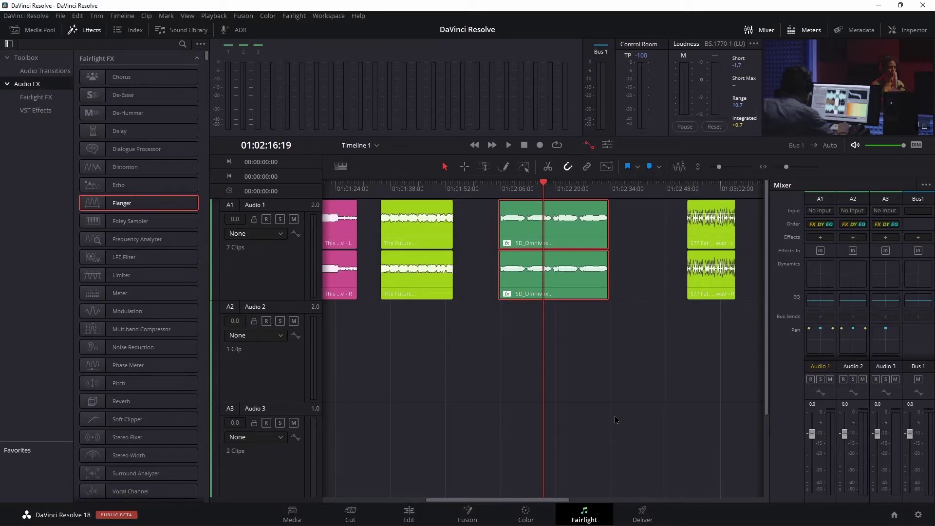
# Step: Bring the exported Reverb vocal file from the desktop onto track Audio 2, under the SD_Omnivox2 clip
pyautogui.moveTo(224, 5); pyautogui.dragTo(329, 19)
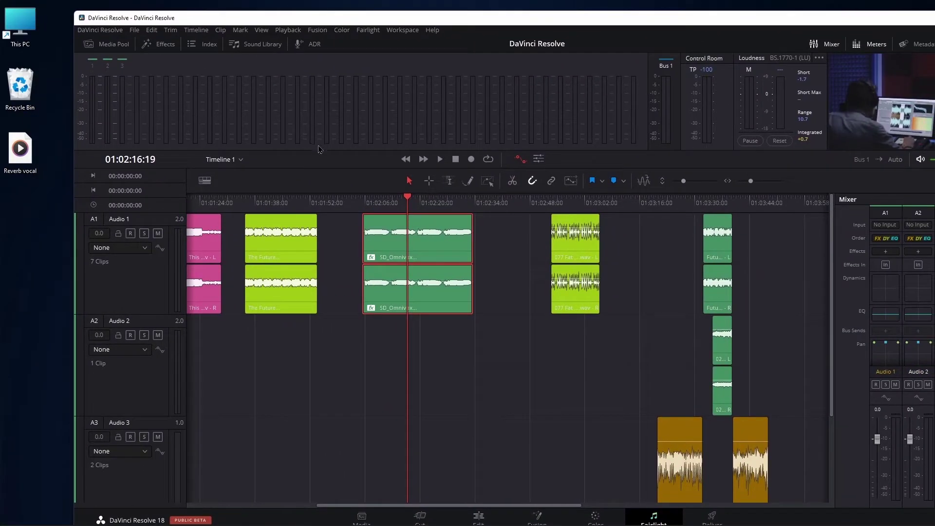
pyautogui.click(17, 150)
pyautogui.moveTo(20, 151); pyautogui.dragTo(371, 363)
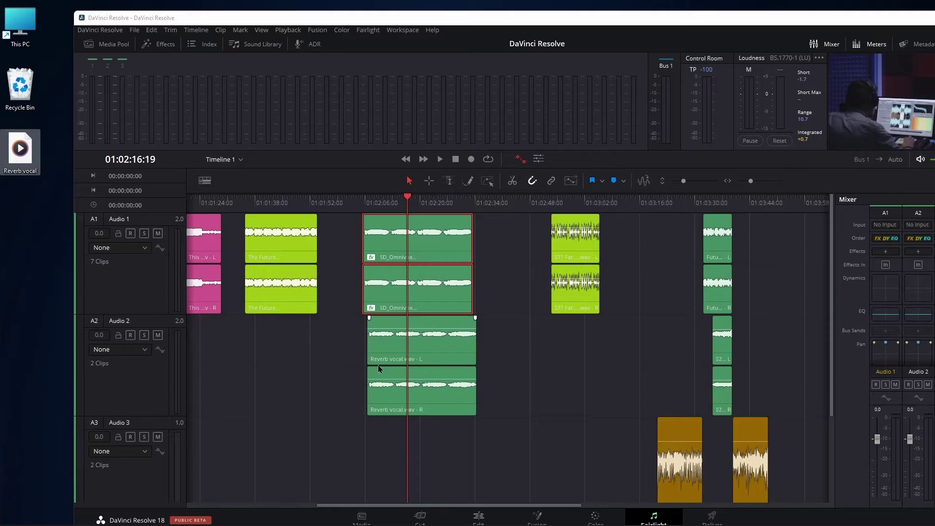
pyautogui.doubleClick(601, 15)
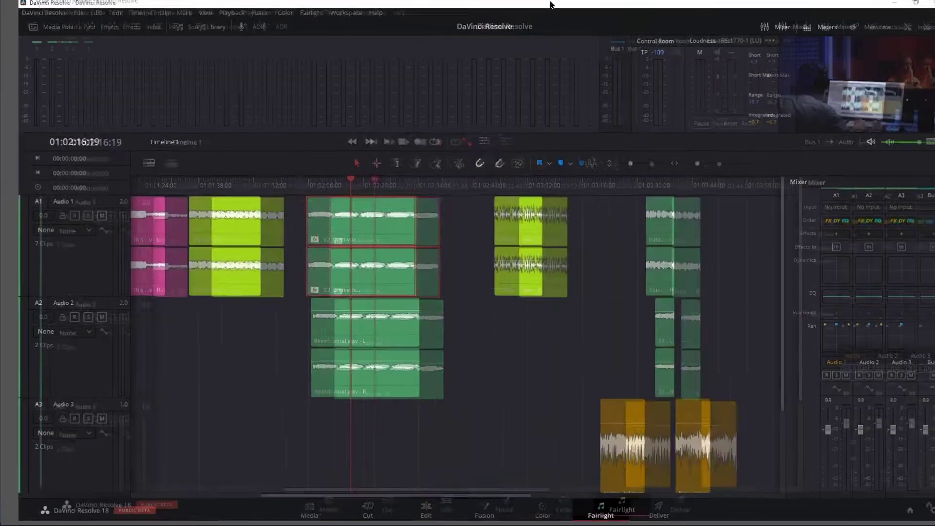
# Step: On the Edit page, align the start of the Reverb vocal clip with the SD_Omnivox2 clip above it
pyautogui.click(414, 516)
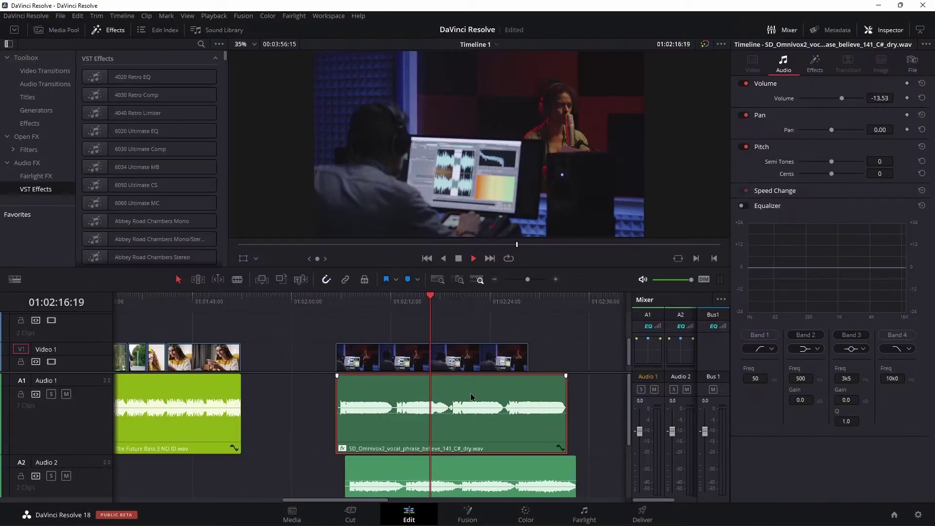
pyautogui.moveTo(508, 266); pyautogui.dragTo(511, 207)
pyautogui.moveTo(469, 469); pyautogui.dragTo(461, 468)
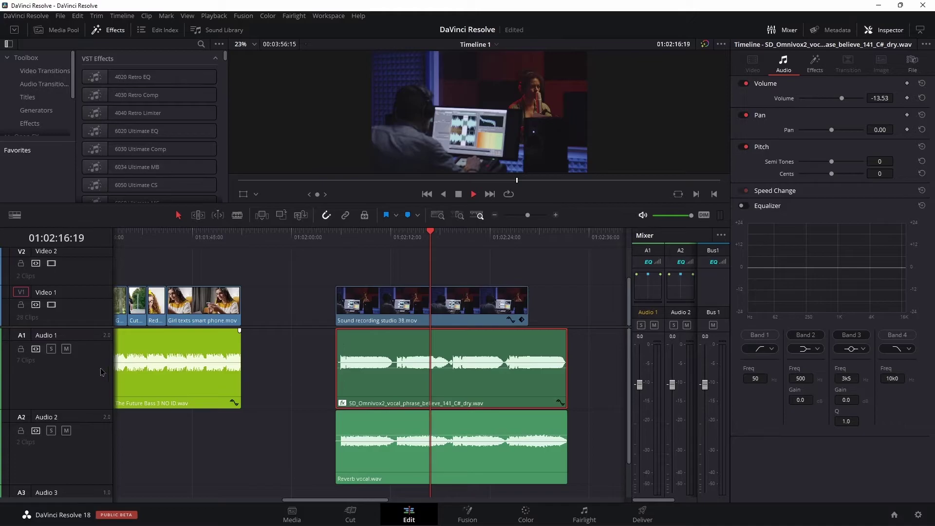
# Step: Mute track Audio 1 and play the Reverb vocal clip from its beginning
pyautogui.click(66, 349)
pyautogui.moveTo(375, 235); pyautogui.dragTo(338, 239)
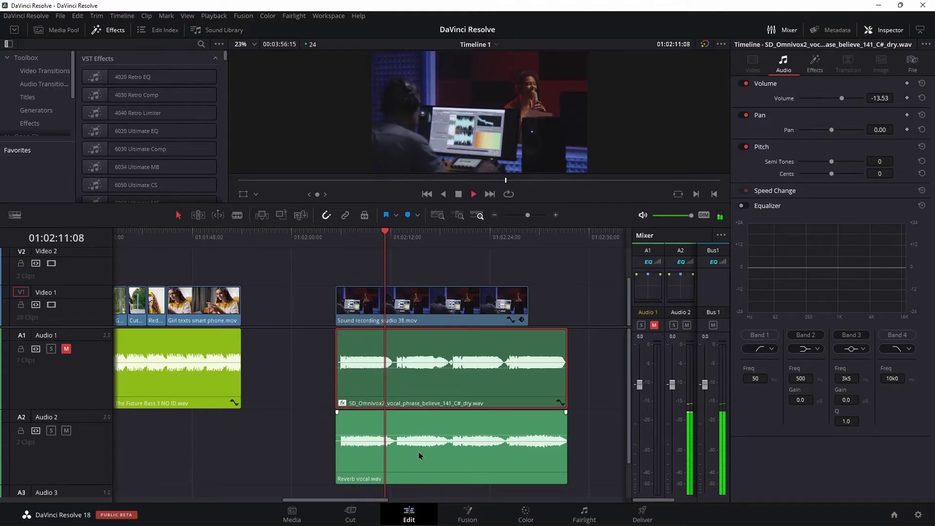
pyautogui.press('space')
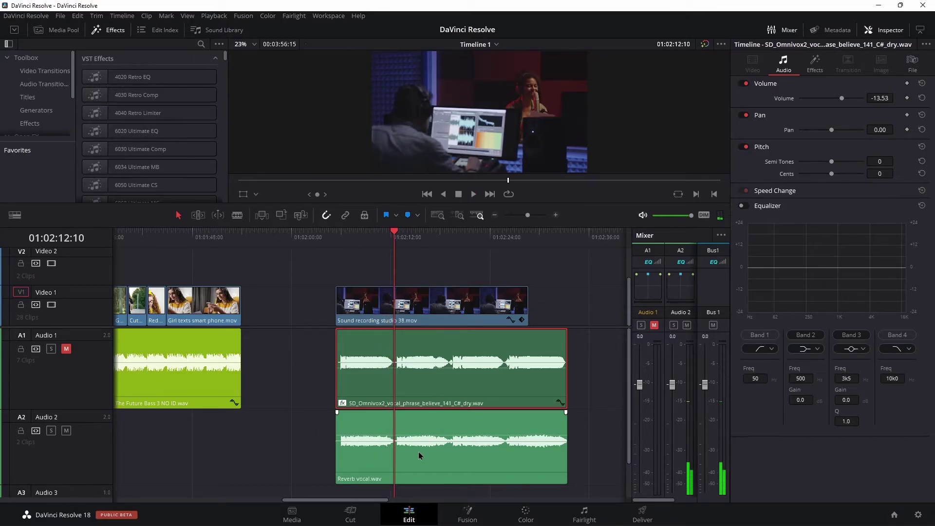
# Step: Change the clip color of the Reverb vocal clip to lime green
pyautogui.click(420, 454)
pyautogui.rightClick(420, 454)
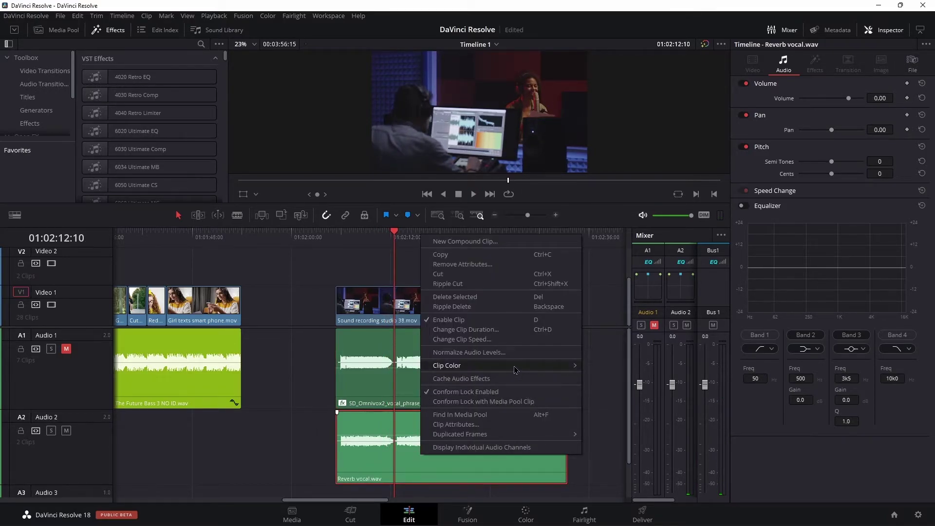
pyautogui.moveTo(515, 370)
pyautogui.click(609, 372)
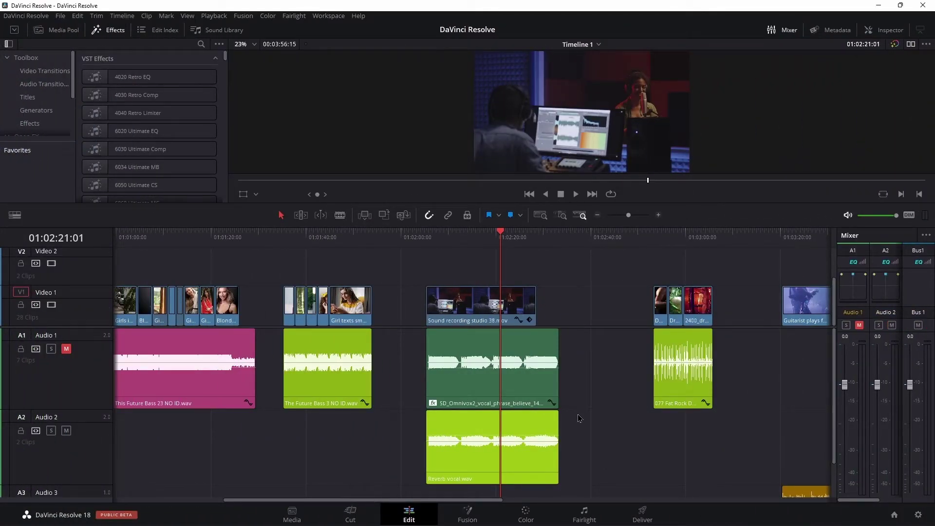
# Step: Delete the original SD_Omnivox2 vocal clip from Audio 1 and unmute the track
pyautogui.click(541, 391)
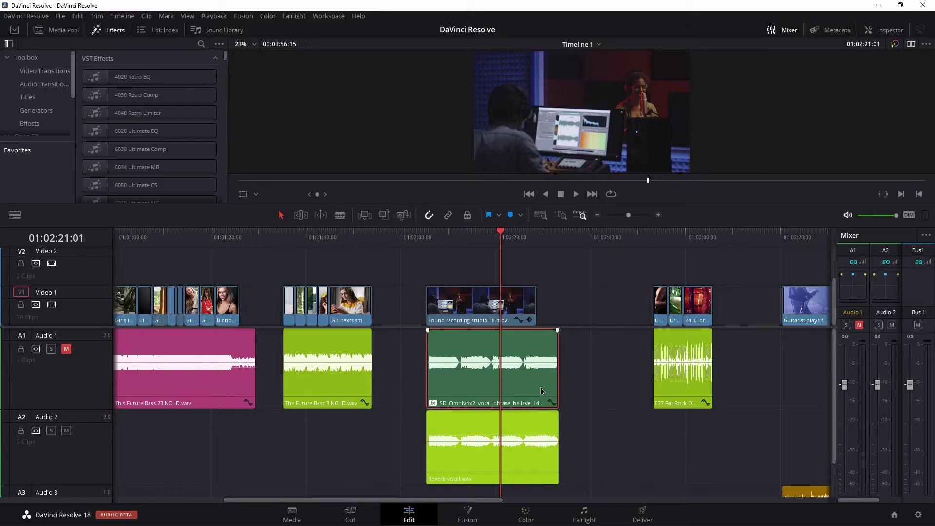
pyautogui.press('Delete')
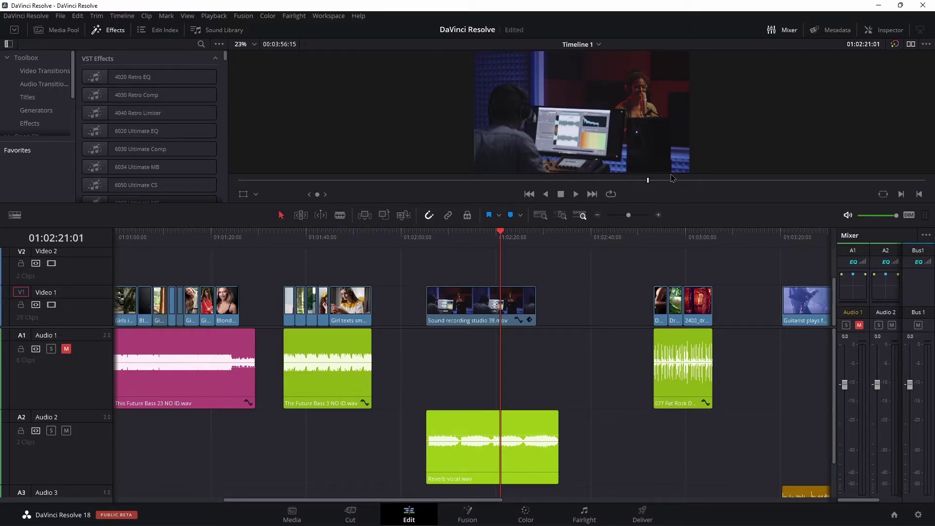
pyautogui.moveTo(629, 215); pyautogui.dragTo(634, 215)
pyautogui.moveTo(470, 243); pyautogui.dragTo(425, 244)
pyautogui.click(66, 349)
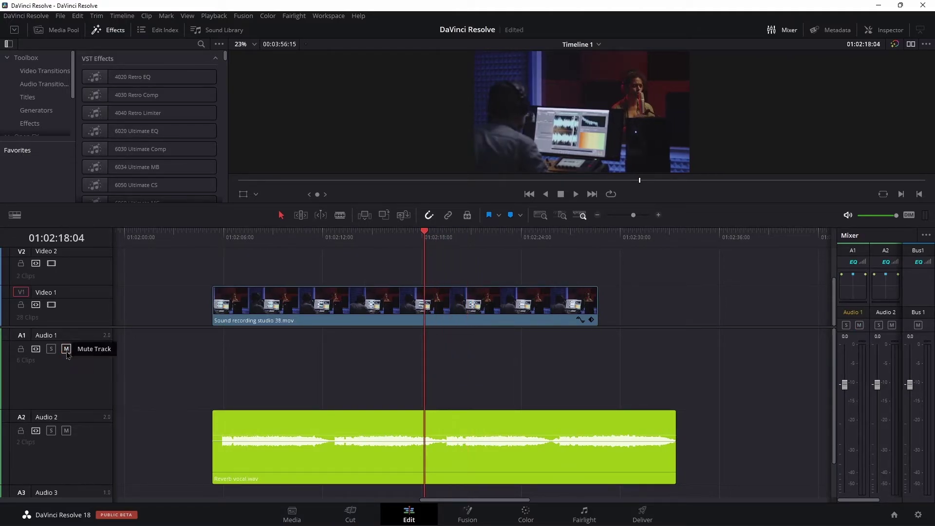
# Step: Move the Reverb vocal clip up to Audio 1, aligned under the Sound recording studio 38 video, and play it
pyautogui.moveTo(256, 422); pyautogui.dragTo(257, 381)
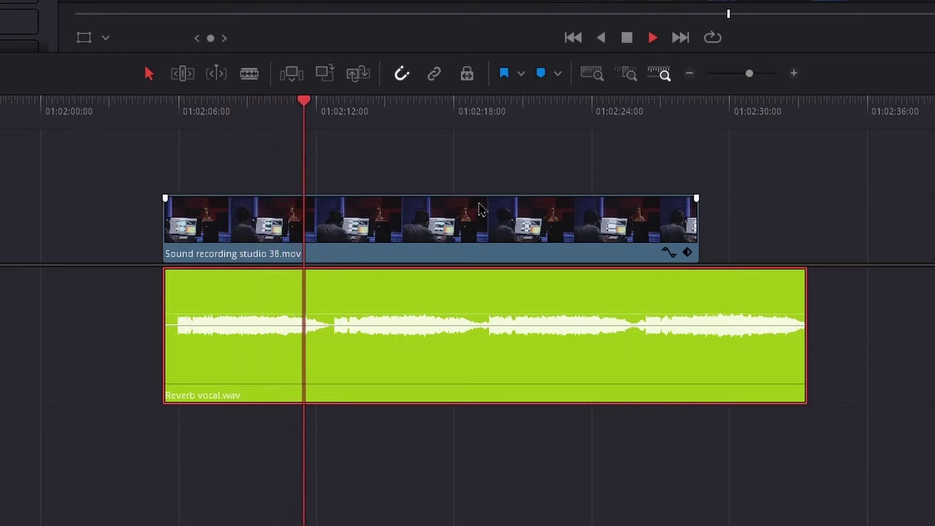
pyautogui.press('space')
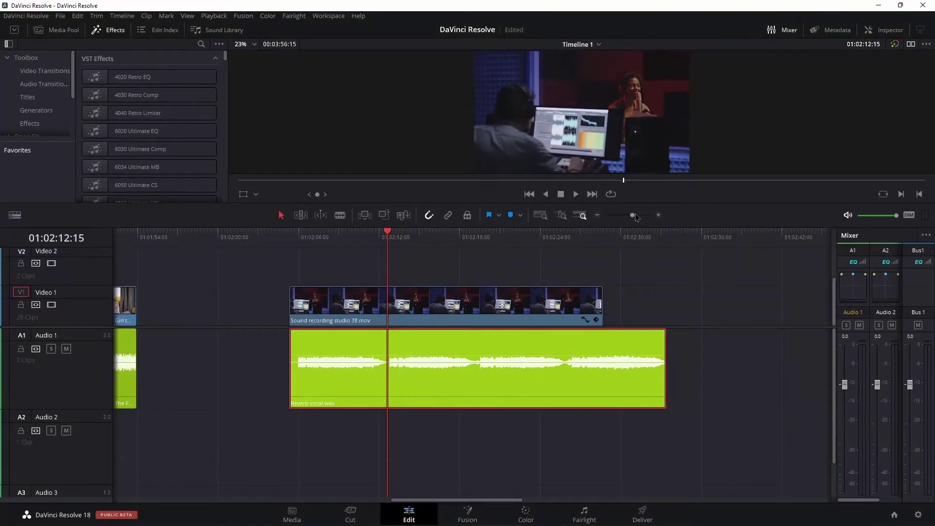
# Step: Place the playhead at the start of The Future Bass 3 NO ID clip, at 01:01:35:08
pyautogui.moveTo(636, 216); pyautogui.dragTo(629, 215)
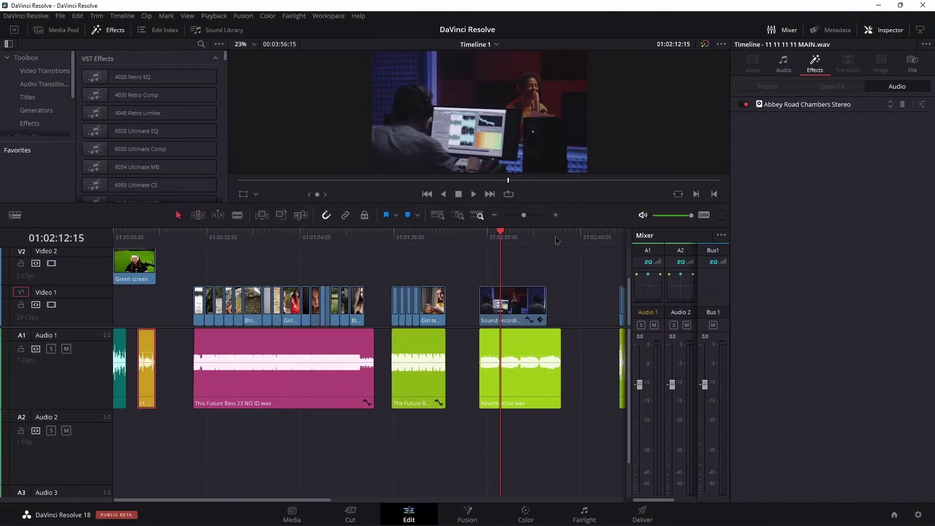
pyautogui.moveTo(523, 218); pyautogui.dragTo(528, 216)
pyautogui.hscroll(-4, 485, 273)
pyautogui.hscroll(-3, 485, 275)
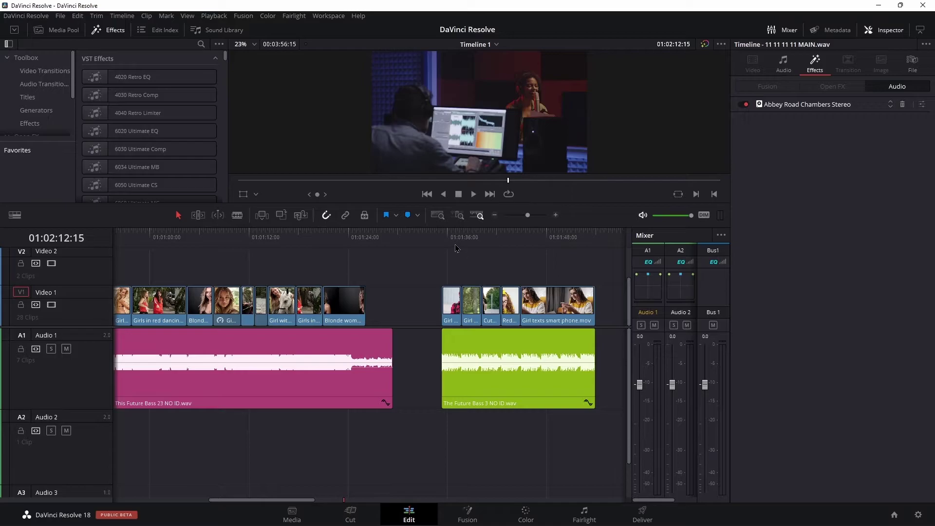
pyautogui.click(441, 233)
pyautogui.moveTo(530, 217); pyautogui.dragTo(533, 218)
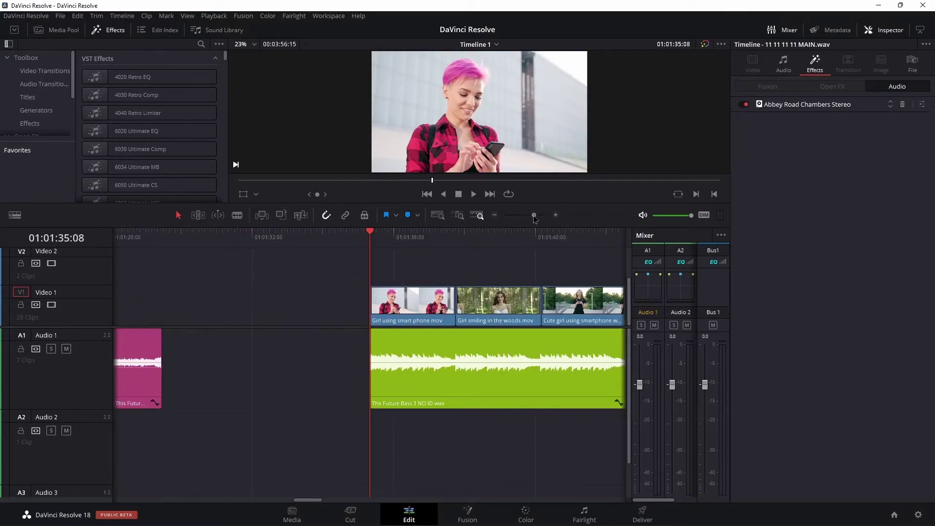
pyautogui.hscroll(3, 245, 336)
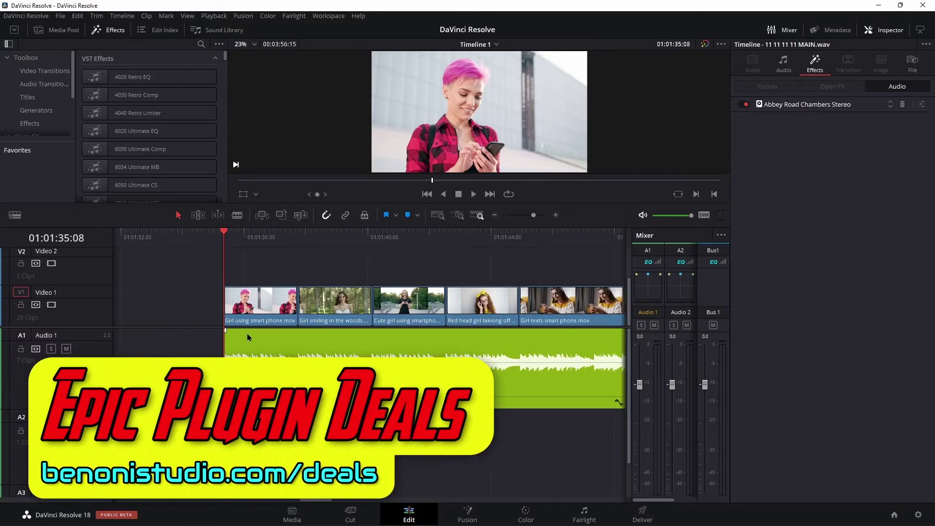
pyautogui.moveTo(533, 216); pyautogui.dragTo(531, 215)
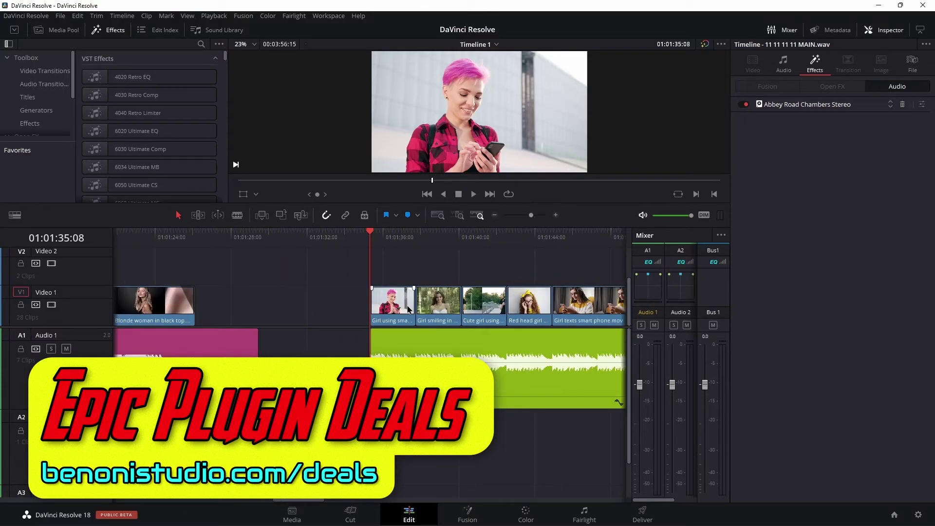
# Step: Hide the Inspector and enlarge the viewer area above the timeline
pyautogui.click(870, 30)
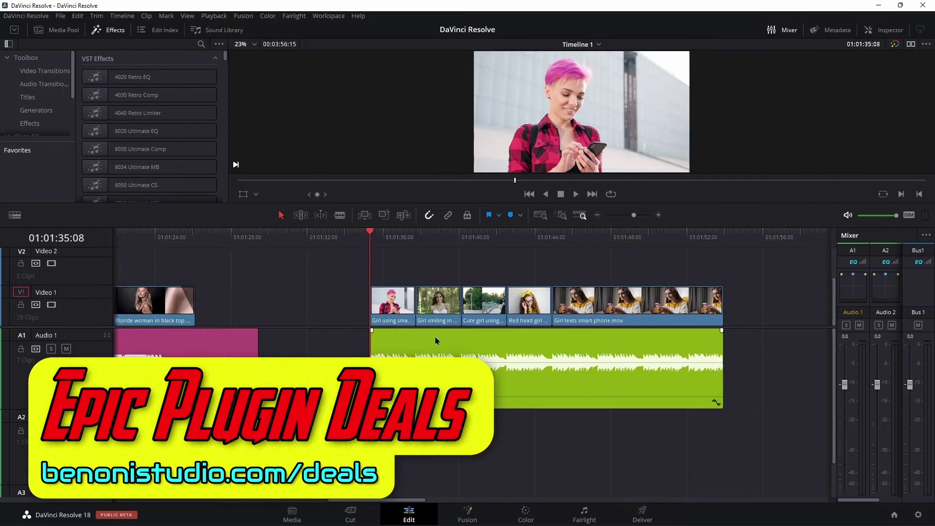
pyautogui.hscroll(2, 435, 341)
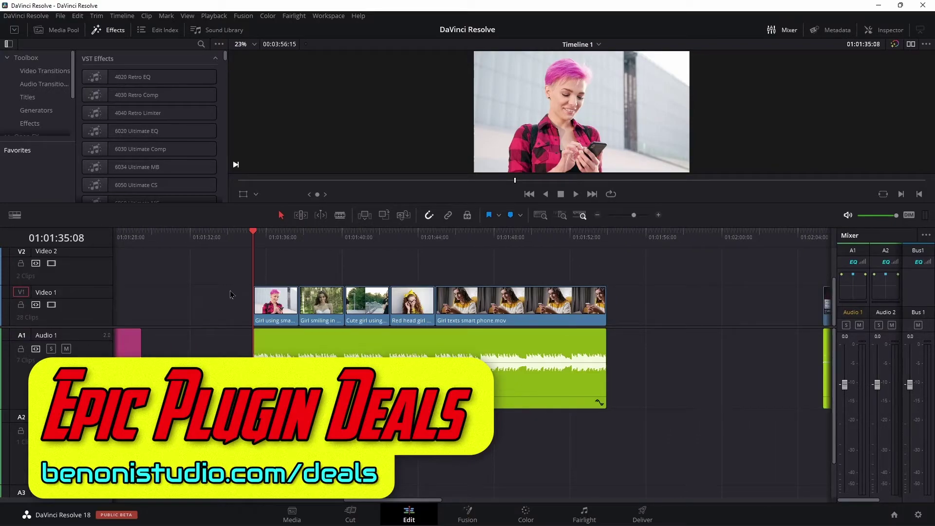
pyautogui.moveTo(453, 204); pyautogui.dragTo(458, 266)
# Step: Scrub and play the first video shots over The Future Bass 3 NO ID clip to check their transitions
pyautogui.click(315, 301)
pyautogui.moveTo(314, 303); pyautogui.dragTo(276, 308)
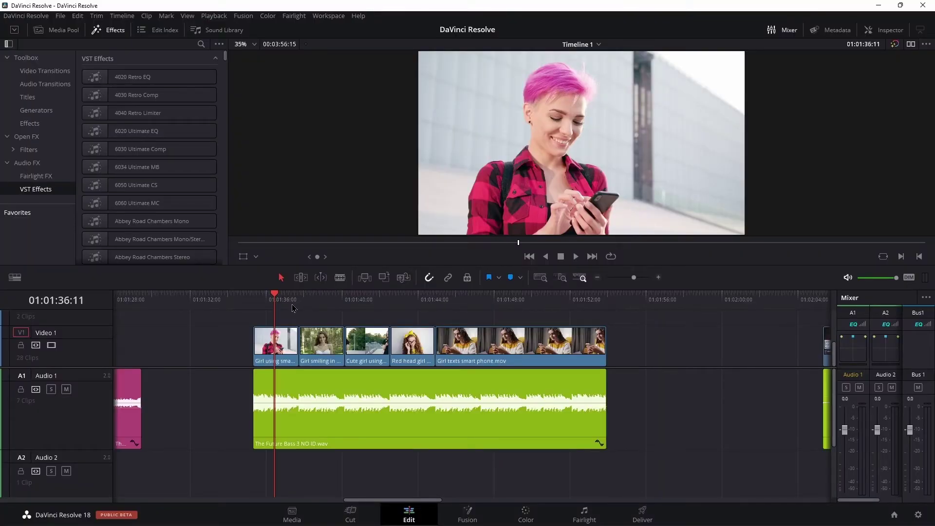
pyautogui.click(298, 307)
pyautogui.press('space')
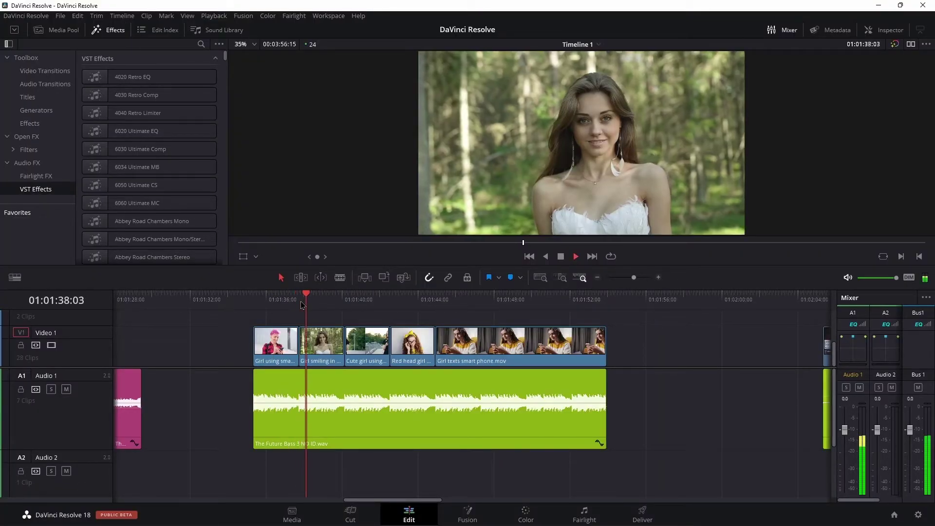
pyautogui.press('space')
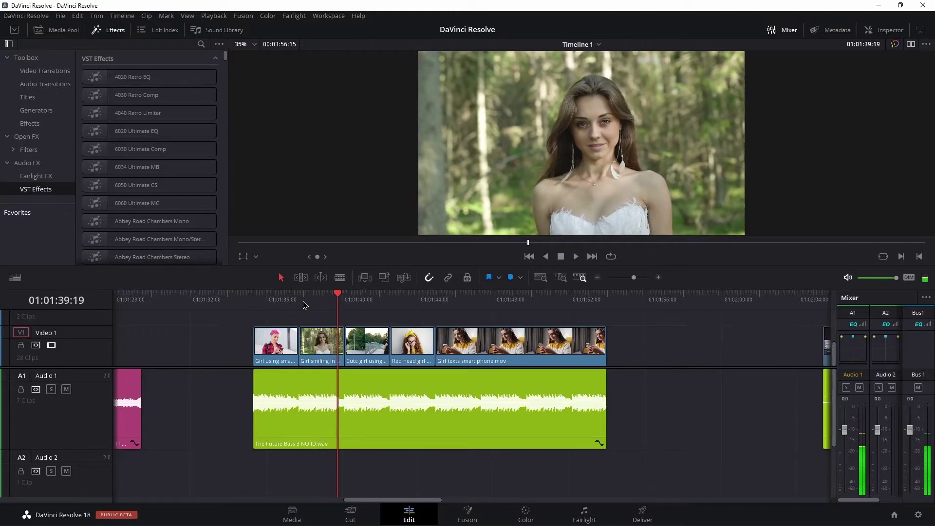
pyautogui.click(352, 303)
pyautogui.moveTo(351, 304); pyautogui.dragTo(278, 302)
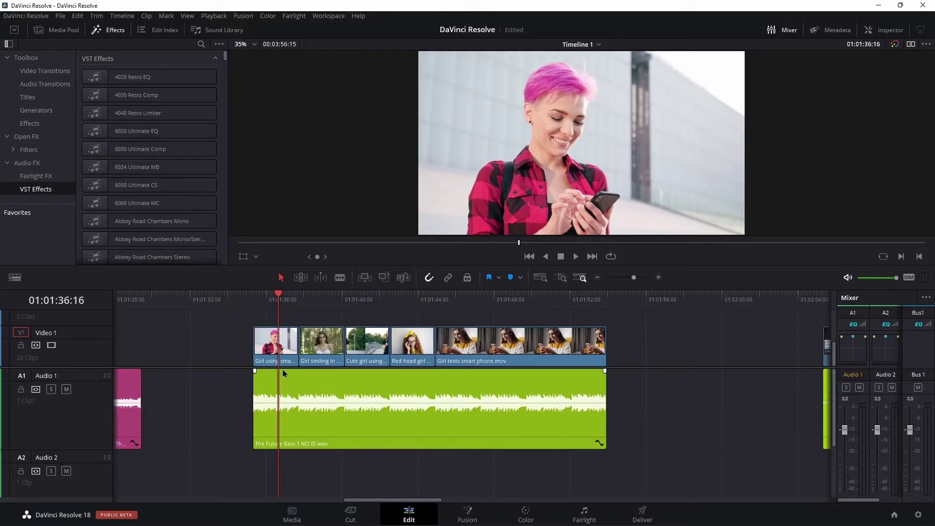
pyautogui.moveTo(298, 305); pyautogui.dragTo(284, 312)
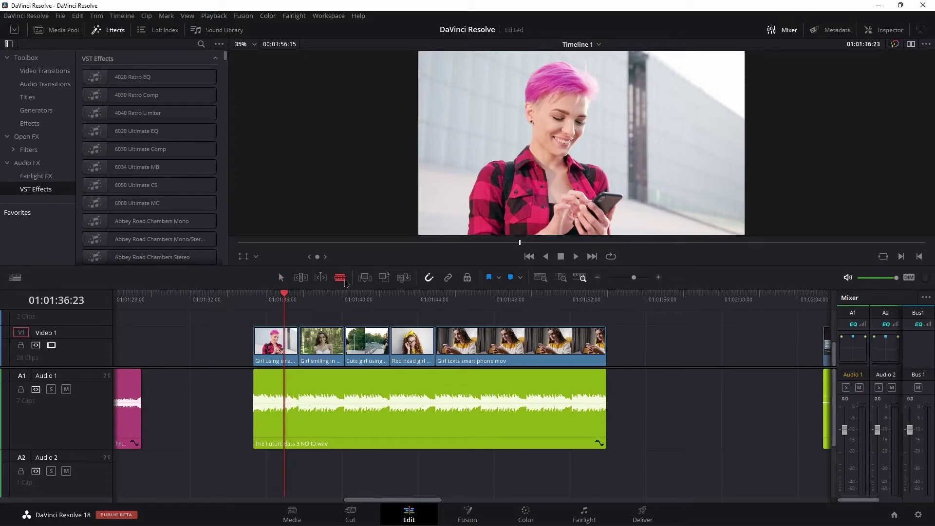
# Step: Split The Future Bass 3 NO ID audio clip at each cut between the video shots above it
pyautogui.click(350, 400)
pyautogui.click(391, 394)
pyautogui.click(435, 385)
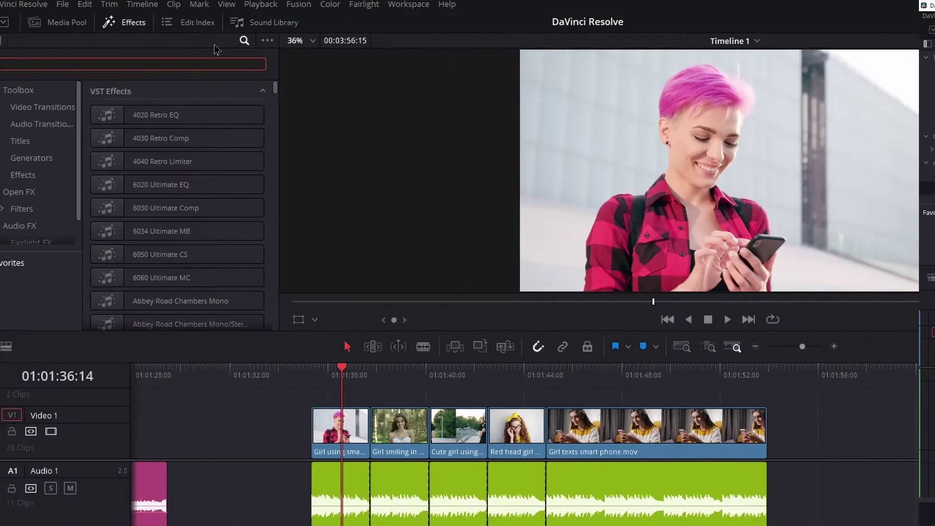
# Step: Search the effects for "fut", apply FutzBox to the first Future Bass 3 segment, and move its window clear of the timeline
pyautogui.write('fut')
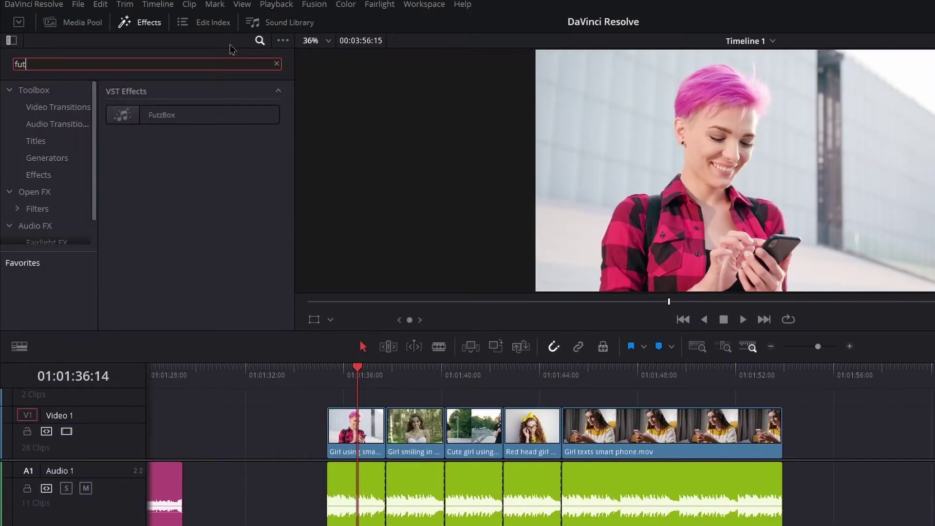
pyautogui.click(119, 118)
pyautogui.moveTo(119, 119); pyautogui.dragTo(358, 524)
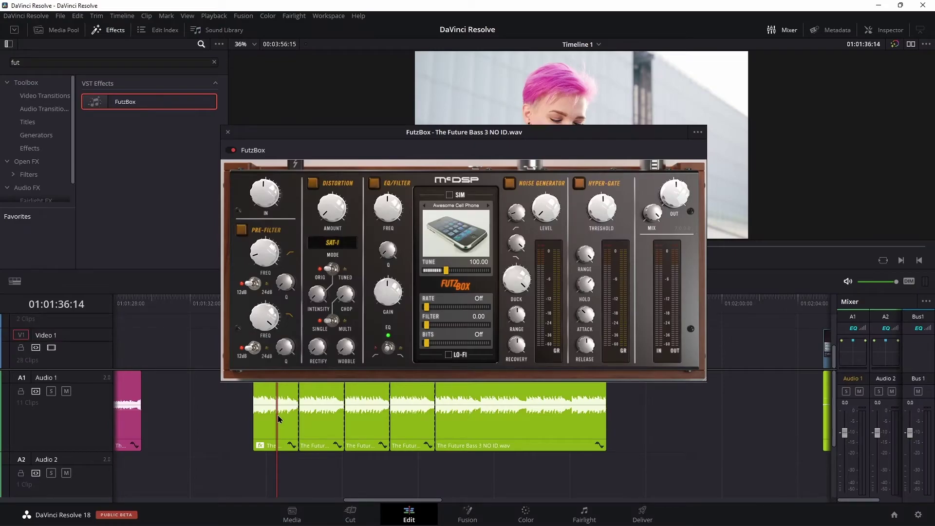
pyautogui.moveTo(372, 138); pyautogui.dragTo(759, 346)
# Step: Set the clip color of the second Future Bass 3 audio segment to Apricot
pyautogui.moveTo(636, 282); pyautogui.dragTo(638, 287)
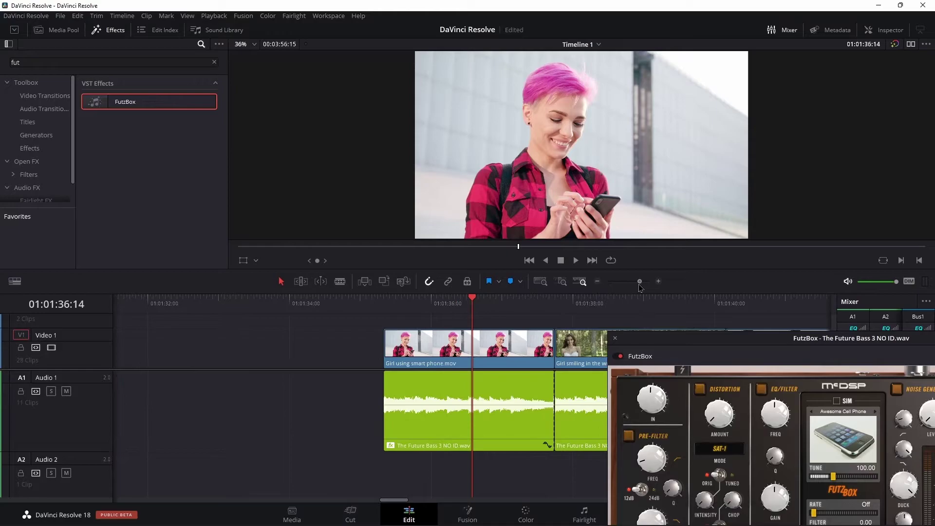
pyautogui.rightClick(329, 426)
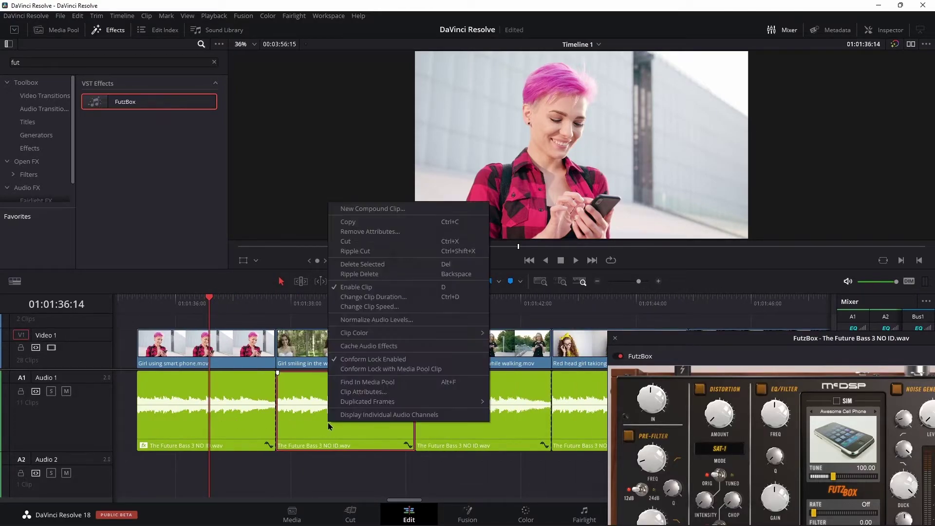
pyautogui.moveTo(385, 334)
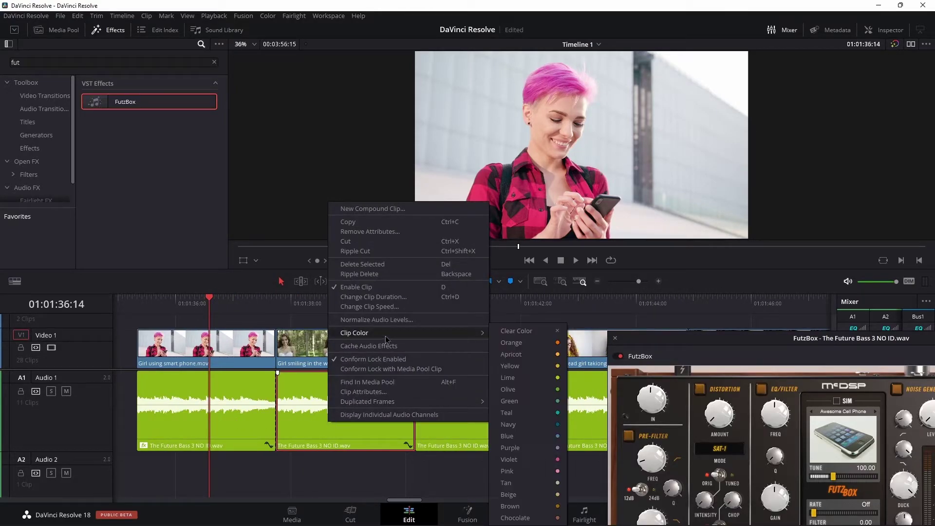
pyautogui.click(520, 356)
# Step: Reposition the FutzBox window and play the first Future Bass 3 segment from its start to hear the current sound
pyautogui.moveTo(669, 341); pyautogui.dragTo(357, 188)
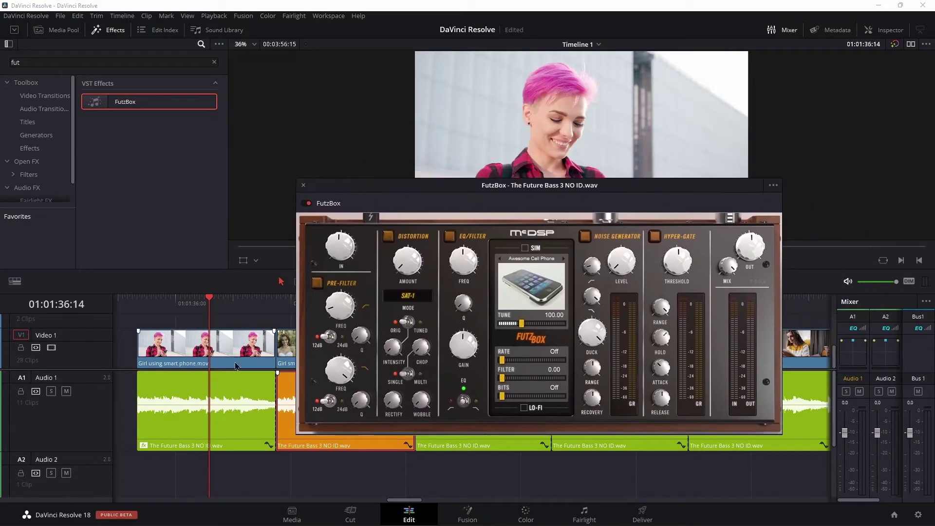
pyautogui.moveTo(437, 177); pyautogui.dragTo(433, 171)
pyautogui.click(137, 303)
pyautogui.press('space')
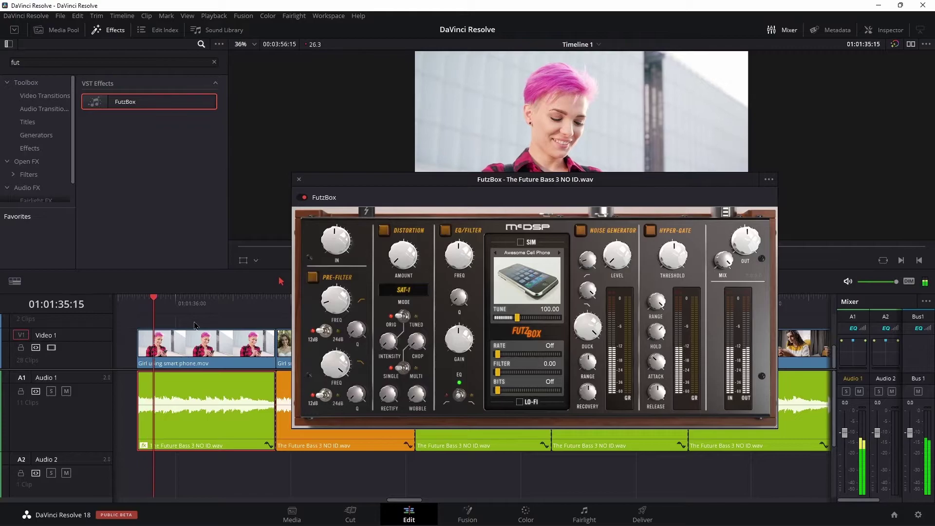
pyautogui.press('space')
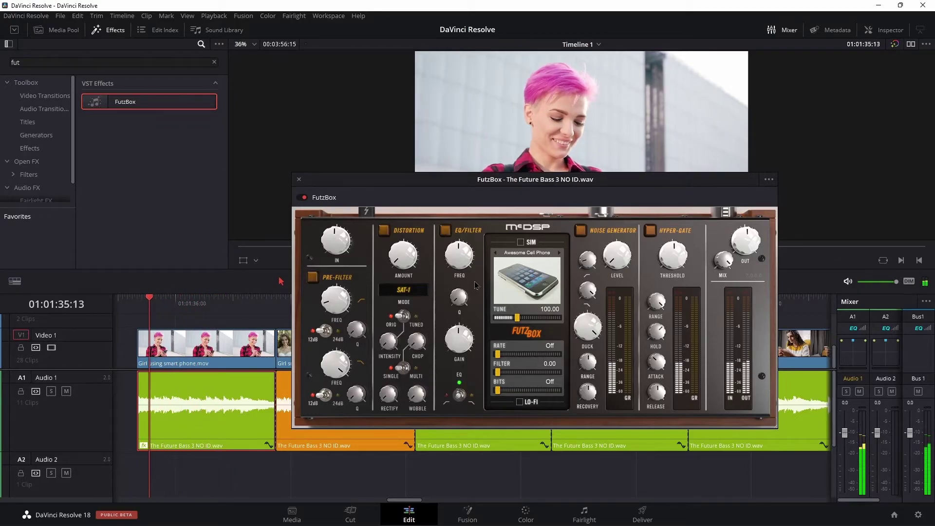
# Step: Enable SIM in FutzBox, raise its Tune to about 109.84, and preview the first segment
pyautogui.click(520, 242)
pyautogui.moveTo(517, 317); pyautogui.dragTo(522, 317)
pyautogui.click(139, 310)
pyautogui.press('space')
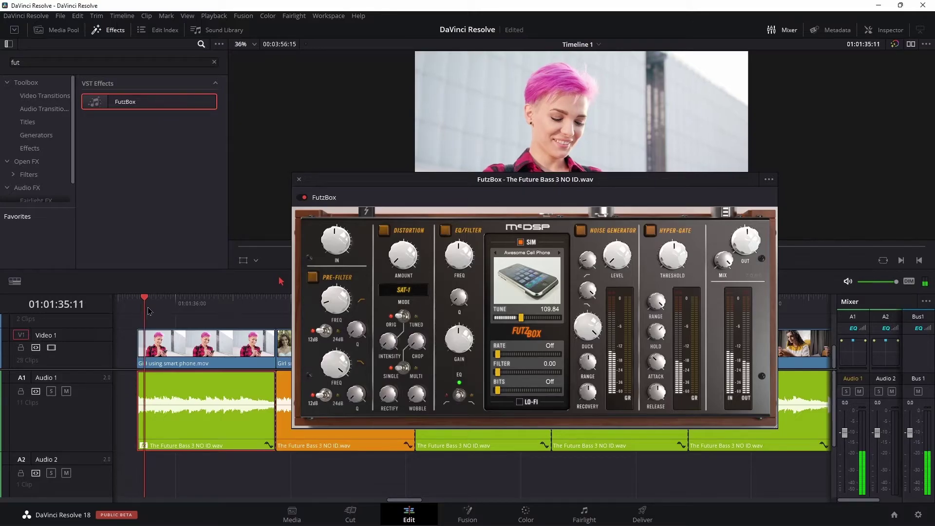
pyautogui.press('space')
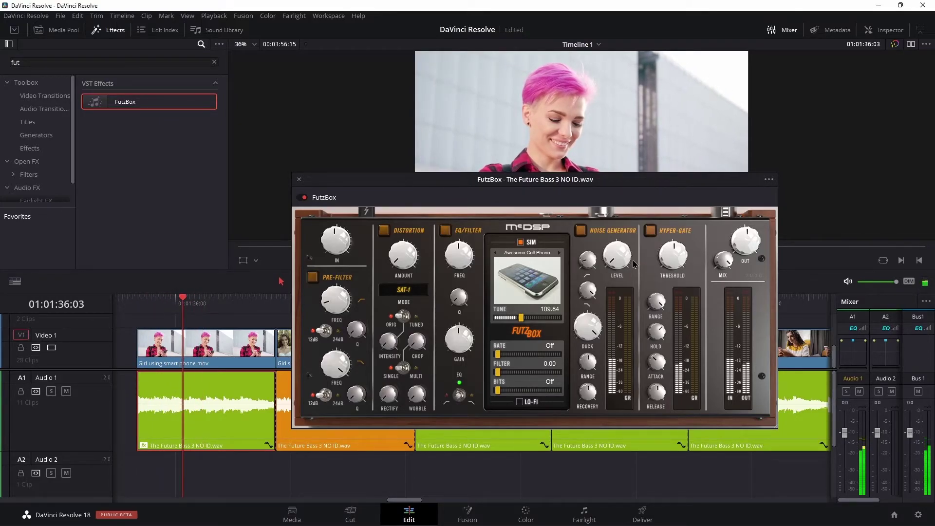
# Step: Turn on FutzBox's Noise Generator and Distortion, raise SIM Tune to about 125.82, and play the first segments to compare them
pyautogui.click(580, 231)
pyautogui.click(384, 230)
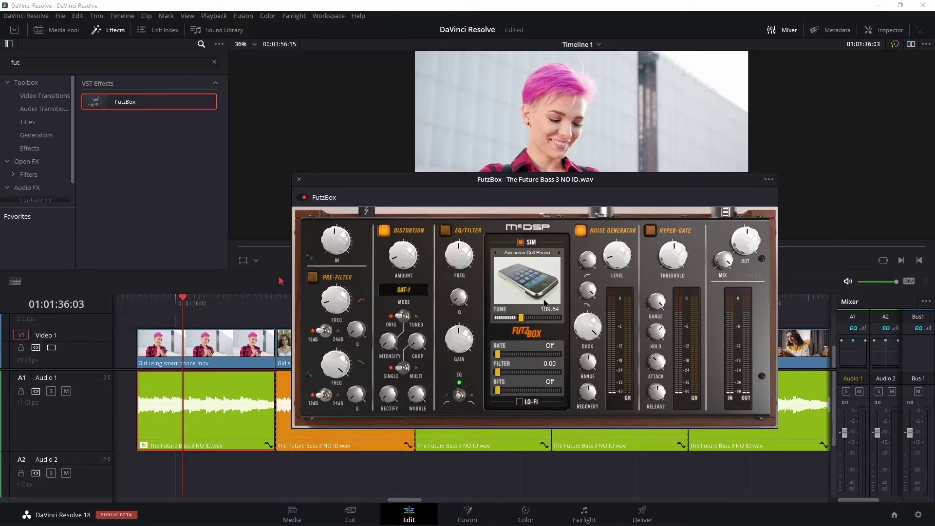
pyautogui.moveTo(521, 322); pyautogui.dragTo(525, 324)
pyautogui.moveTo(177, 304); pyautogui.dragTo(137, 304)
pyautogui.press('space')
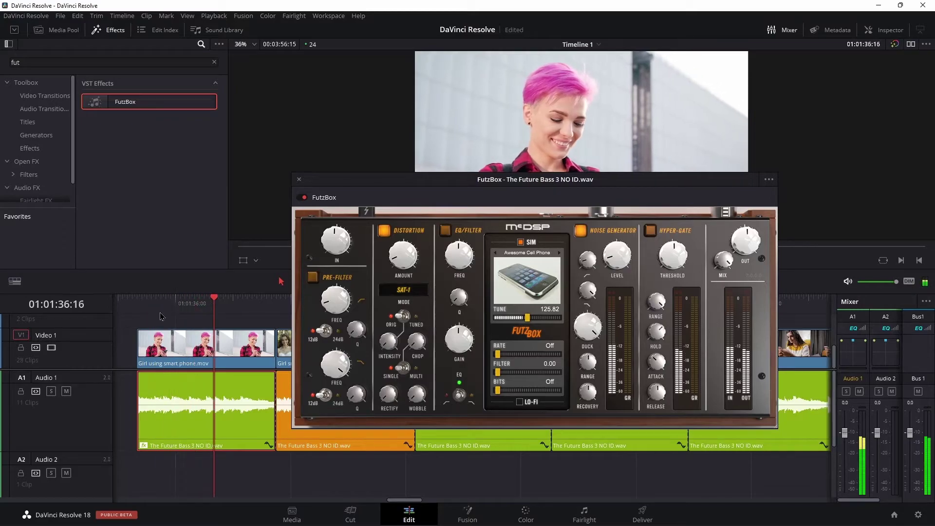
pyautogui.click(156, 299)
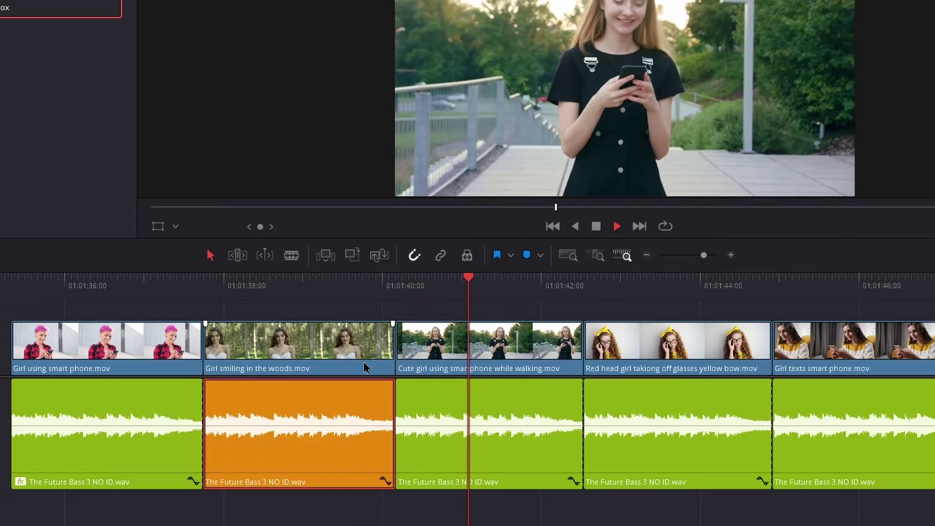
pyautogui.press('space')
# Step: Copy the first Future Bass 3 audio segment that carries the FutzBox effect
pyautogui.click(525, 429)
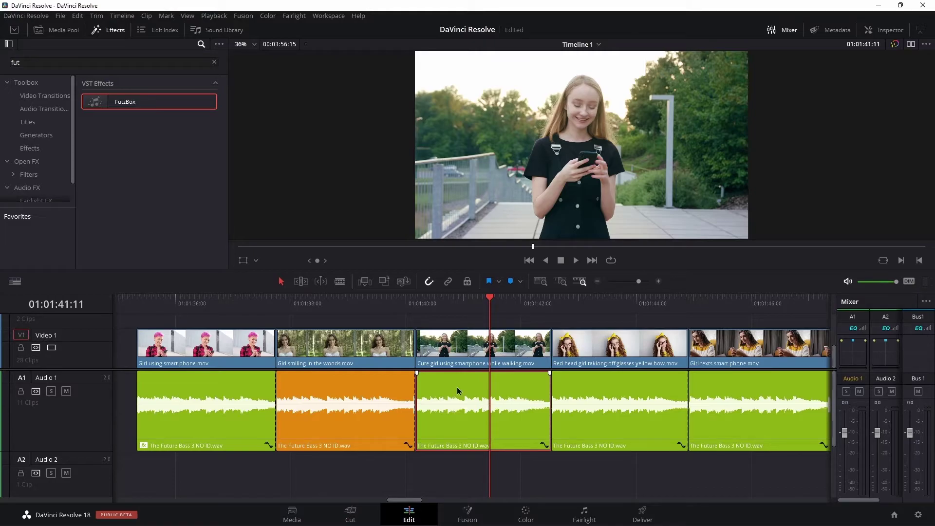
pyautogui.moveTo(95, 103); pyautogui.dragTo(454, 420)
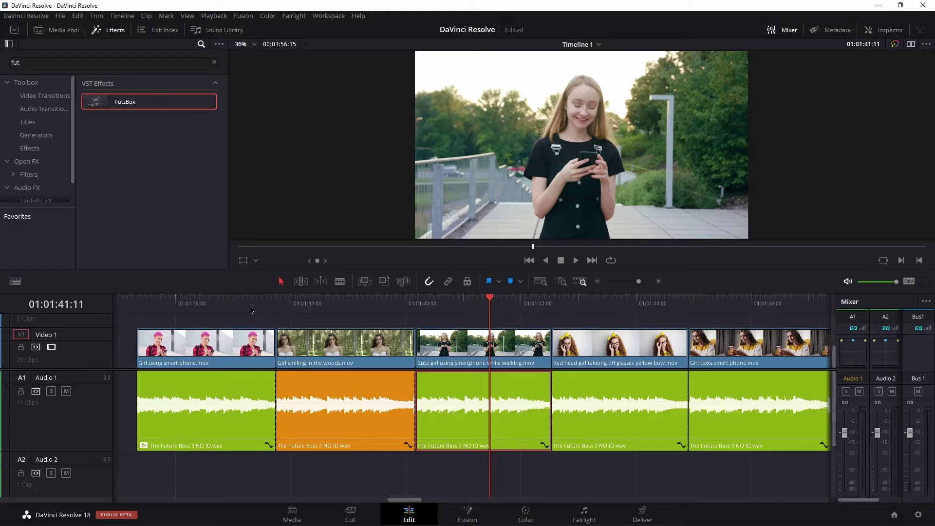
pyautogui.click(204, 429)
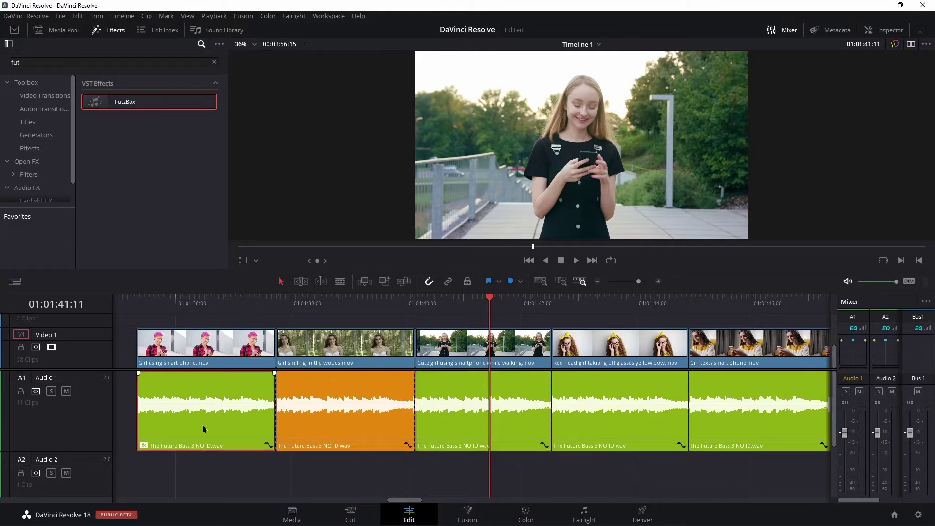
pyautogui.rightClick(212, 418)
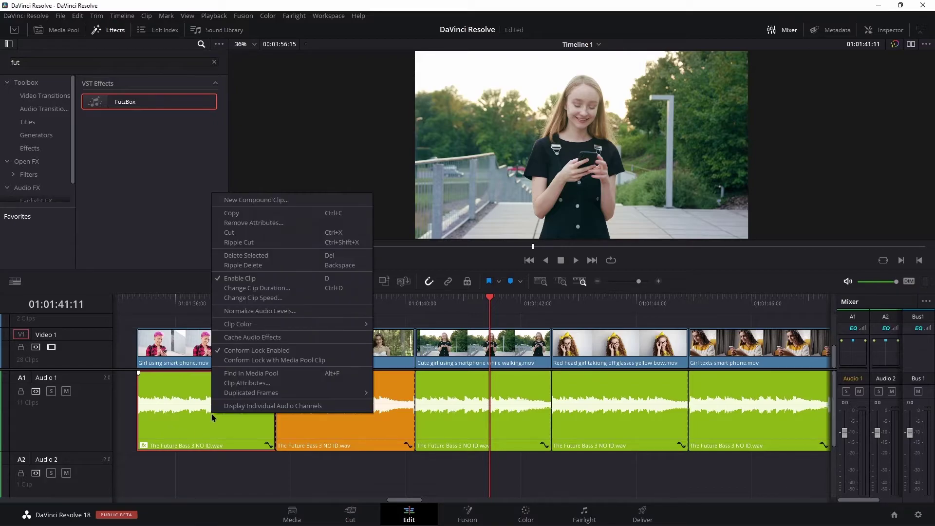
pyautogui.click(250, 217)
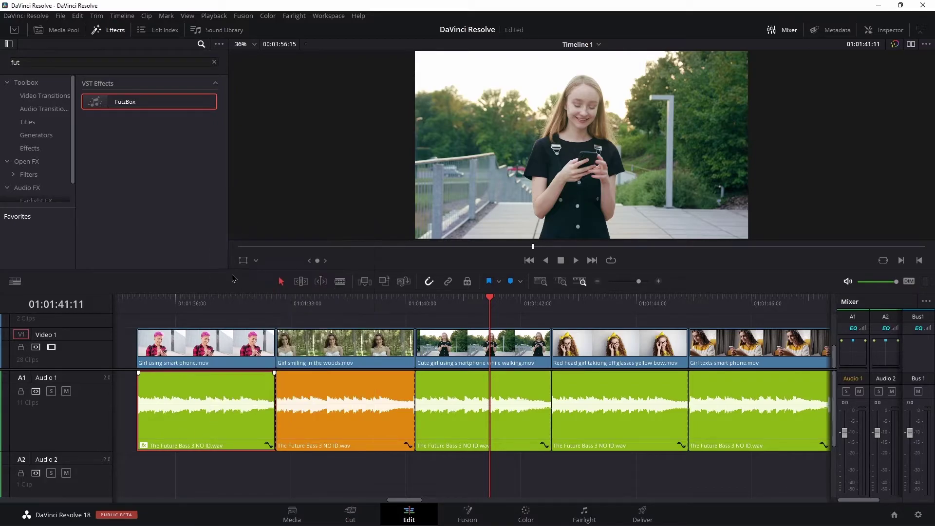
# Step: Paste the copied Volume, Plugins and Equalizer audio attributes onto the third Future Bass 3 segment, leaving Retime Effects off
pyautogui.moveTo(491, 303); pyautogui.dragTo(475, 311)
pyautogui.click(492, 421)
pyautogui.rightClick(498, 416)
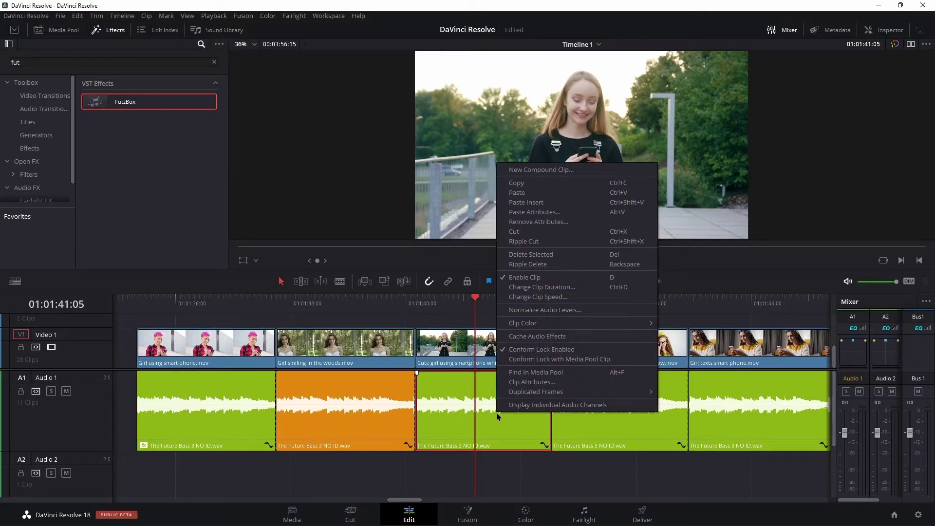
pyautogui.click(554, 215)
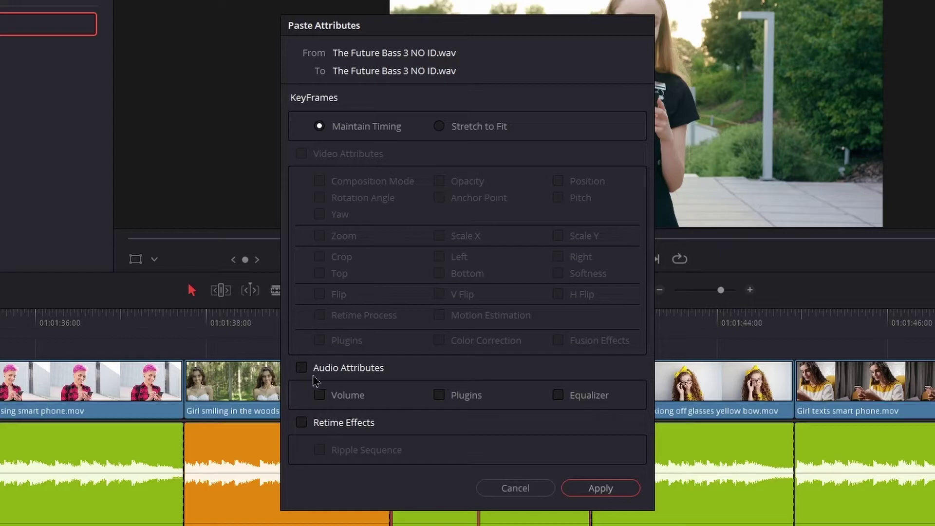
pyautogui.click(301, 369)
pyautogui.click(301, 428)
pyautogui.click(559, 395)
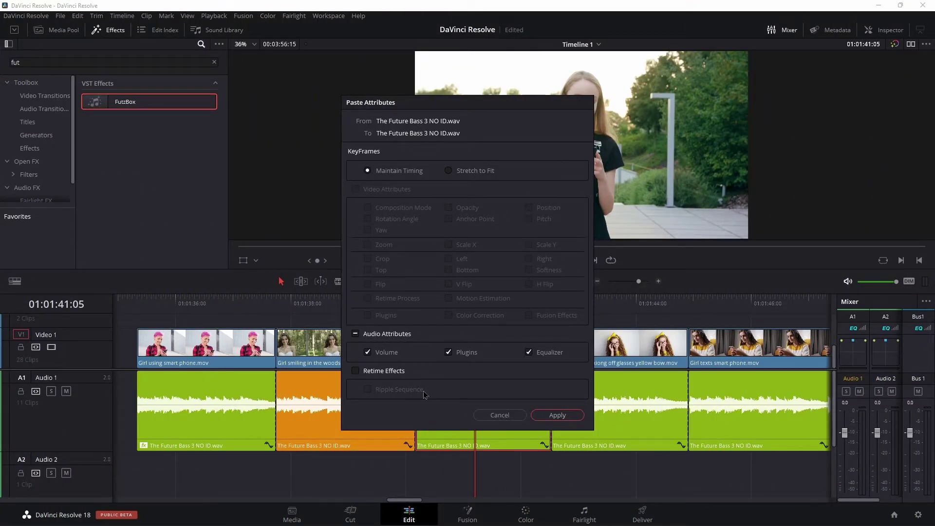
pyautogui.moveTo(517, 105); pyautogui.dragTo(325, 71)
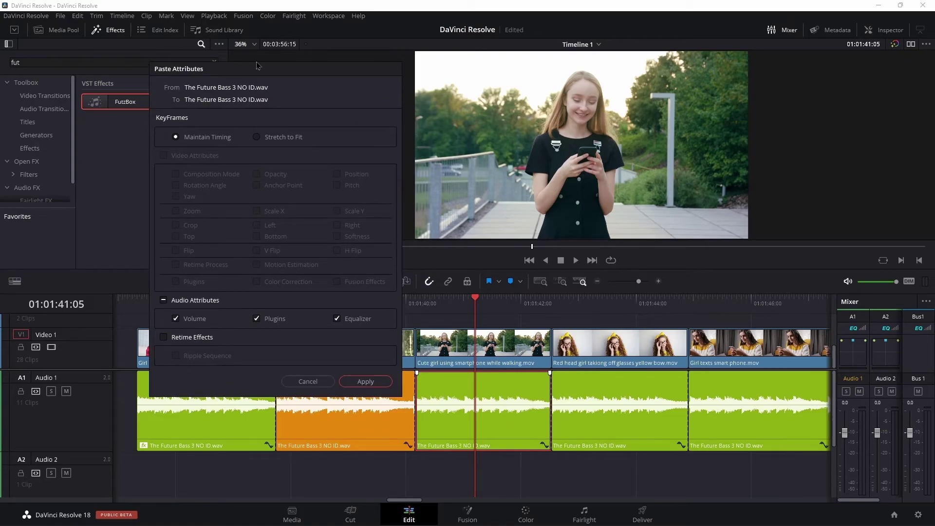
pyautogui.moveTo(267, 70); pyautogui.dragTo(380, 59)
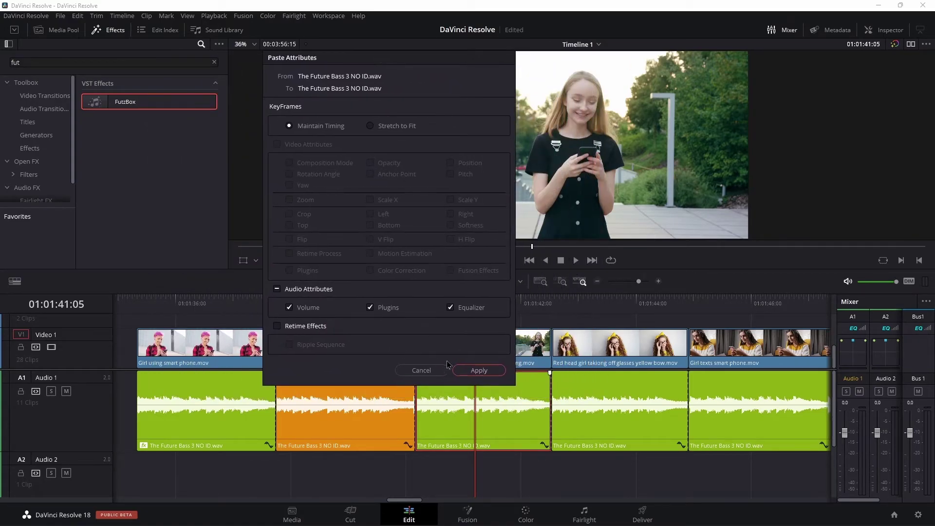
pyautogui.click(473, 373)
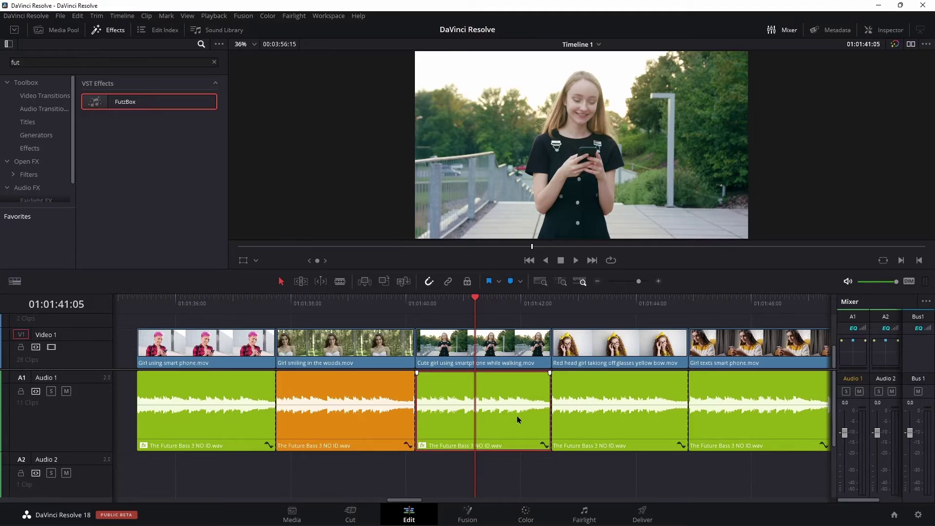
# Step: Show the third segment's audio effects in the Inspector and open its FutzBox window to check the pasted settings
pyautogui.click(877, 30)
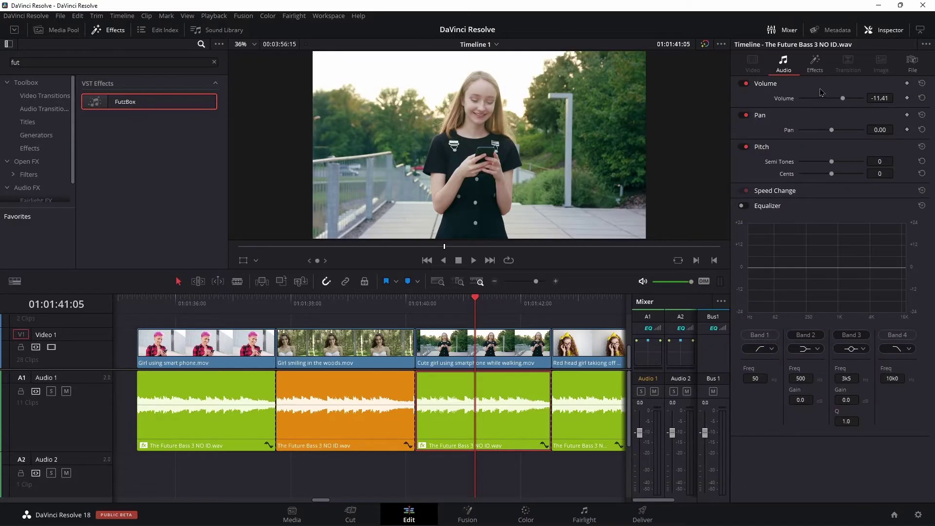
pyautogui.click(814, 66)
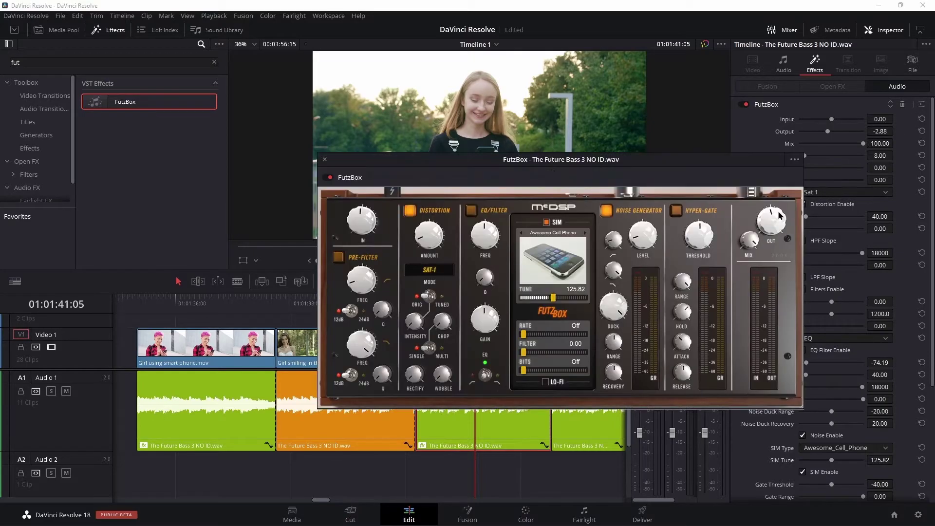
pyautogui.moveTo(652, 171); pyautogui.dragTo(553, 61)
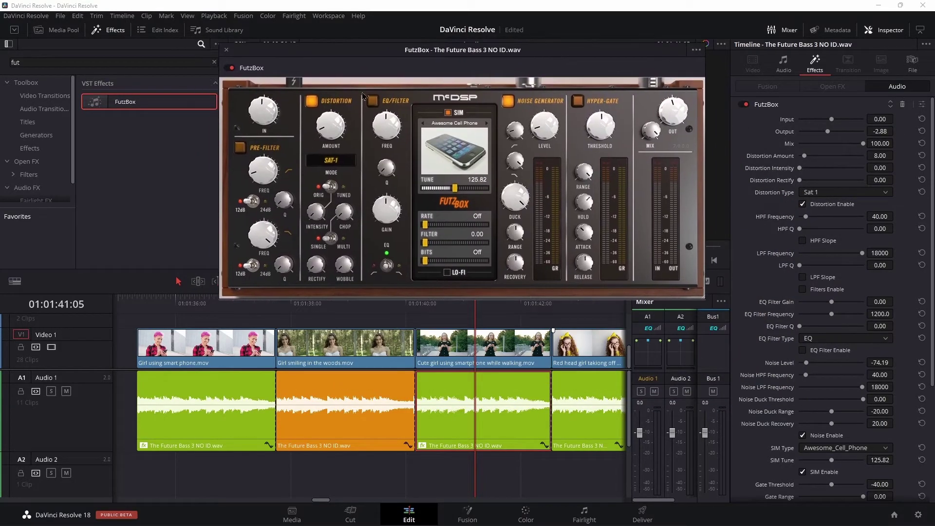
# Step: Open the first segment's FutzBox window and arrange both plugin windows to compare their settings
pyautogui.click(200, 421)
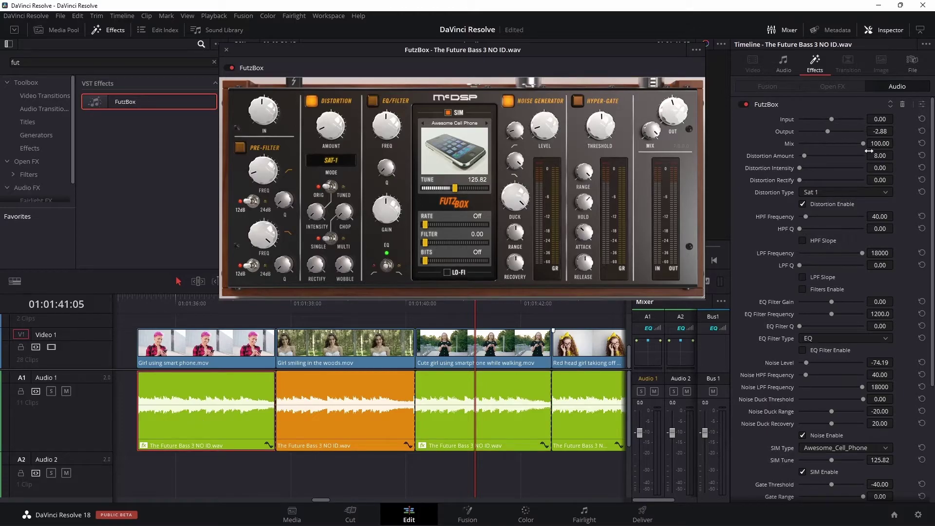
pyautogui.click(929, 107)
pyautogui.moveTo(498, 62); pyautogui.dragTo(407, 66)
pyautogui.click(282, 424)
pyautogui.click(269, 430)
pyautogui.click(815, 62)
pyautogui.click(923, 107)
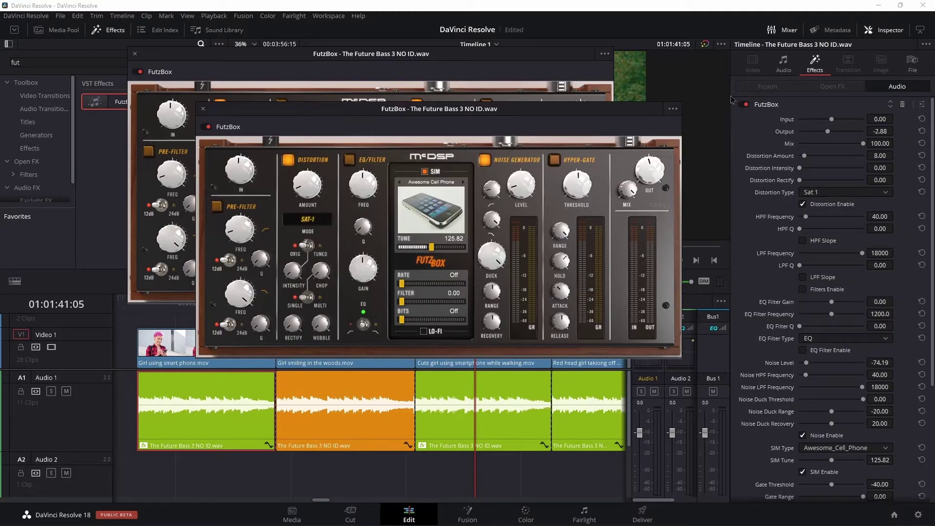
pyautogui.moveTo(526, 103); pyautogui.dragTo(580, 235)
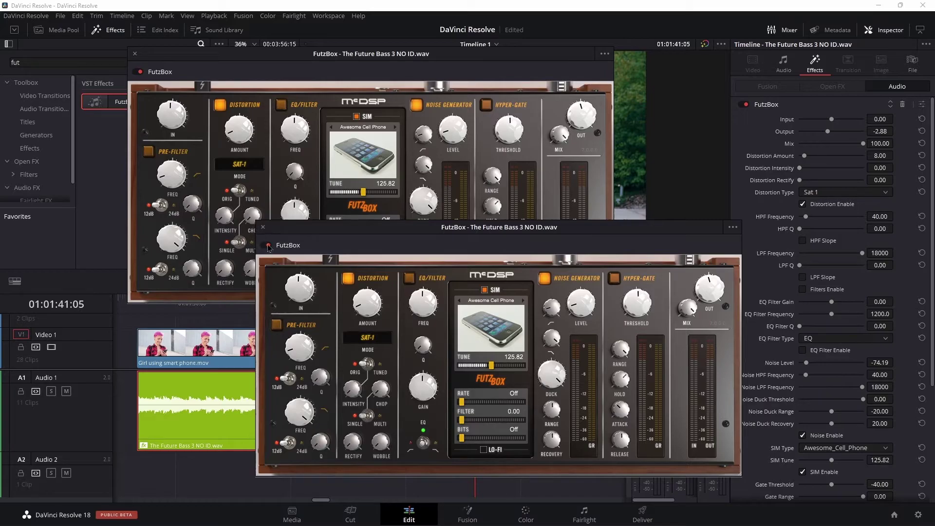
# Step: Close both FutzBox windows, check the first segment's audio settings, and hide the Inspector
pyautogui.click(263, 227)
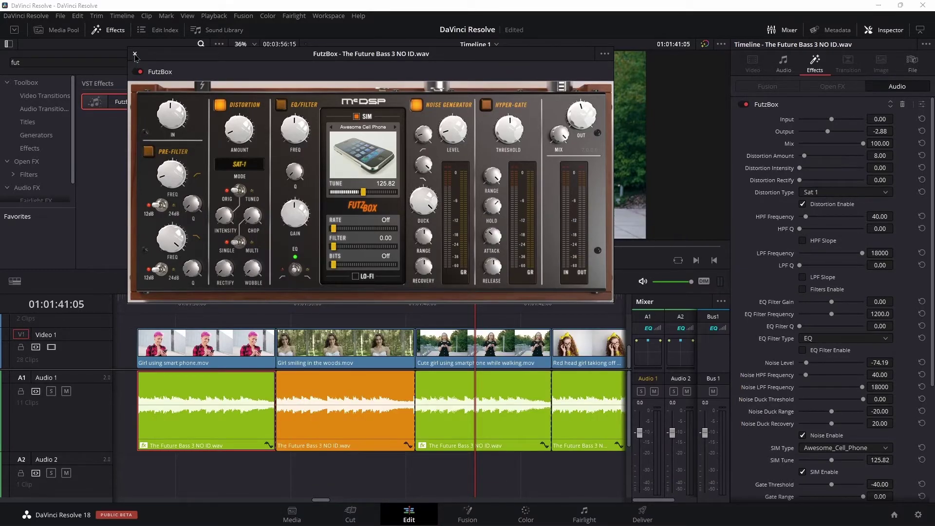
pyautogui.click(135, 55)
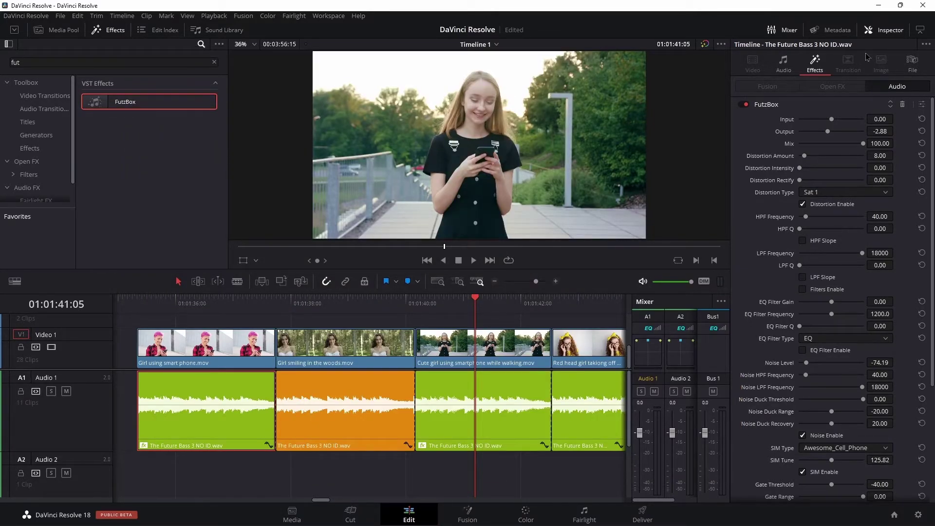
pyautogui.click(784, 68)
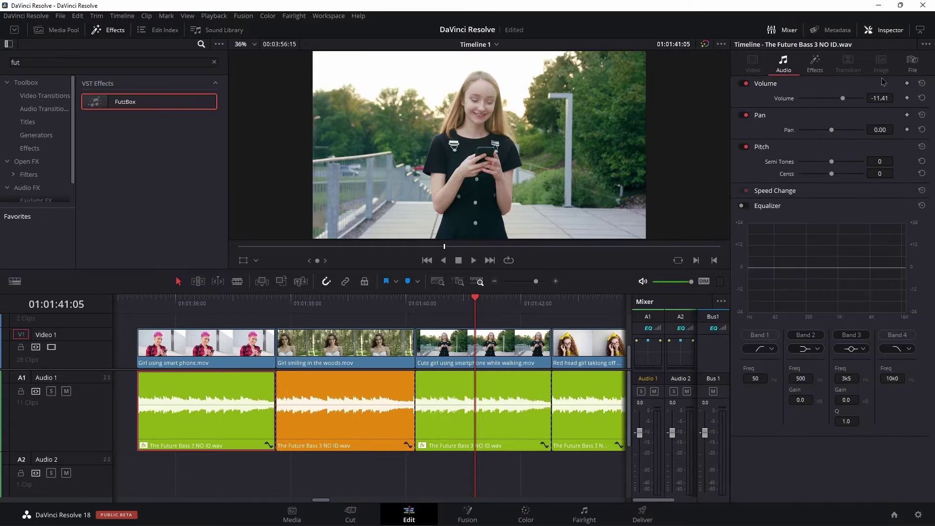
pyautogui.click(887, 30)
pyautogui.hscroll(4, 398, 383)
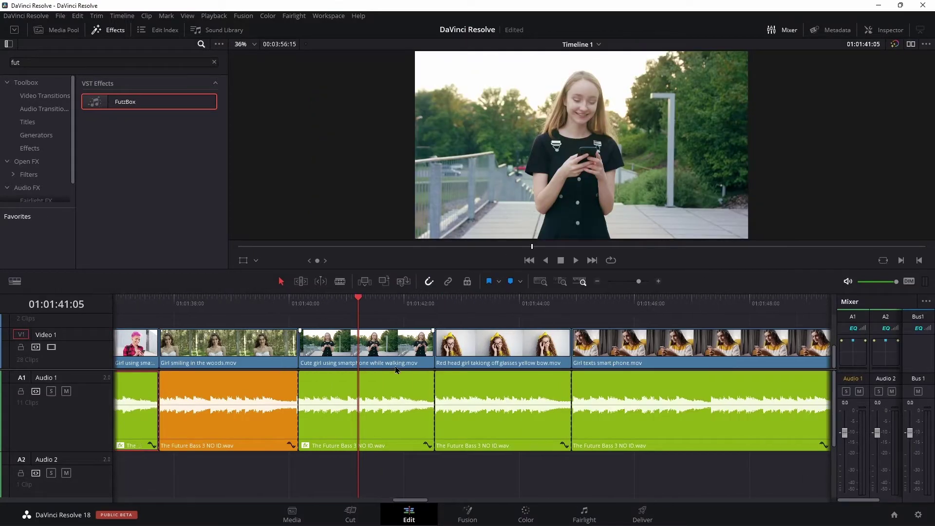
pyautogui.moveTo(508, 315); pyautogui.dragTo(637, 288)
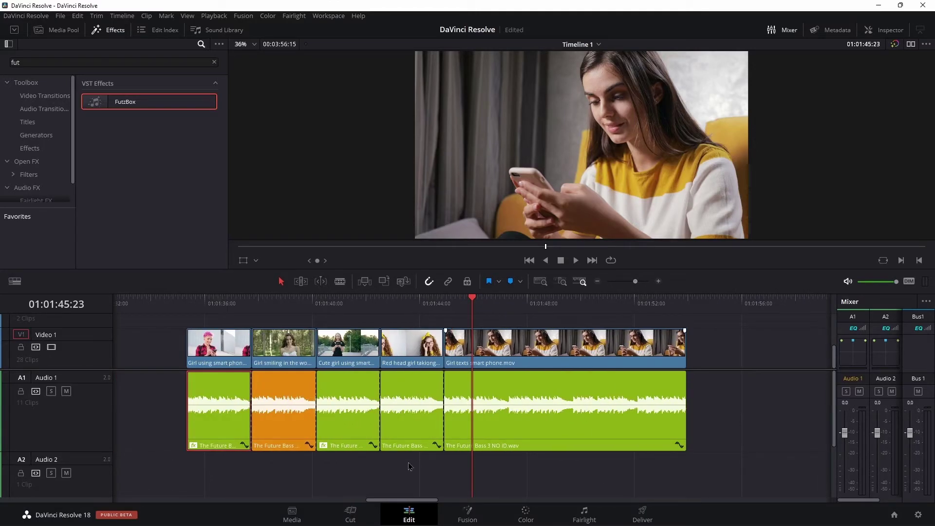
pyautogui.click(354, 431)
pyautogui.keyDown('ctrl'); pyautogui.click(518, 432); pyautogui.keyUp('ctrl')
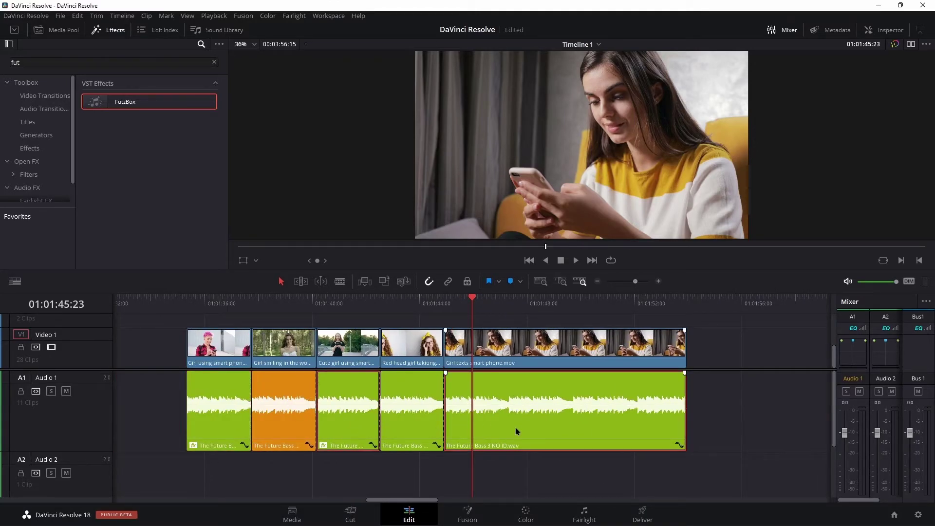
pyautogui.rightClick(516, 431)
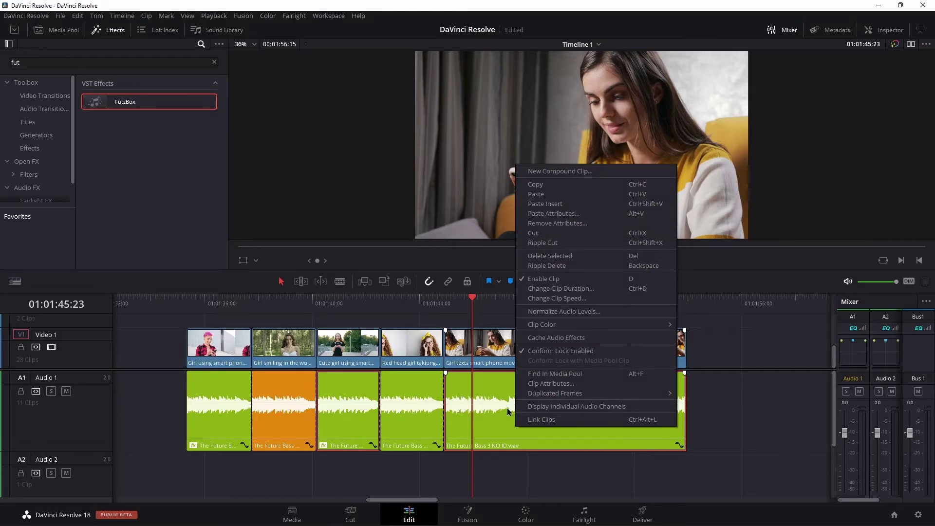
pyautogui.click(513, 443)
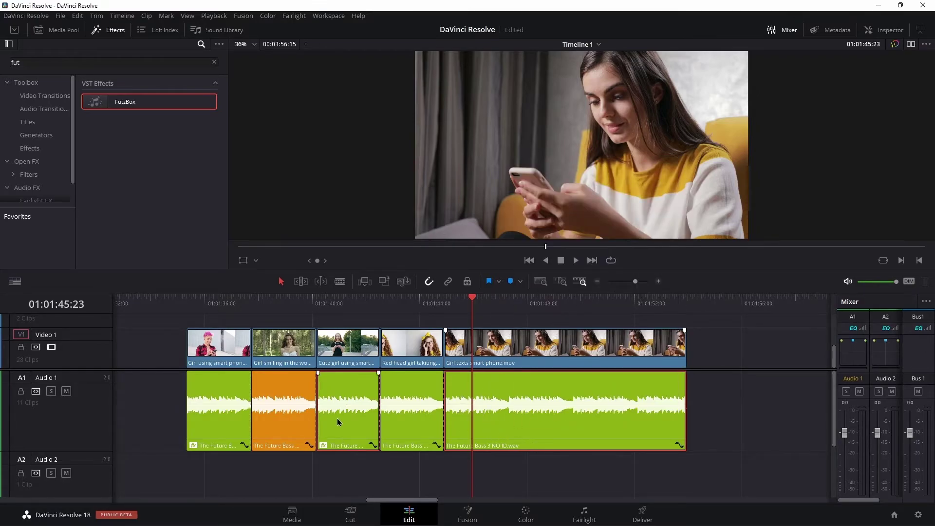
# Step: Paste the copied Volume, Plugins and Equalizer audio attributes onto the last, longest Future Bass 3 segment
pyautogui.click(298, 422)
pyautogui.click(581, 434)
pyautogui.rightClick(580, 434)
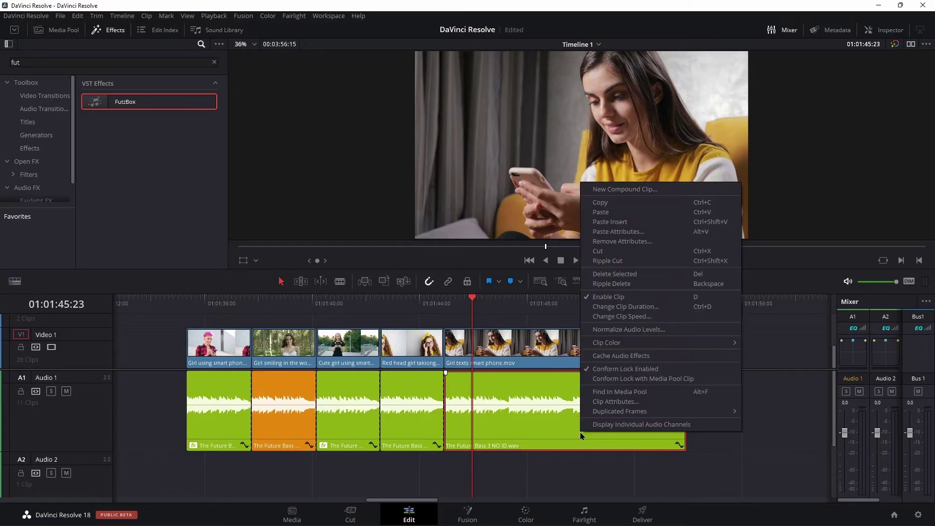
pyautogui.click(640, 233)
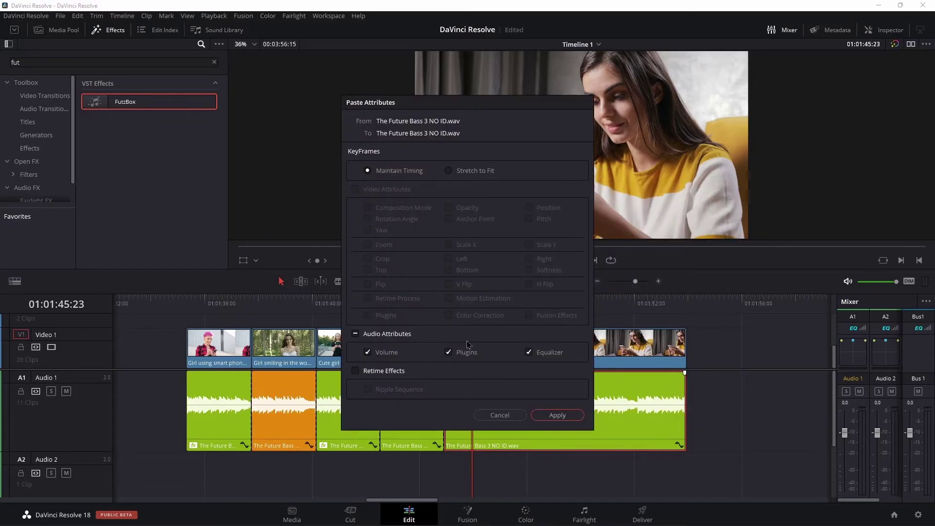
pyautogui.click(554, 419)
# Step: Cache the audio effects of the first Future Bass 3 segment and scrub the playhead over that segment
pyautogui.moveTo(558, 303); pyautogui.dragTo(532, 385)
pyautogui.rightClick(500, 414)
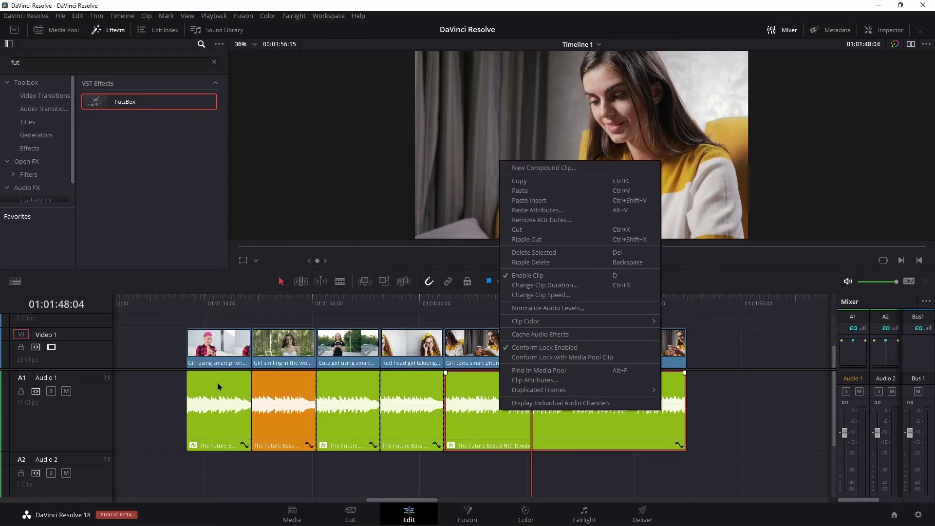
pyautogui.click(220, 417)
pyautogui.click(206, 307)
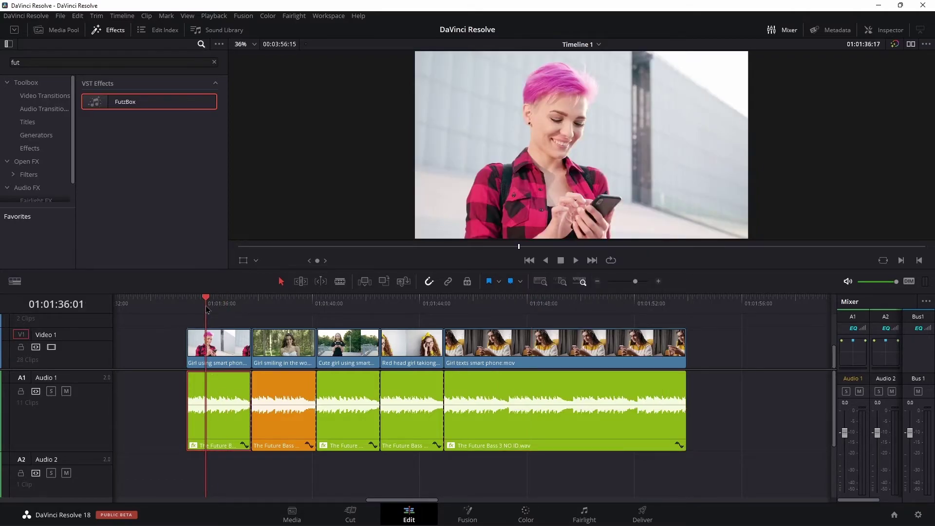
pyautogui.rightClick(222, 411)
pyautogui.click(265, 345)
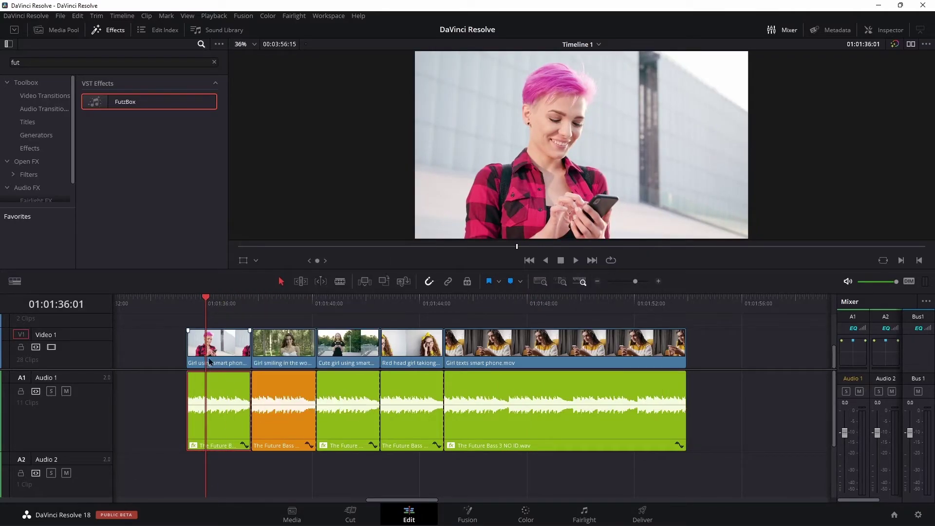
pyautogui.moveTo(206, 308); pyautogui.dragTo(210, 308)
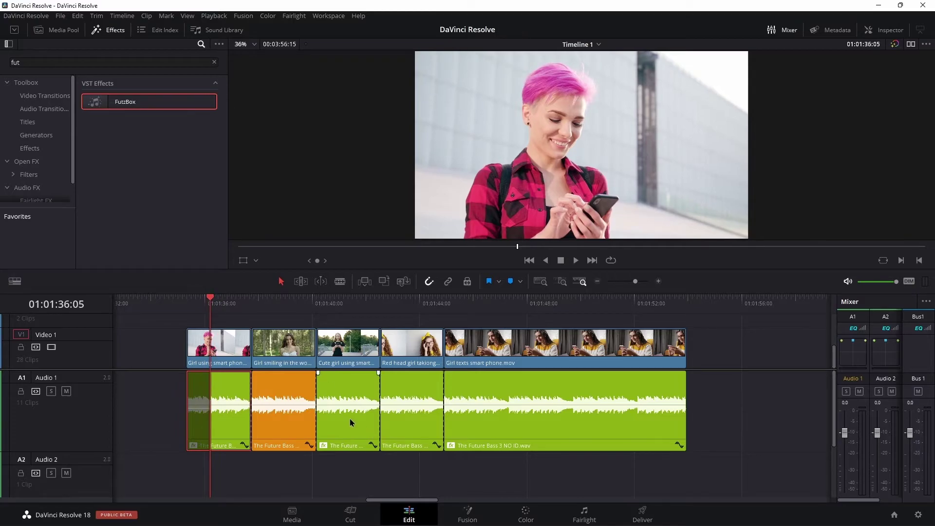
pyautogui.moveTo(217, 311)
pyautogui.mouseDown()
pyautogui.moveTo(197, 306)
pyautogui.moveTo(213, 308)
pyautogui.mouseUp()
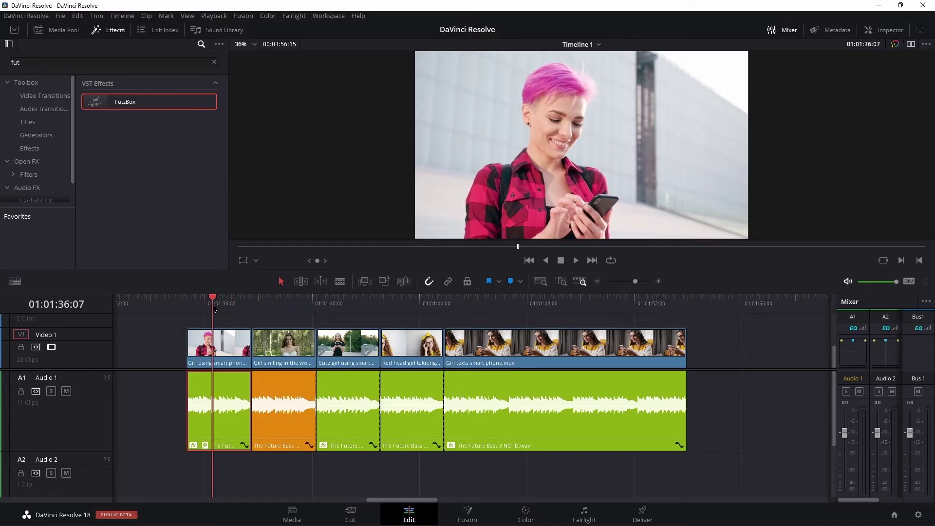
# Step: Play the Future Bass 3 segments from the start of the first one to hear the cached and pasted effects
pyautogui.moveTo(215, 299); pyautogui.dragTo(435, 322)
pyautogui.moveTo(458, 355); pyautogui.dragTo(191, 354)
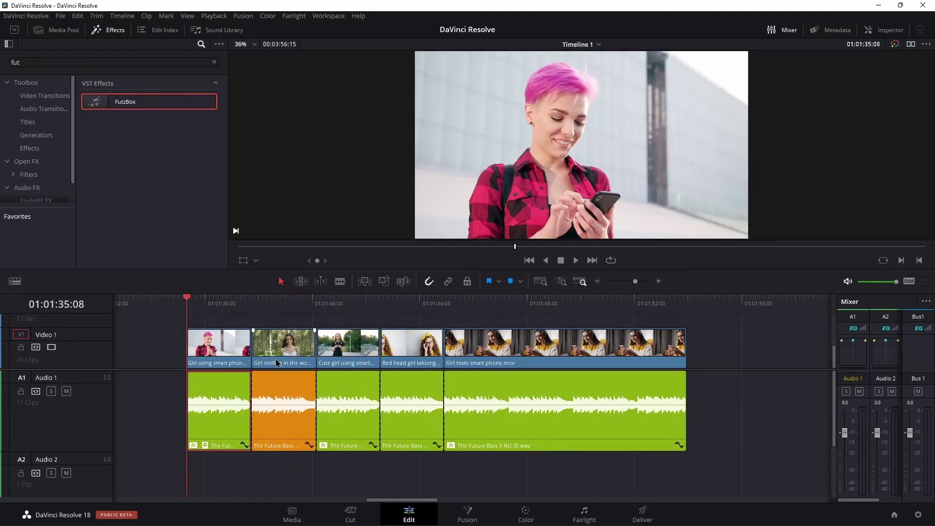
pyautogui.press('space')
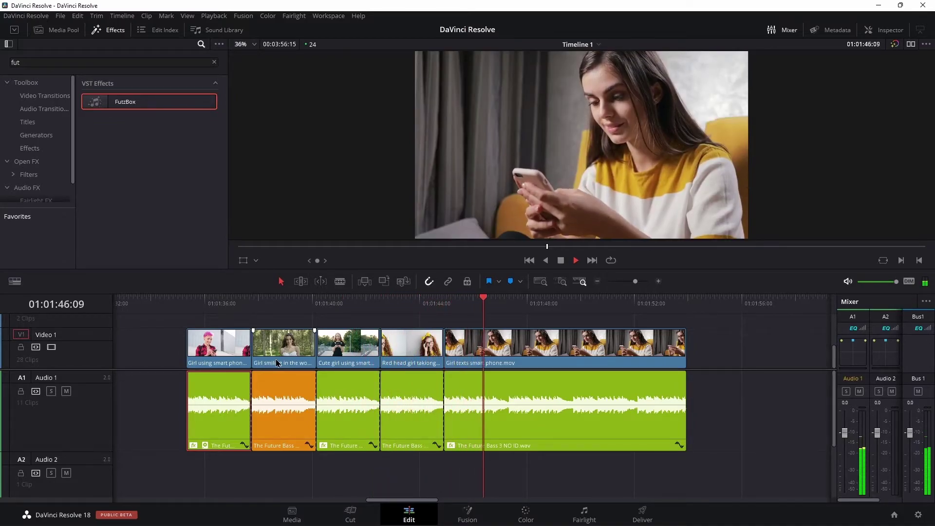
pyautogui.hotkey('ctrl', 'f')
pyautogui.press('Escape')
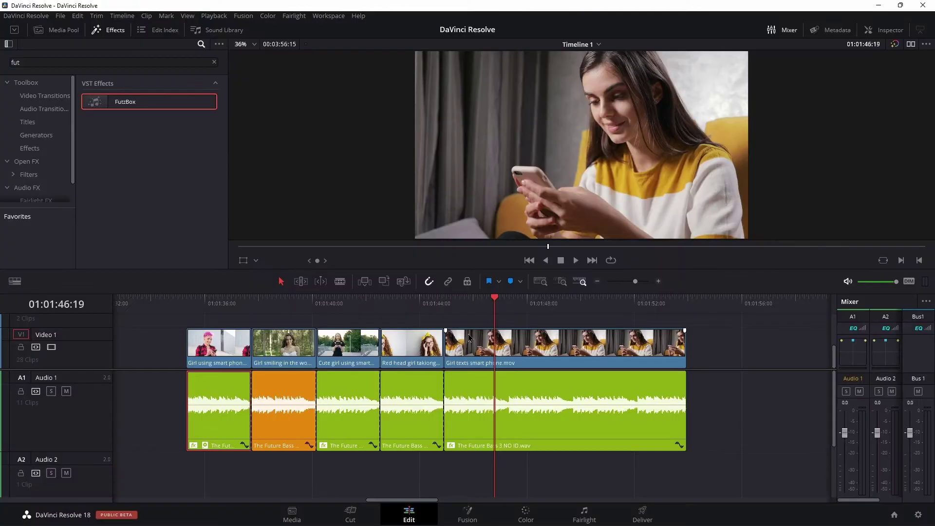
# Step: Go to the start of the 077 Fat Rock Drums C-Hat clip and play it without effects
pyautogui.moveTo(630, 285); pyautogui.dragTo(619, 286)
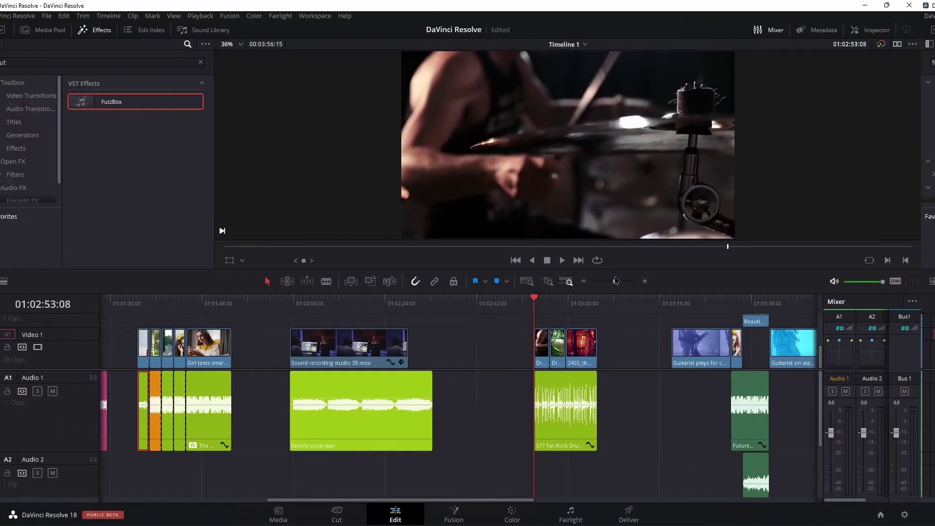
pyautogui.scroll(5, 464, 319)
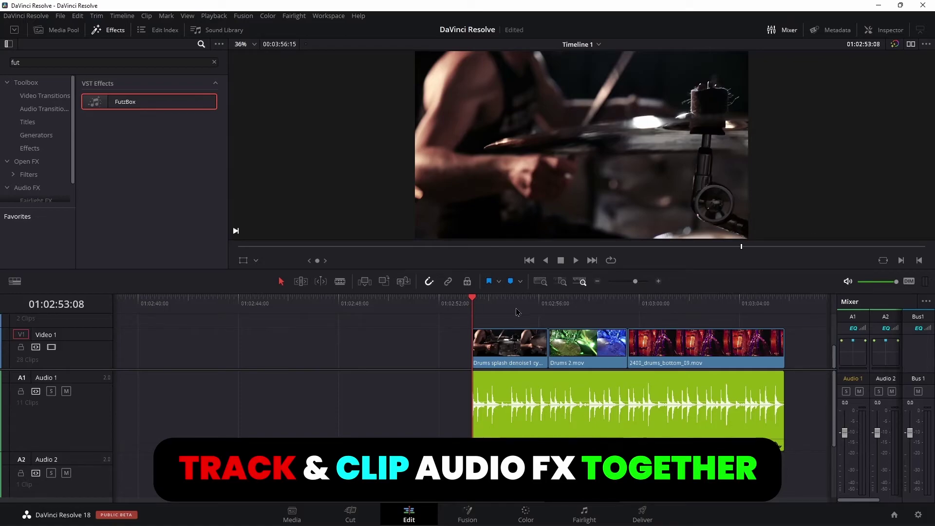
pyautogui.press('space')
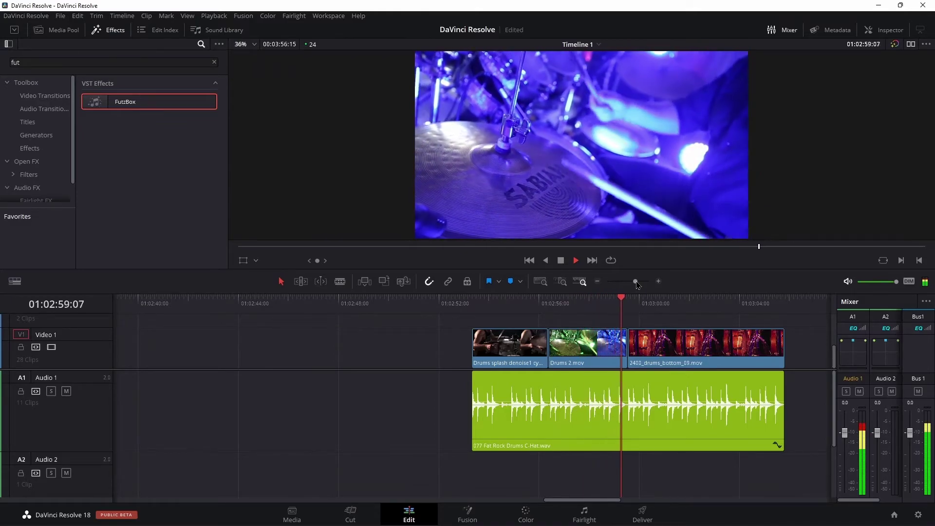
pyautogui.press('space')
pyautogui.moveTo(638, 284); pyautogui.dragTo(638, 284)
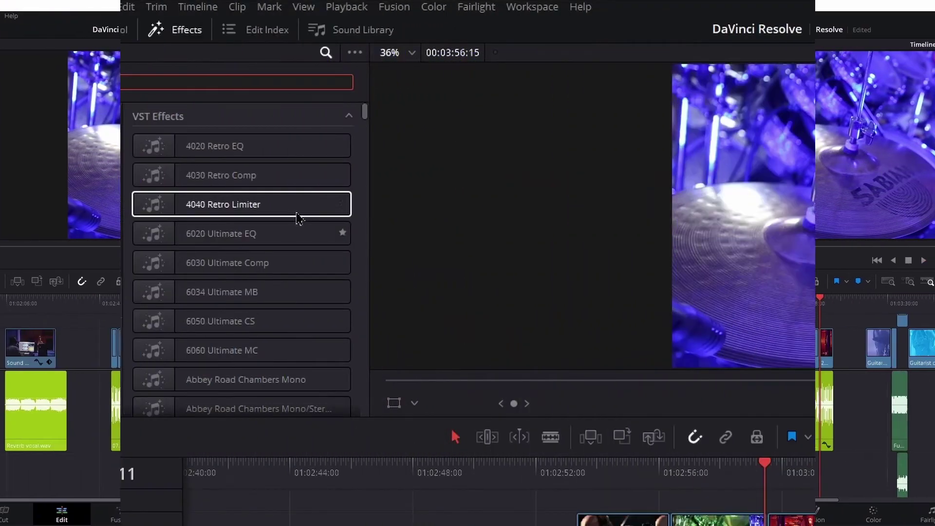
# Step: Add the Abbey Road Plates Stereo effect to the drum clip and place its window clear of the clip
pyautogui.scroll(-5, 299, 214)
pyautogui.scroll(-2, 302, 197)
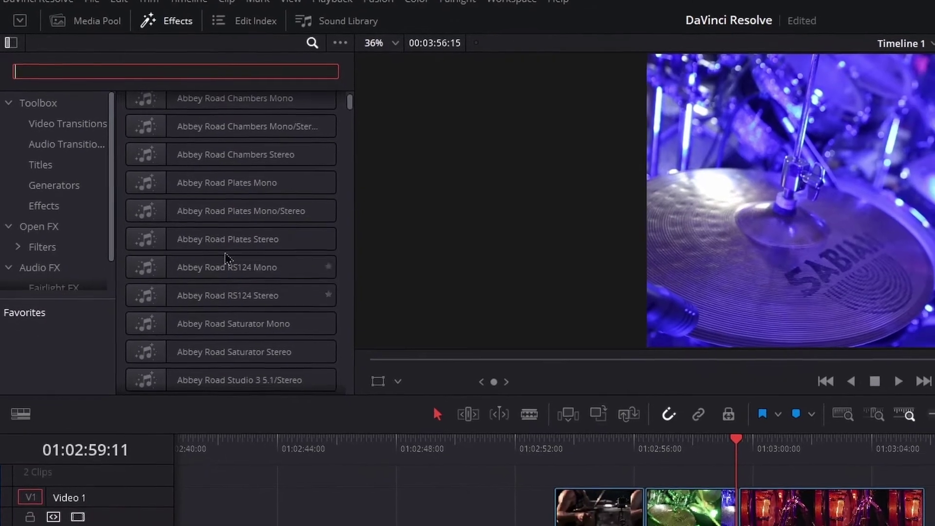
pyautogui.click(172, 240)
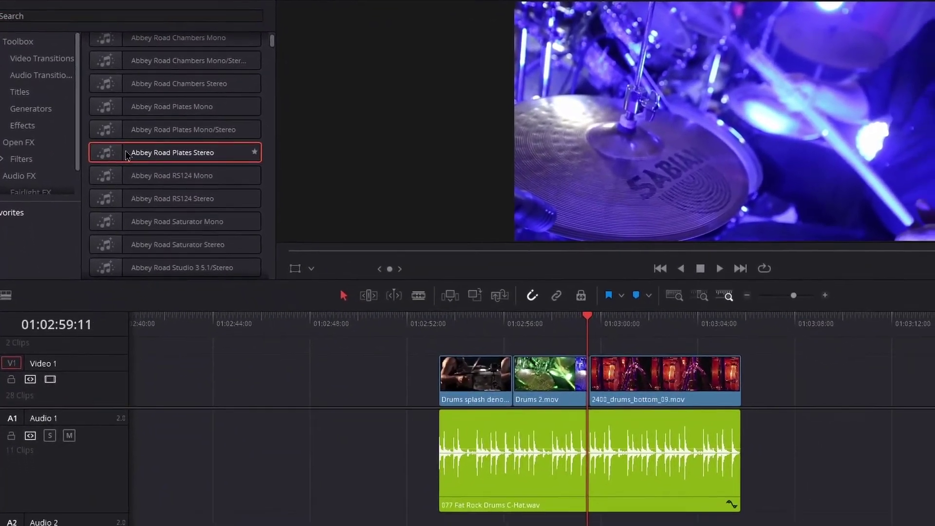
pyautogui.moveTo(128, 156); pyautogui.dragTo(608, 470)
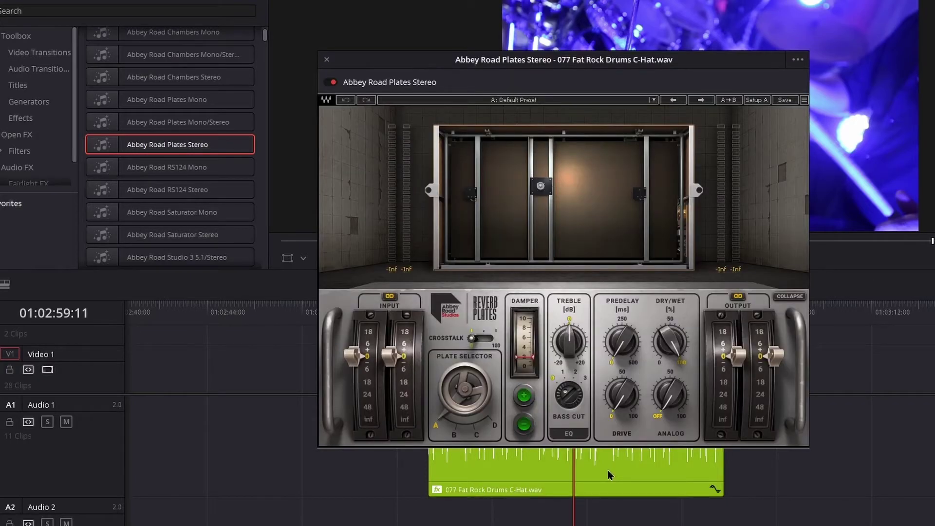
pyautogui.moveTo(635, 77); pyautogui.dragTo(906, 38)
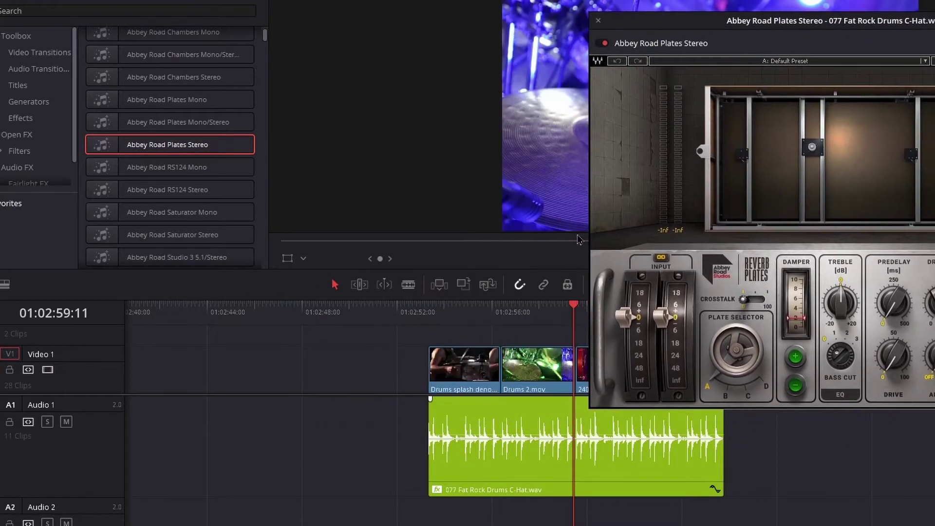
# Step: While playing the drums, set the reverb to Plate B, Predelay 64 ms, Drive 29.4, Treble 2.6 dB, Analog 58.9 and Dry/Wet 25%
pyautogui.click(437, 326)
pyautogui.press('space')
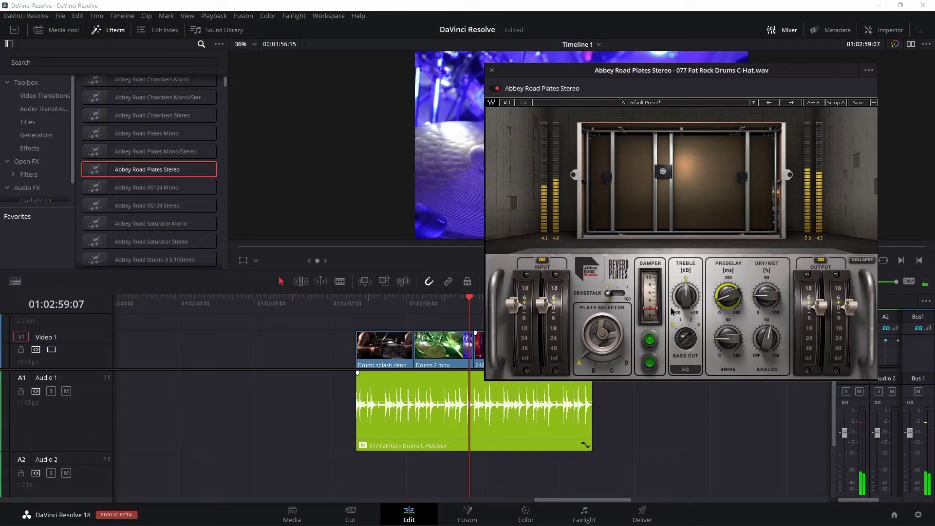
pyautogui.moveTo(671, 311); pyautogui.dragTo(671, 305)
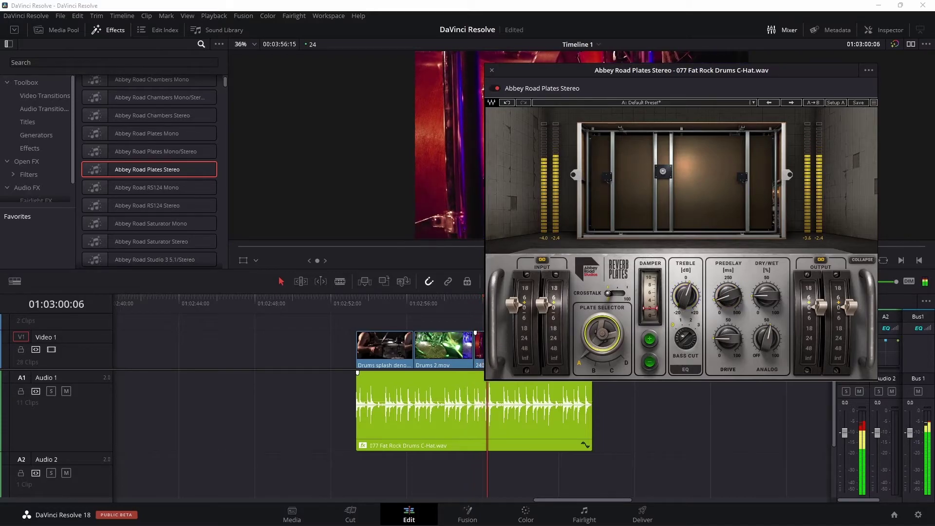
pyautogui.click(597, 341)
pyautogui.press('space')
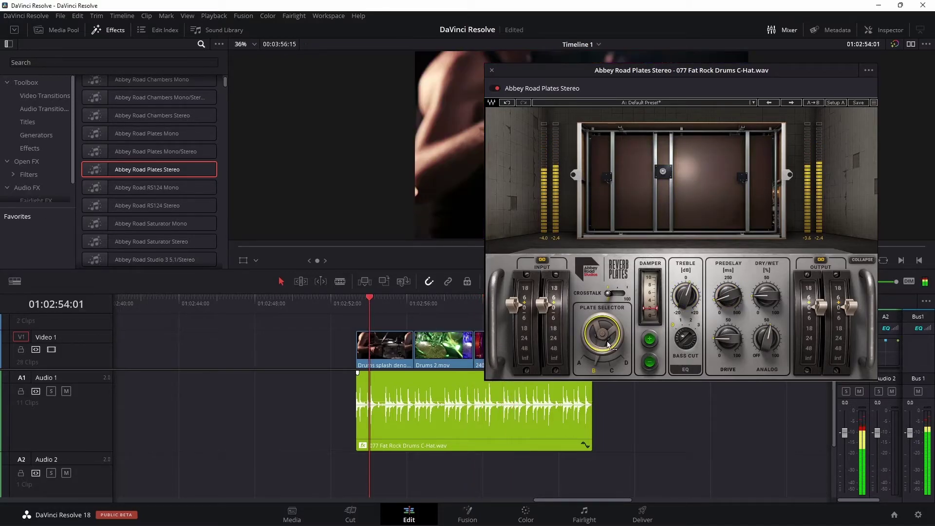
pyautogui.press('space')
pyautogui.moveTo(728, 340); pyautogui.dragTo(763, 337)
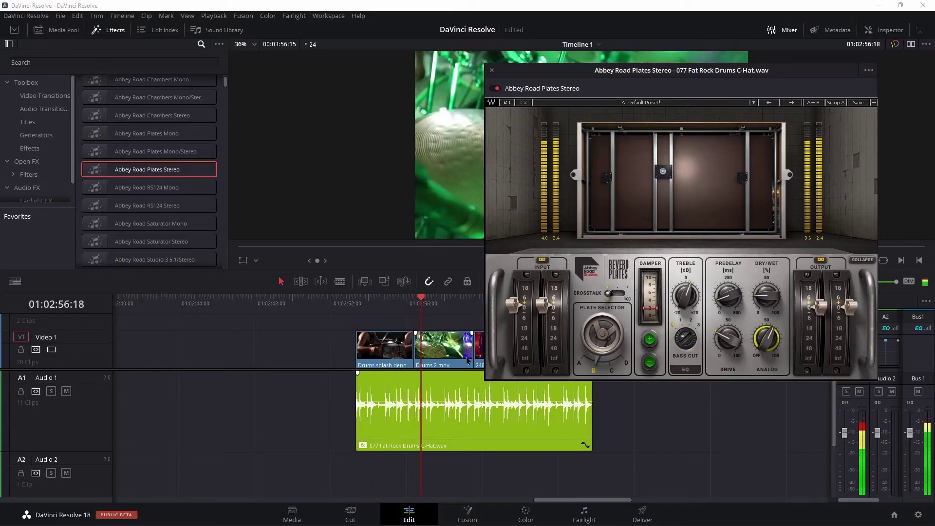
pyautogui.click(763, 295)
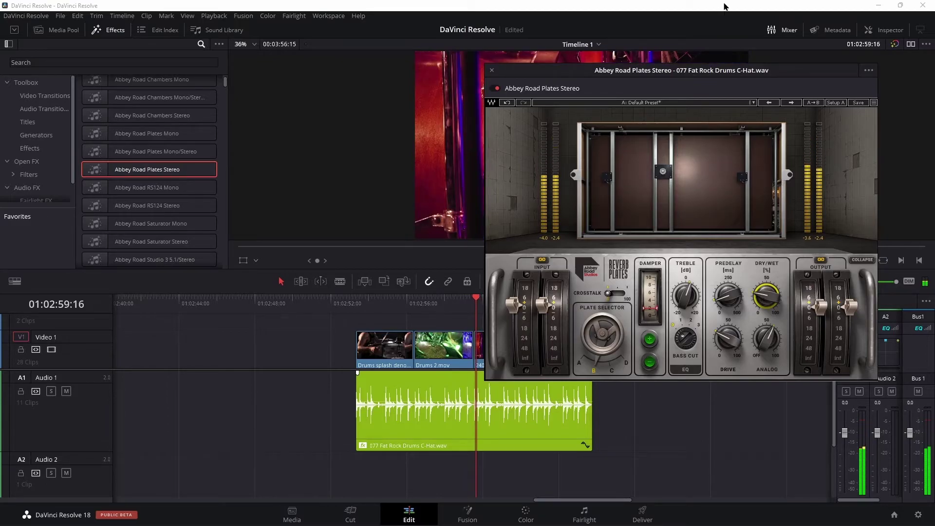
# Step: Show the drum clip's effect settings in the Inspector and remove the Abbey Road Plates Stereo effect
pyautogui.moveTo(828, 67); pyautogui.dragTo(468, 103)
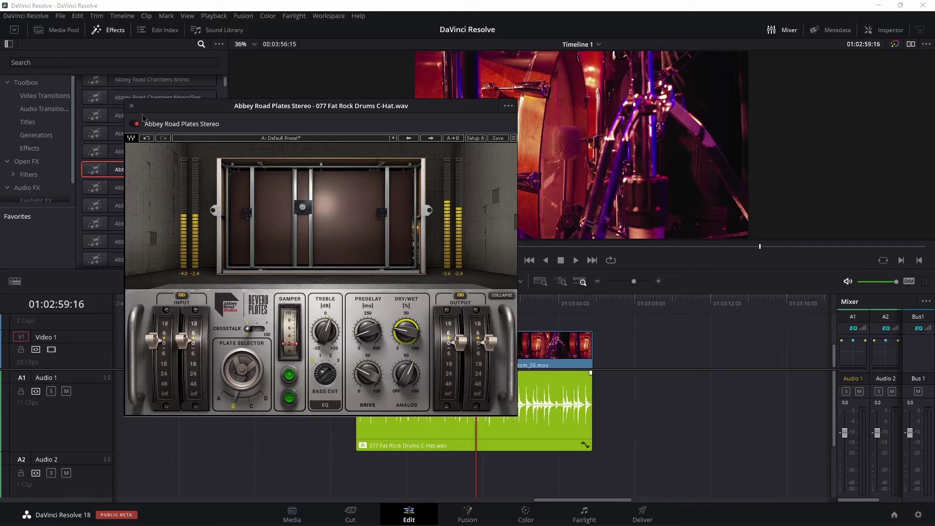
pyautogui.click(884, 30)
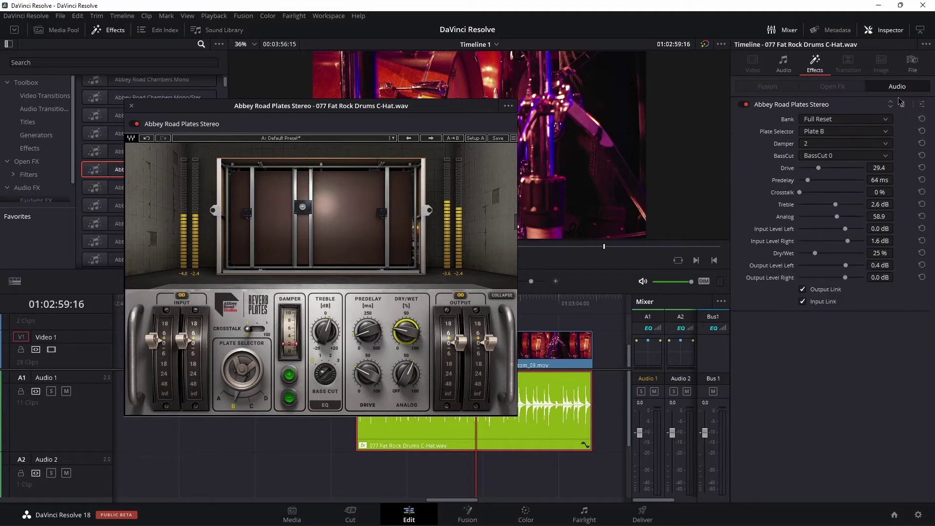
pyautogui.click(901, 102)
# Step: Search the effects for "cla" and add CLA Drums Stereo to the drum clip
pyautogui.scroll(-10, 167, 163)
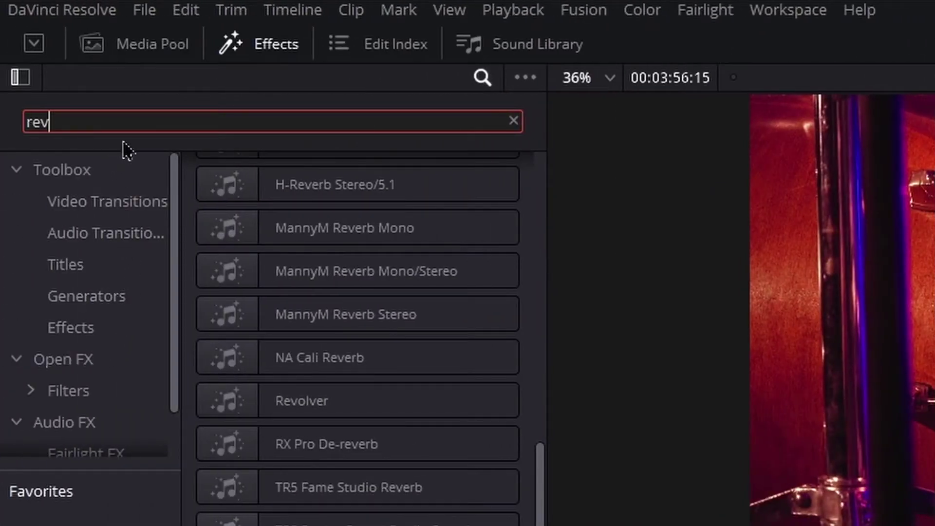
pyautogui.press('BackSpace')
pyautogui.press('BackSpace')
pyautogui.press('BackSpace')
pyautogui.write('cla')
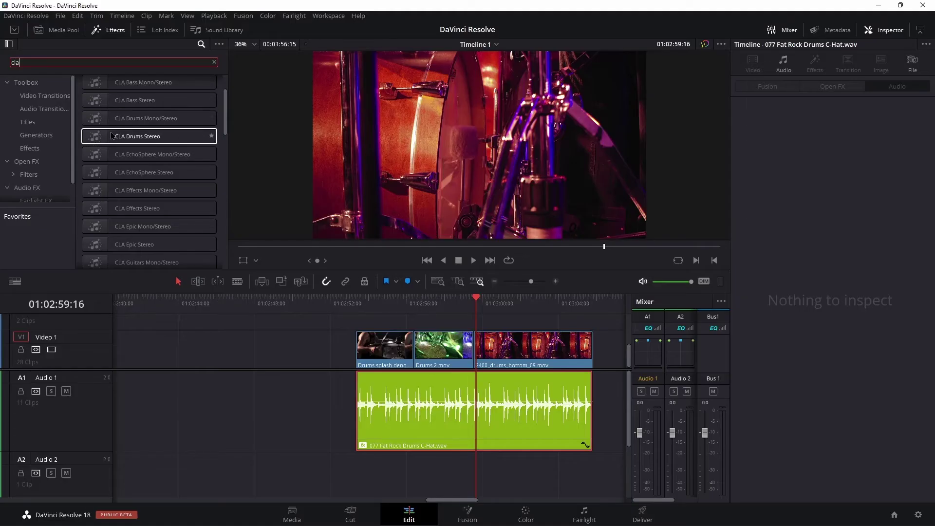
pyautogui.moveTo(99, 140); pyautogui.dragTo(518, 420)
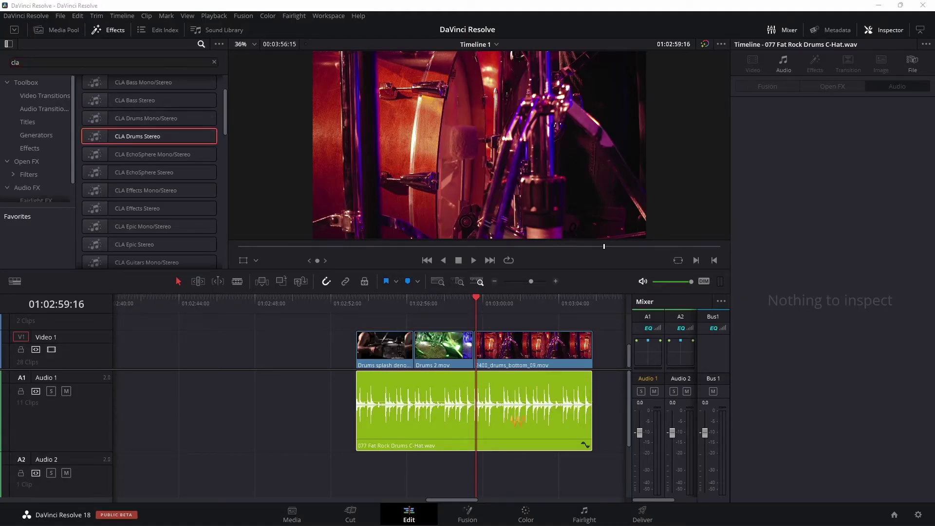
pyautogui.moveTo(518, 420); pyautogui.dragTo(518, 420)
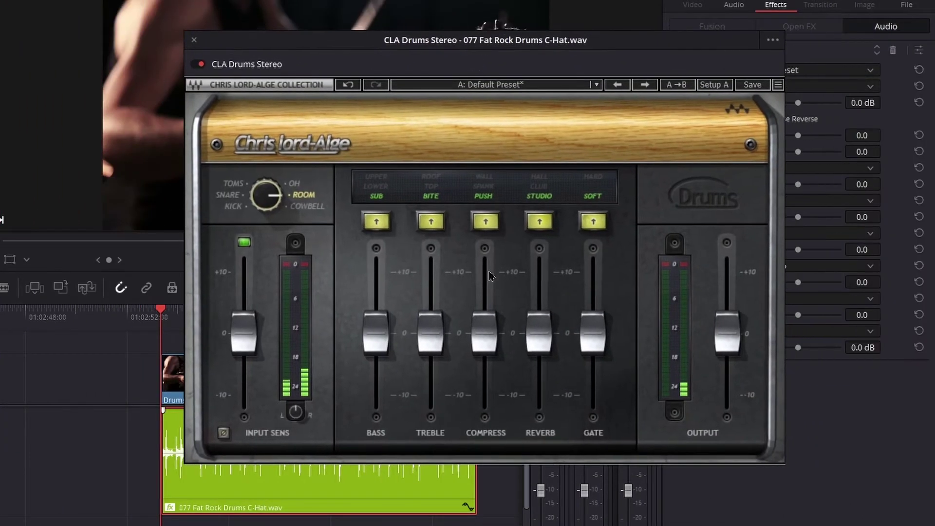
# Step: While playing the drums, set CLA Drums Stereo to Sensitivity 1.3 dB, Treble 0.7, Compress 2.1, Reverb 1.4 with Reverb Color Mute, and Gate -4.8
pyautogui.moveTo(539, 332); pyautogui.dragTo(539, 308)
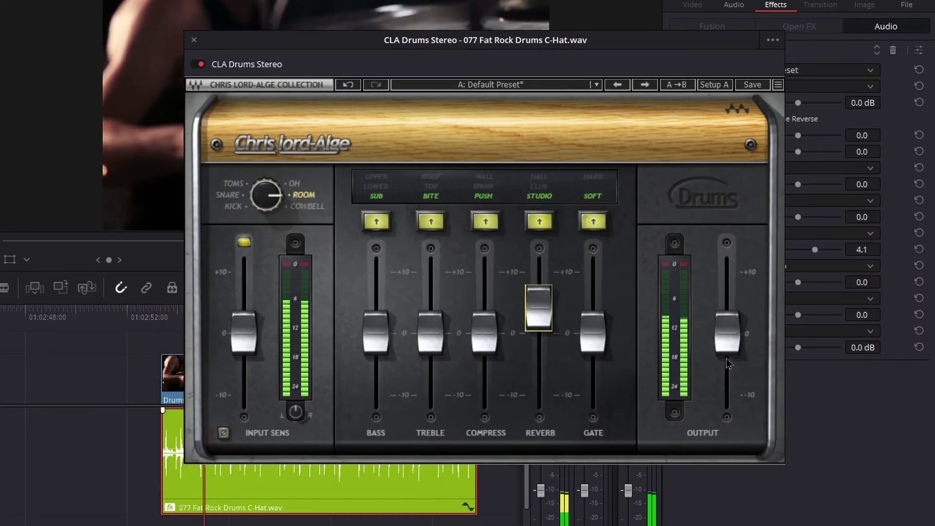
pyautogui.moveTo(593, 333); pyautogui.dragTo(593, 362)
pyautogui.click(484, 332)
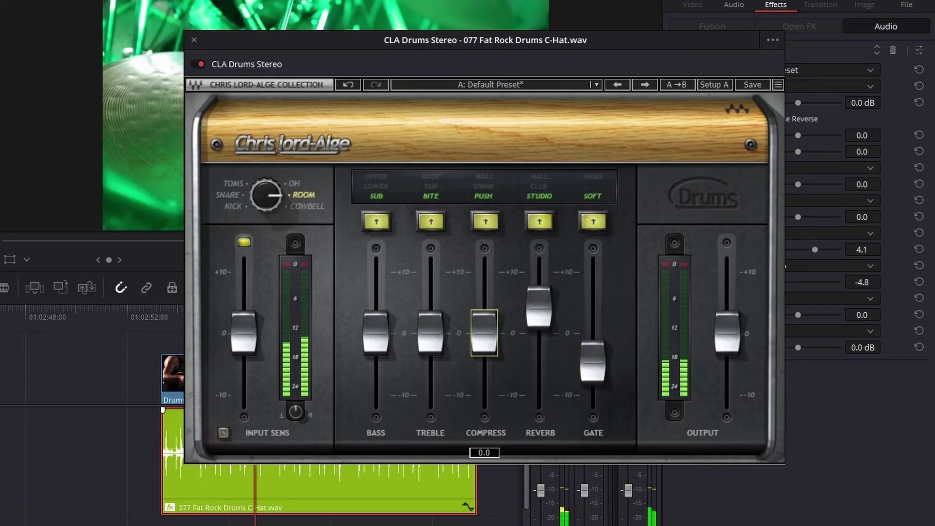
pyautogui.moveTo(484, 333); pyautogui.dragTo(484, 319)
pyautogui.moveTo(430, 333); pyautogui.dragTo(431, 328)
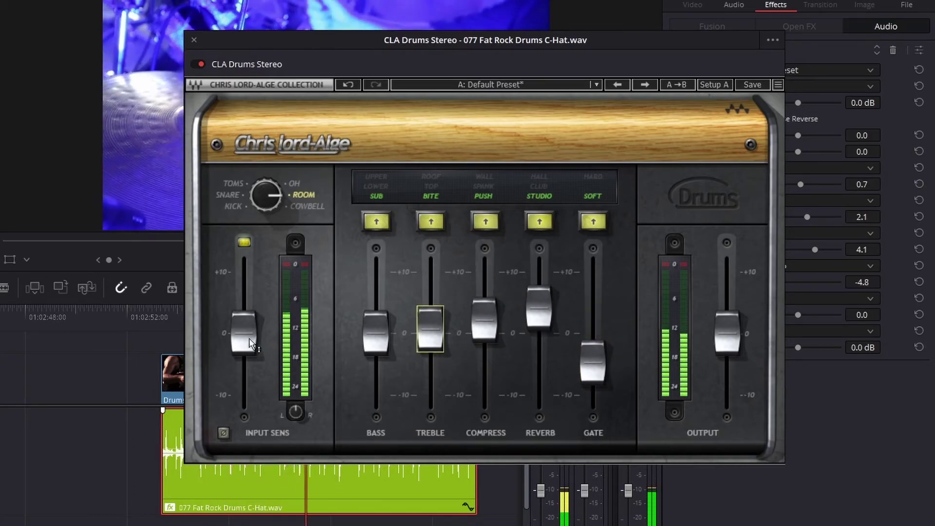
pyautogui.moveTo(253, 344); pyautogui.dragTo(254, 337)
pyautogui.moveTo(539, 307)
pyautogui.mouseDown()
pyautogui.moveTo(539, 270)
pyautogui.moveTo(539, 324)
pyautogui.mouseUp()
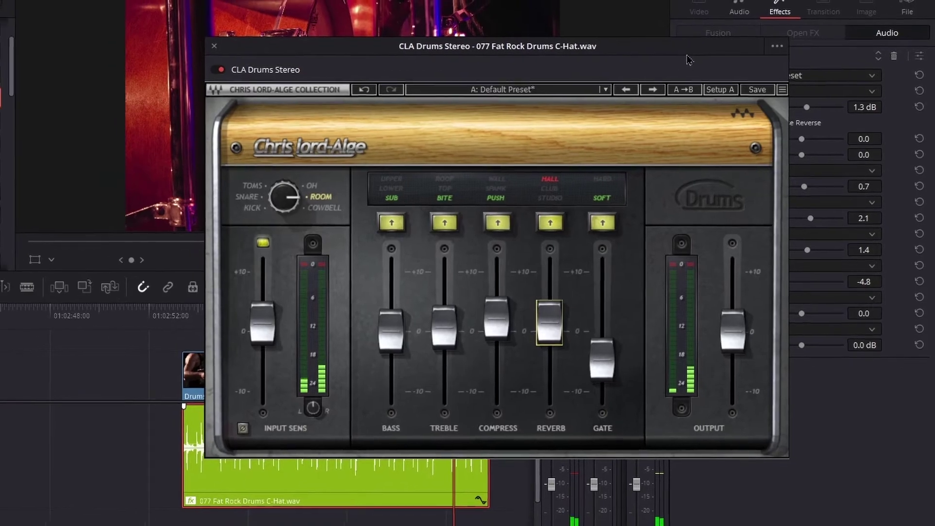
# Step: Move the CLA Drums Stereo window away from the Inspector, check its options and close the window
pyautogui.moveTo(685, 52); pyautogui.dragTo(299, 73)
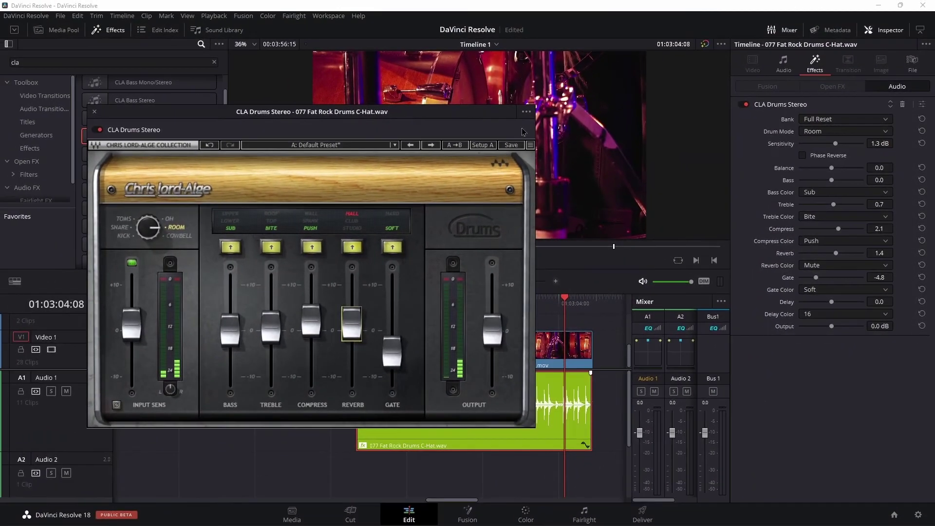
pyautogui.click(526, 113)
pyautogui.click(404, 129)
pyautogui.click(95, 114)
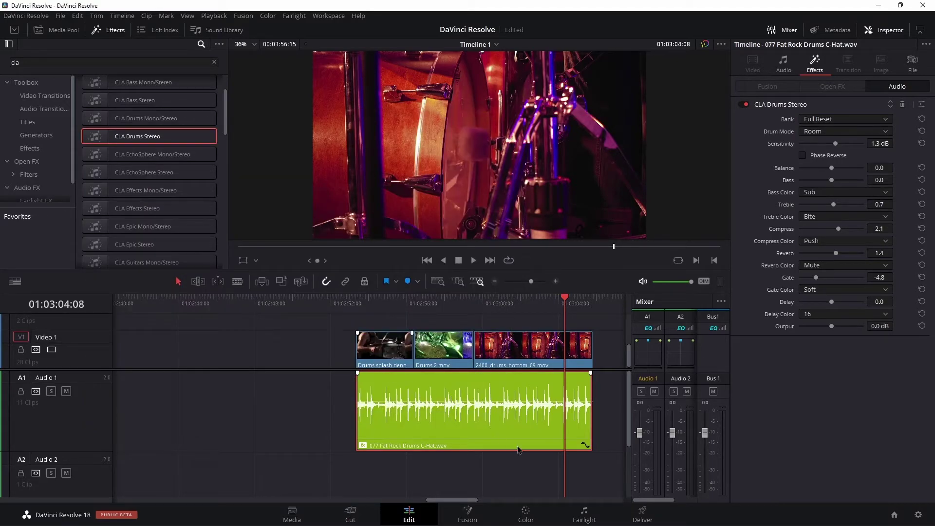
pyautogui.click(583, 516)
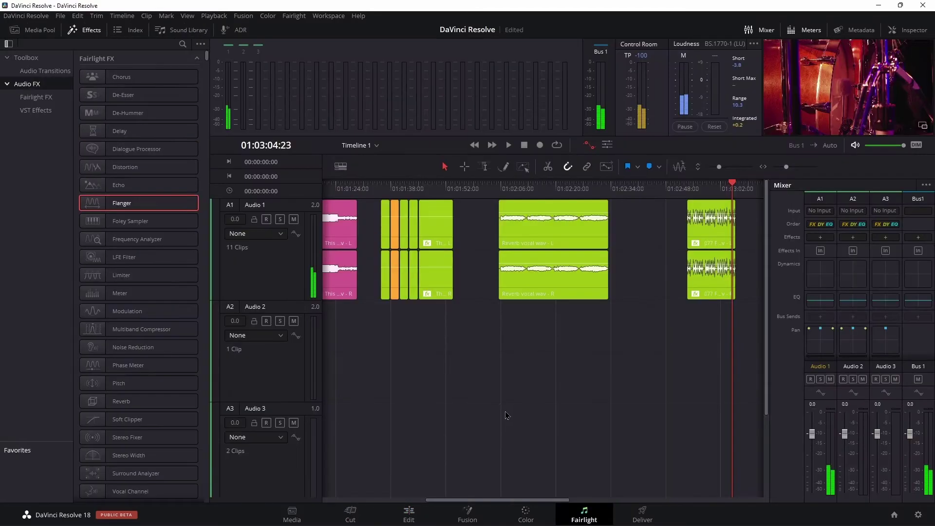
pyautogui.rightClick(737, 280)
pyautogui.click(604, 392)
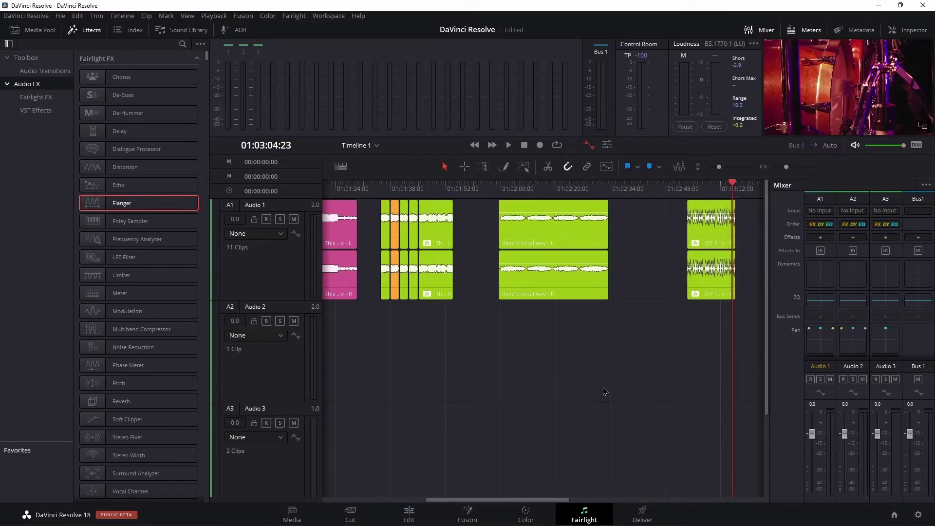
pyautogui.click(409, 515)
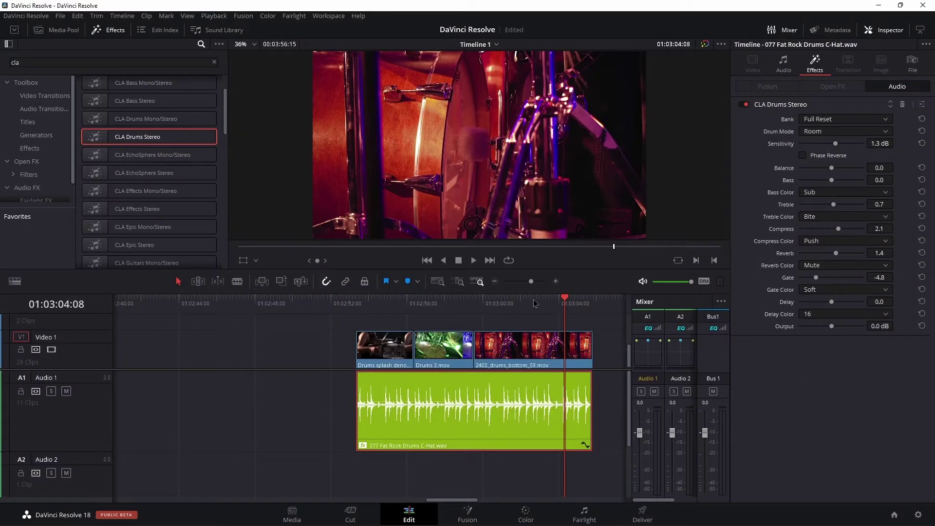
pyautogui.moveTo(546, 303); pyautogui.dragTo(478, 316)
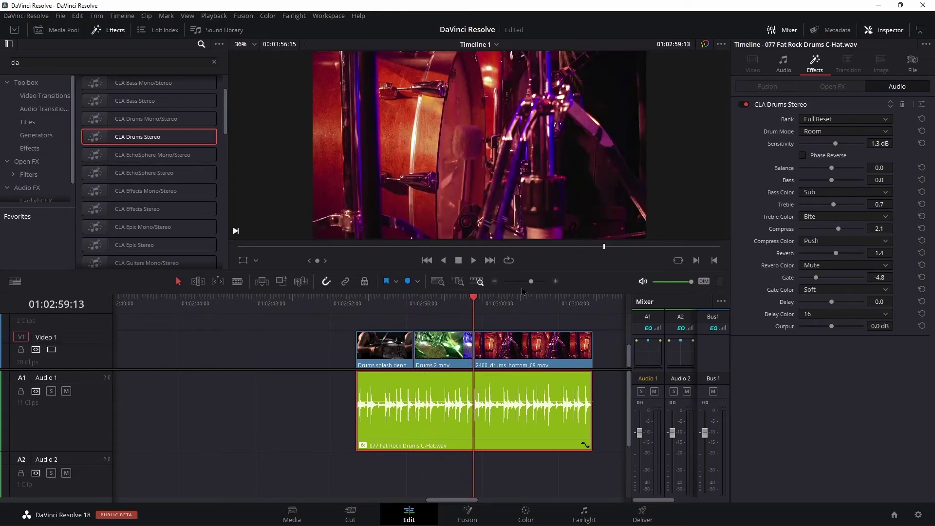
pyautogui.moveTo(531, 281)
pyautogui.mouseDown()
pyautogui.moveTo(514, 281)
pyautogui.moveTo(536, 282)
pyautogui.mouseUp()
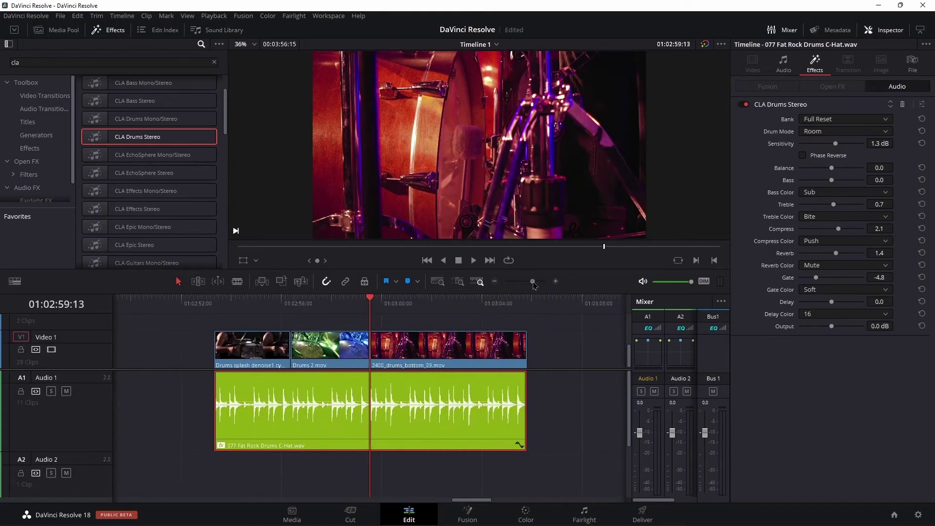
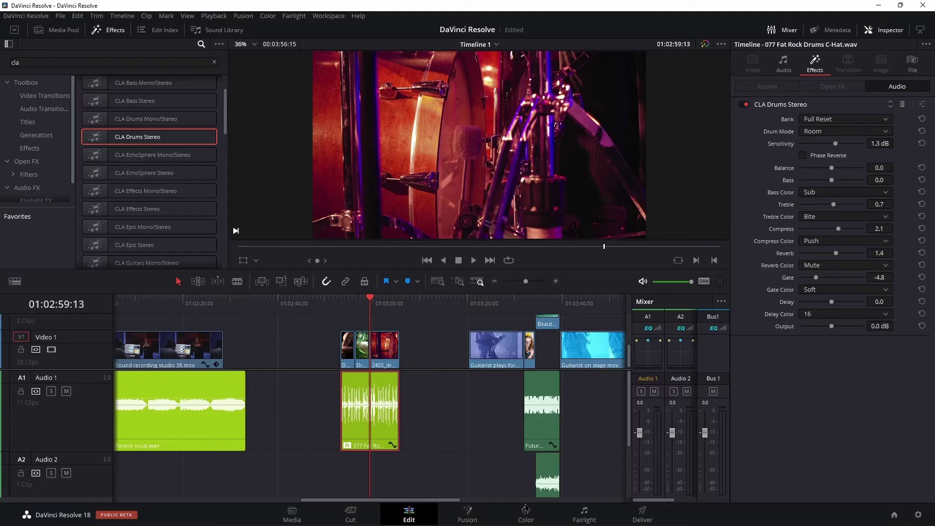
# Step: On the Fairlight page, search the effects for "limi" and add bx_limiter True Peak to the Audio 1 mixer channel
pyautogui.click(583, 516)
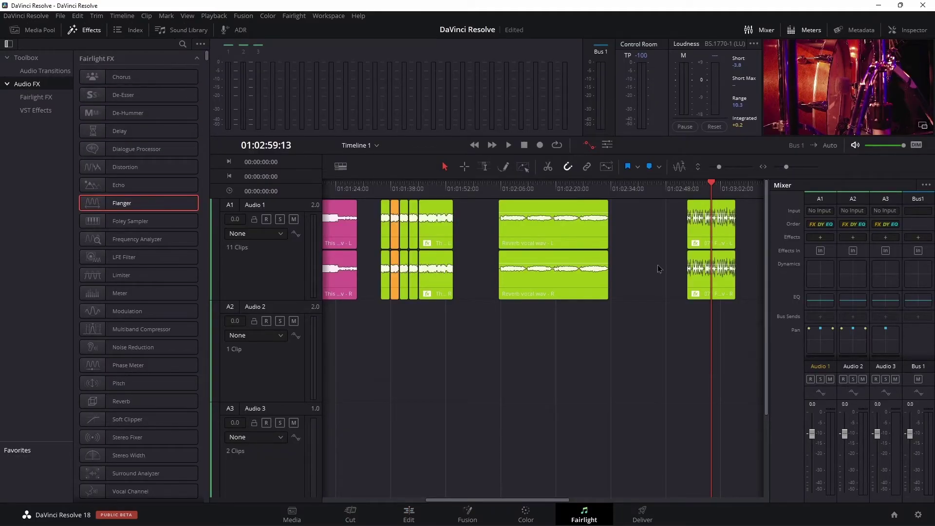
pyautogui.click(820, 275)
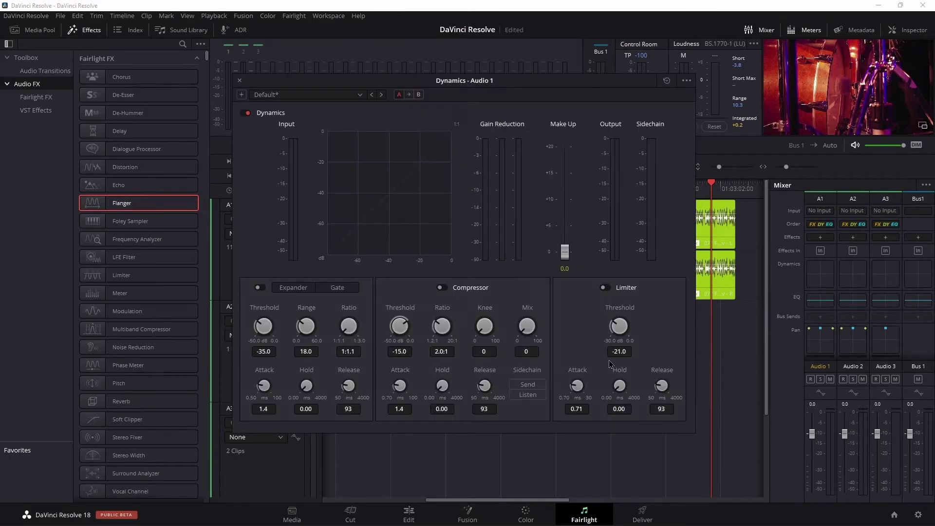
pyautogui.click(240, 81)
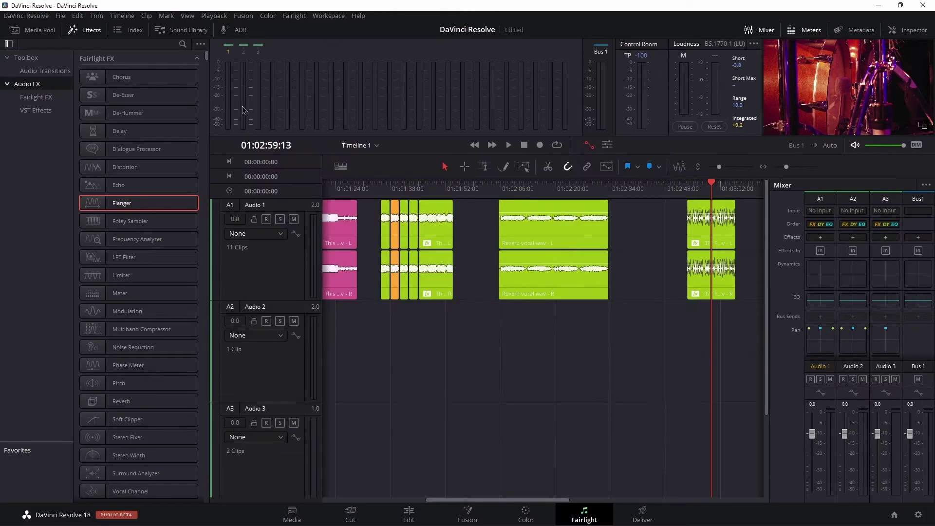
pyautogui.click(183, 45)
pyautogui.write('limi')
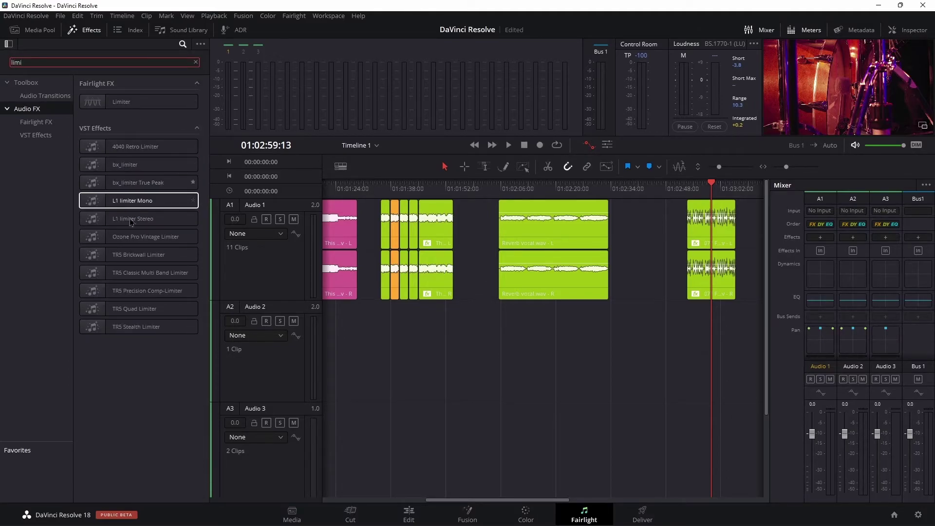
pyautogui.moveTo(94, 190); pyautogui.dragTo(819, 239)
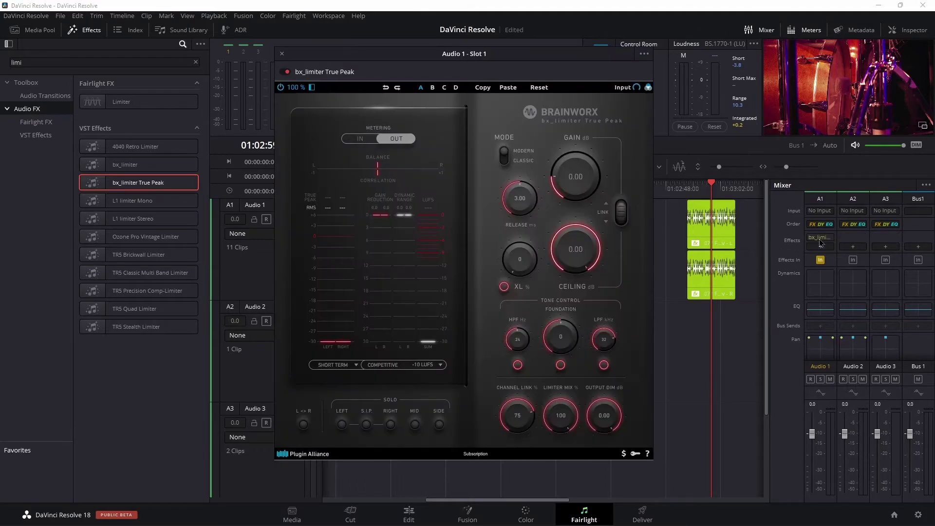
# Step: Play the drum clip from its start and set the limiter's Gain to 6.30 dB, Ceiling to -0.62 dB and Release to 2.12 ms
pyautogui.press('Up')
pyautogui.press('space')
pyautogui.moveTo(565, 249)
pyautogui.mouseDown()
pyautogui.moveTo(565, 267)
pyautogui.moveTo(565, 259)
pyautogui.mouseUp()
pyautogui.moveTo(569, 196); pyautogui.dragTo(569, 179)
pyautogui.moveTo(518, 200); pyautogui.dragTo(519, 205)
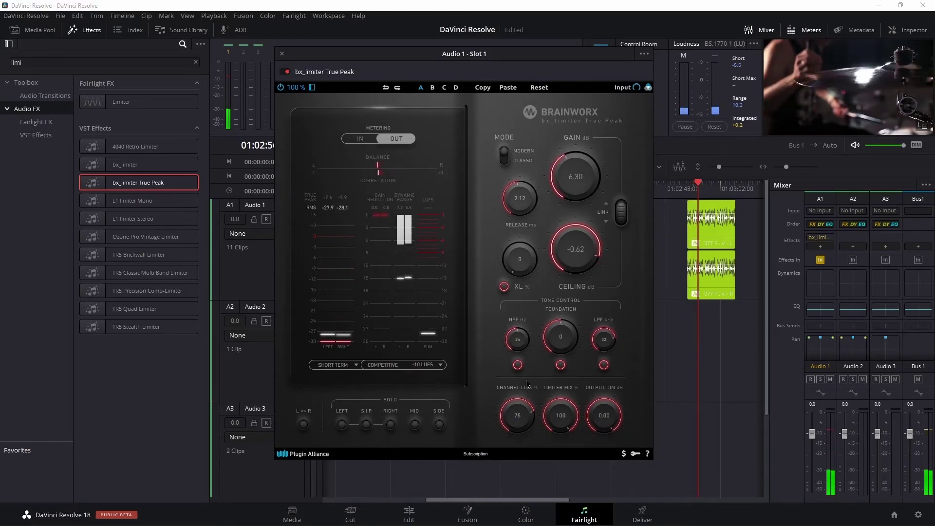
# Step: Replay the drums from the start, set the limiter's XL to 40% and Limiter Mix to 90%, and close its window
pyautogui.press('Up')
pyautogui.press('space')
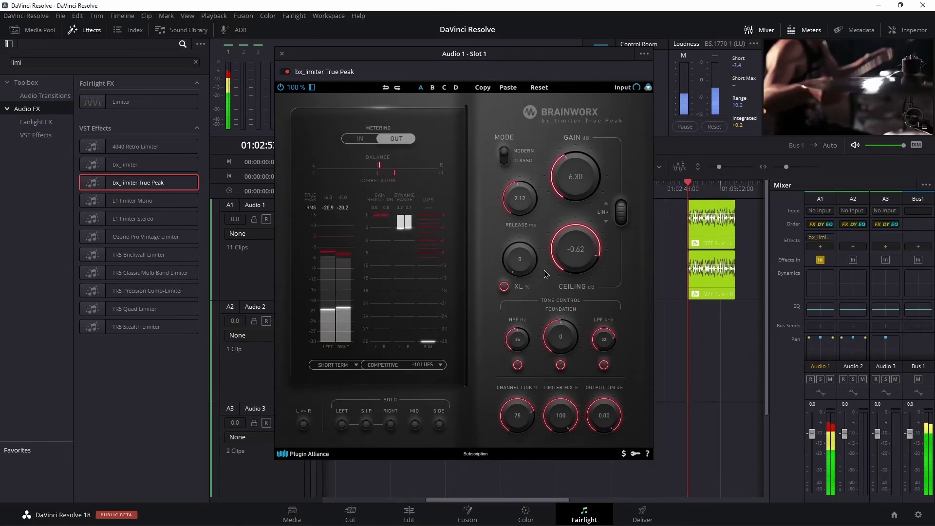
pyautogui.moveTo(518, 271); pyautogui.dragTo(517, 235)
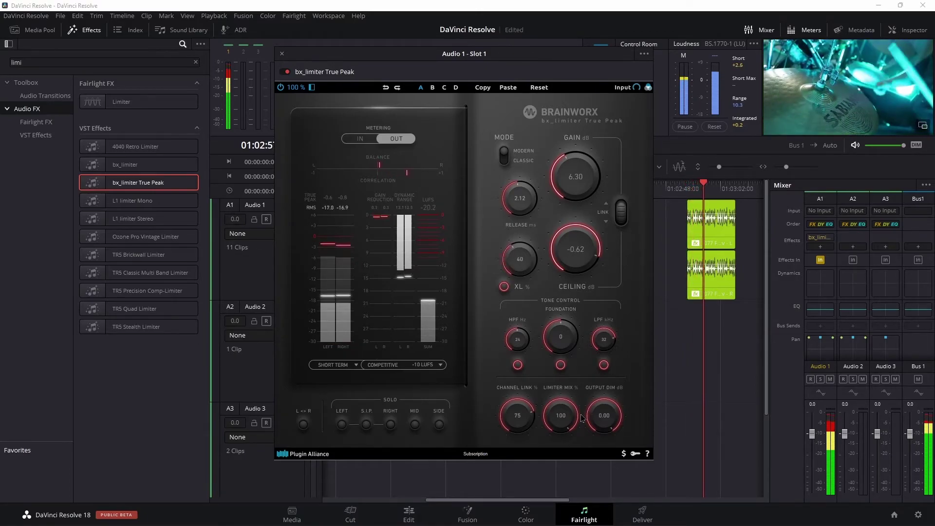
pyautogui.moveTo(569, 420); pyautogui.dragTo(568, 429)
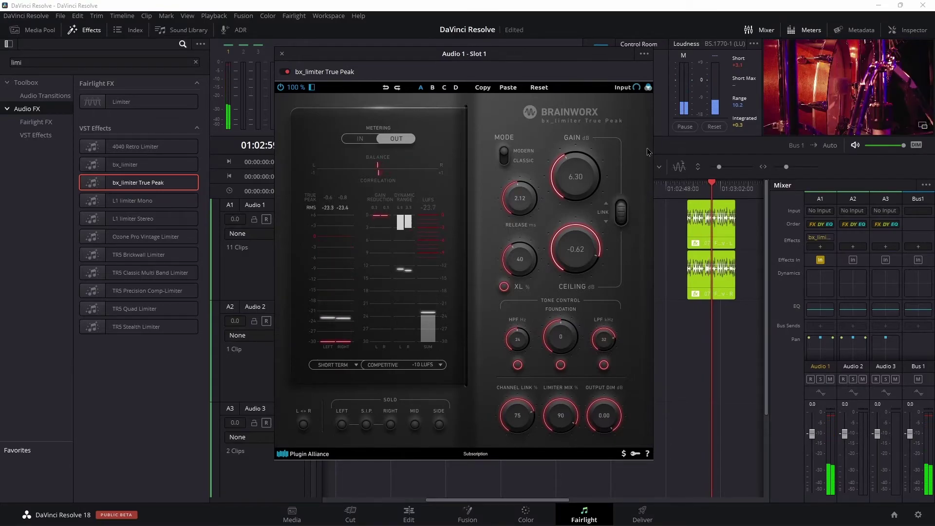
pyautogui.click(282, 54)
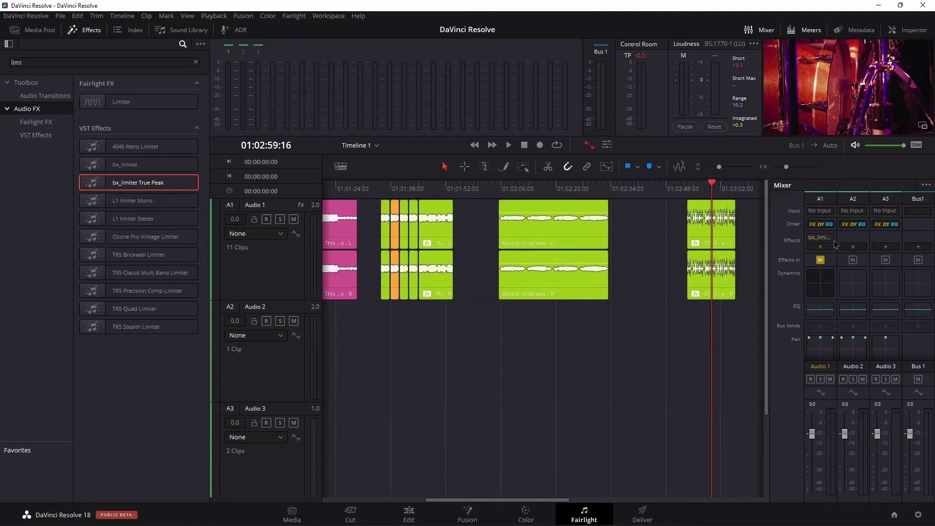
# Step: Look over the other clips on the Audio 1 track and delete bx_limiter True Peak from its mixer channel
pyautogui.moveTo(340, 189); pyautogui.dragTo(580, 189)
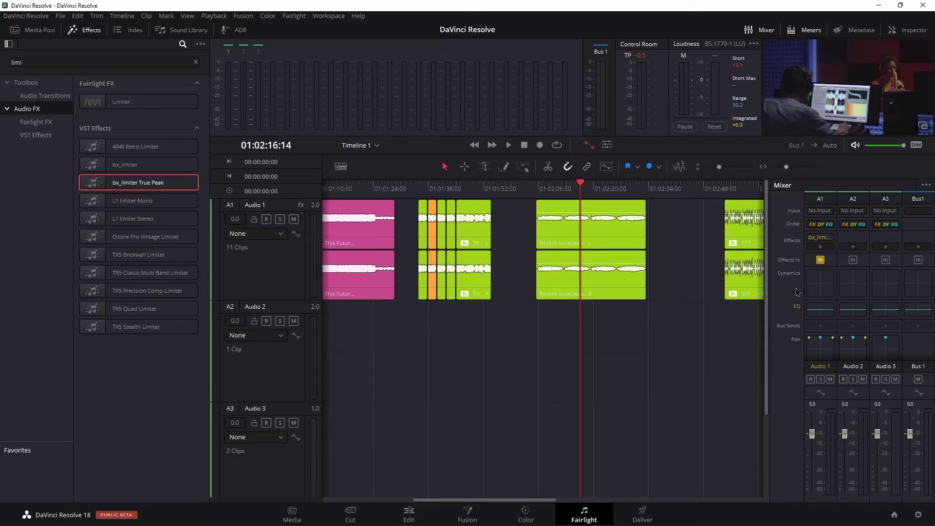
pyautogui.hscroll(-10, 541, 299)
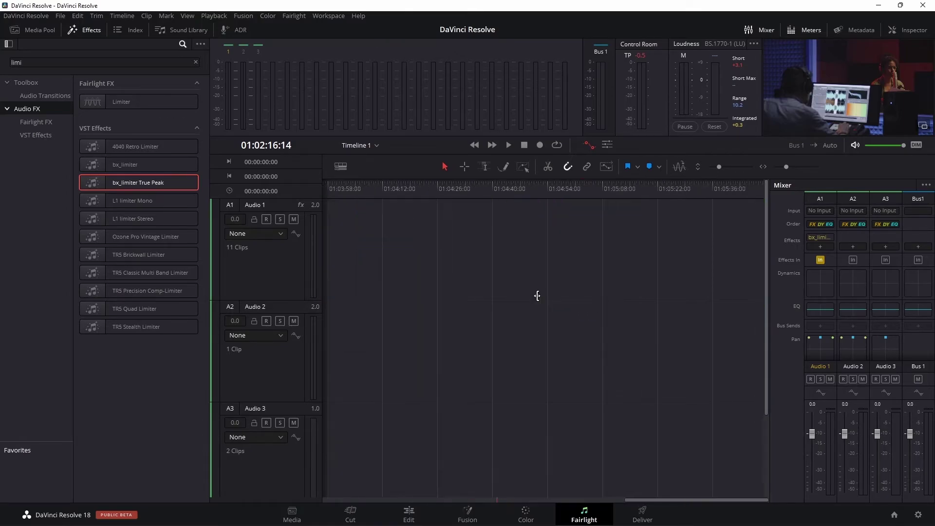
pyautogui.rightClick(831, 240)
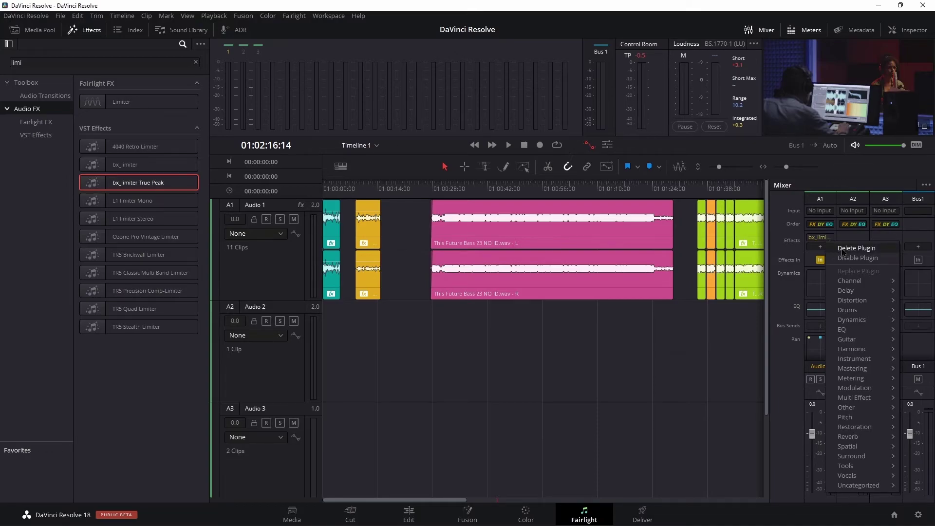
pyautogui.click(844, 250)
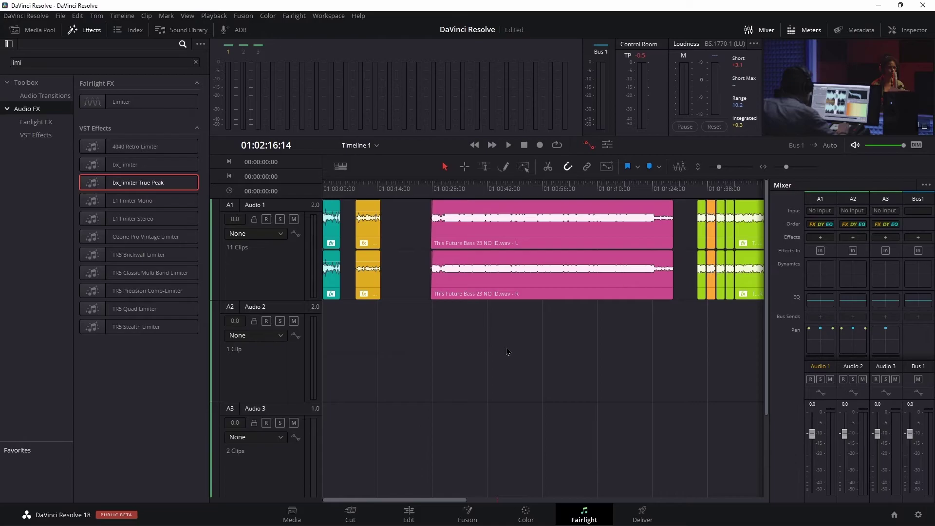
# Step: Return to the Edit page and play the Justice 4 Metal guitar clip on Audio 3 from its start
pyautogui.click(409, 514)
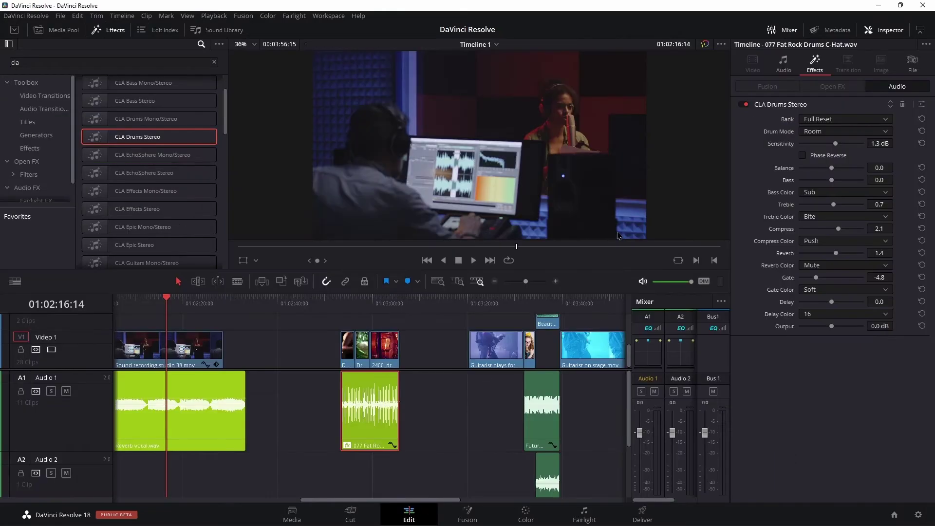
pyautogui.click(479, 304)
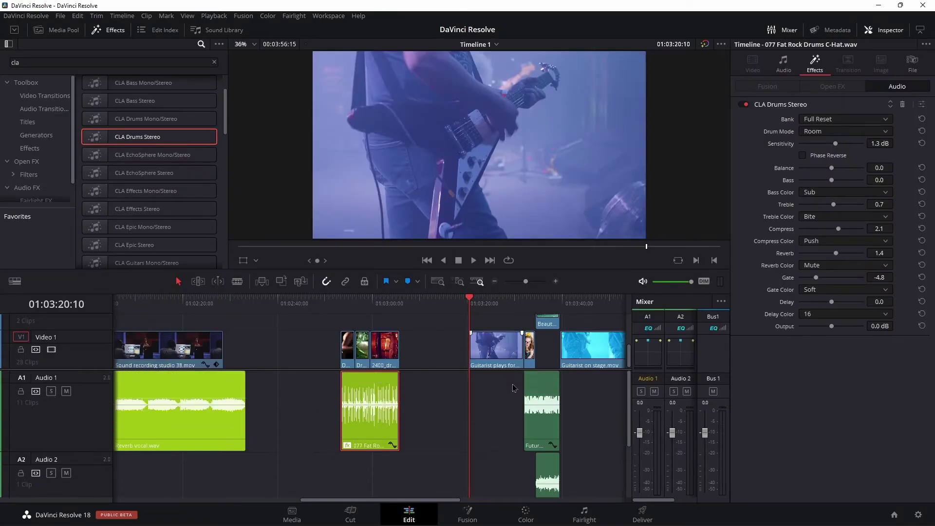
pyautogui.scroll(-2, 518, 397)
pyautogui.press('space')
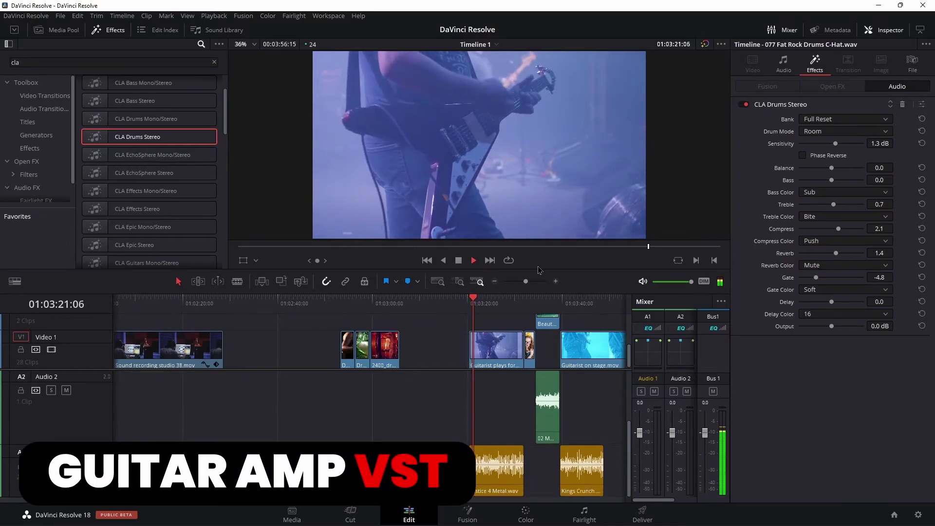
pyautogui.click(531, 281)
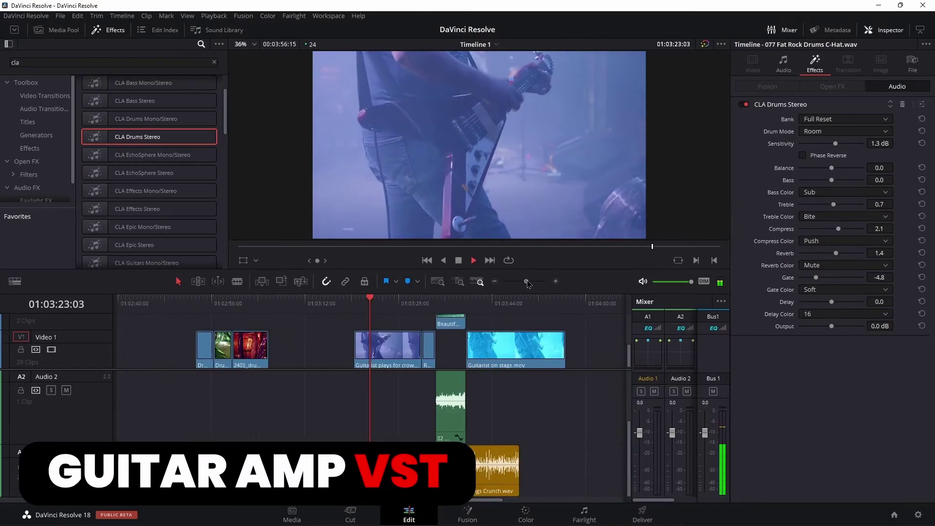
pyautogui.press('space')
pyautogui.hscroll(3, 395, 403)
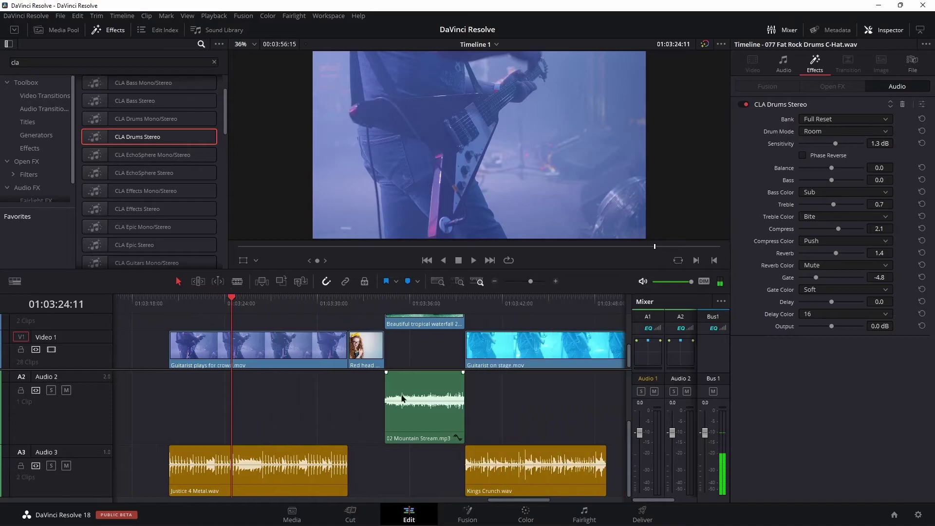
# Step: Play the beginning of the Kings Crunch guitar clip on Audio 3
pyautogui.click(478, 305)
pyautogui.press('space')
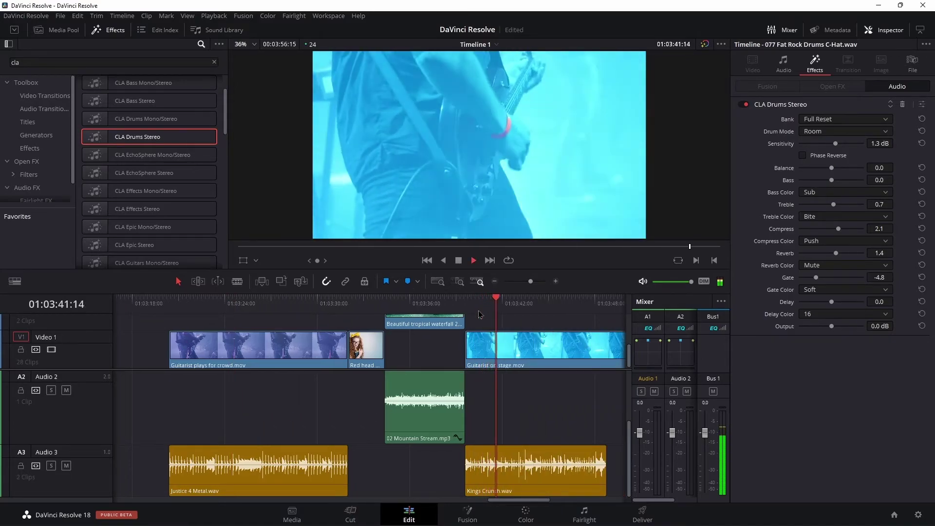
pyautogui.press('space')
# Step: Go back to the Justice 4 Metal clip and replay it from partway through, near 01:03:24:00
pyautogui.moveTo(319, 305); pyautogui.dragTo(348, 305)
pyautogui.scroll(4, 362, 405)
pyautogui.scroll(-2, 362, 404)
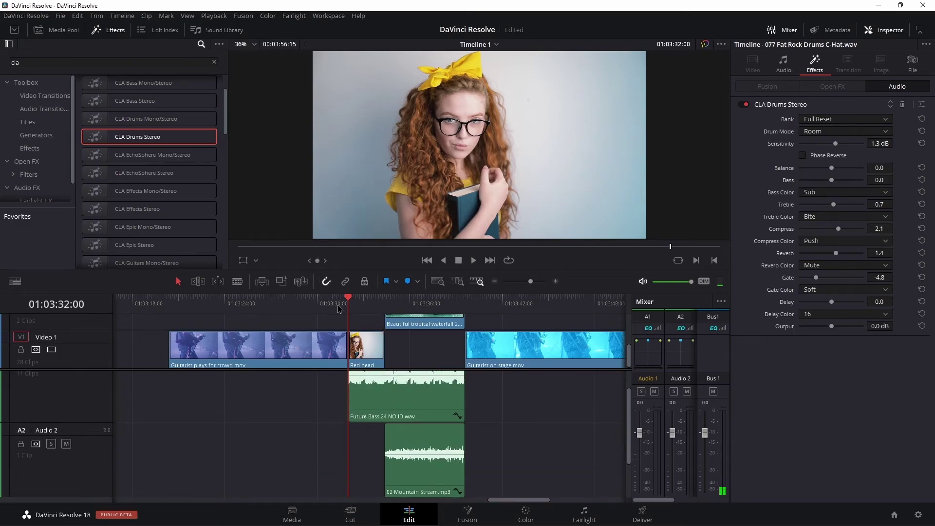
pyautogui.click(331, 307)
pyautogui.press('space')
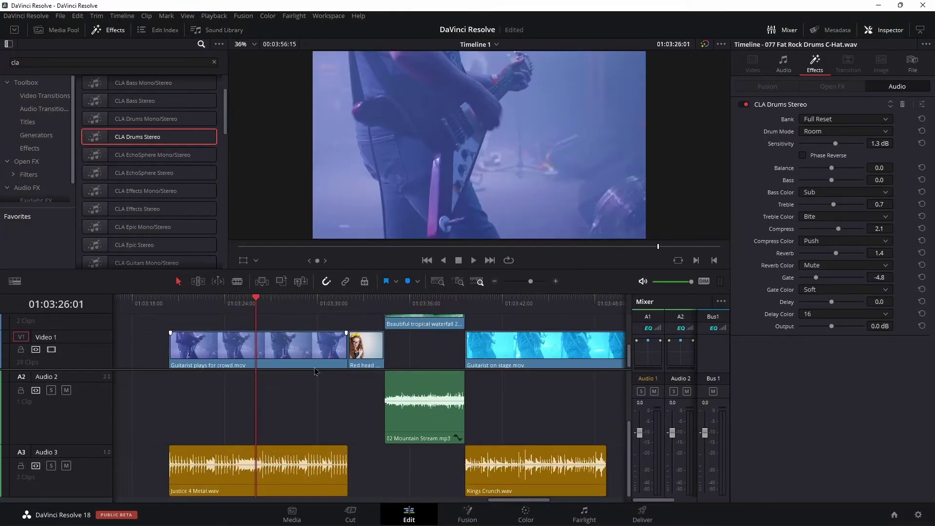
pyautogui.press('space')
pyautogui.click(237, 303)
pyautogui.press('space')
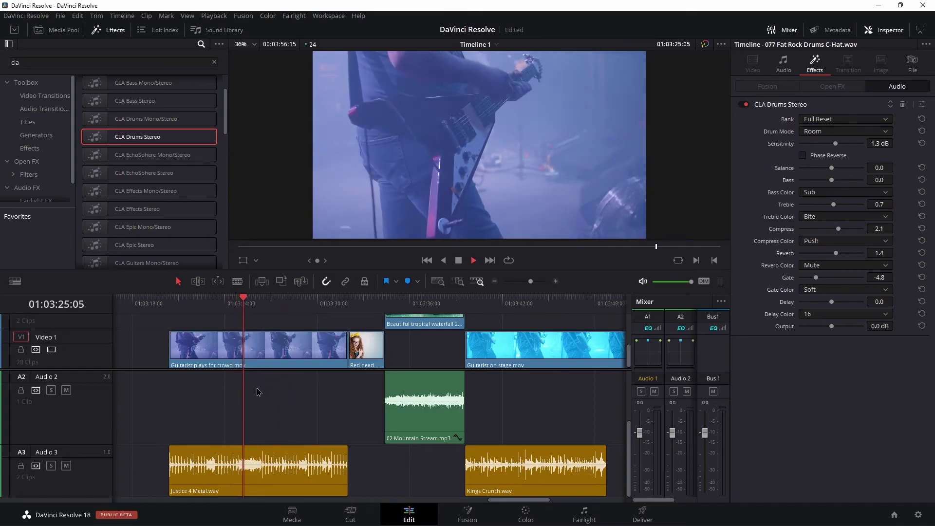
# Step: Stop playback, search the effects library for "die" and pick out the Diezel VH4 amp
pyautogui.press('space')
pyautogui.click(36, 63)
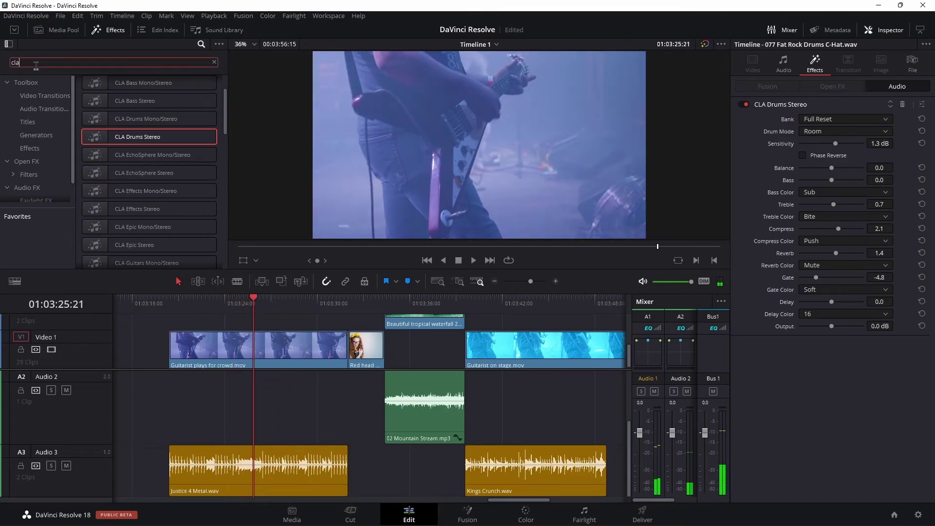
pyautogui.press('BackSpace')
pyautogui.press('BackSpace')
pyautogui.press('BackSpace')
pyautogui.write('die')
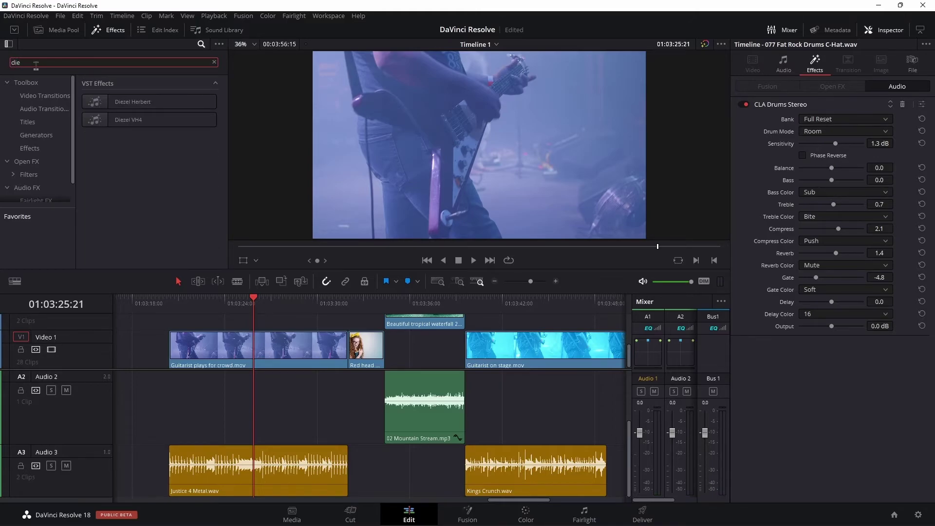
pyautogui.moveTo(129, 120); pyautogui.dragTo(137, 199)
# Step: On the Fairlight page, search the effects for "die" and add Diezel VH4 to the Audio 3 mixer channel
pyautogui.moveTo(531, 282); pyautogui.dragTo(522, 282)
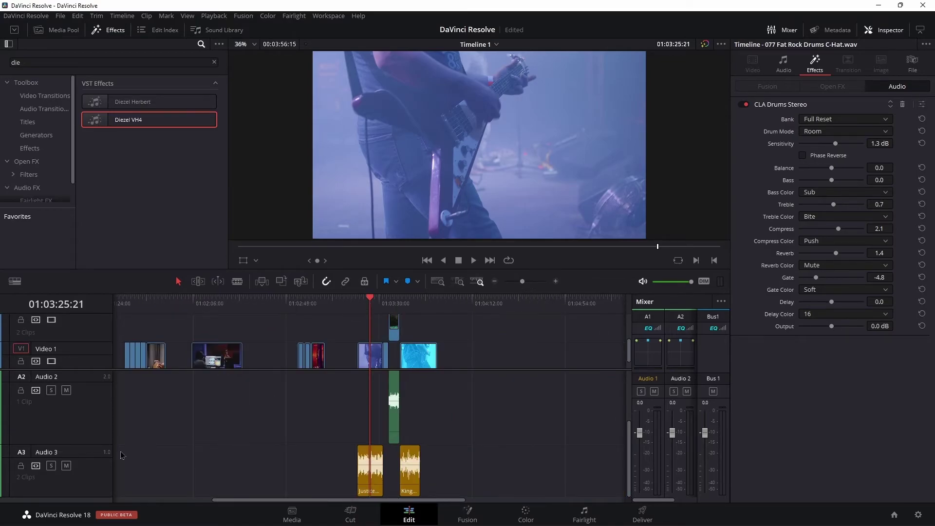
pyautogui.hscroll(-3, 253, 472)
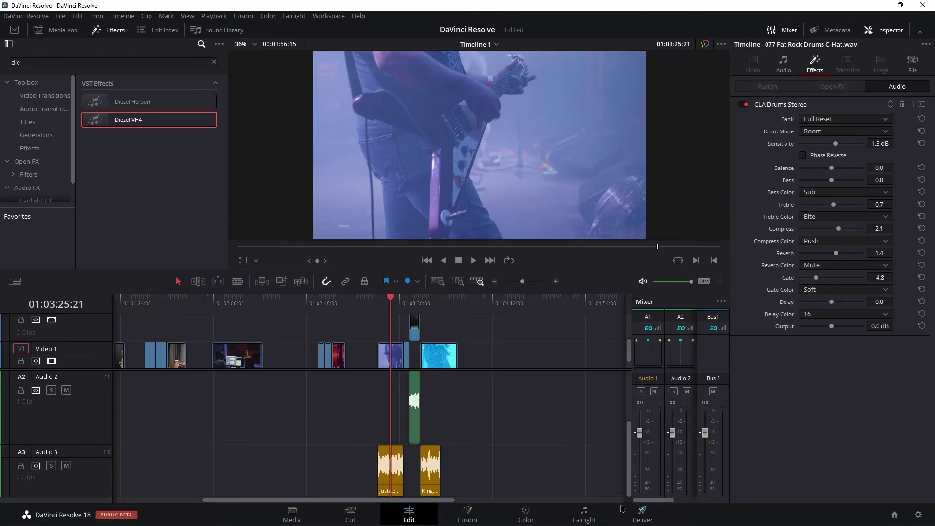
pyautogui.click(576, 520)
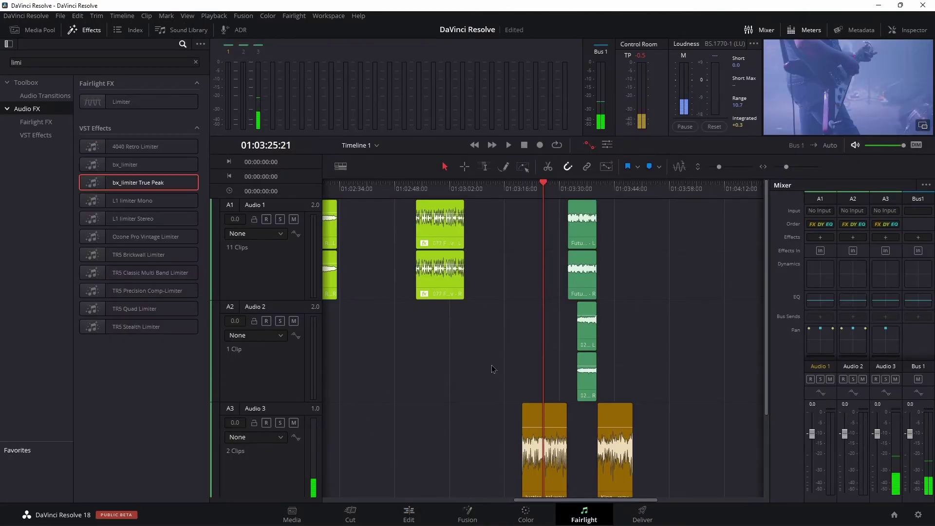
pyautogui.click(38, 62)
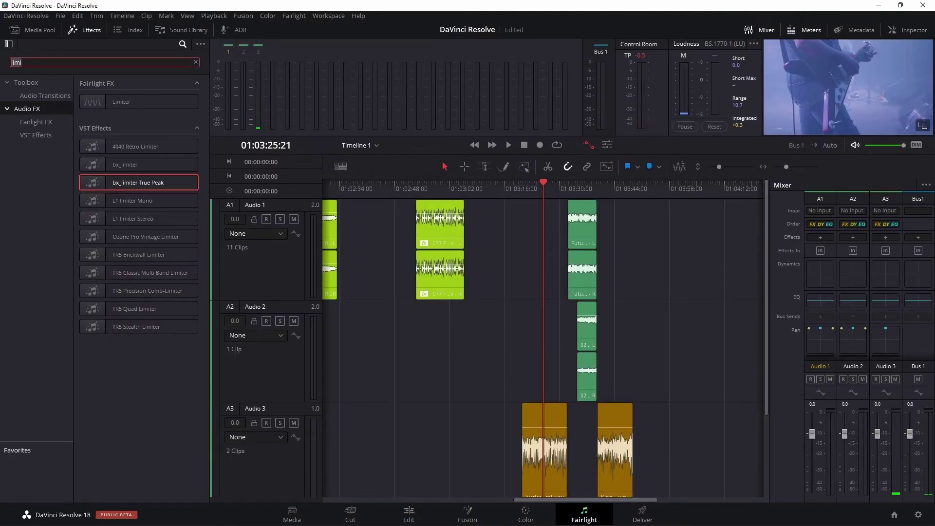
pyautogui.write('die')
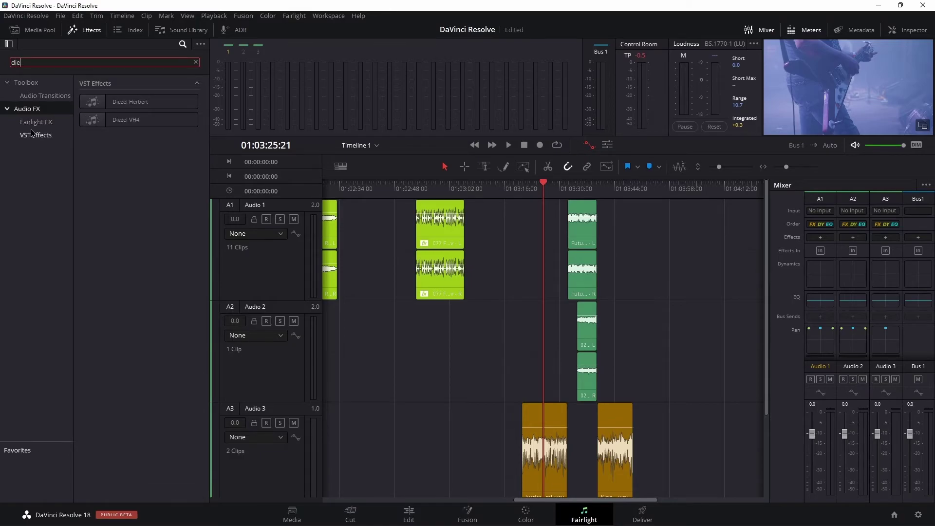
pyautogui.moveTo(125, 119); pyautogui.dragTo(875, 287)
pyautogui.moveTo(888, 240); pyautogui.dragTo(886, 237)
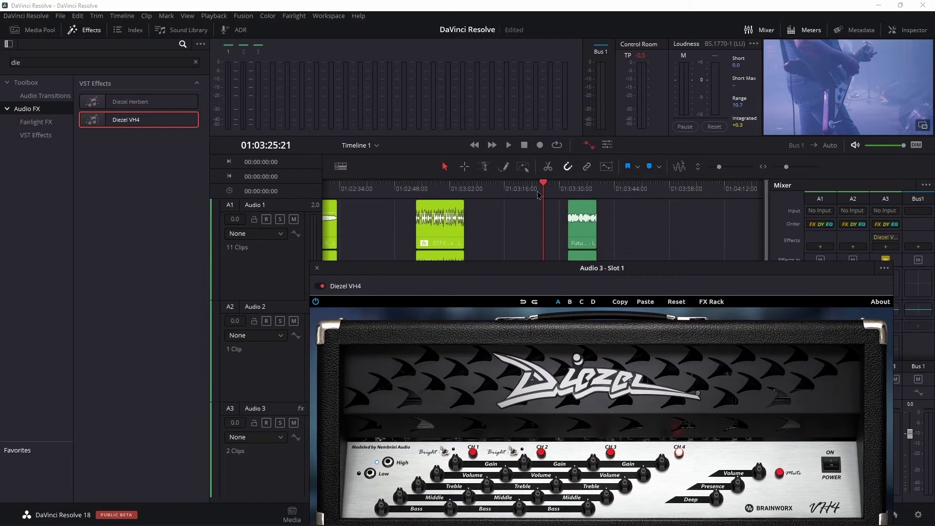
# Step: Play the Justice 4 Metal clip through the Audio 3 track's Diezel VH4, keeping the plug-in window clear of the timeline
pyautogui.click(538, 193)
pyautogui.moveTo(633, 268); pyautogui.dragTo(391, 72)
pyautogui.press('space')
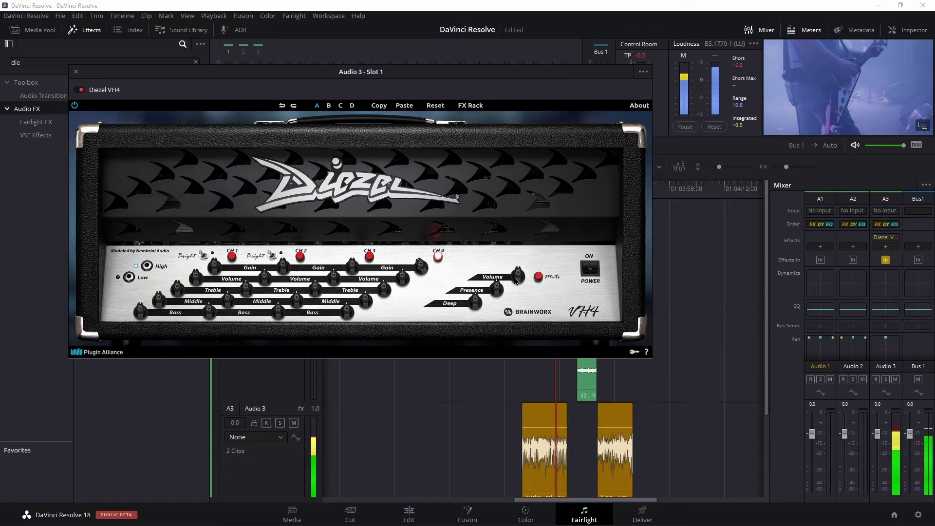
pyautogui.moveTo(523, 71); pyautogui.dragTo(356, 68)
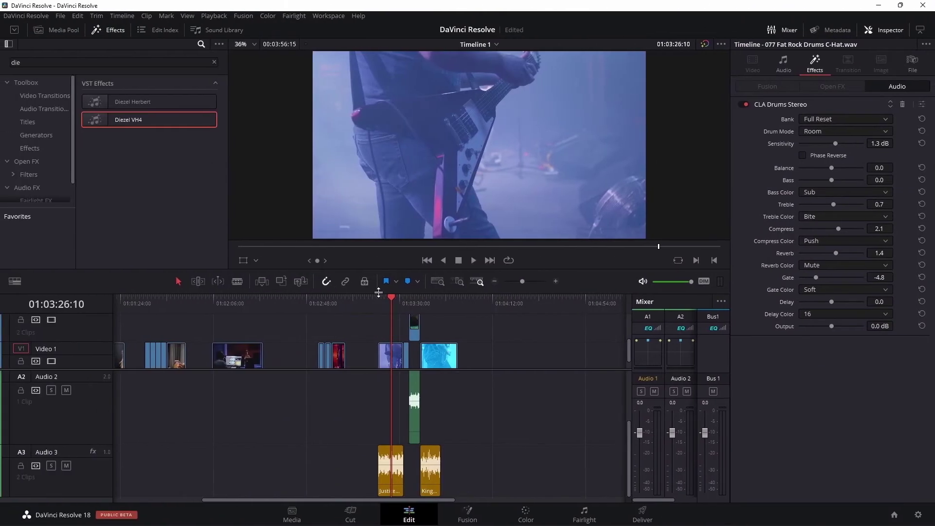
# Step: Return to the Edit page and play from near the end of Justice 4 Metal into the Mountain Stream clip
pyautogui.moveTo(523, 282); pyautogui.dragTo(531, 282)
pyautogui.moveTo(362, 312); pyautogui.dragTo(425, 317)
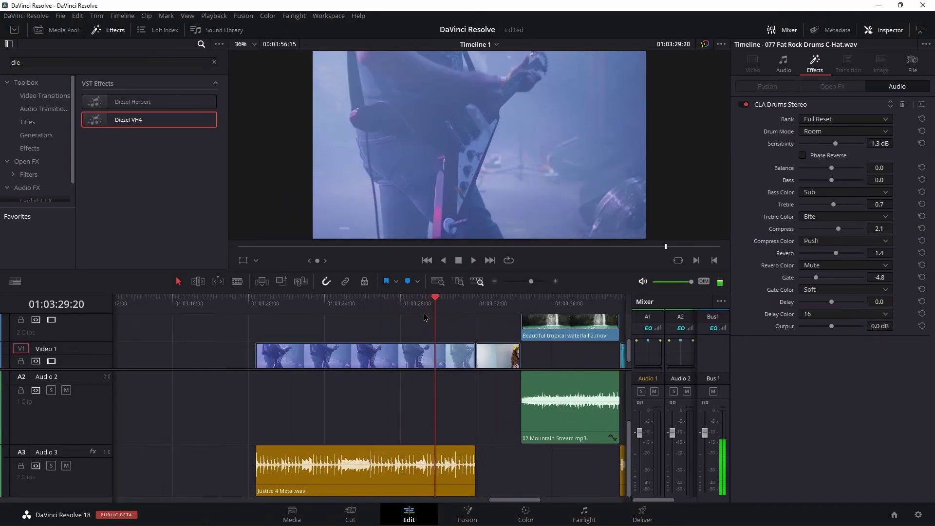
pyautogui.press('space')
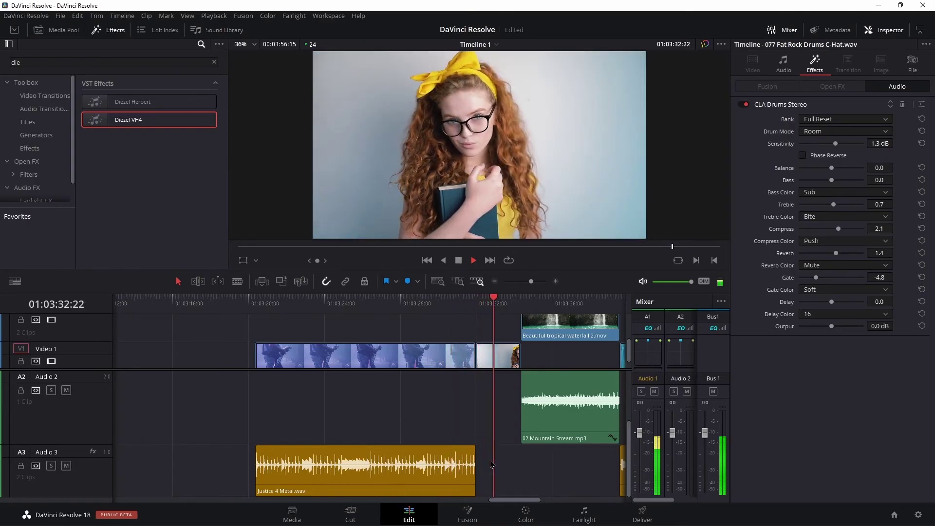
pyautogui.press('space')
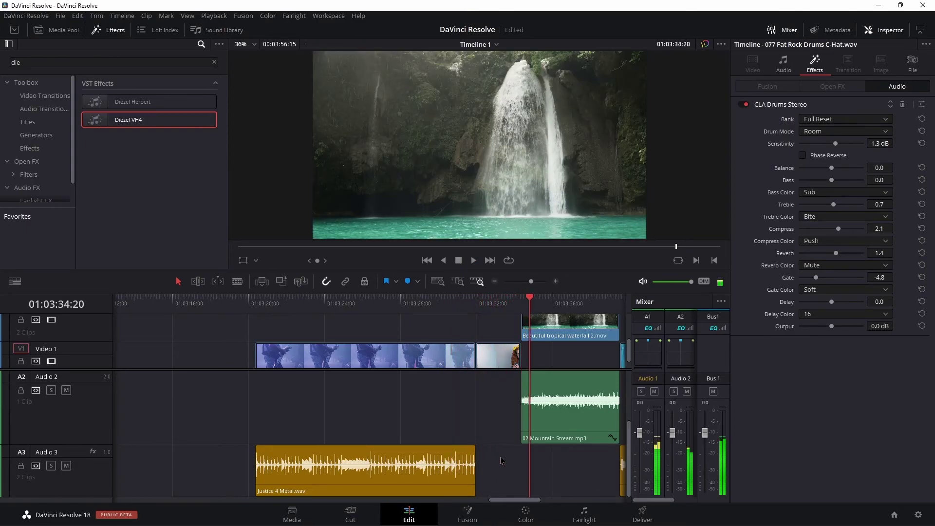
# Step: Show the Audio 3 track's Diezel VH4 settings in the Inspector and scrub across the gap between its two guitar clips
pyautogui.hscroll(6, 483, 430)
pyautogui.moveTo(326, 300); pyautogui.dragTo(366, 308)
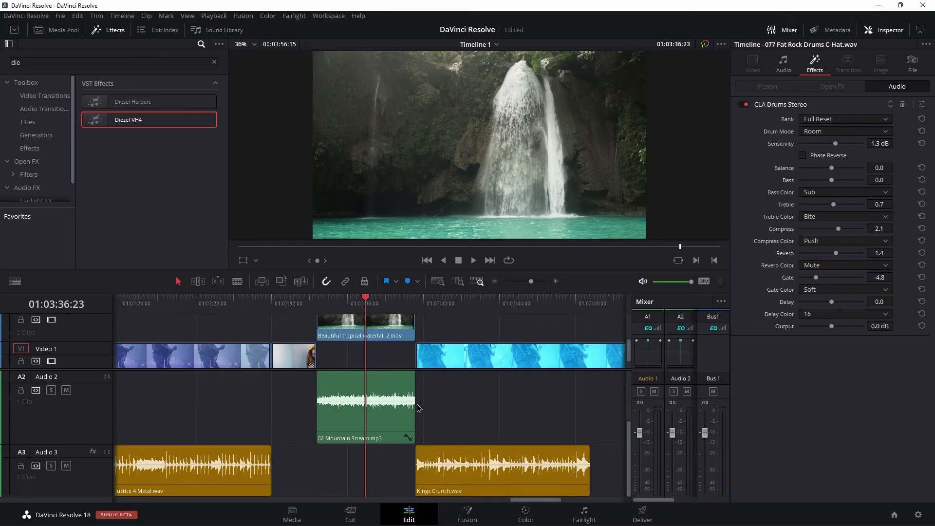
pyautogui.click(70, 449)
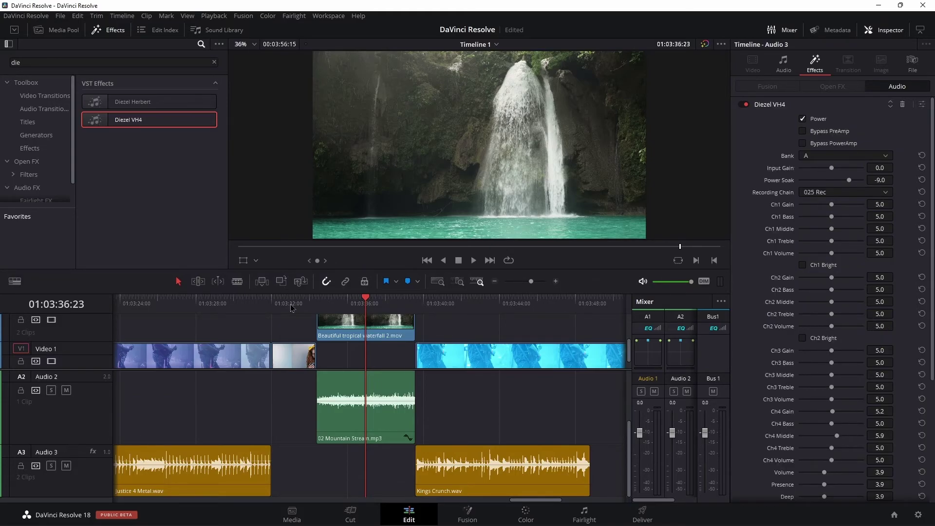
pyautogui.moveTo(291, 308); pyautogui.dragTo(259, 311)
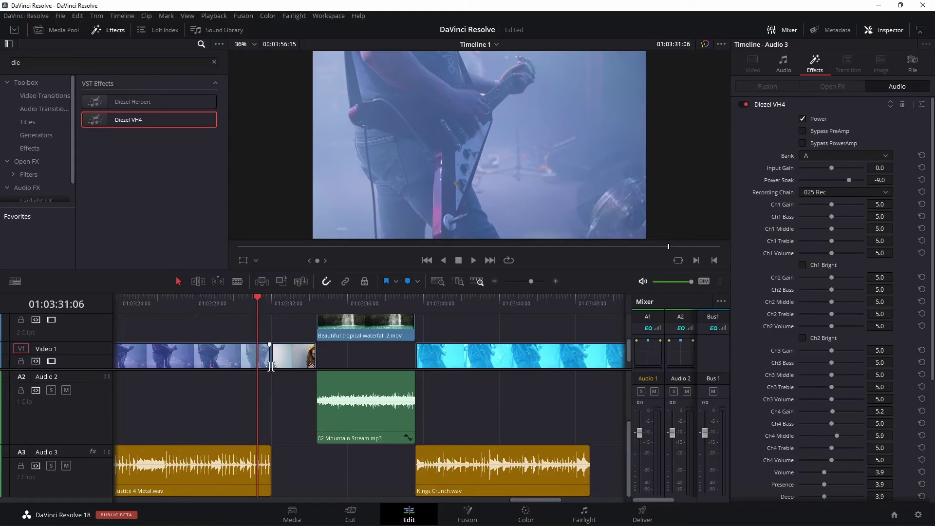
pyautogui.moveTo(258, 306); pyautogui.dragTo(330, 306)
pyautogui.scroll(3, 263, 443)
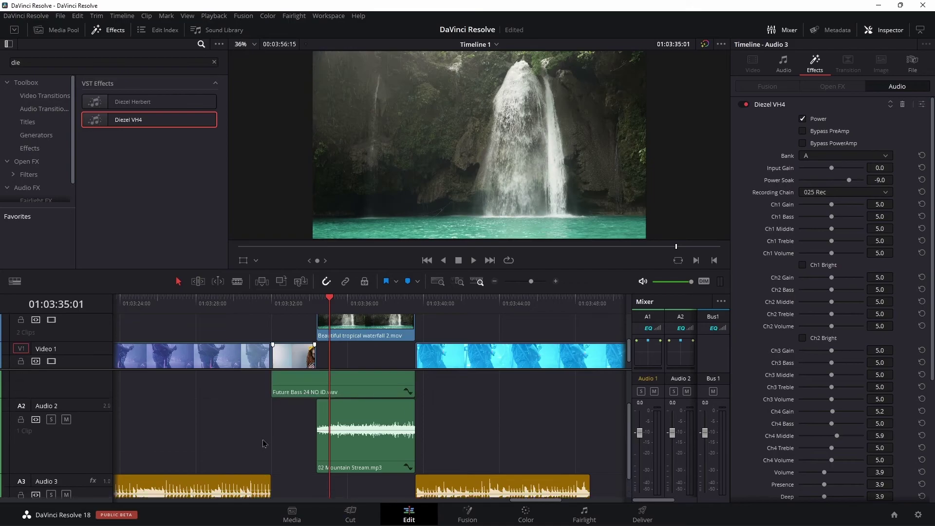
pyautogui.scroll(-3, 263, 443)
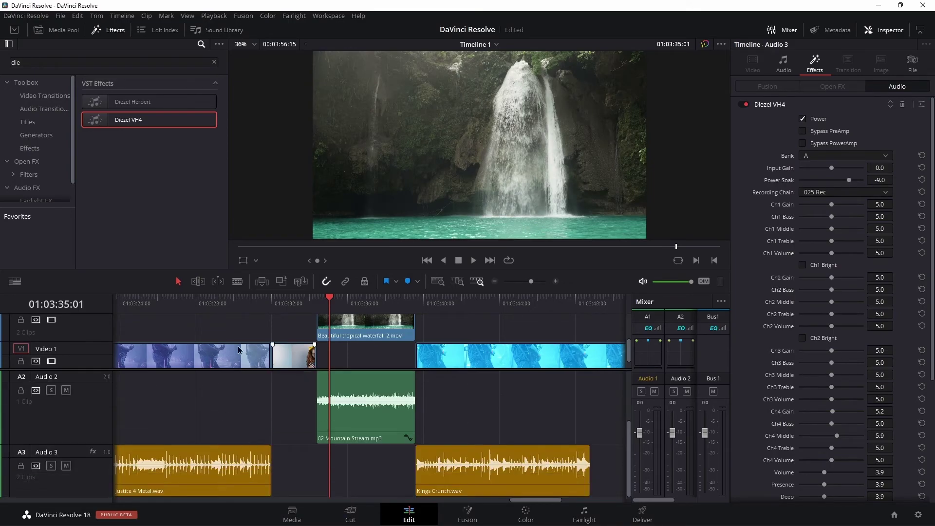
# Step: Play the opening of the Kings Crunch clip with Diezel VH4 active on the Audio 3 track
pyautogui.moveTo(312, 301); pyautogui.dragTo(385, 302)
pyautogui.press('space')
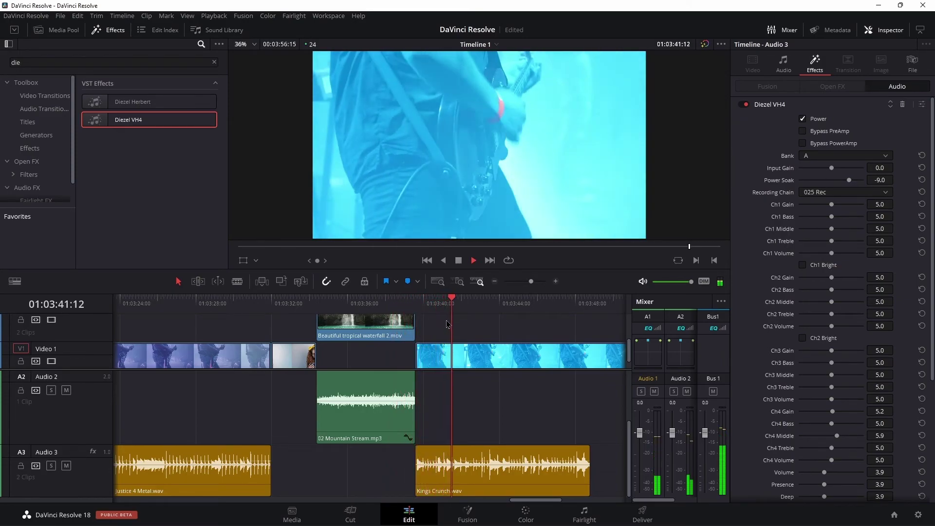
pyautogui.press('space')
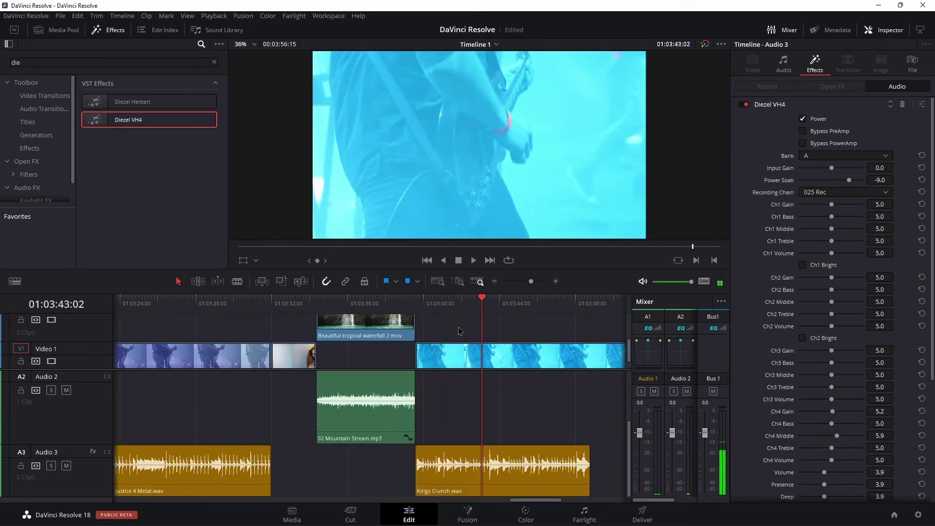
# Step: Remove Diezel VH4 from the Audio 3 track on the Fairlight page and return to the Edit page
pyautogui.hotkey('shift', '7')
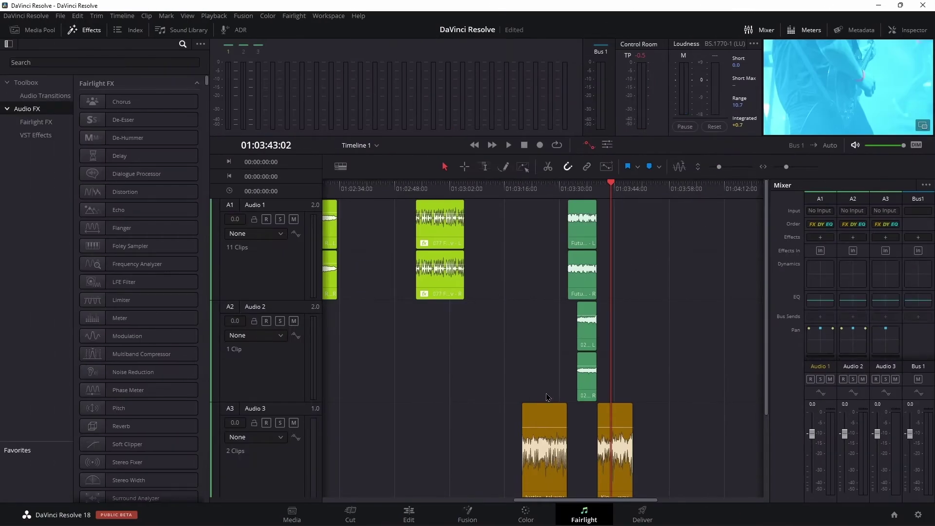
pyautogui.click(409, 515)
pyautogui.scroll(1, 381, 410)
pyautogui.hscroll(-3, 434, 405)
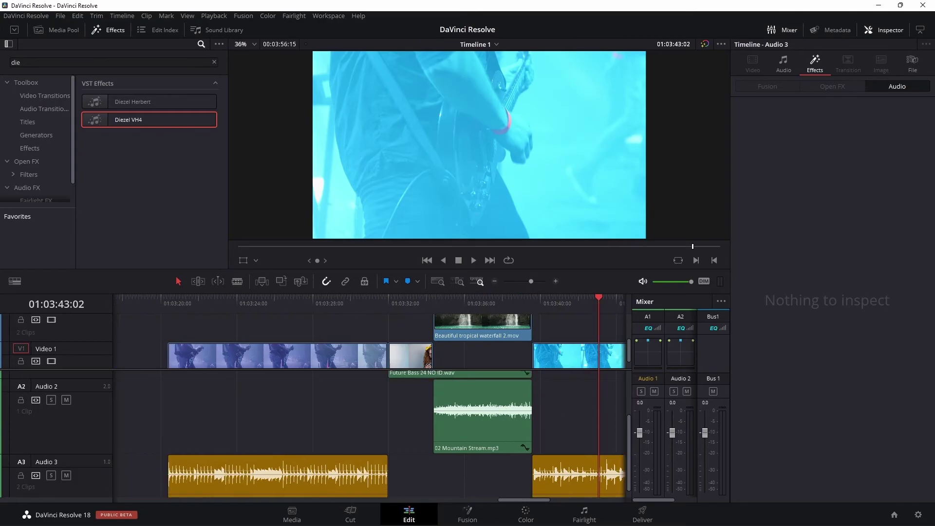
# Step: Apply Diezel VH4 directly to the Justice 4 Metal clip on Audio 3 and listen to it, then close the plug-in window
pyautogui.moveTo(96, 131); pyautogui.dragTo(254, 480)
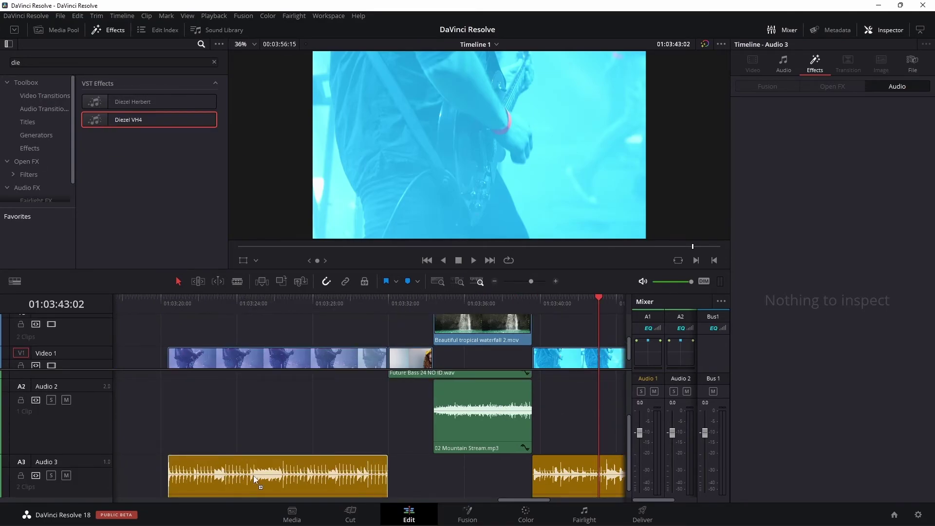
pyautogui.moveTo(254, 480); pyautogui.dragTo(254, 480)
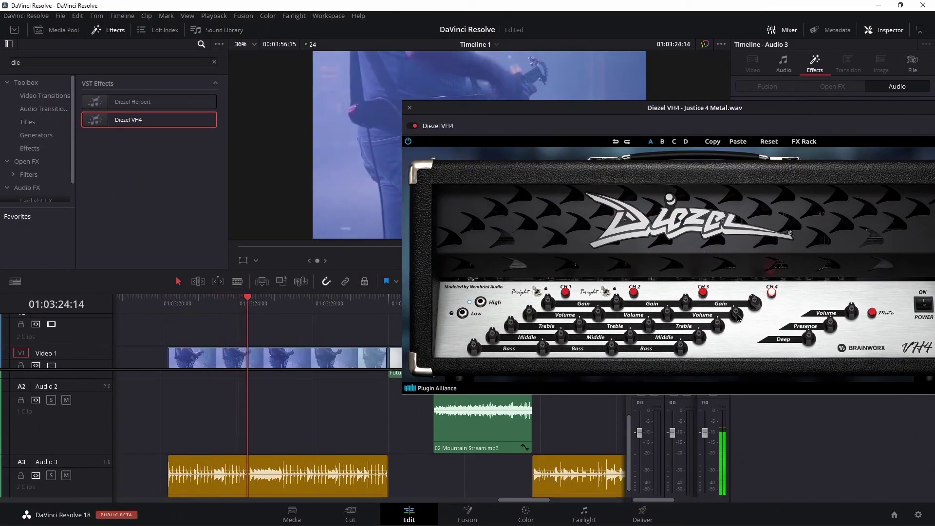
pyautogui.moveTo(838, 112); pyautogui.dragTo(513, 160)
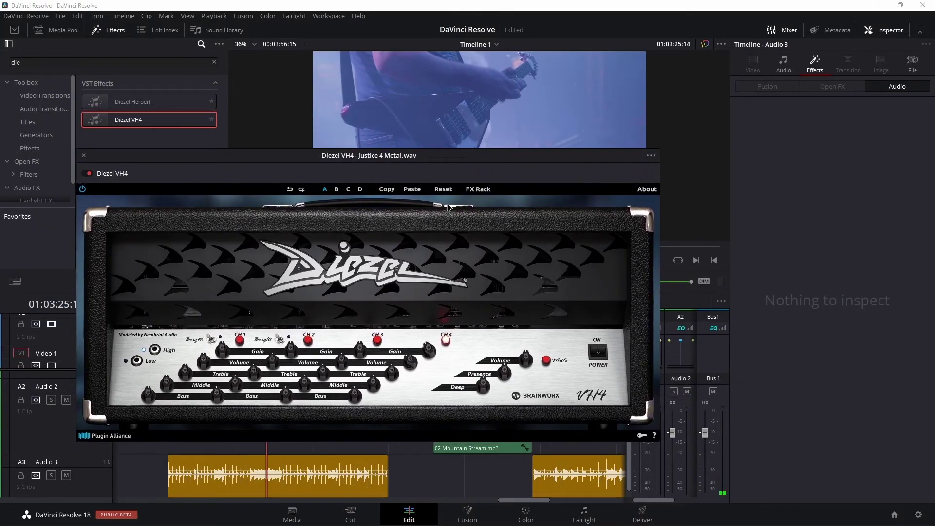
pyautogui.moveTo(489, 163); pyautogui.dragTo(476, 167)
pyautogui.click(70, 161)
# Step: Apply Diezel Herbert to the Kings Crunch clip on Audio 3 and move its plug-in window clear of the timeline
pyautogui.moveTo(132, 102); pyautogui.dragTo(568, 476)
pyautogui.moveTo(623, 127); pyautogui.dragTo(515, 63)
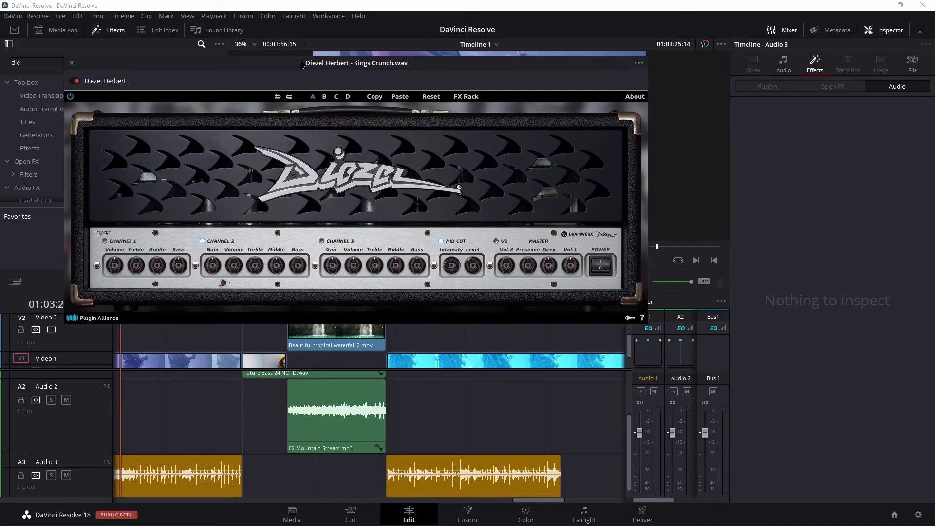
pyautogui.moveTo(306, 64); pyautogui.dragTo(822, 163)
# Step: Play the opening of Kings Crunch through Diezel Herbert twice, repositioning the plug-in window between playbacks
pyautogui.click(390, 303)
pyautogui.press('space')
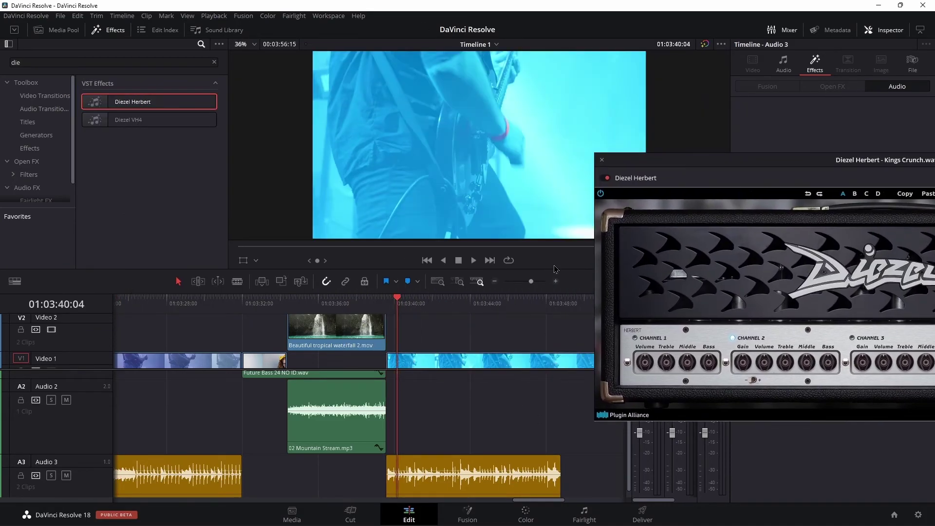
pyautogui.moveTo(709, 158); pyautogui.dragTo(557, 108)
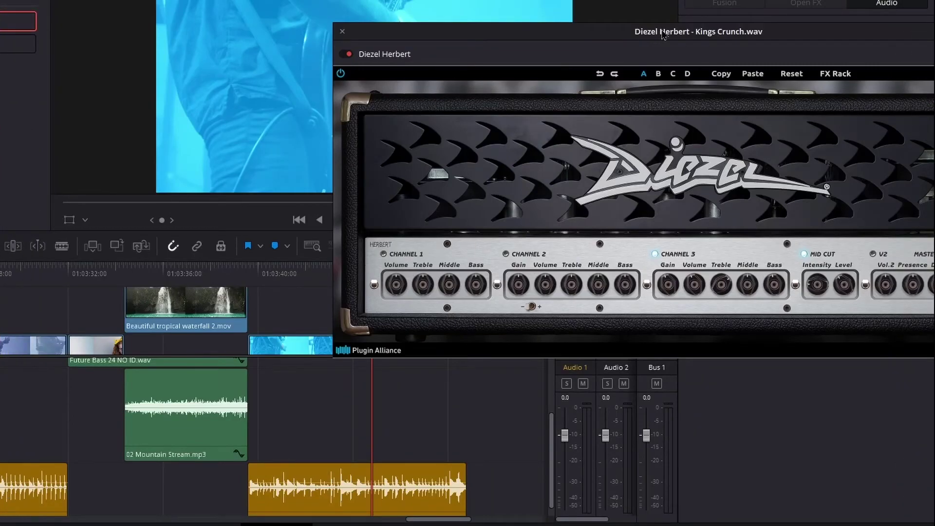
pyautogui.moveTo(594, 36); pyautogui.dragTo(581, 37)
pyautogui.click(272, 277)
pyautogui.press('space')
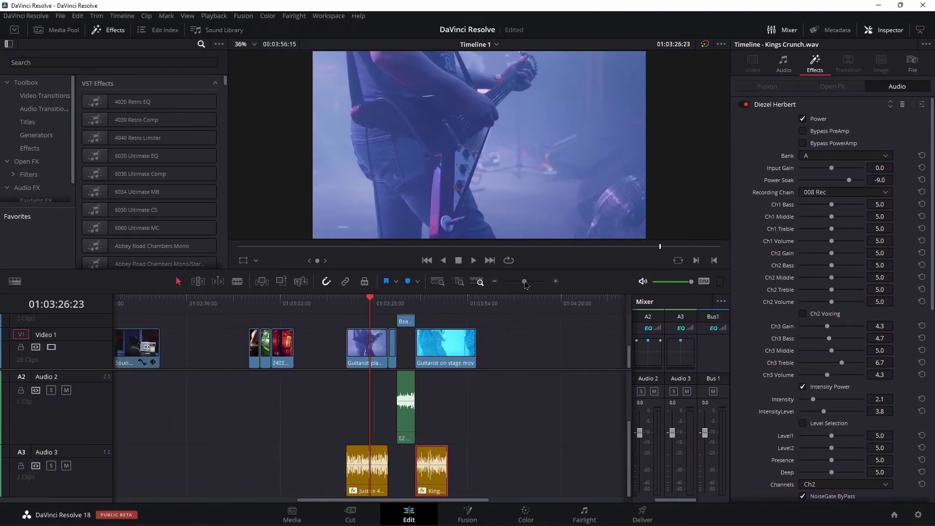
# Step: Look over the clips on all audio tracks and scrub the playhead from near 01:00:54:12 to 01:03:34:09
pyautogui.scroll(-5, 440, 328)
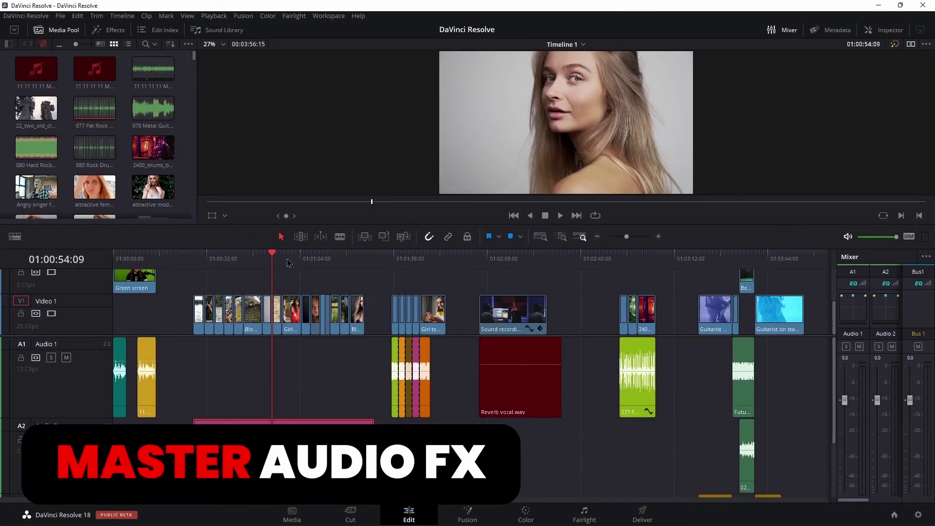
pyautogui.moveTo(288, 263)
pyautogui.mouseDown()
pyautogui.moveTo(117, 255)
pyautogui.moveTo(738, 254)
pyautogui.moveTo(140, 254)
pyautogui.moveTo(272, 254)
pyautogui.mouseUp()
pyautogui.scroll(-2, 242, 380)
pyautogui.scroll(-1, 242, 379)
pyautogui.scroll(2, 241, 388)
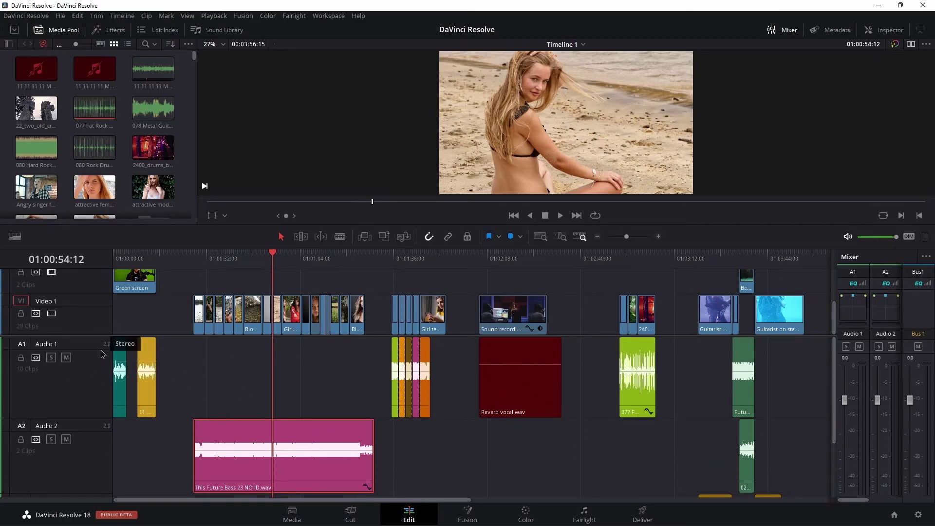
pyautogui.scroll(-3, 242, 372)
pyautogui.scroll(3, 215, 404)
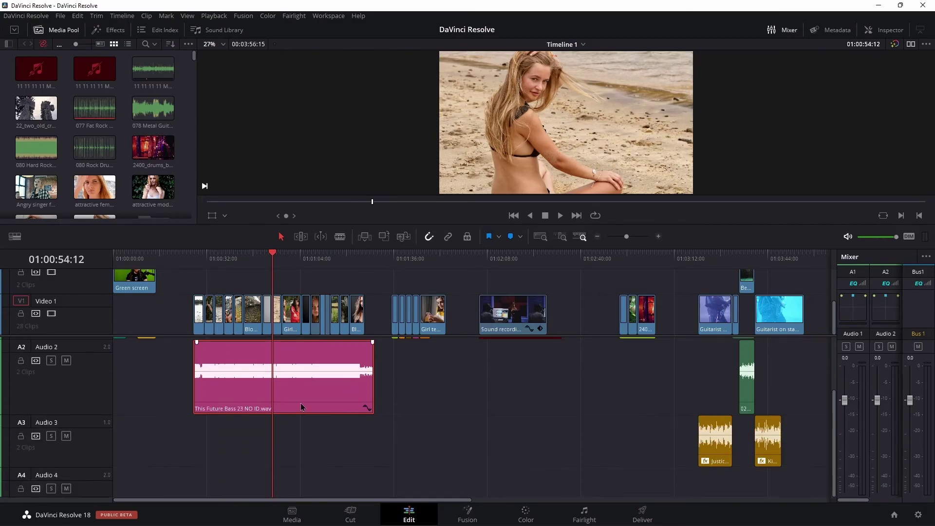
pyautogui.scroll(1, 471, 397)
pyautogui.moveTo(267, 266); pyautogui.dragTo(744, 284)
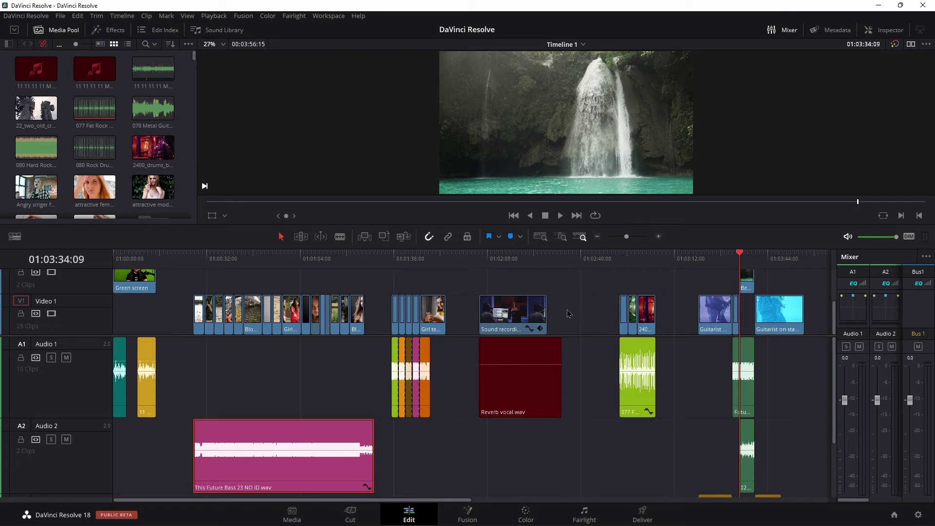
# Step: Switch to the Fairlight page, add CLA MixDown Stereo to Bus 1's first effect slot, and switch the plug-in off
pyautogui.click(110, 30)
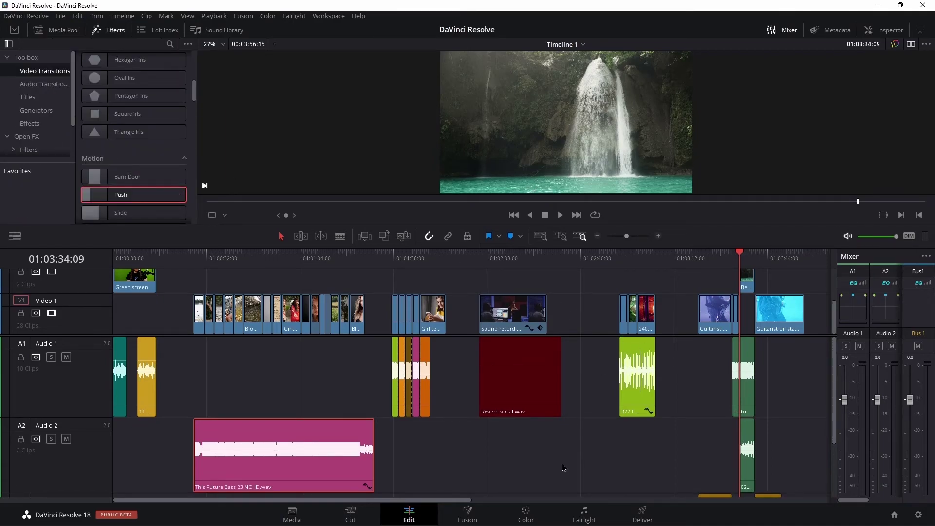
pyautogui.click(585, 511)
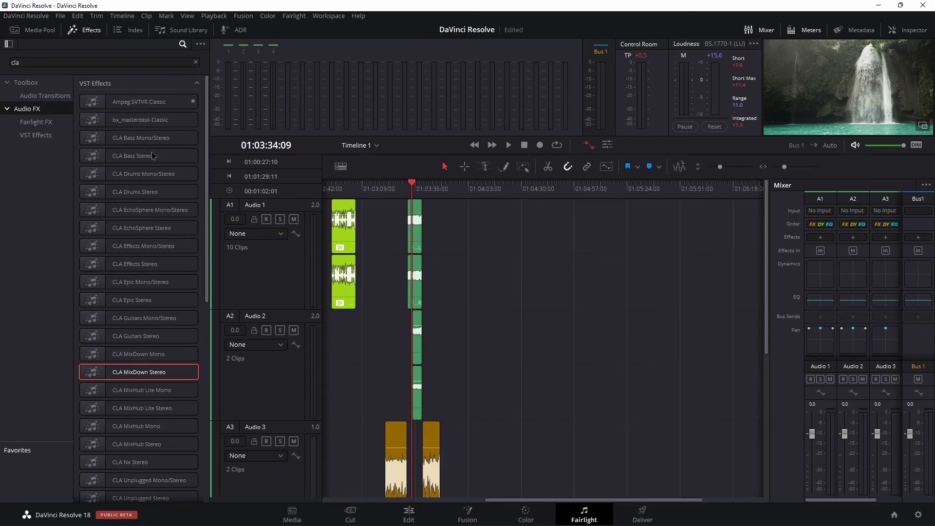
pyautogui.moveTo(92, 375); pyautogui.dragTo(833, 220)
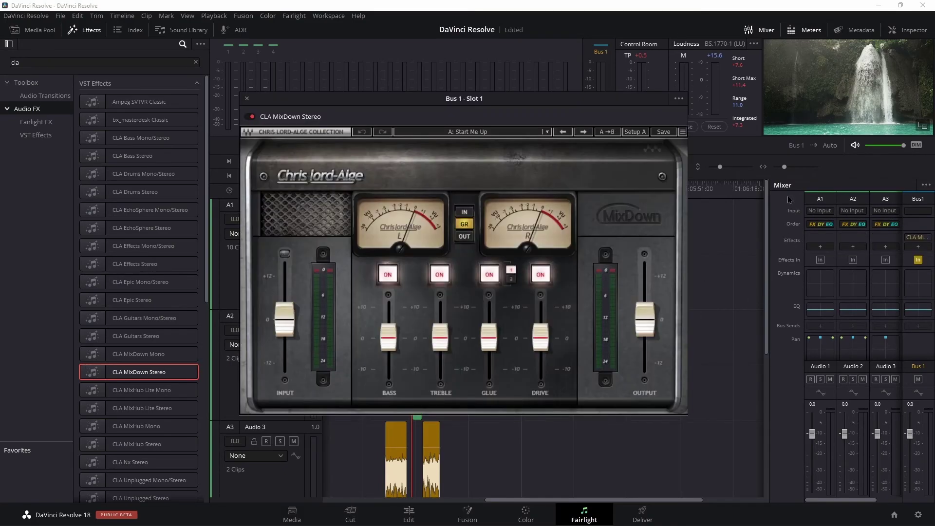
pyautogui.moveTo(468, 99); pyautogui.dragTo(460, 112)
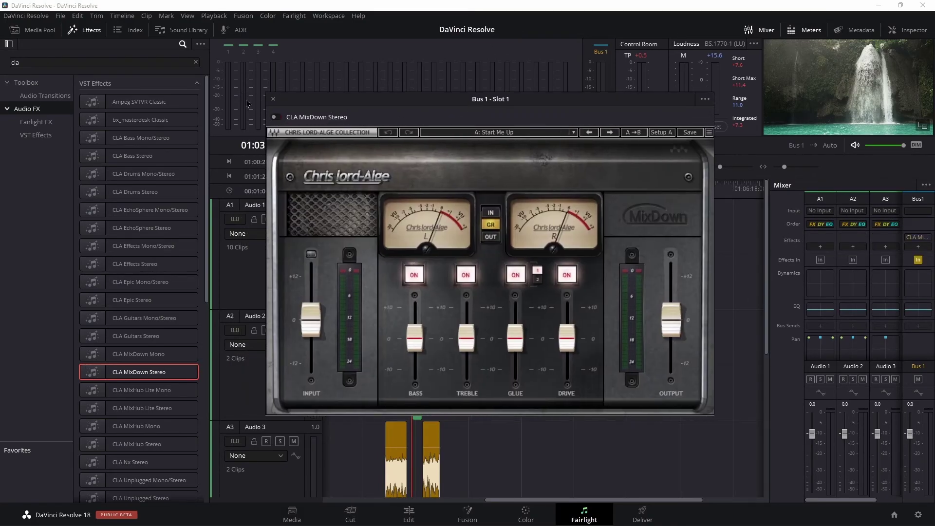
# Step: Search the effects for ozone, add Ozone Pro to Bus 1's second effect slot, and switch it off
pyautogui.click(194, 62)
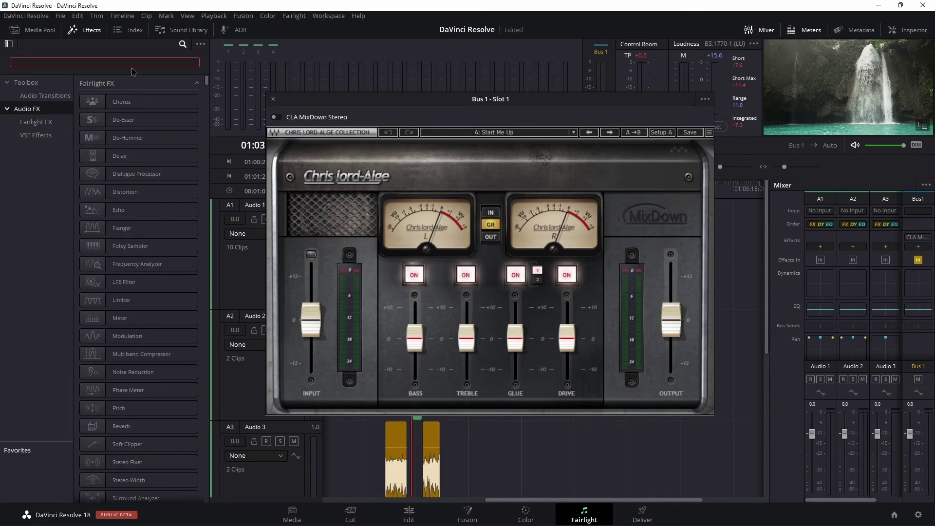
pyautogui.write('ozone')
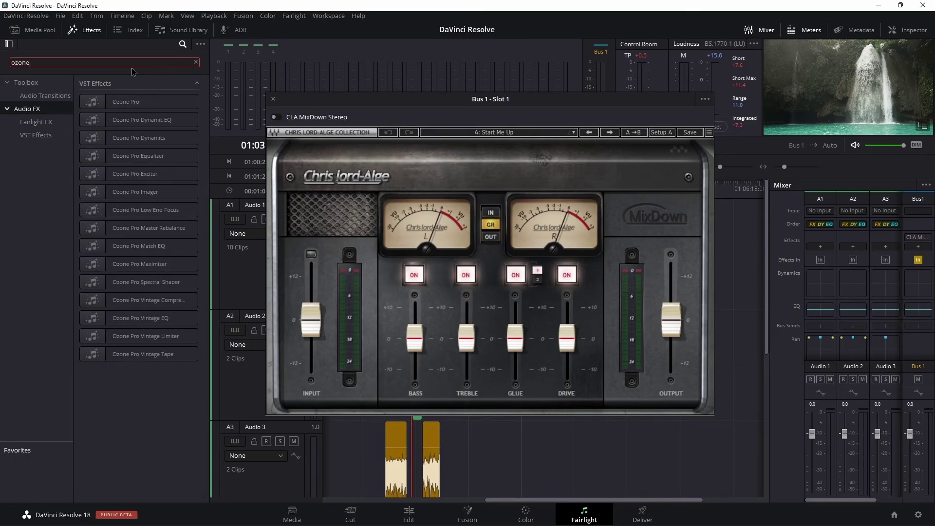
pyautogui.moveTo(97, 105); pyautogui.dragTo(917, 251)
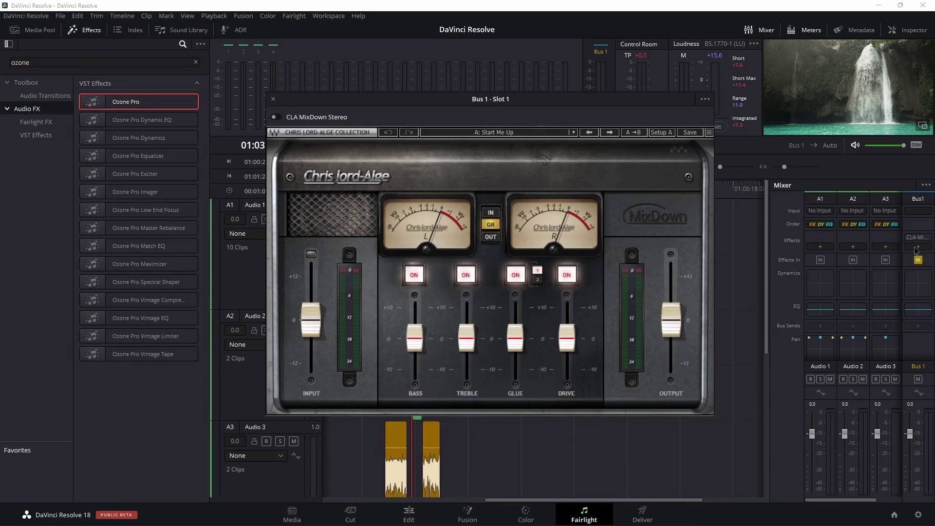
pyautogui.moveTo(917, 251); pyautogui.dragTo(917, 252)
pyautogui.click(200, 126)
# Step: Search the effects for masterdesk, add bx_masterdesk to Bus 1's third effect slot, and move its window aside
pyautogui.click(76, 62)
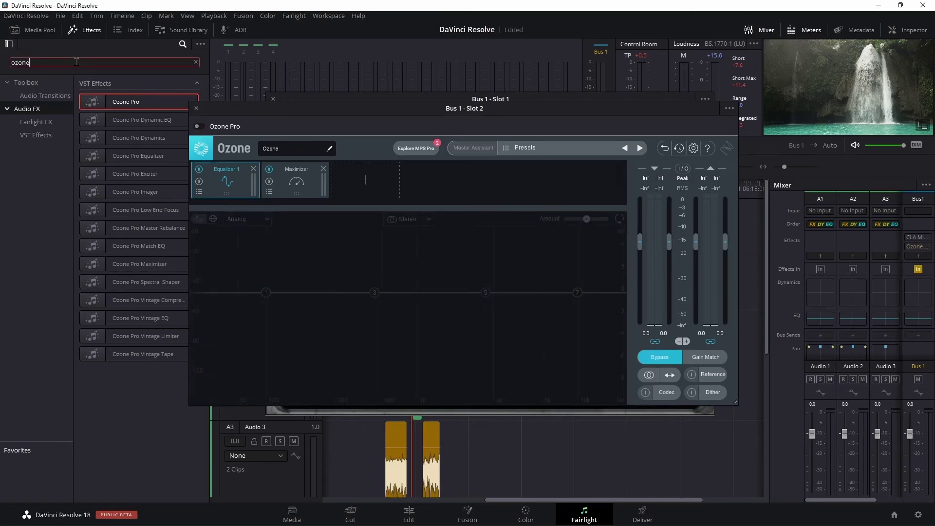
pyautogui.click(196, 62)
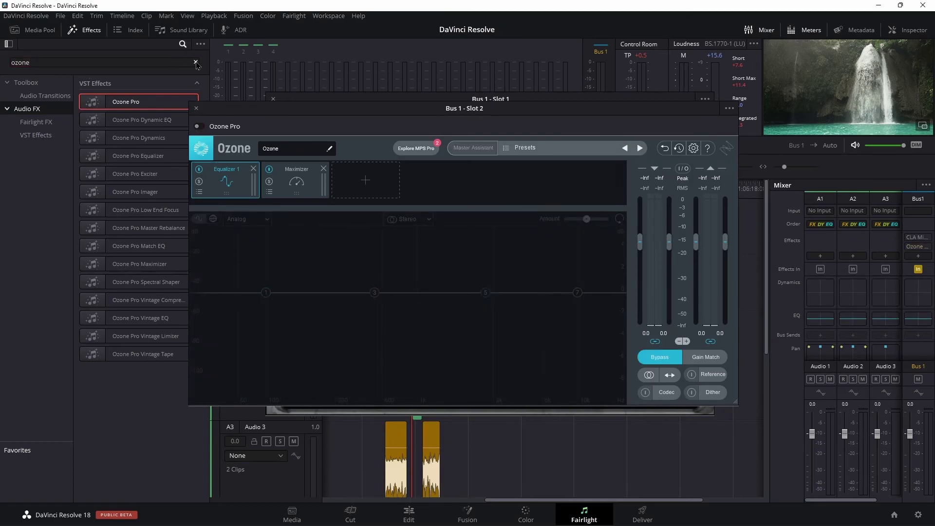
pyautogui.click(195, 63)
pyautogui.write('masterdesk')
pyautogui.moveTo(136, 101); pyautogui.dragTo(922, 261)
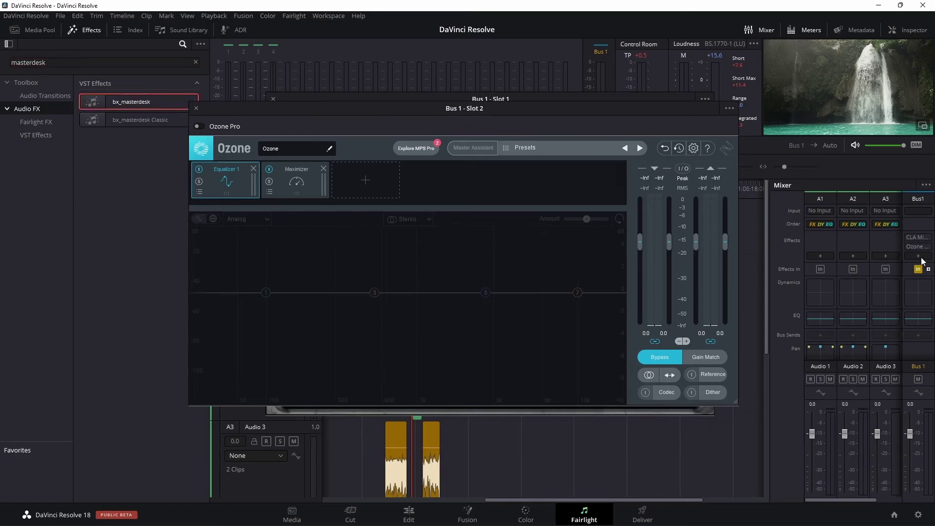
pyautogui.moveTo(560, 127); pyautogui.dragTo(471, 139)
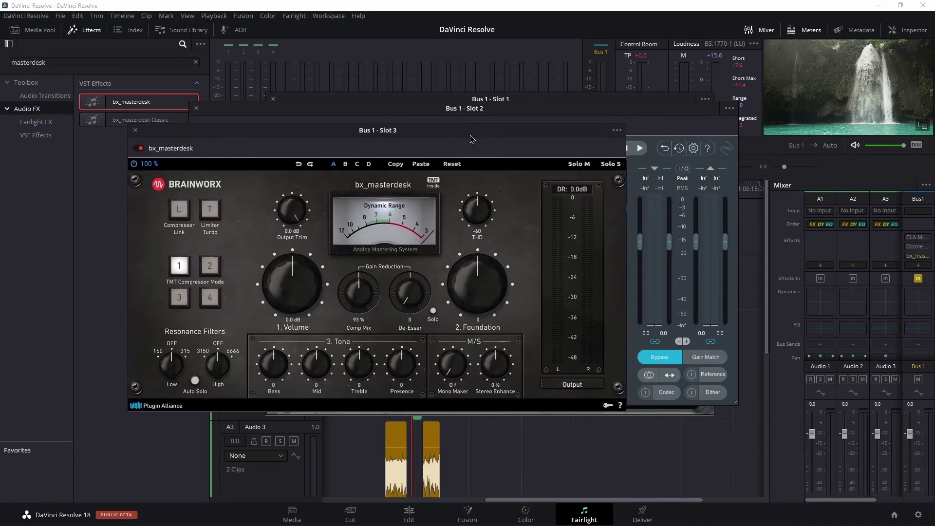
# Step: Open Bus 1's Dynamics and Equalizer, nudge EQ band 4 to 1k1 at +0.3, and close both with the equalizer off
pyautogui.doubleClick(914, 300)
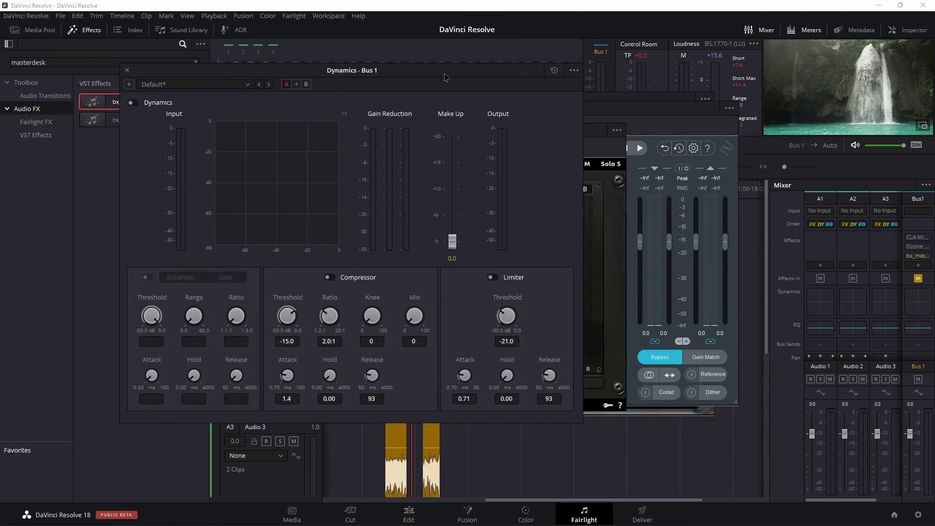
pyautogui.doubleClick(910, 331)
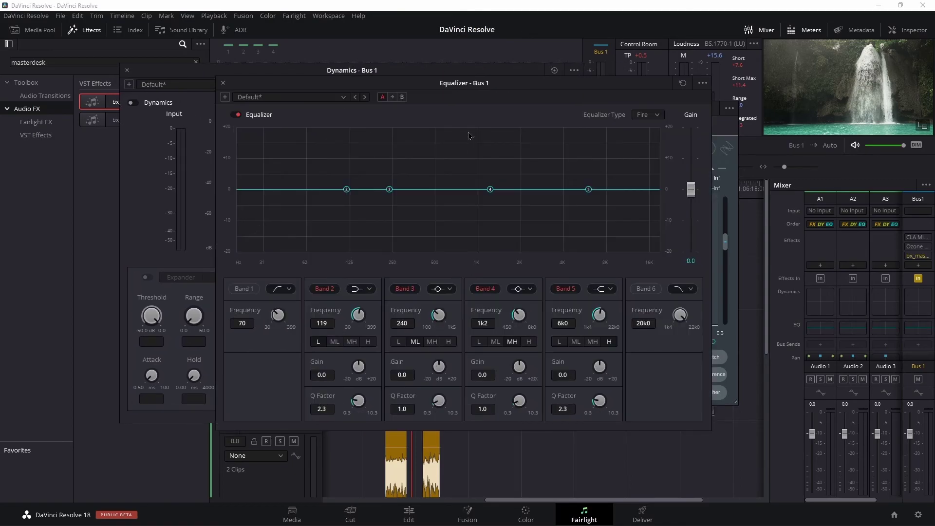
pyautogui.moveTo(505, 93); pyautogui.dragTo(605, 102)
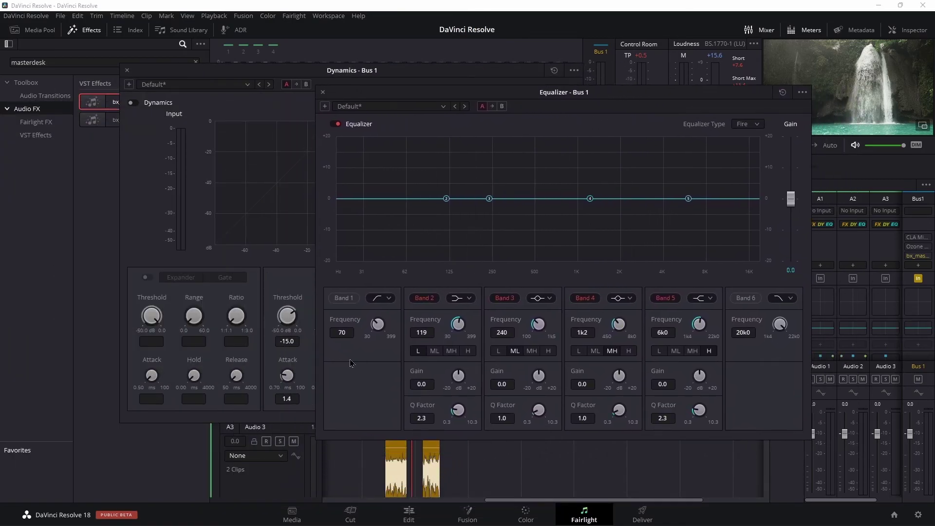
pyautogui.moveTo(590, 199)
pyautogui.mouseDown()
pyautogui.moveTo(585, 211)
pyautogui.moveTo(585, 197)
pyautogui.mouseUp()
pyautogui.click(336, 125)
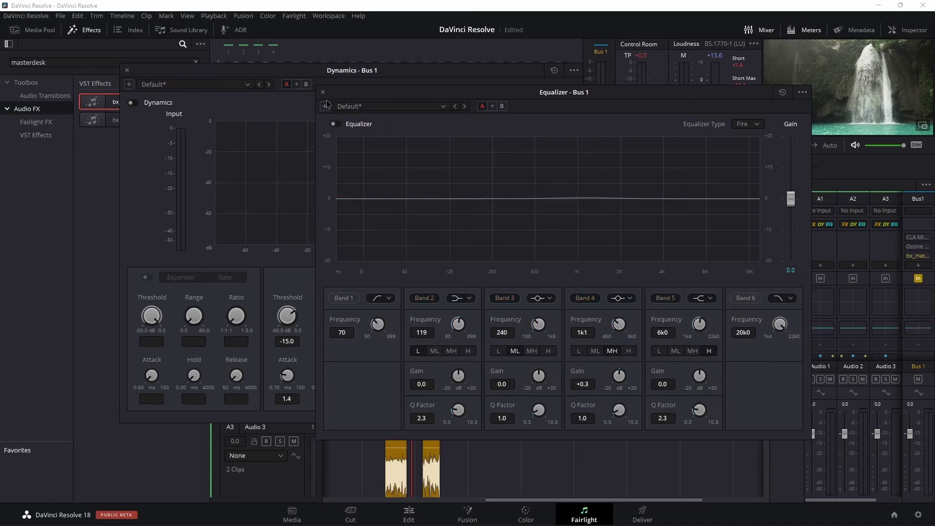
pyautogui.click(323, 93)
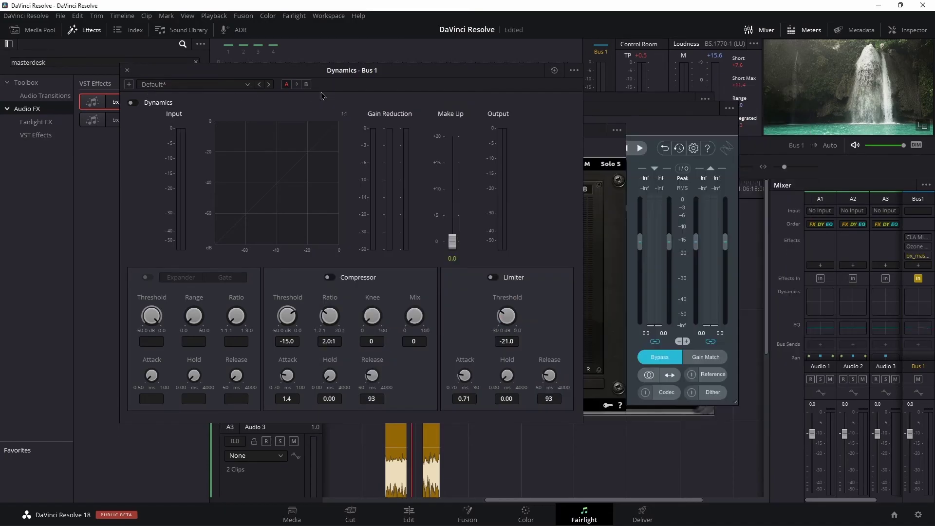
pyautogui.click(128, 71)
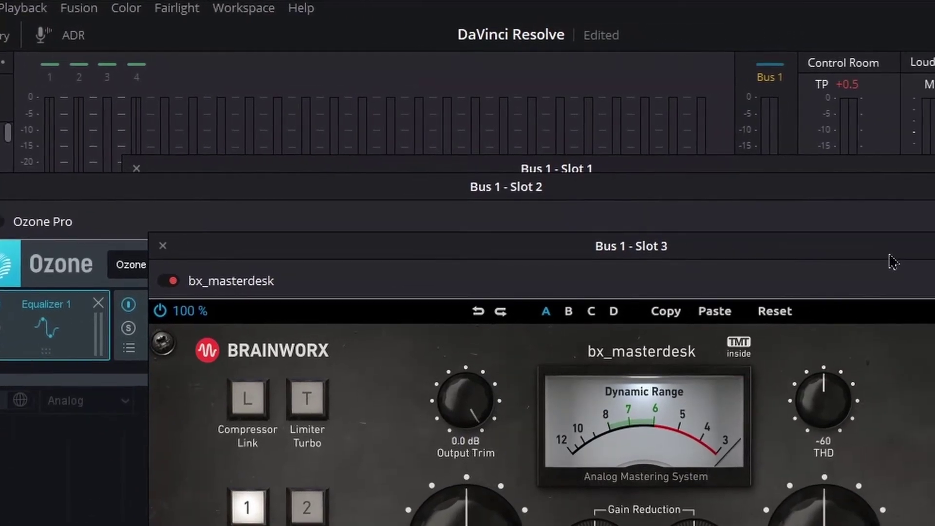
# Step: Move the bx_masterdesk, Ozone Pro and CLA MixDown plug-in windows lower to uncover the transport area
pyautogui.moveTo(890, 255); pyautogui.dragTo(658, 449)
pyautogui.moveTo(447, 225); pyautogui.dragTo(417, 420)
pyautogui.moveTo(427, 207); pyautogui.dragTo(271, 424)
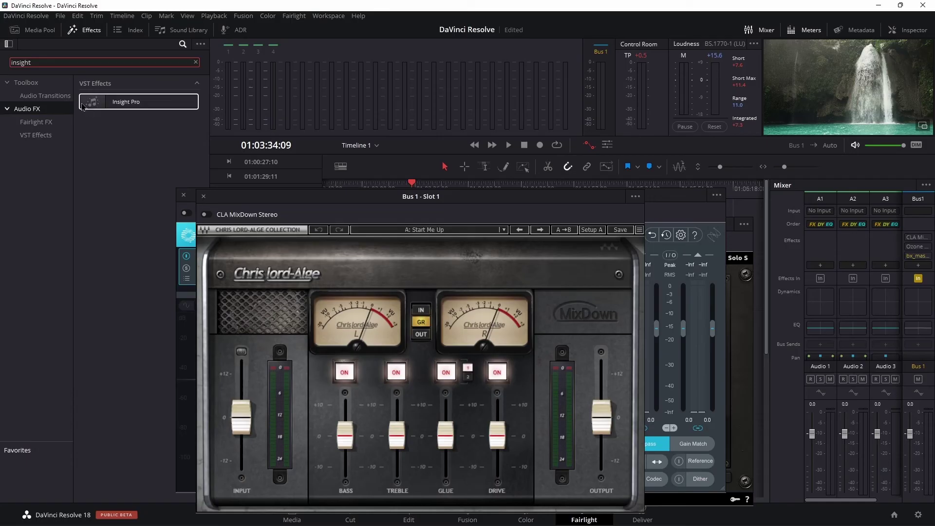
# Step: Find Insight Pro by searching insight, add it to Bus 1's fourth effect slot, and arrange its window beside bx_masterdesk
pyautogui.moveTo(93, 101); pyautogui.dragTo(922, 267)
pyautogui.moveTo(560, 93); pyautogui.dragTo(755, 55)
pyautogui.moveTo(345, 201); pyautogui.dragTo(189, 141)
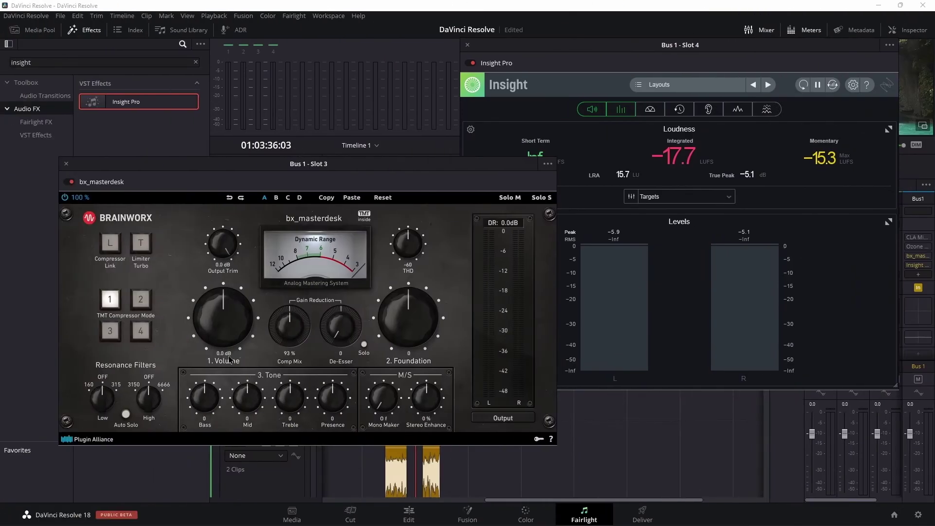
pyautogui.moveTo(345, 171); pyautogui.dragTo(326, 146)
# Step: Play the mix while lowering bx_masterdesk's Volume to -12.0 dB and Foundation to -15, including the start of This Future Bass on Audio 2
pyautogui.press('space')
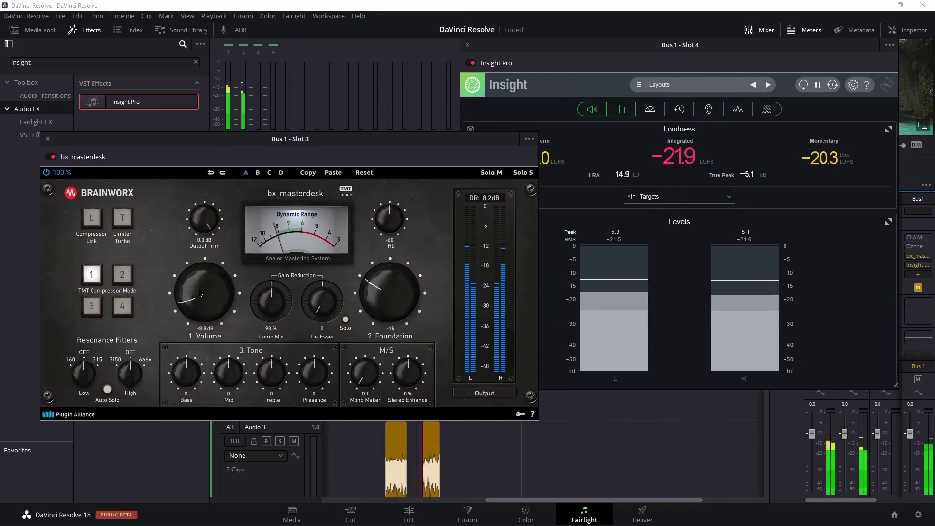
pyautogui.scroll(-3, 200, 292)
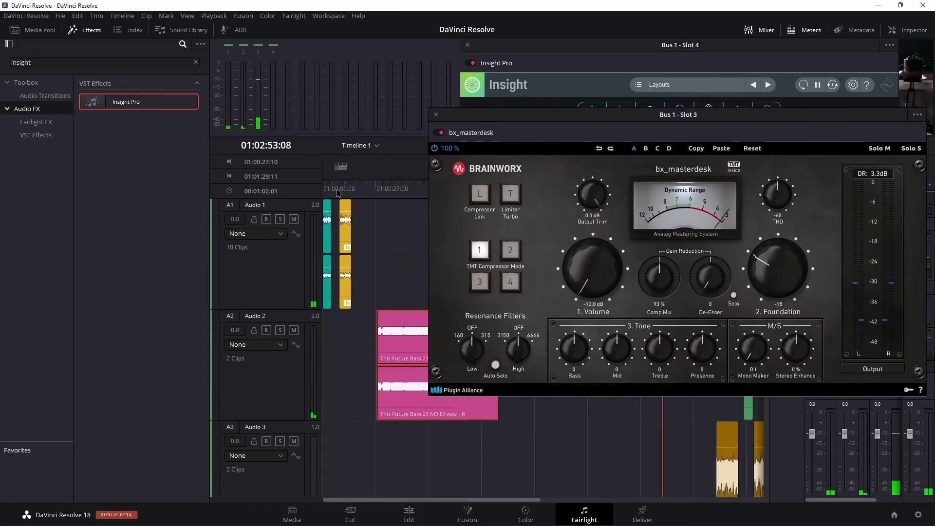
pyautogui.click(378, 188)
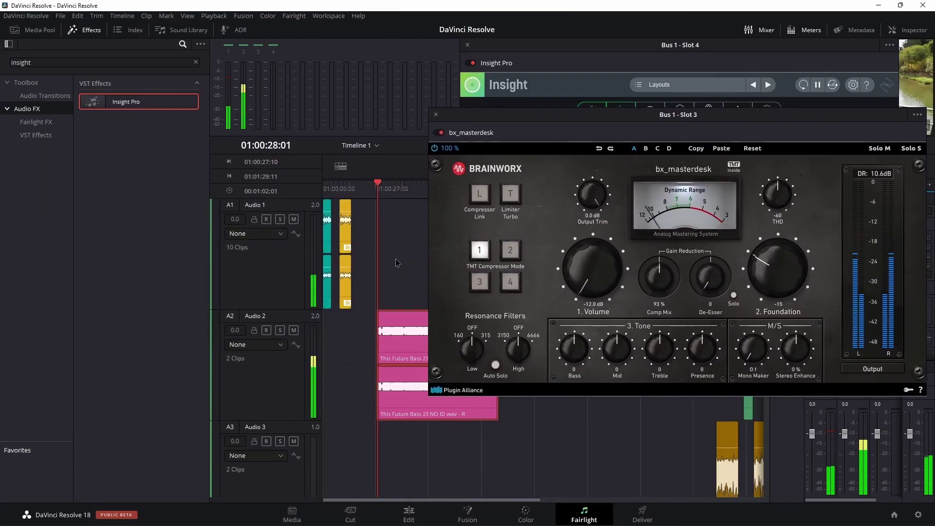
# Step: Set bx_masterdesk's Volume to -0.9 dB and Foundation to 14 while playing the yellow clip on Audio 1, and save the project
pyautogui.moveTo(588, 285); pyautogui.dragTo(588, 255)
pyautogui.click(339, 188)
pyautogui.moveTo(594, 283); pyautogui.dragTo(586, 296)
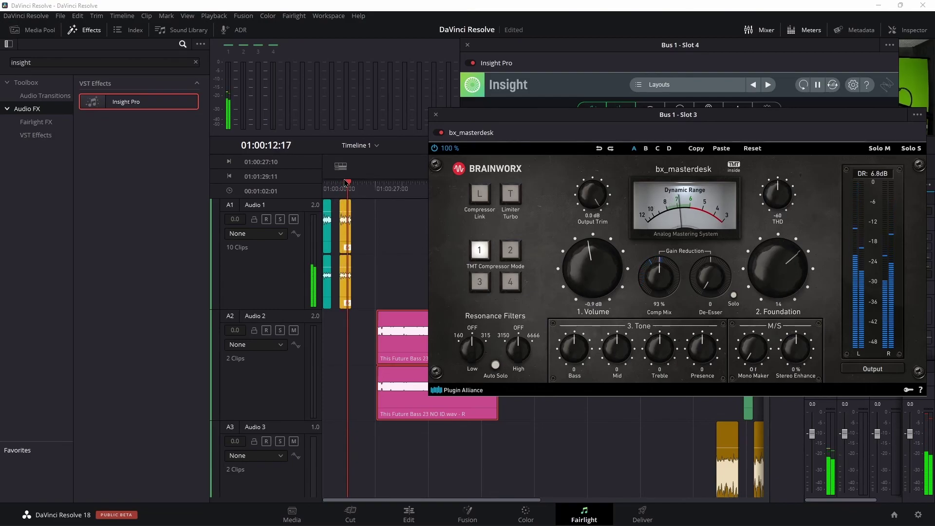
pyautogui.hotkey('ctrl', 's')
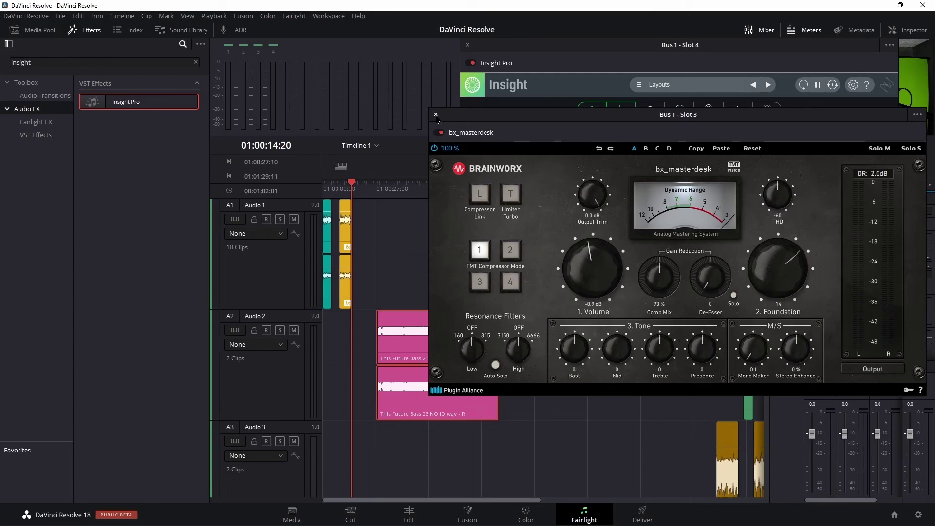
# Step: Close the bx_masterdesk and Insight Pro windows and switch bx_masterdesk off on Bus 1
pyautogui.click(436, 115)
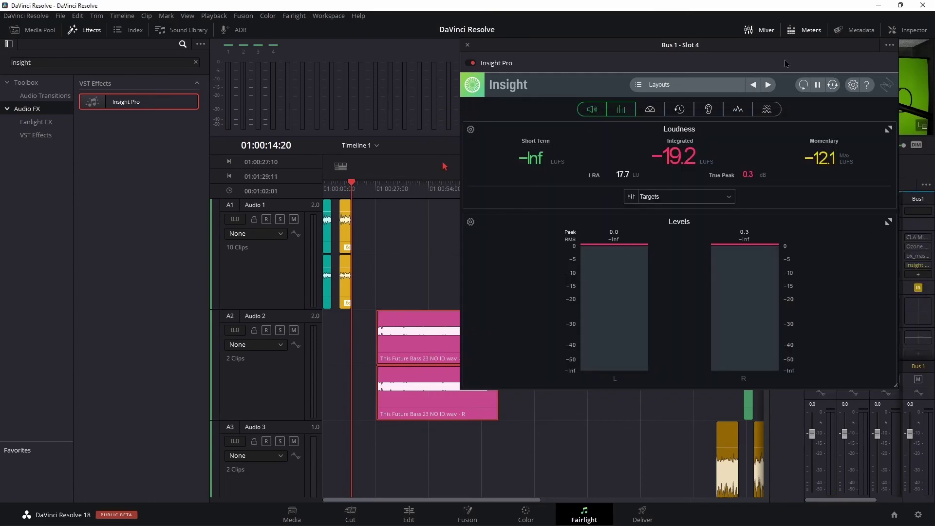
pyautogui.click(468, 46)
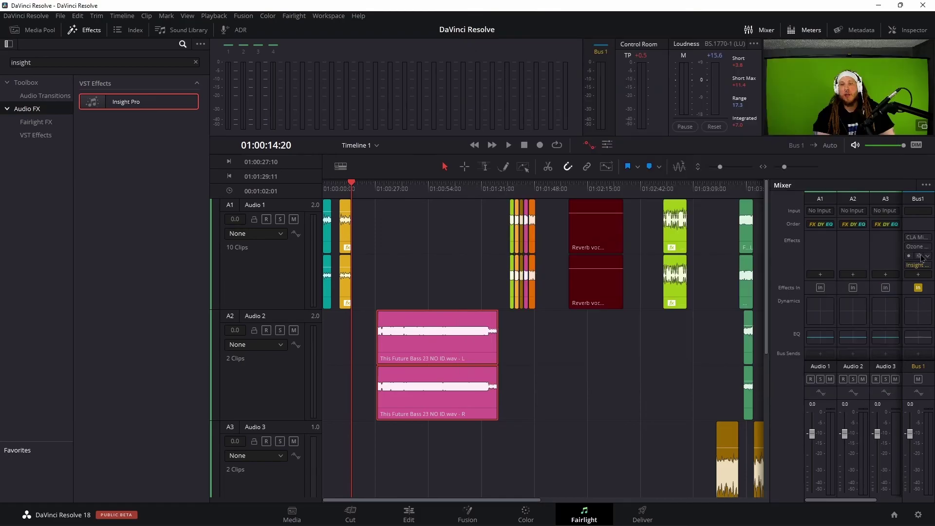
# Step: Open Ozone Pro from Bus 1's effects, switch it on, and view its Master Assistant options without running them
pyautogui.click(919, 247)
pyautogui.moveTo(508, 203); pyautogui.dragTo(381, 122)
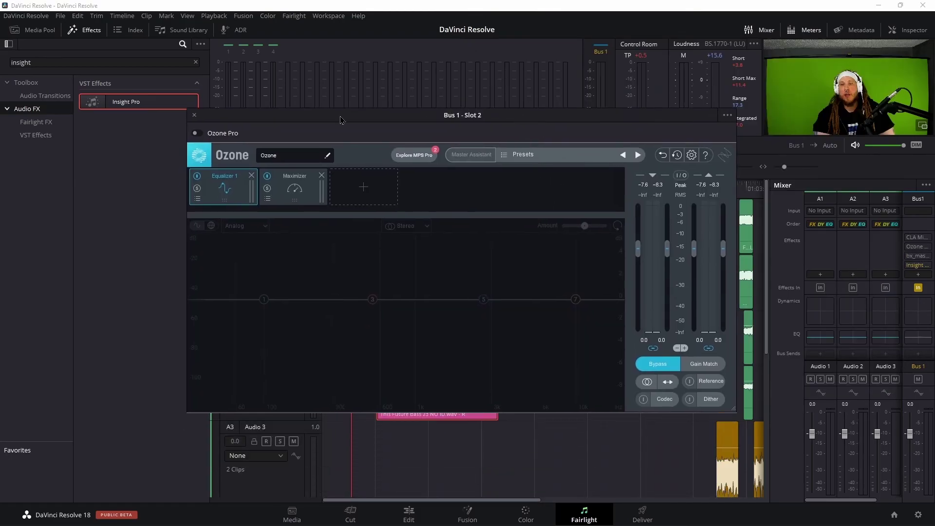
pyautogui.click(215, 133)
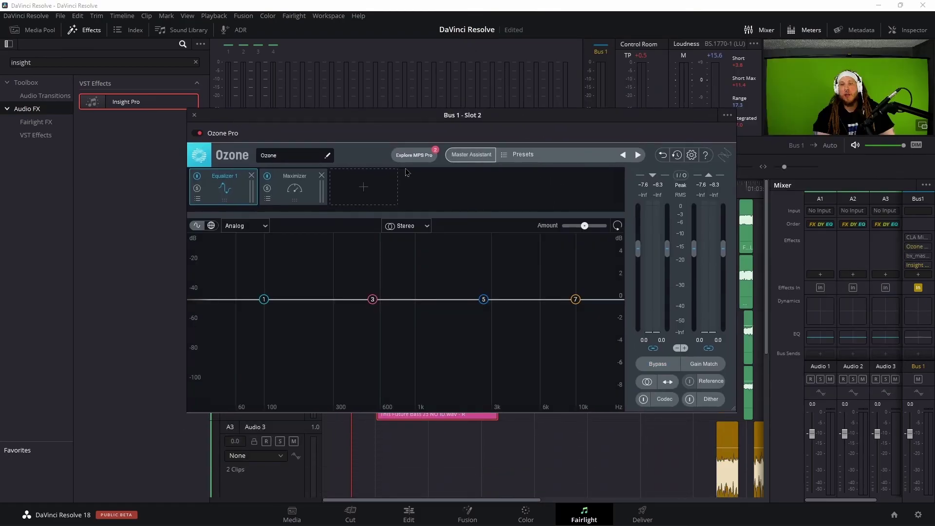
pyautogui.click(471, 154)
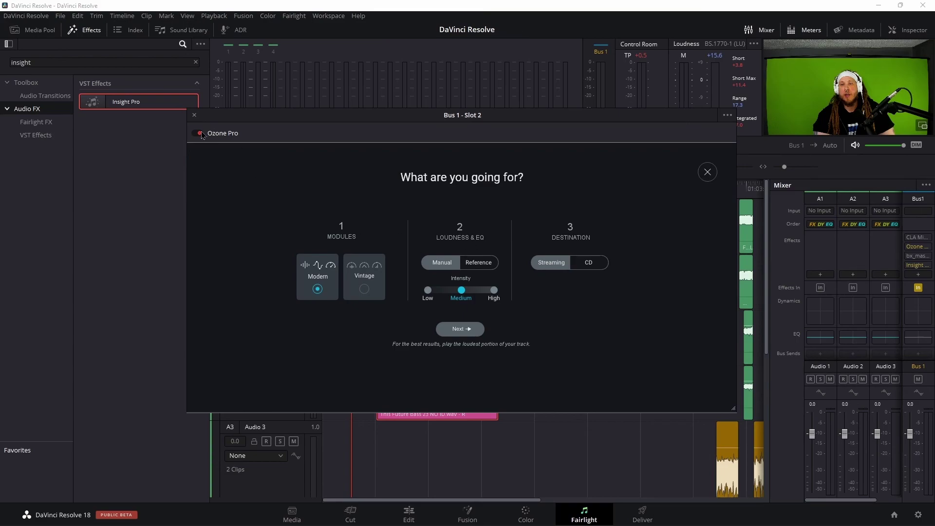
pyautogui.click(707, 172)
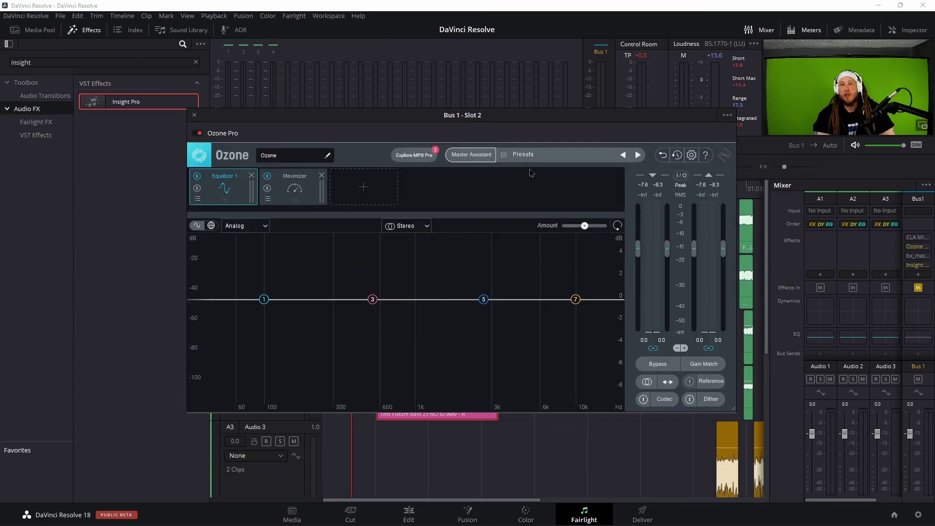
# Step: Pull Ozone's high-shelf equalizer node 7 to 1039 Hz at -8.2 dB and play the yellow clip on Audio 1 through it
pyautogui.moveTo(435, 119); pyautogui.dragTo(669, 84)
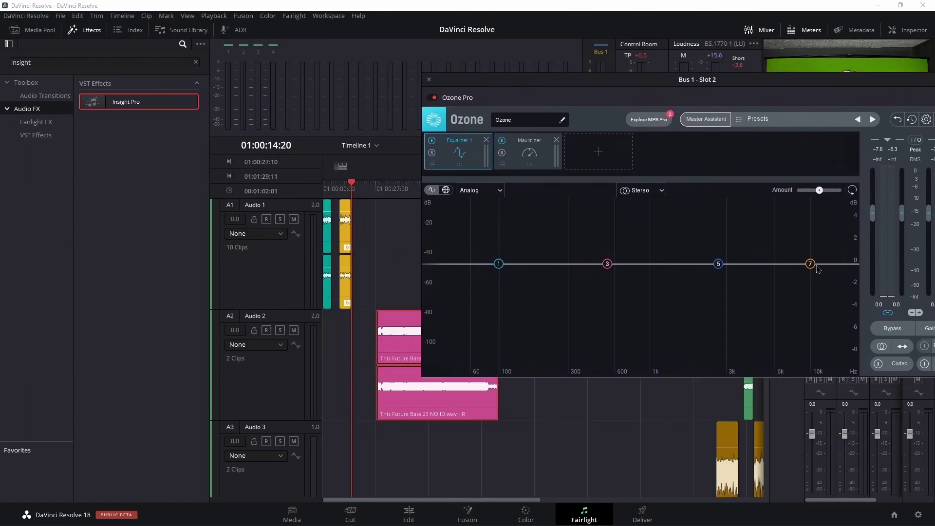
pyautogui.moveTo(810, 265); pyautogui.dragTo(654, 359)
pyautogui.click(340, 189)
pyautogui.press('space')
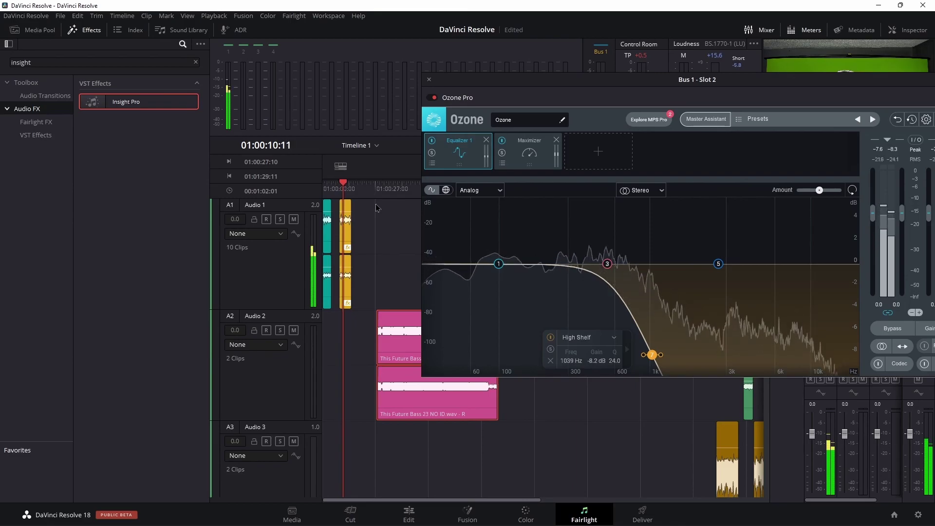
pyautogui.press('space')
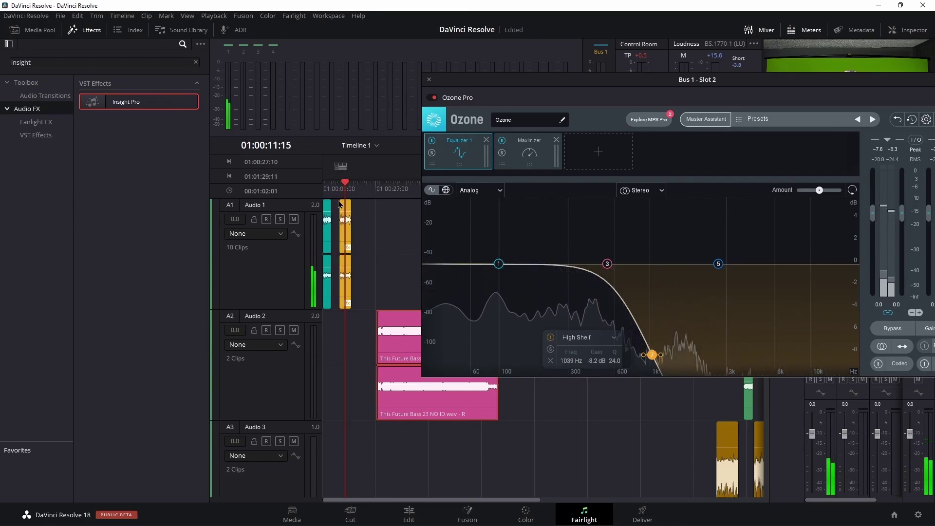
# Step: Play This Future Bass on Audio 2 through Ozone Pro from 01:00:35:11
pyautogui.click(393, 189)
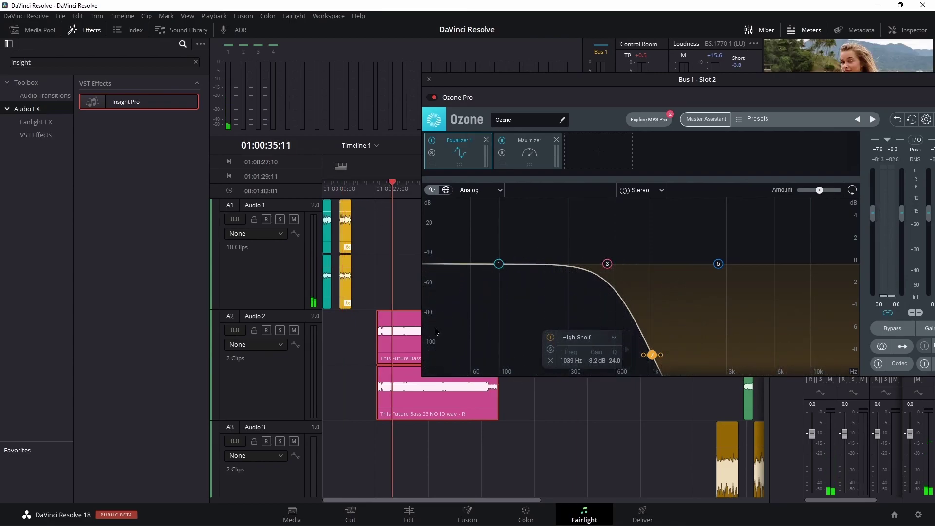
pyautogui.press('space')
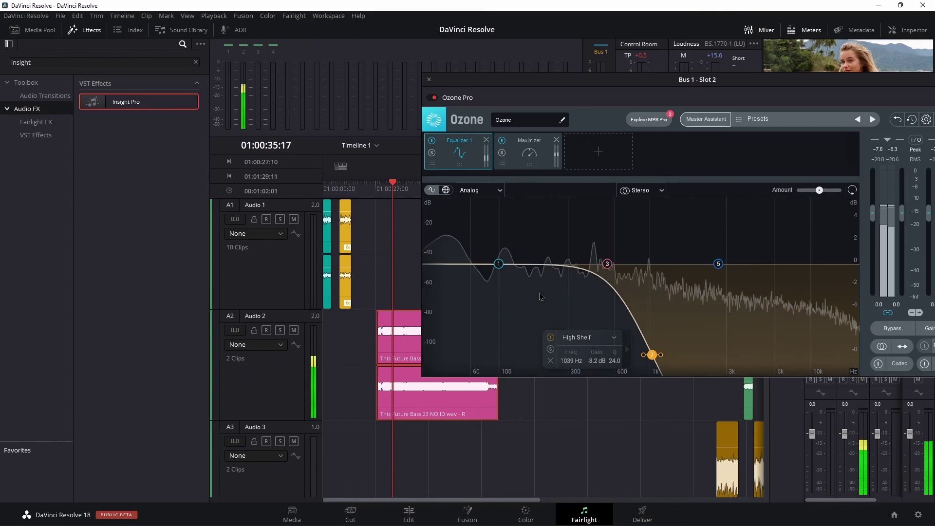
# Step: Move Ozone's high-shelf node 7 to 642 Hz at -5.3 dB, and raise it to 841 Hz during playback of the green Audio 1 clip
pyautogui.moveTo(652, 355); pyautogui.dragTo(619, 323)
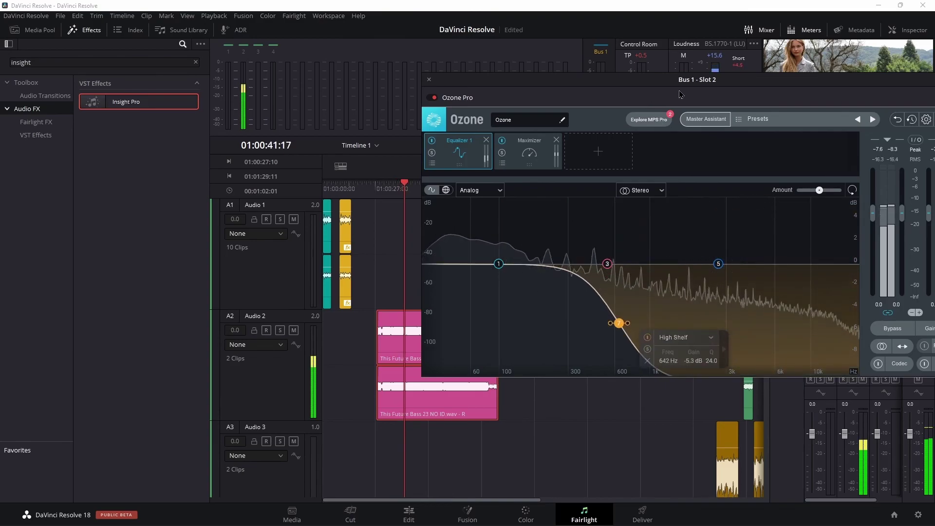
pyautogui.moveTo(788, 85); pyautogui.dragTo(324, 86)
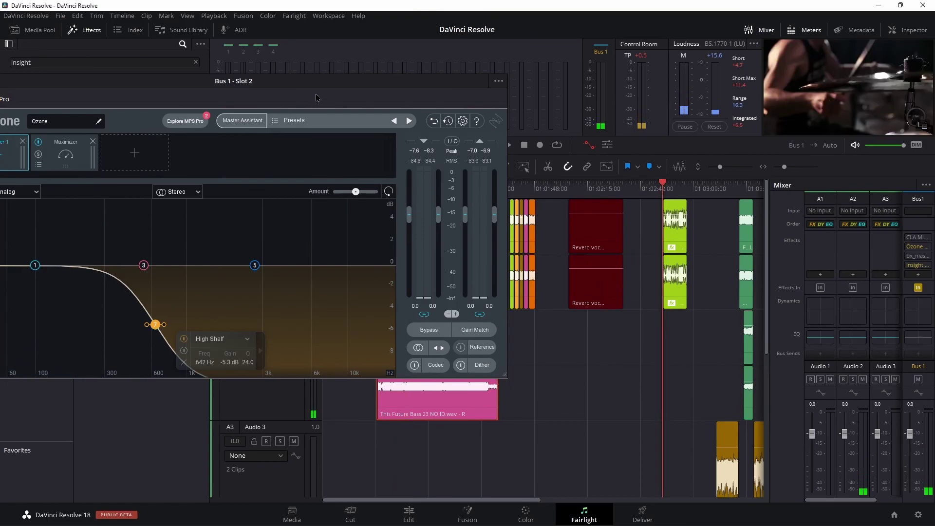
pyautogui.press('space')
pyautogui.moveTo(150, 331); pyautogui.dragTo(173, 324)
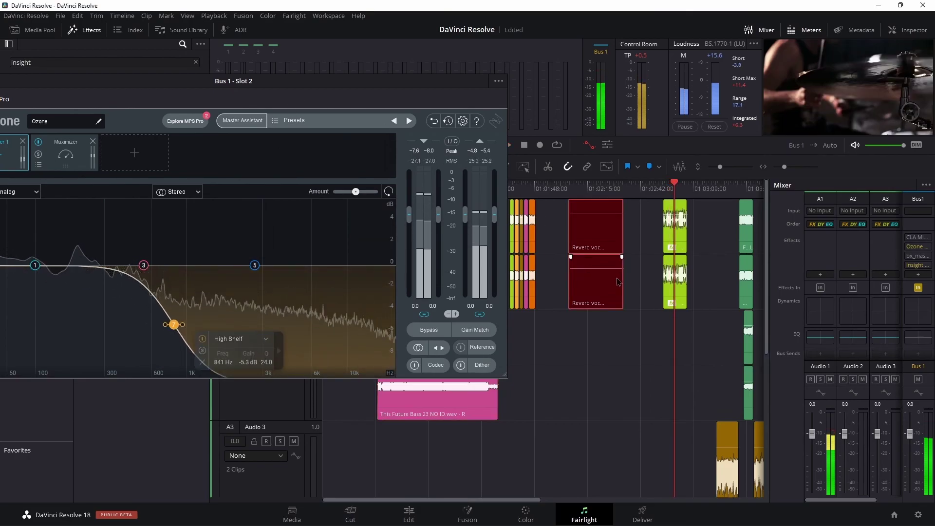
# Step: Switch Ozone Pro off on Bus 1 and close its window
pyautogui.moveTo(299, 84); pyautogui.dragTo(466, 54)
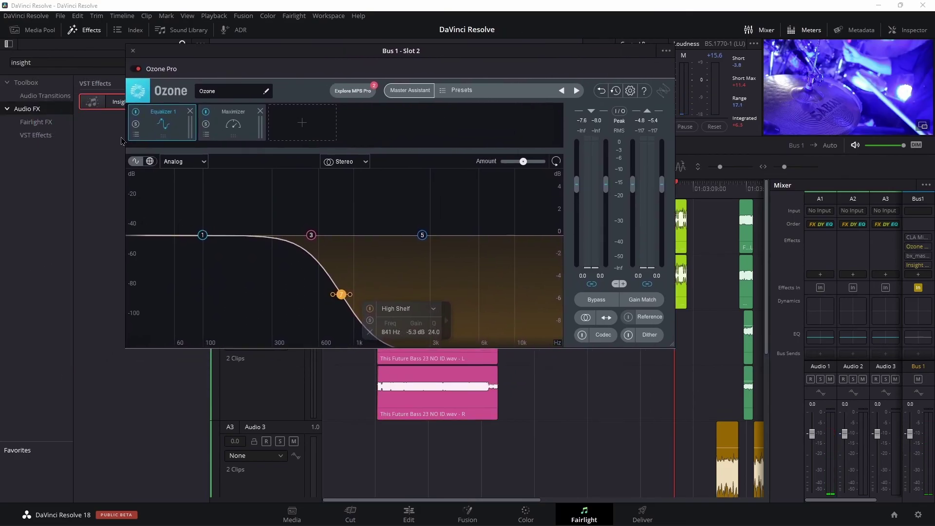
pyautogui.click(136, 68)
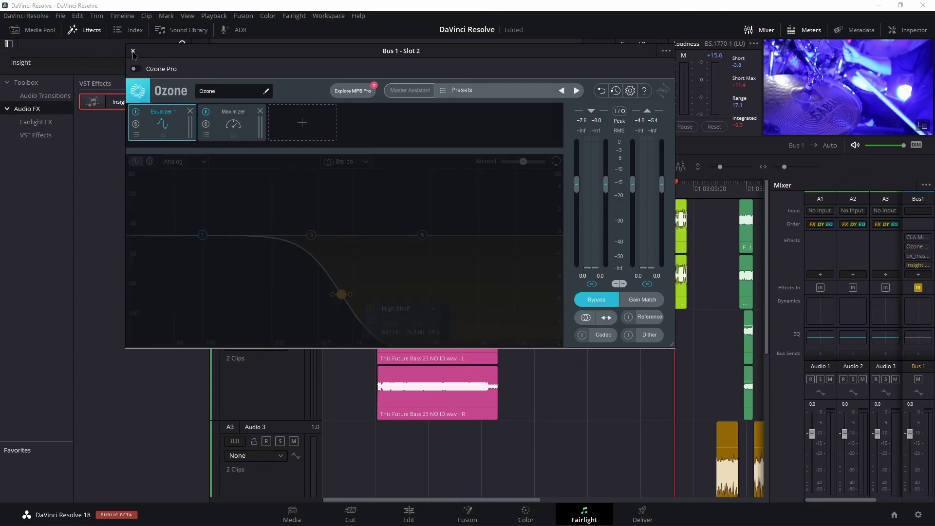
pyautogui.click(133, 52)
# Step: Open CLA MixDown Stereo from Bus 1's effects to view its controls, and close it without changes
pyautogui.click(917, 237)
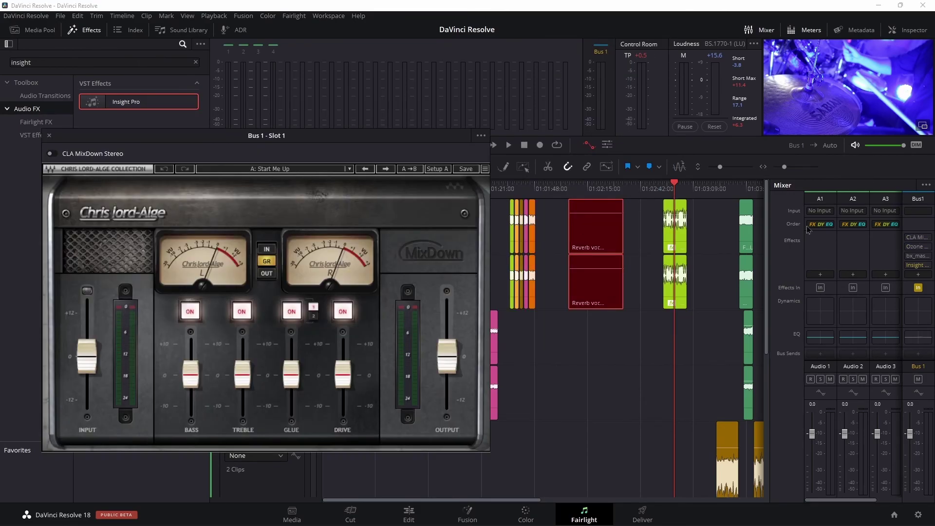
pyautogui.moveTo(289, 132); pyautogui.dragTo(562, 82)
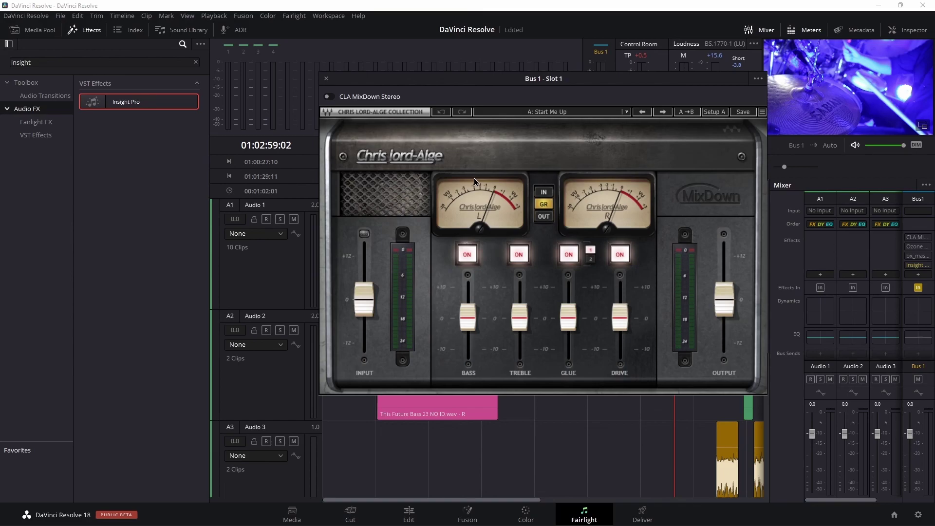
pyautogui.click(326, 78)
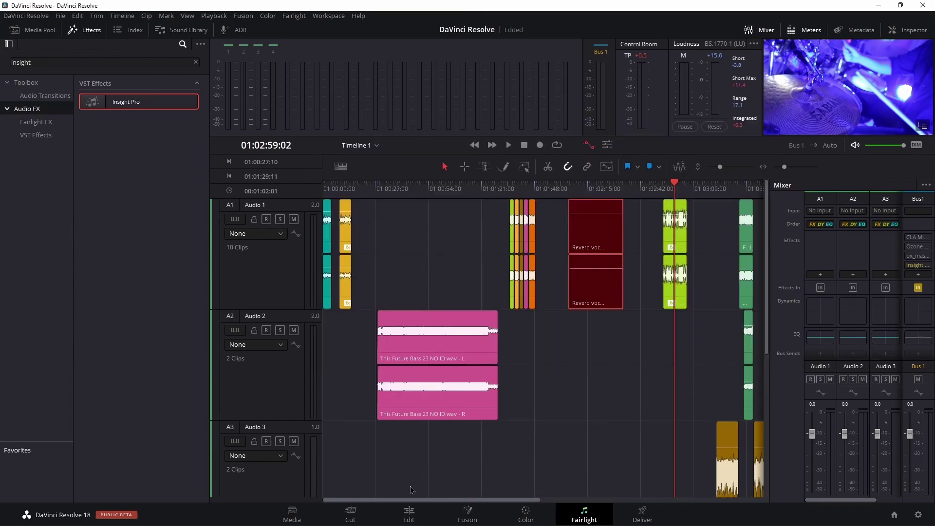
# Step: Go to the Edit page, place the playhead at 01:01:11:01, and display the VST Effects list under Audio FX
pyautogui.click(408, 513)
pyautogui.moveTo(647, 259); pyautogui.dragTo(323, 287)
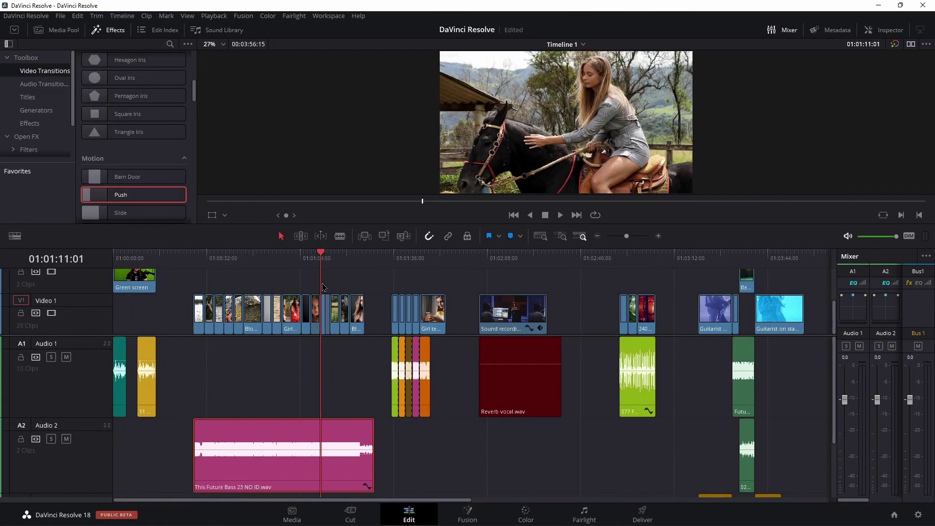
pyautogui.scroll(-2, 29, 98)
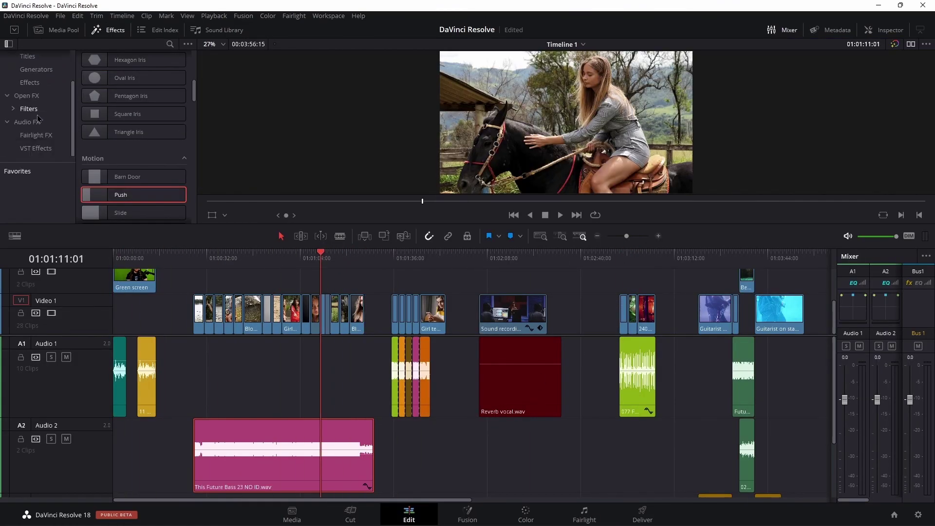
pyautogui.click(43, 150)
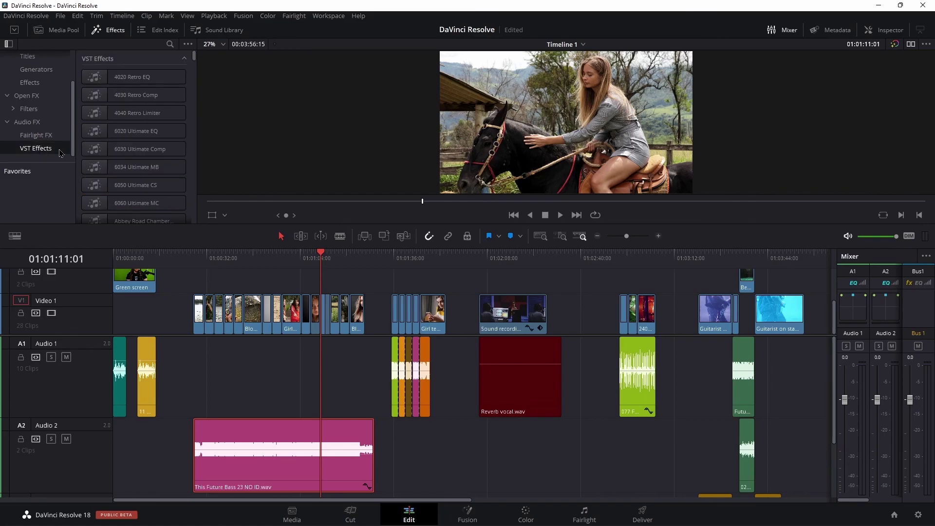
pyautogui.scroll(-10, 260, 235)
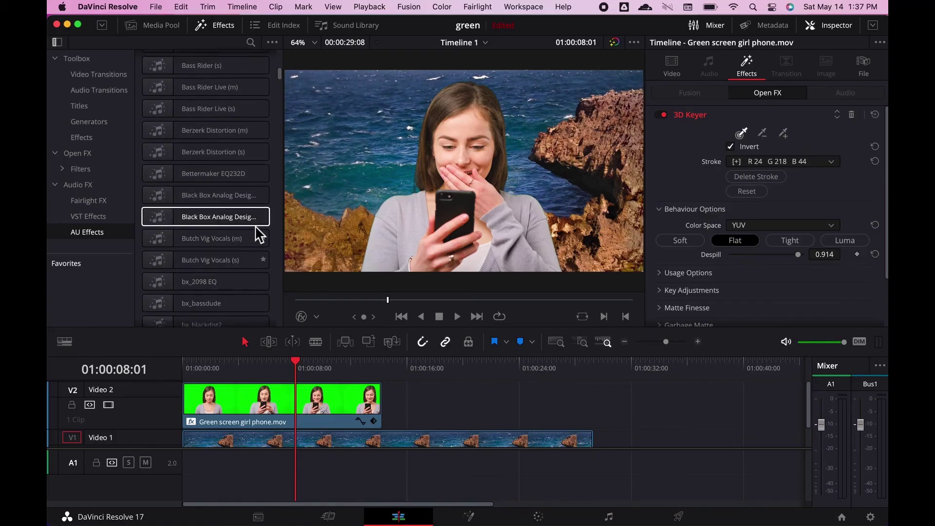
pyautogui.scroll(2, 219, 234)
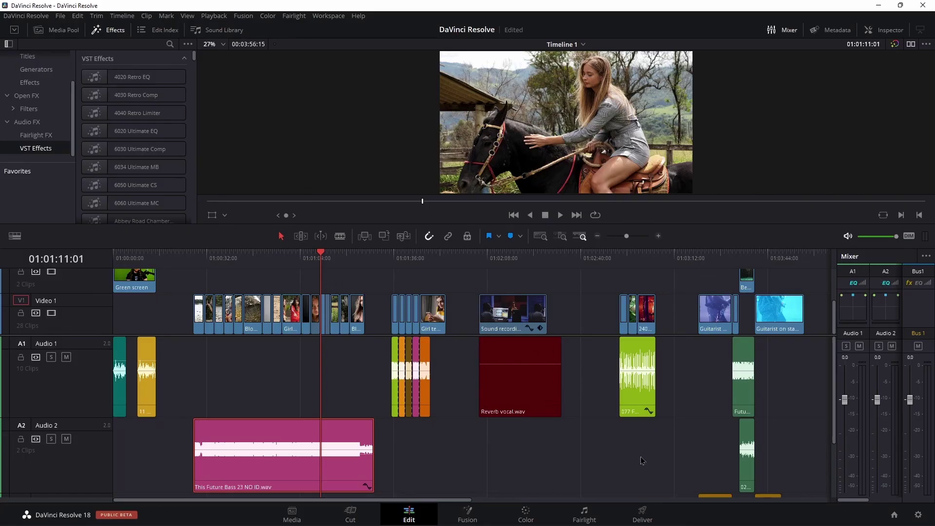
# Step: View the same timeline on the Fairlight page, and return to the Edit page with the playhead at 01:01:04:12
pyautogui.click(585, 516)
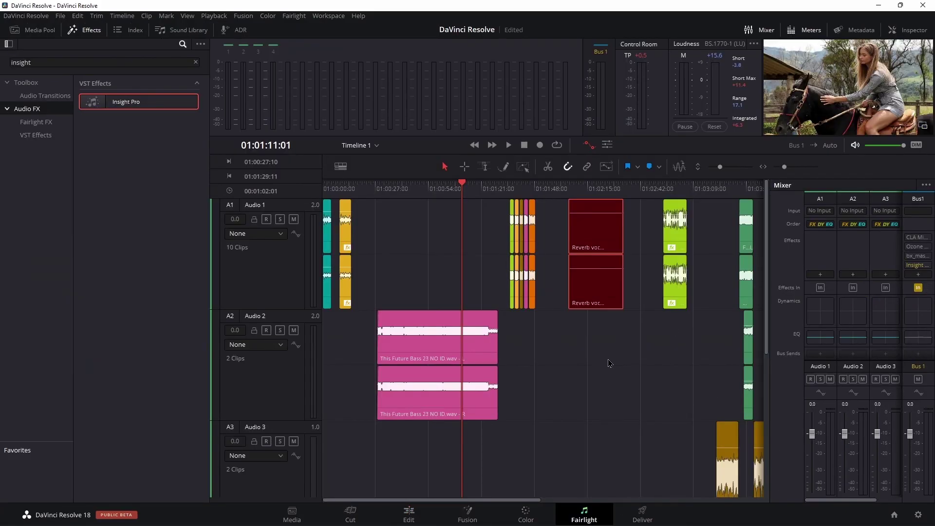
pyautogui.click(404, 515)
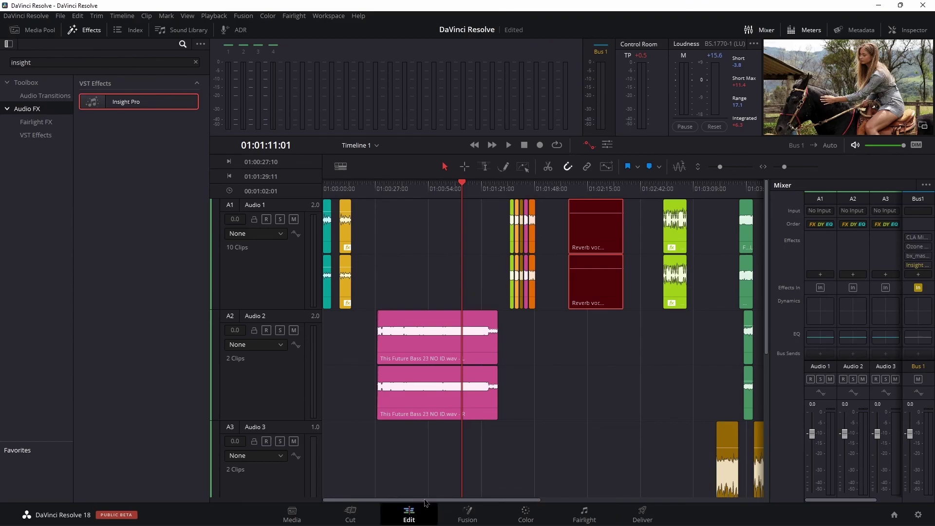
pyautogui.moveTo(312, 258)
pyautogui.mouseDown()
pyautogui.moveTo(272, 261)
pyautogui.moveTo(302, 265)
pyautogui.mouseUp()
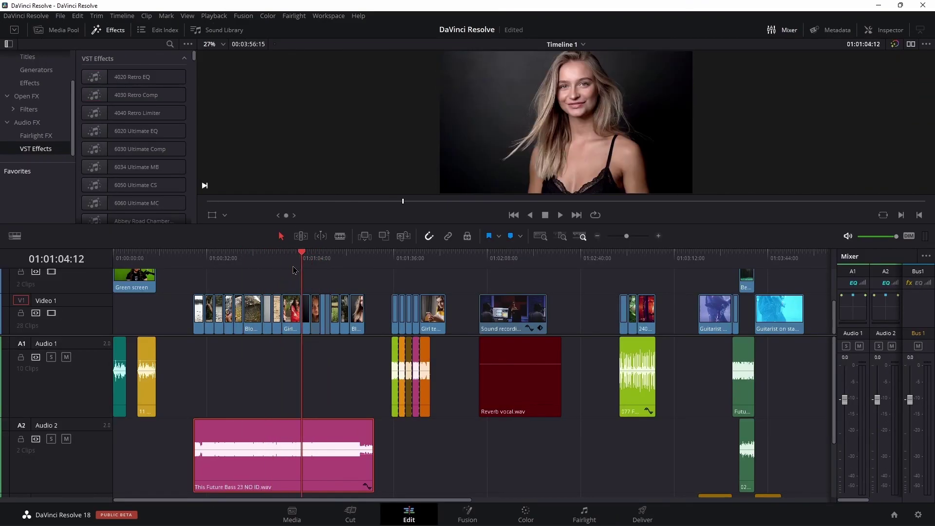